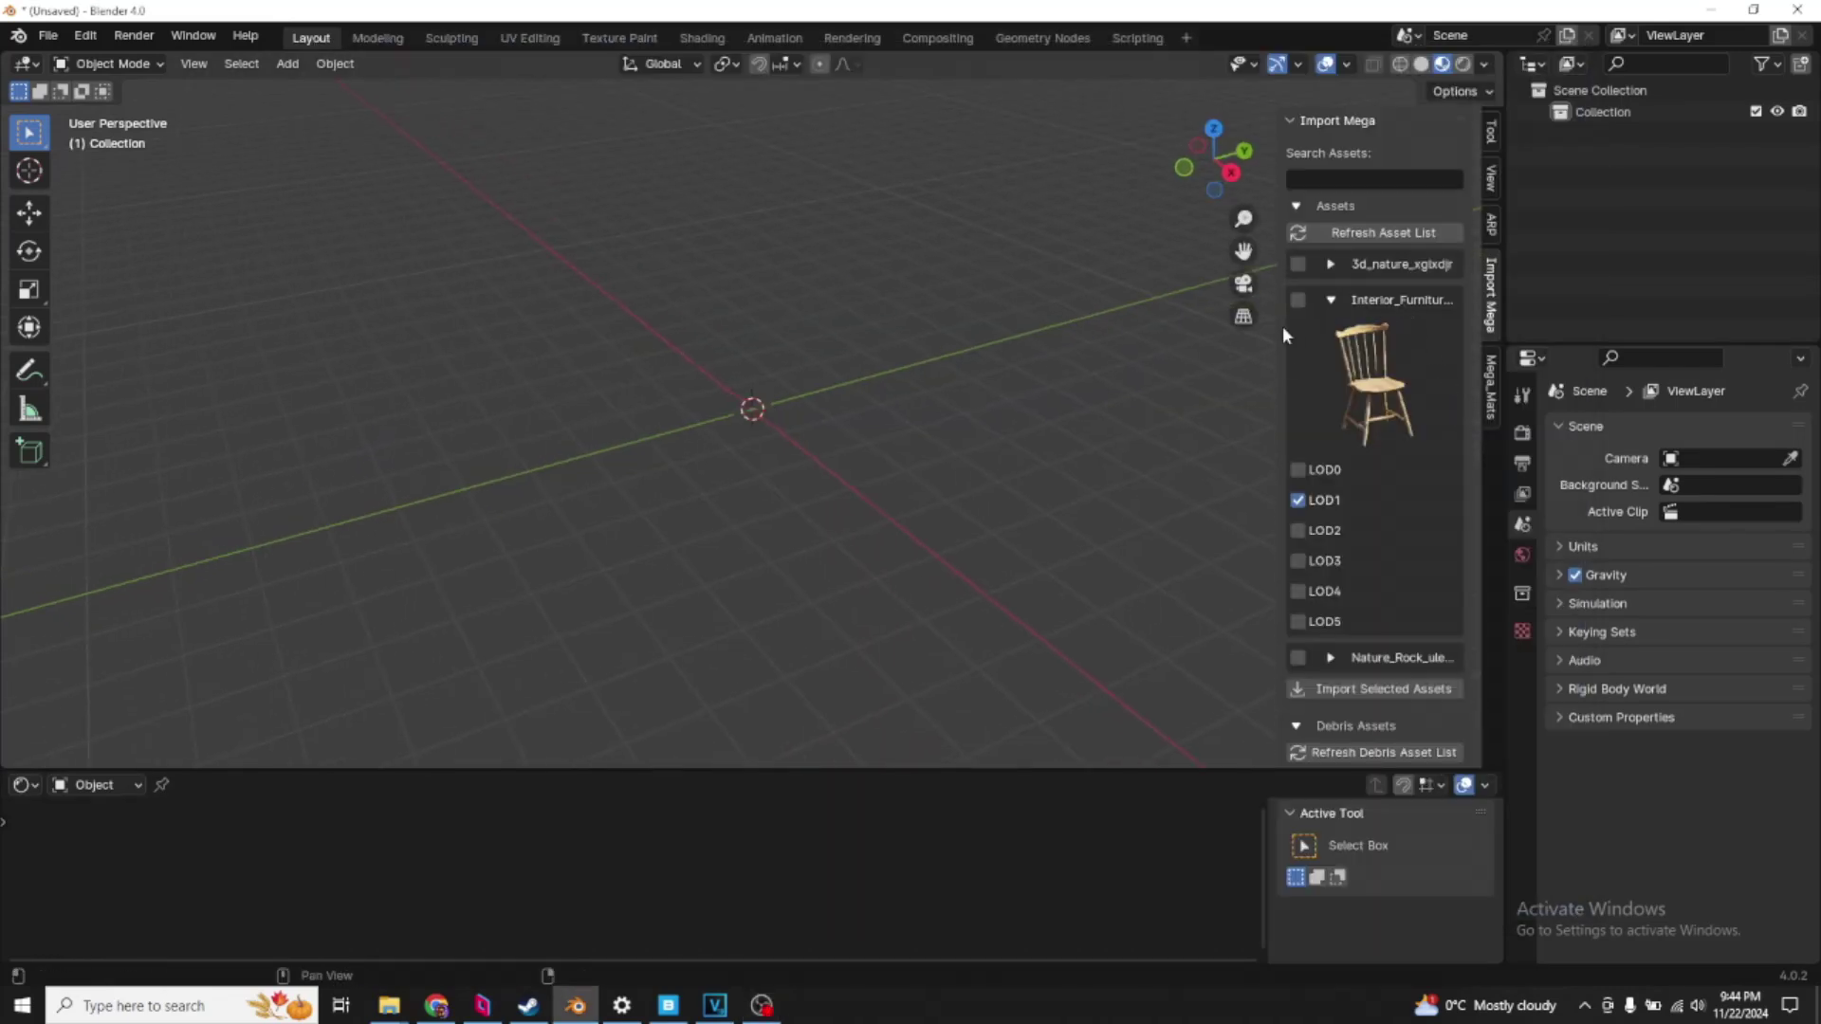
- Widen the Import Mega panel so full asset names like Interior_Furniture_ukipagtbw are readable
drag(1282, 326, 1242, 335)
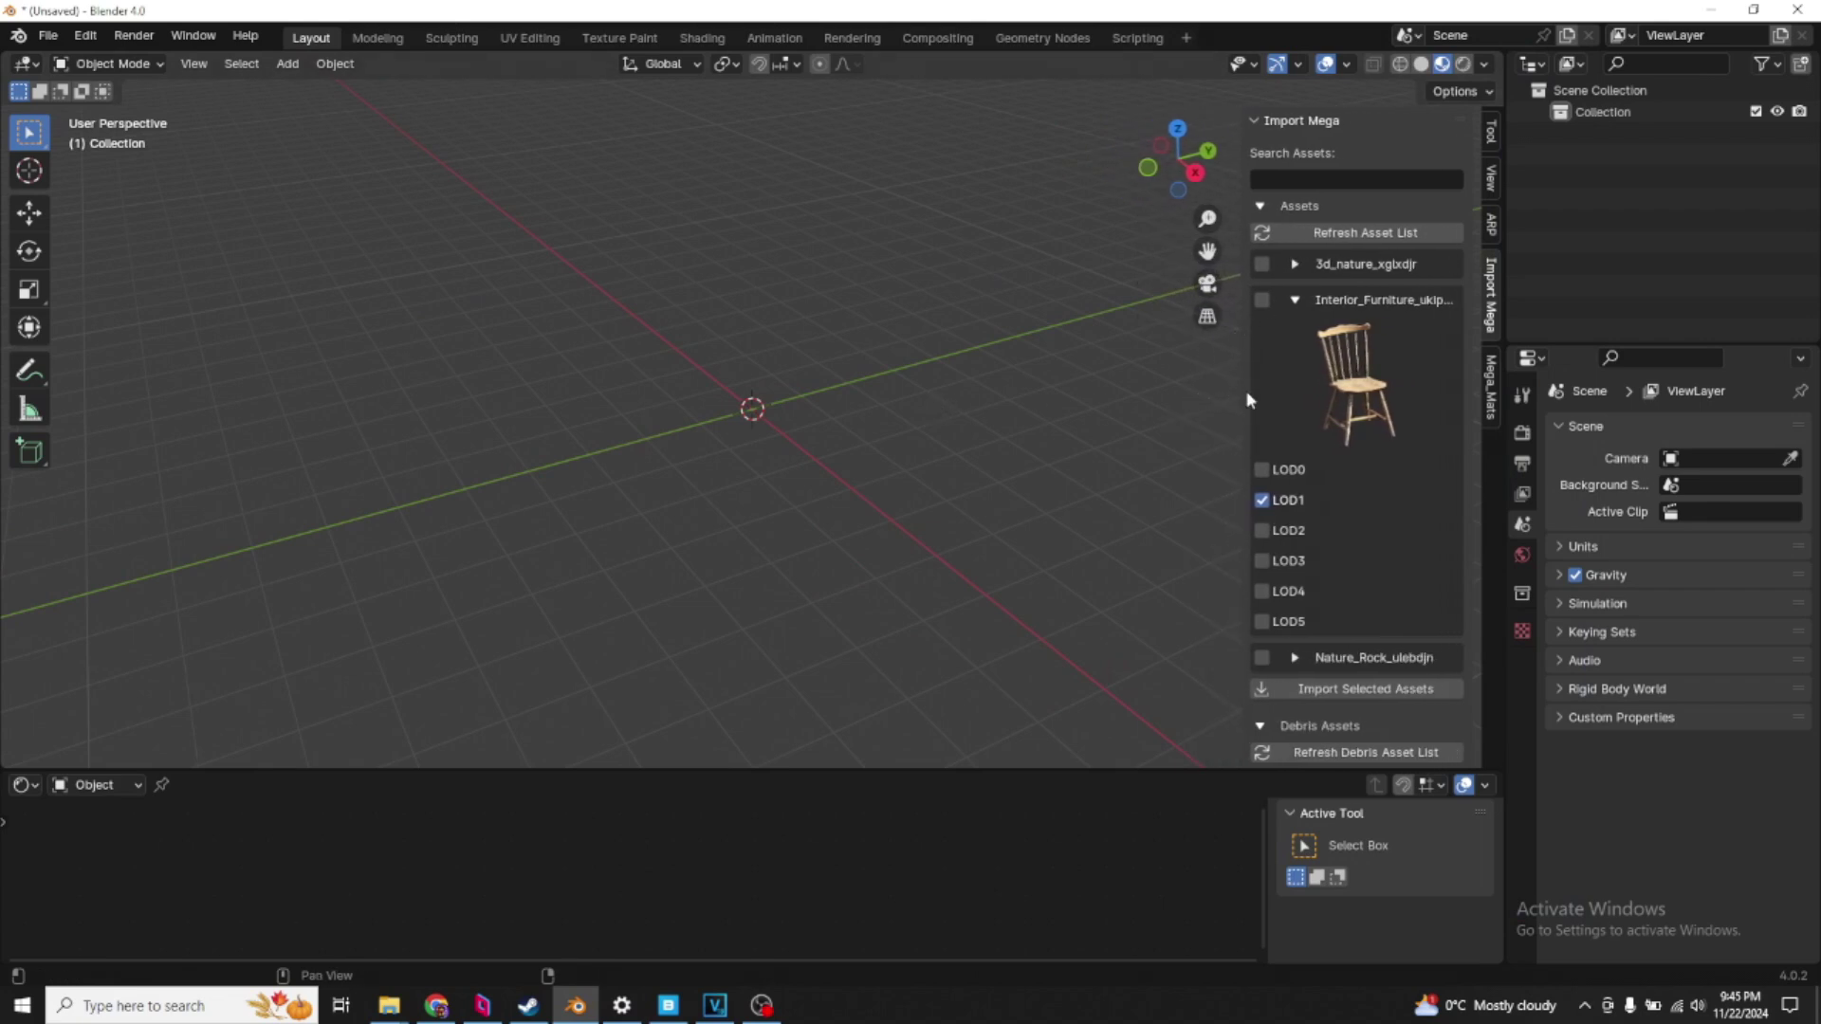
drag(1241, 392, 1102, 404)
scroll(1208, 445, down, 15)
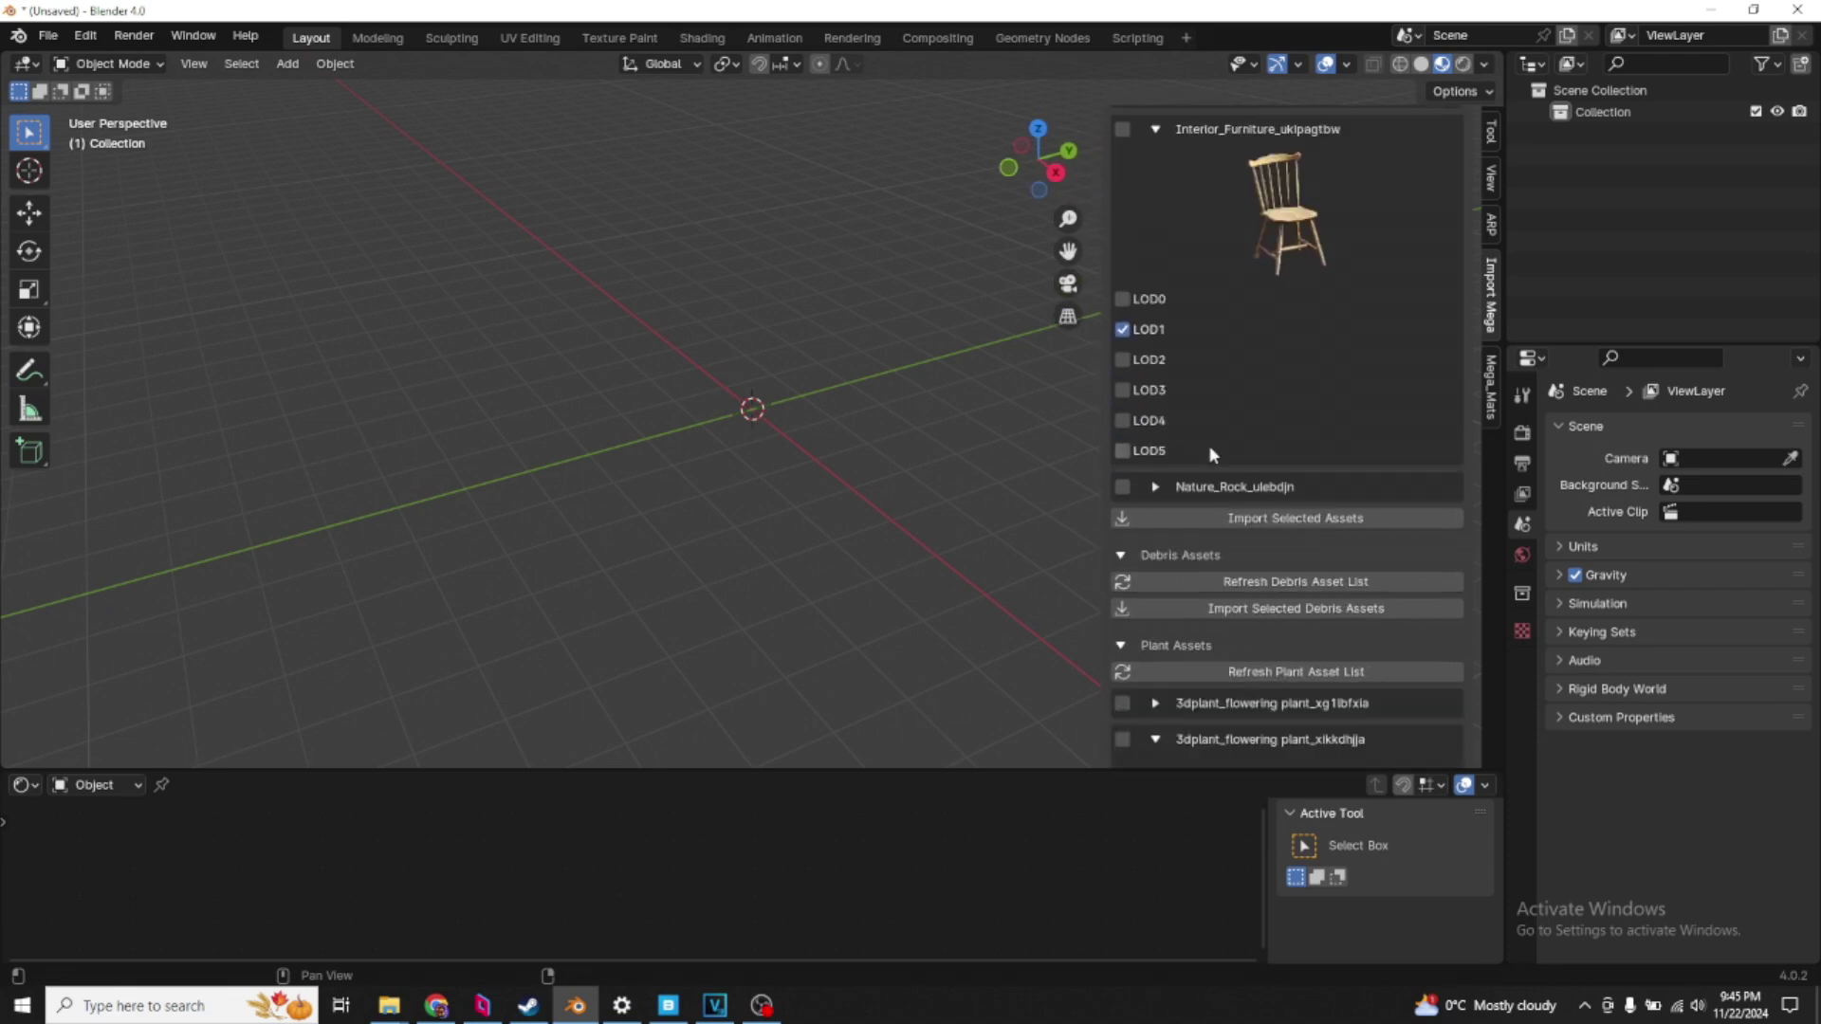
scroll(1201, 418, up, 12)
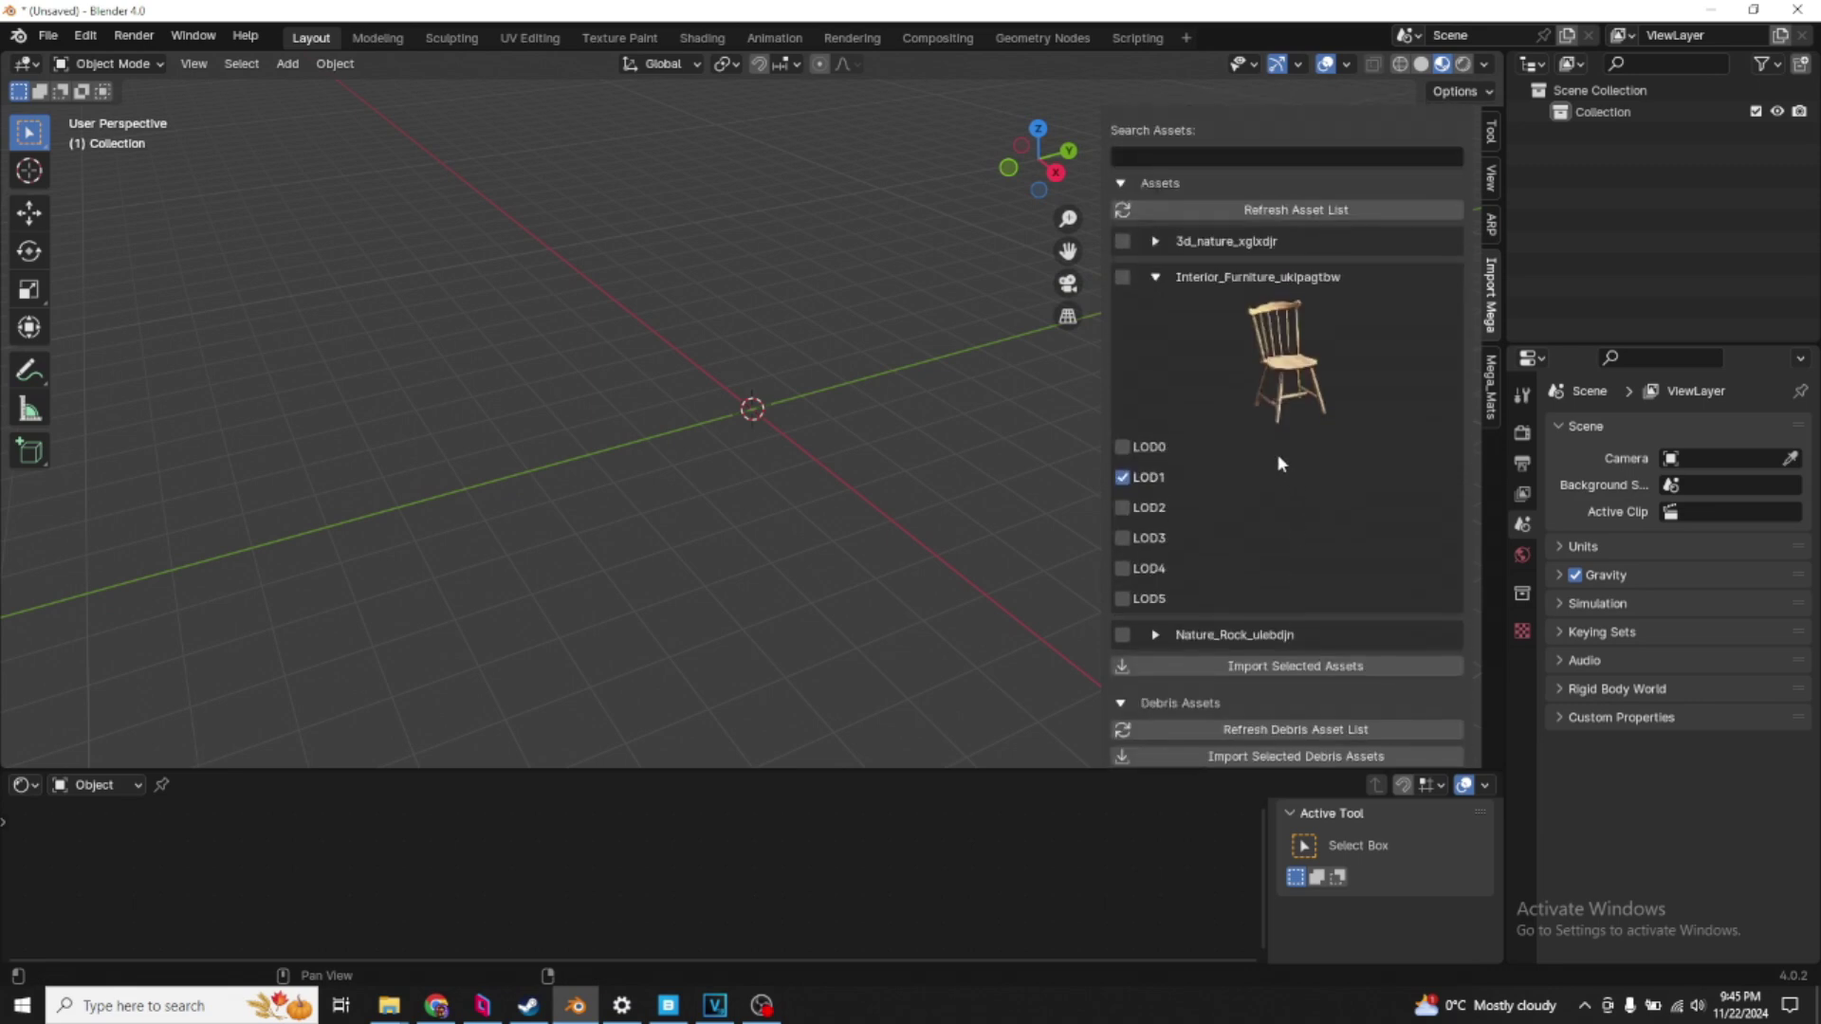
- Scroll through the asset list, then collapse and re-expand the Interior_Furniture_ukipagtbw entry
scroll(1277, 337, down, 5)
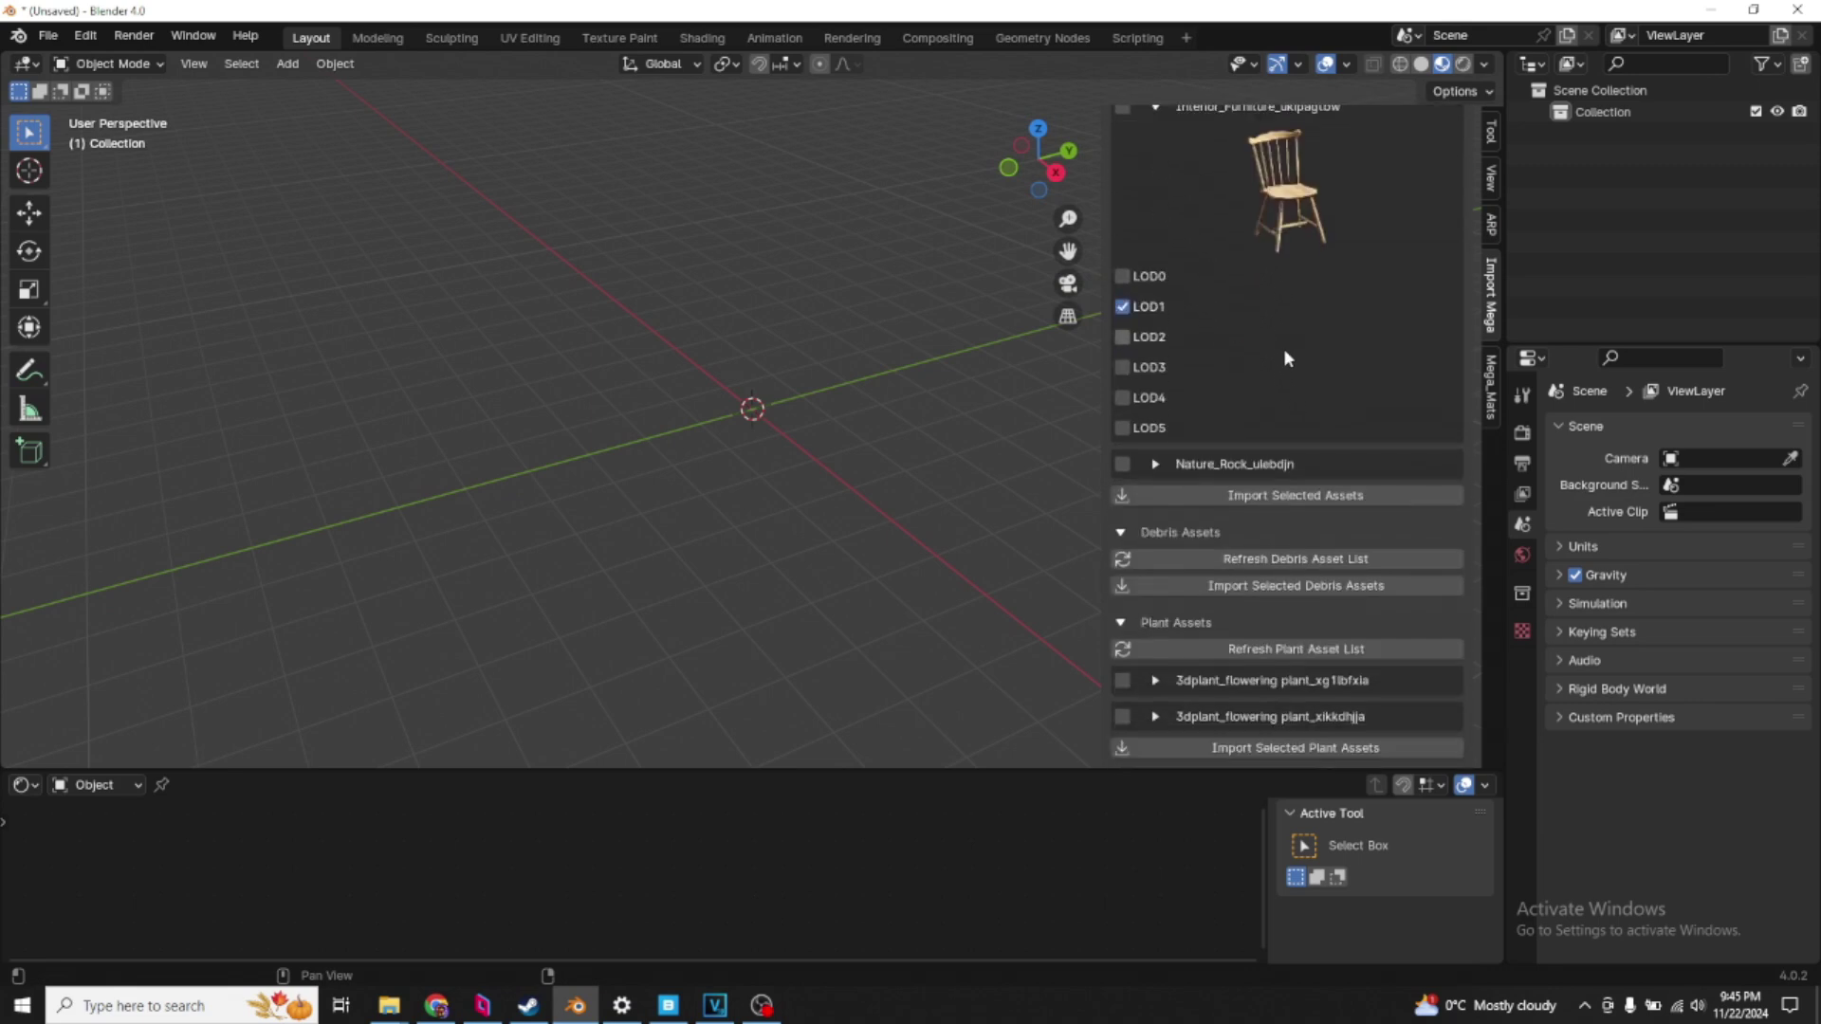
scroll(1259, 278, up, 2)
scroll(1271, 279, up, 3)
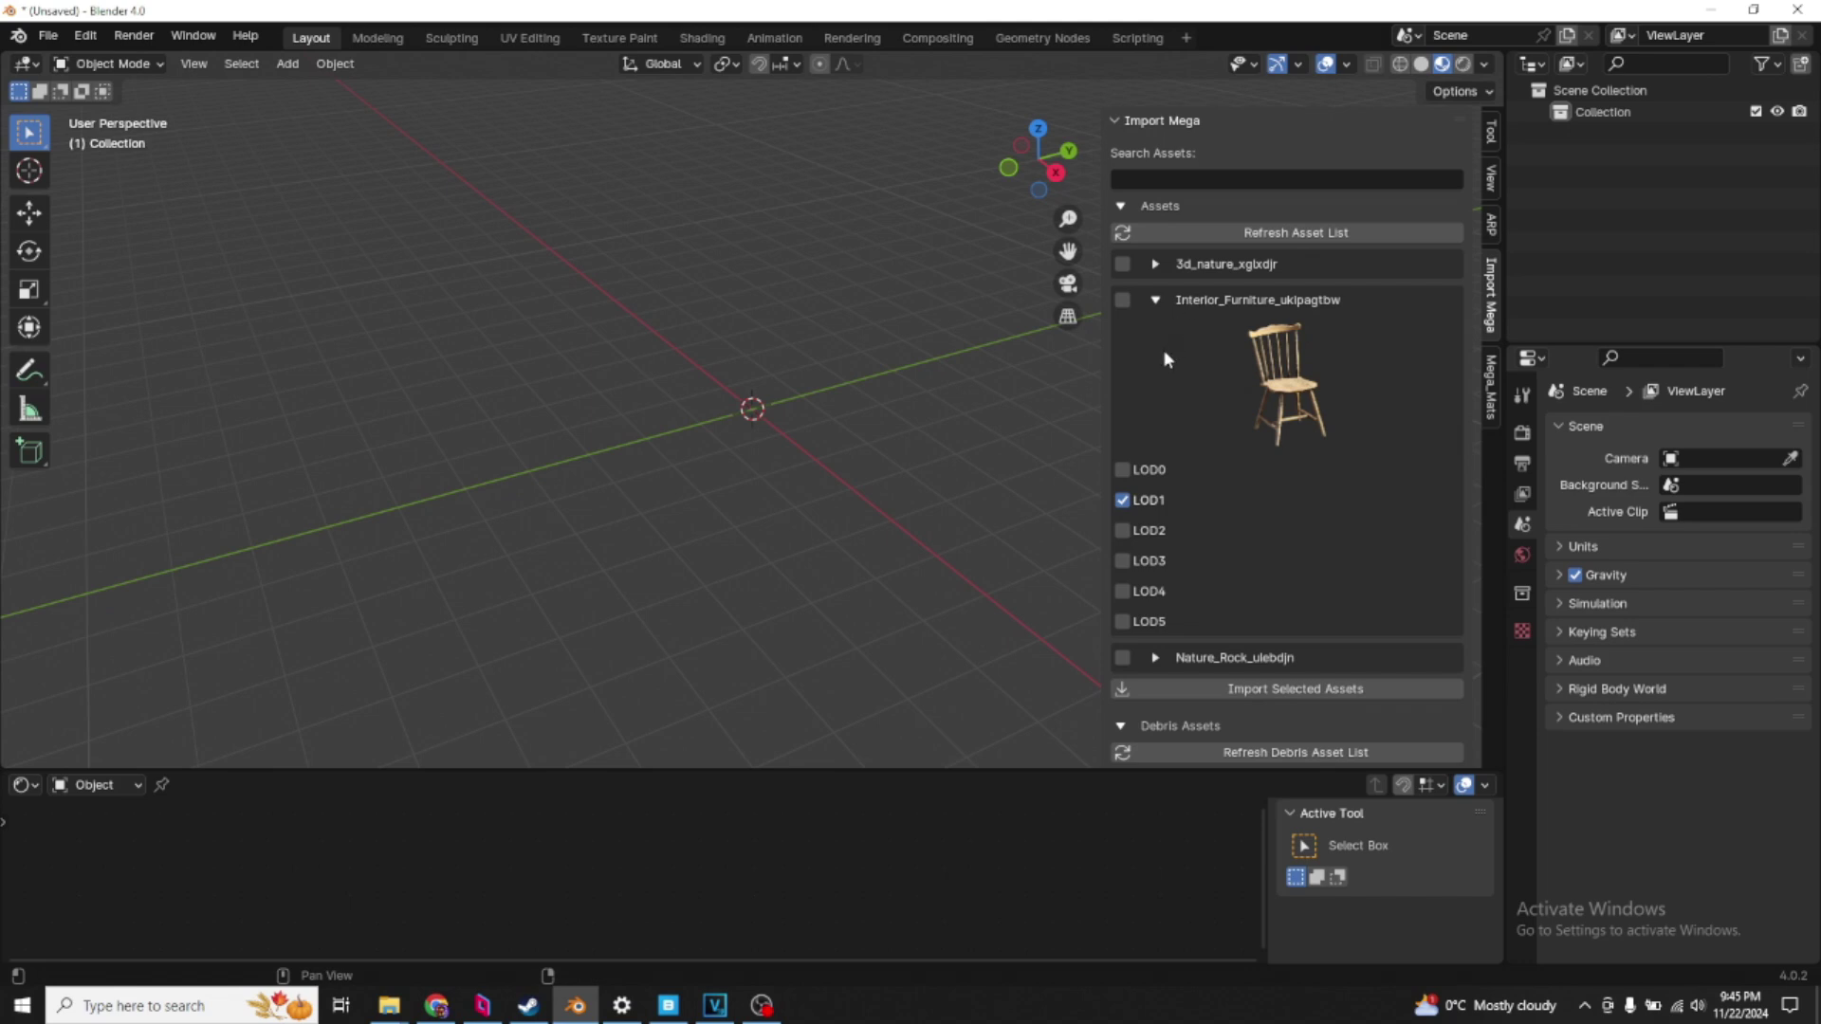
scroll(1226, 486, down, 3)
scroll(1226, 487, up, 3)
click(1156, 301)
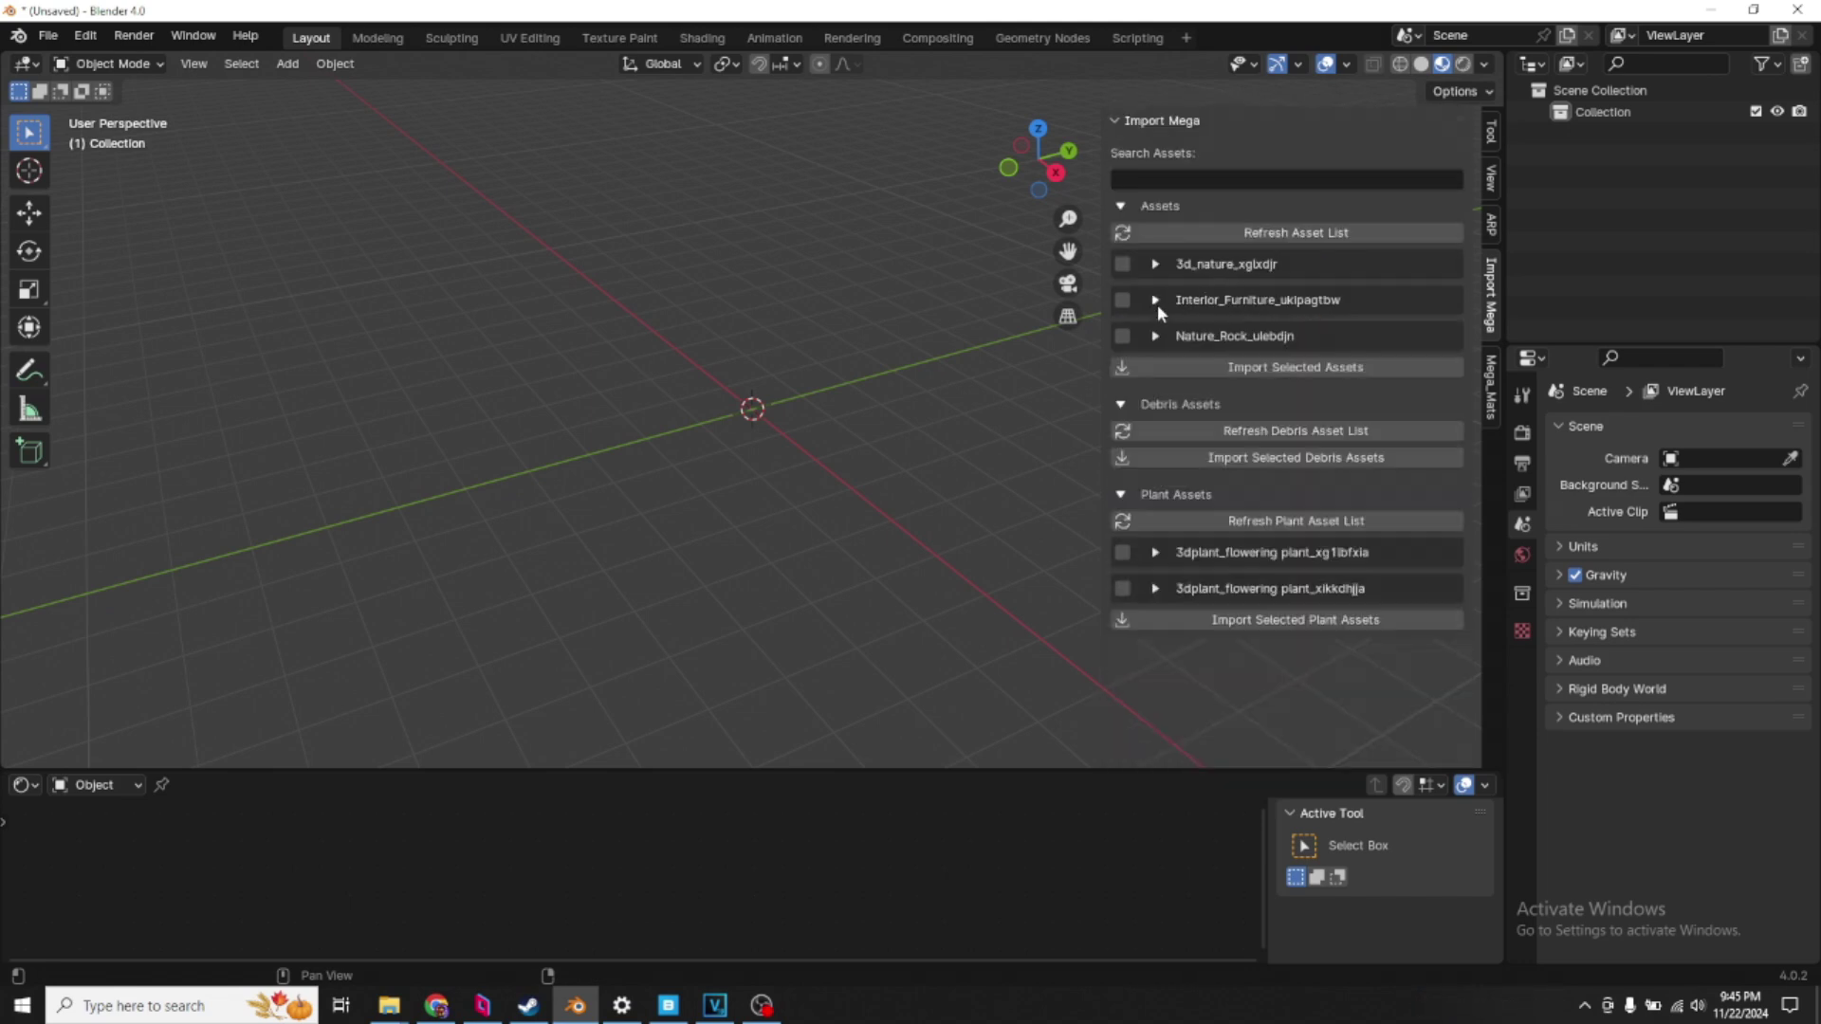
click(1156, 301)
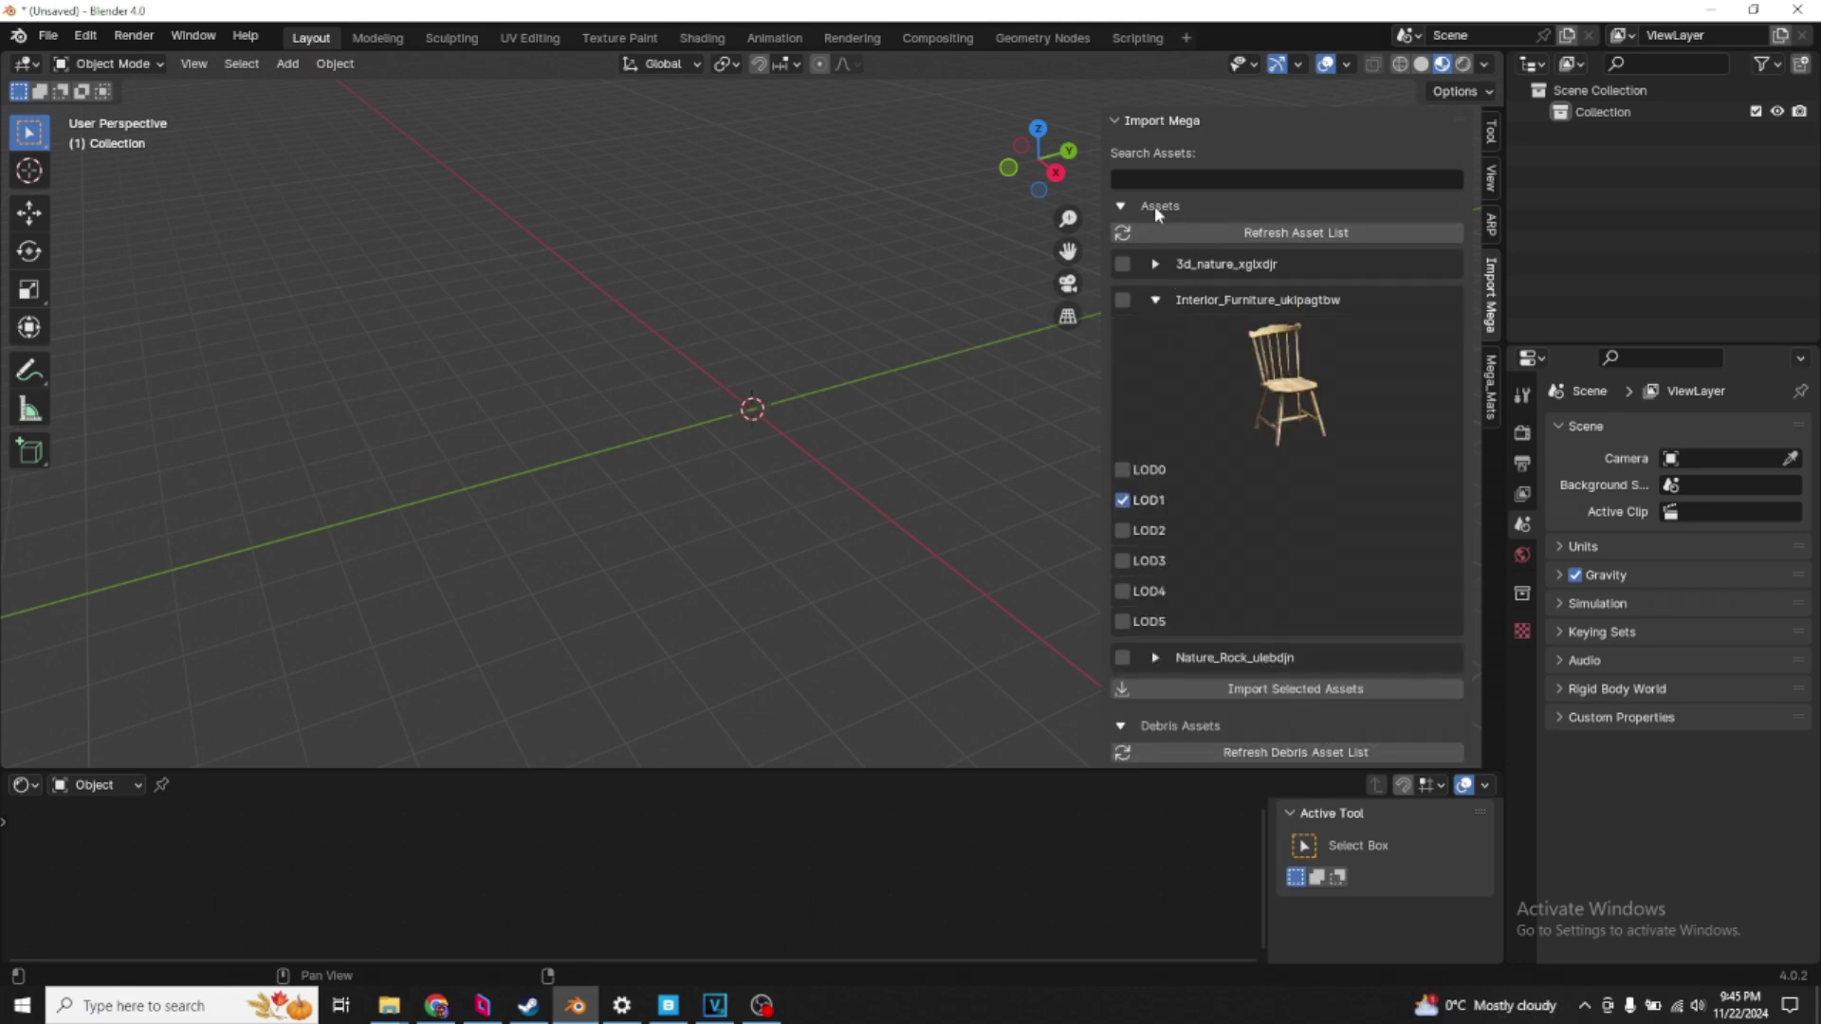
- Import the Interior_Furniture_ukipagtbw chair at LOD2
click(1122, 301)
click(1123, 530)
click(1122, 499)
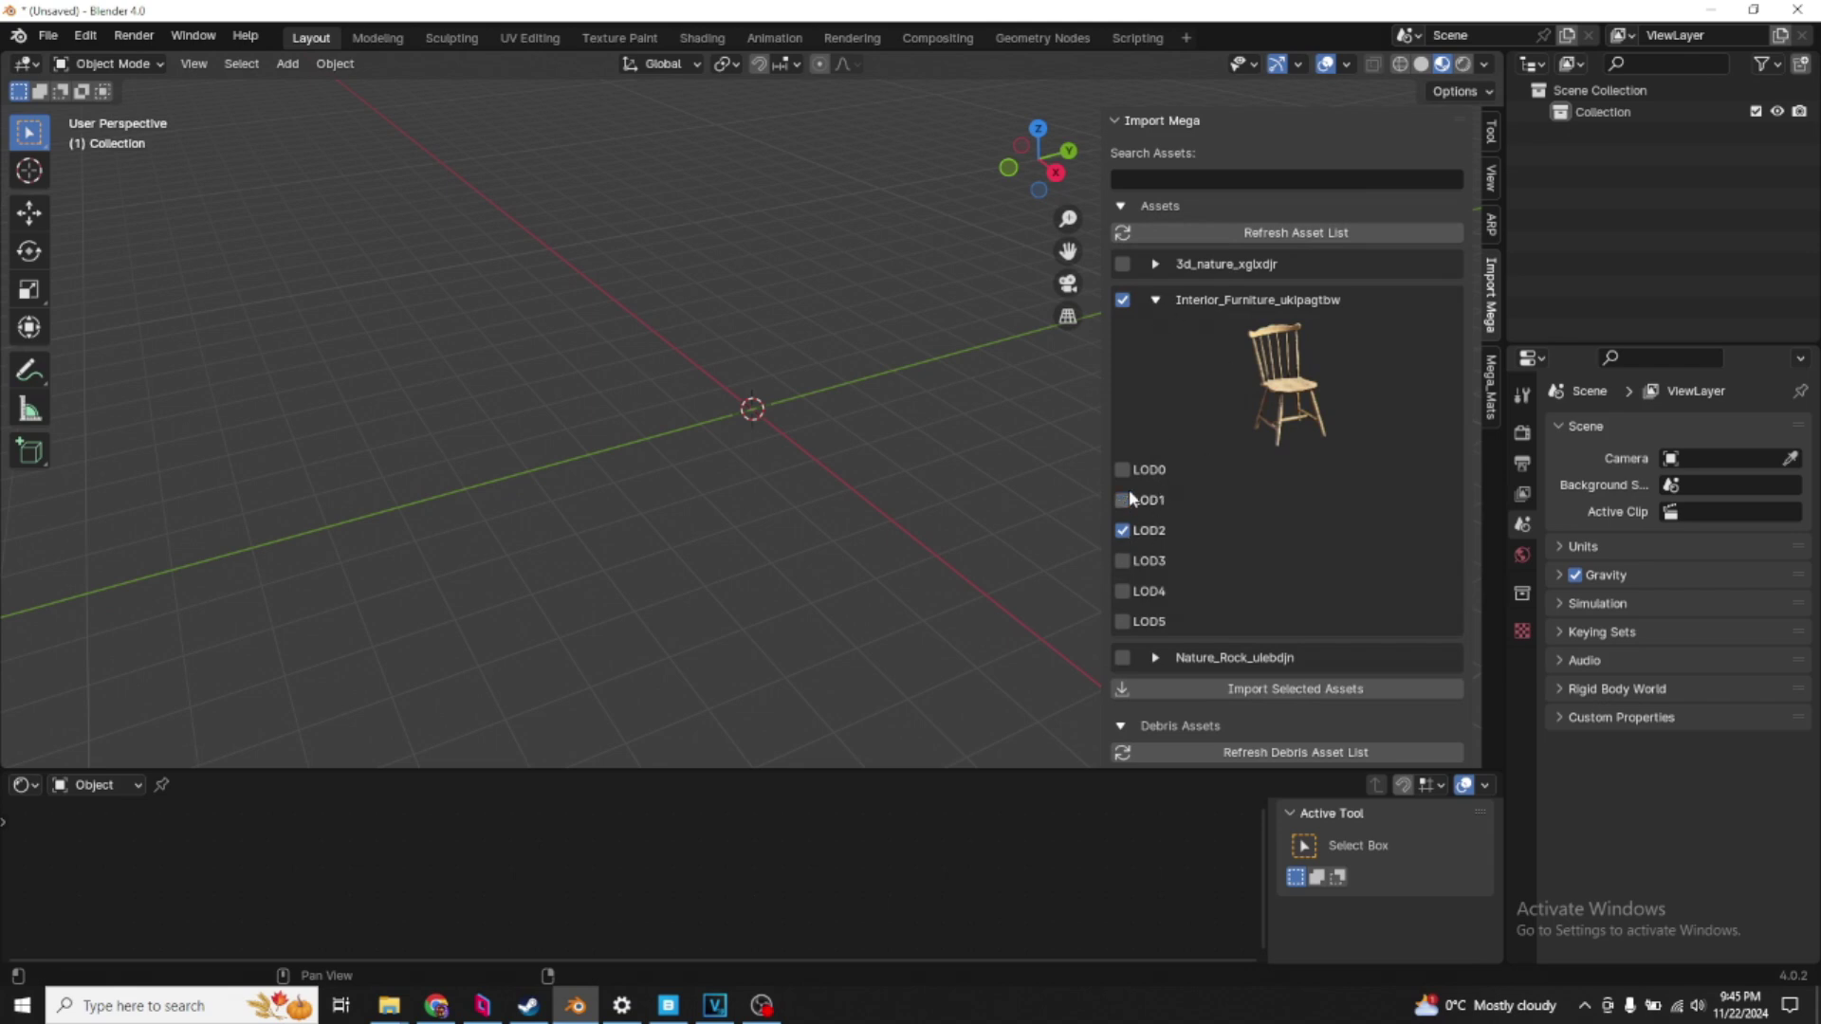
click(1287, 691)
scroll(787, 408, up, 5)
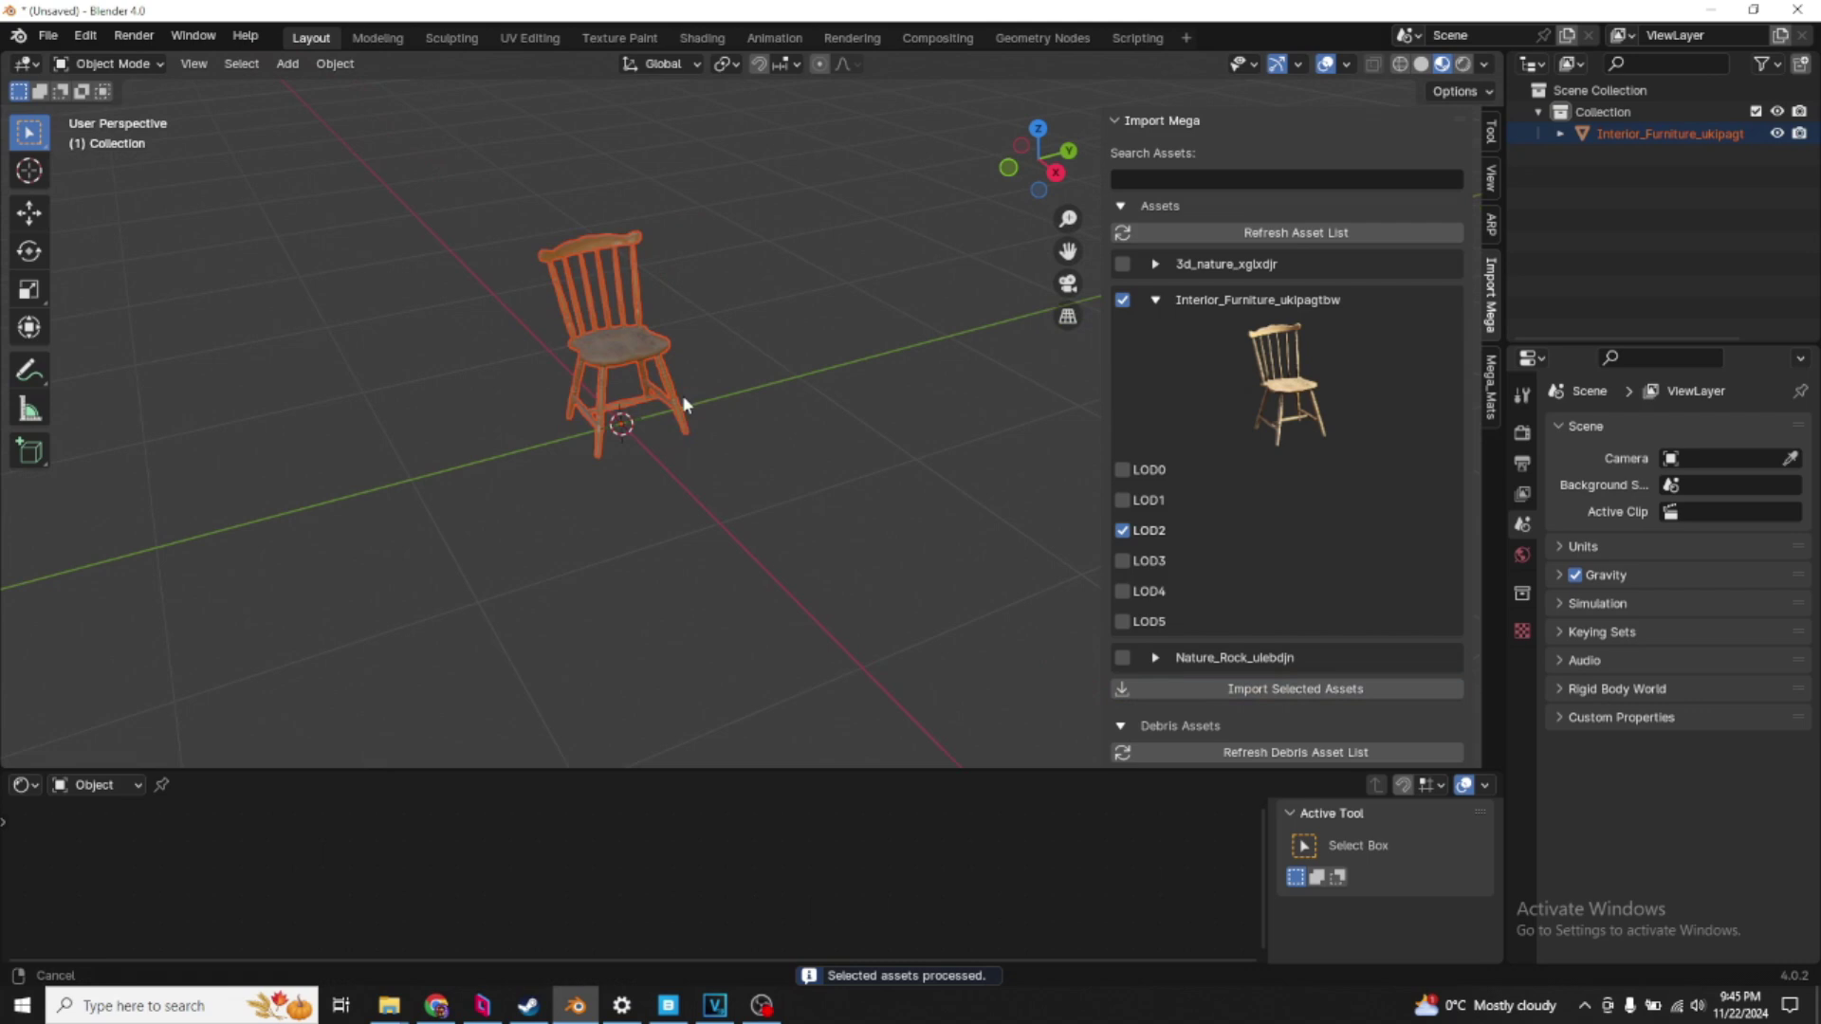
- Select the chair, inspect its material in the shader editor, and move it off to the side
click(582, 342)
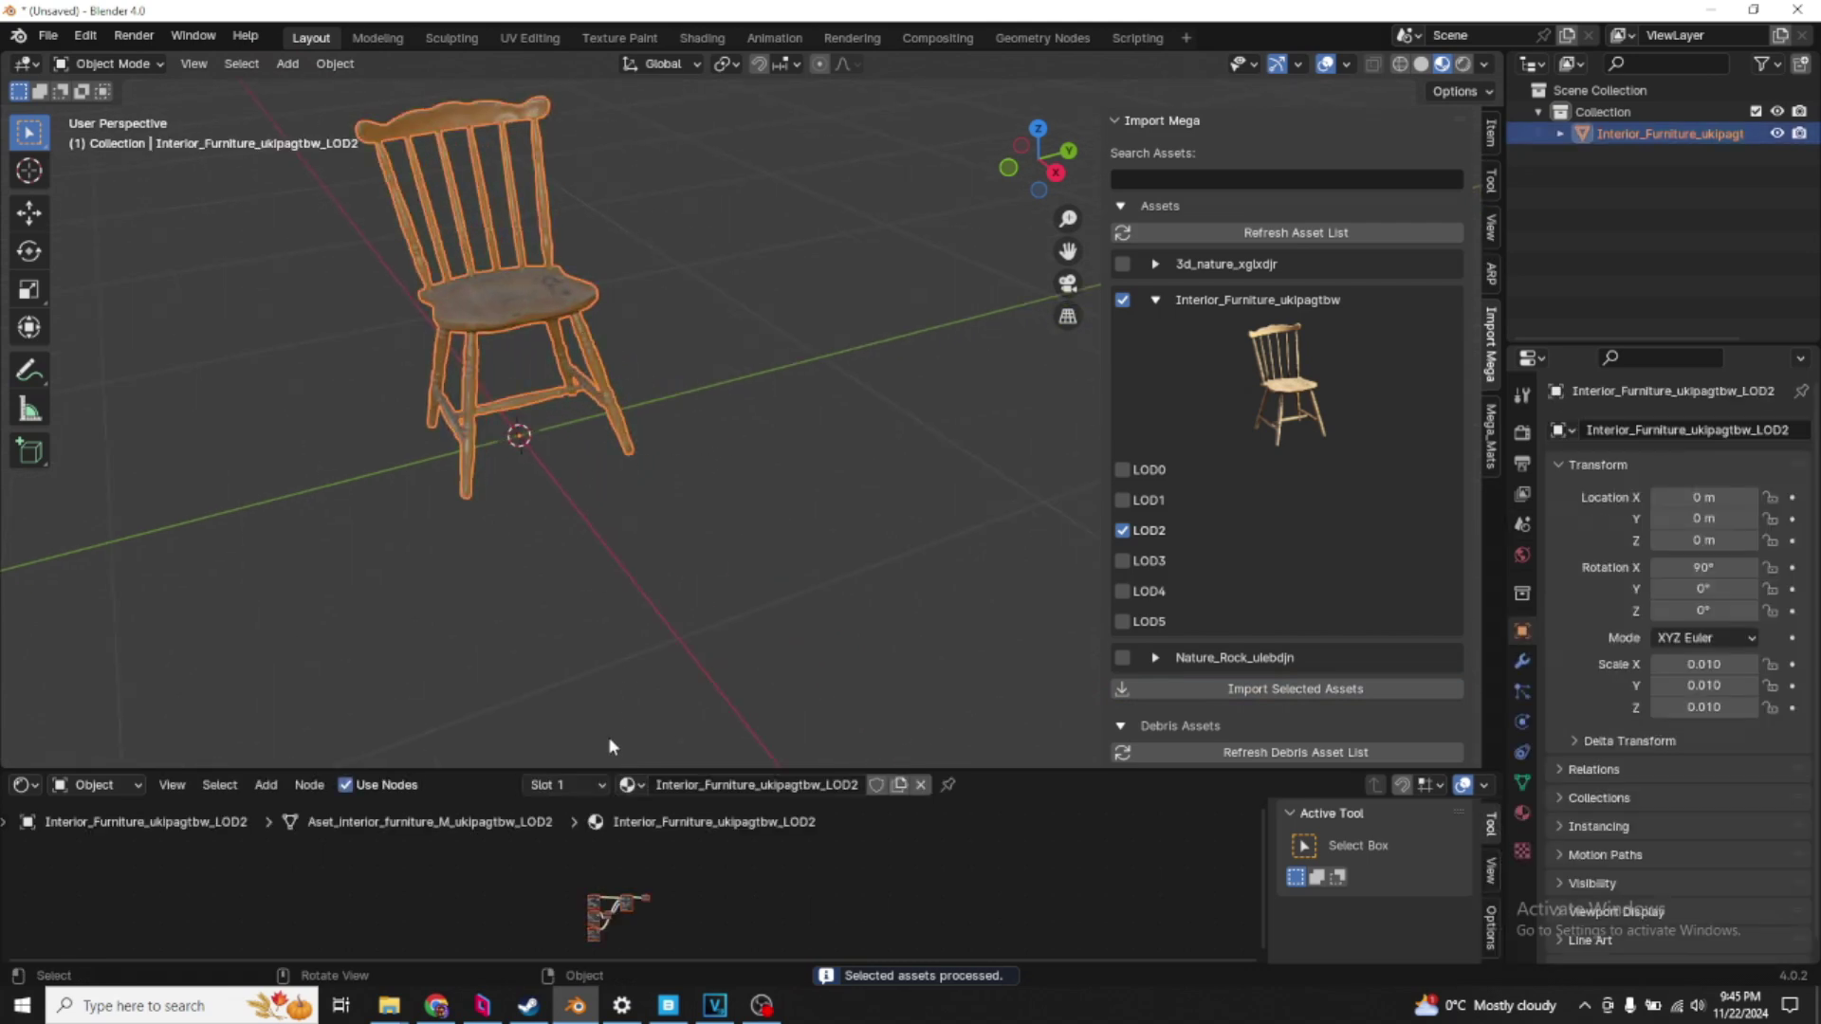
drag(605, 766, 654, 474)
scroll(616, 739, up, 5)
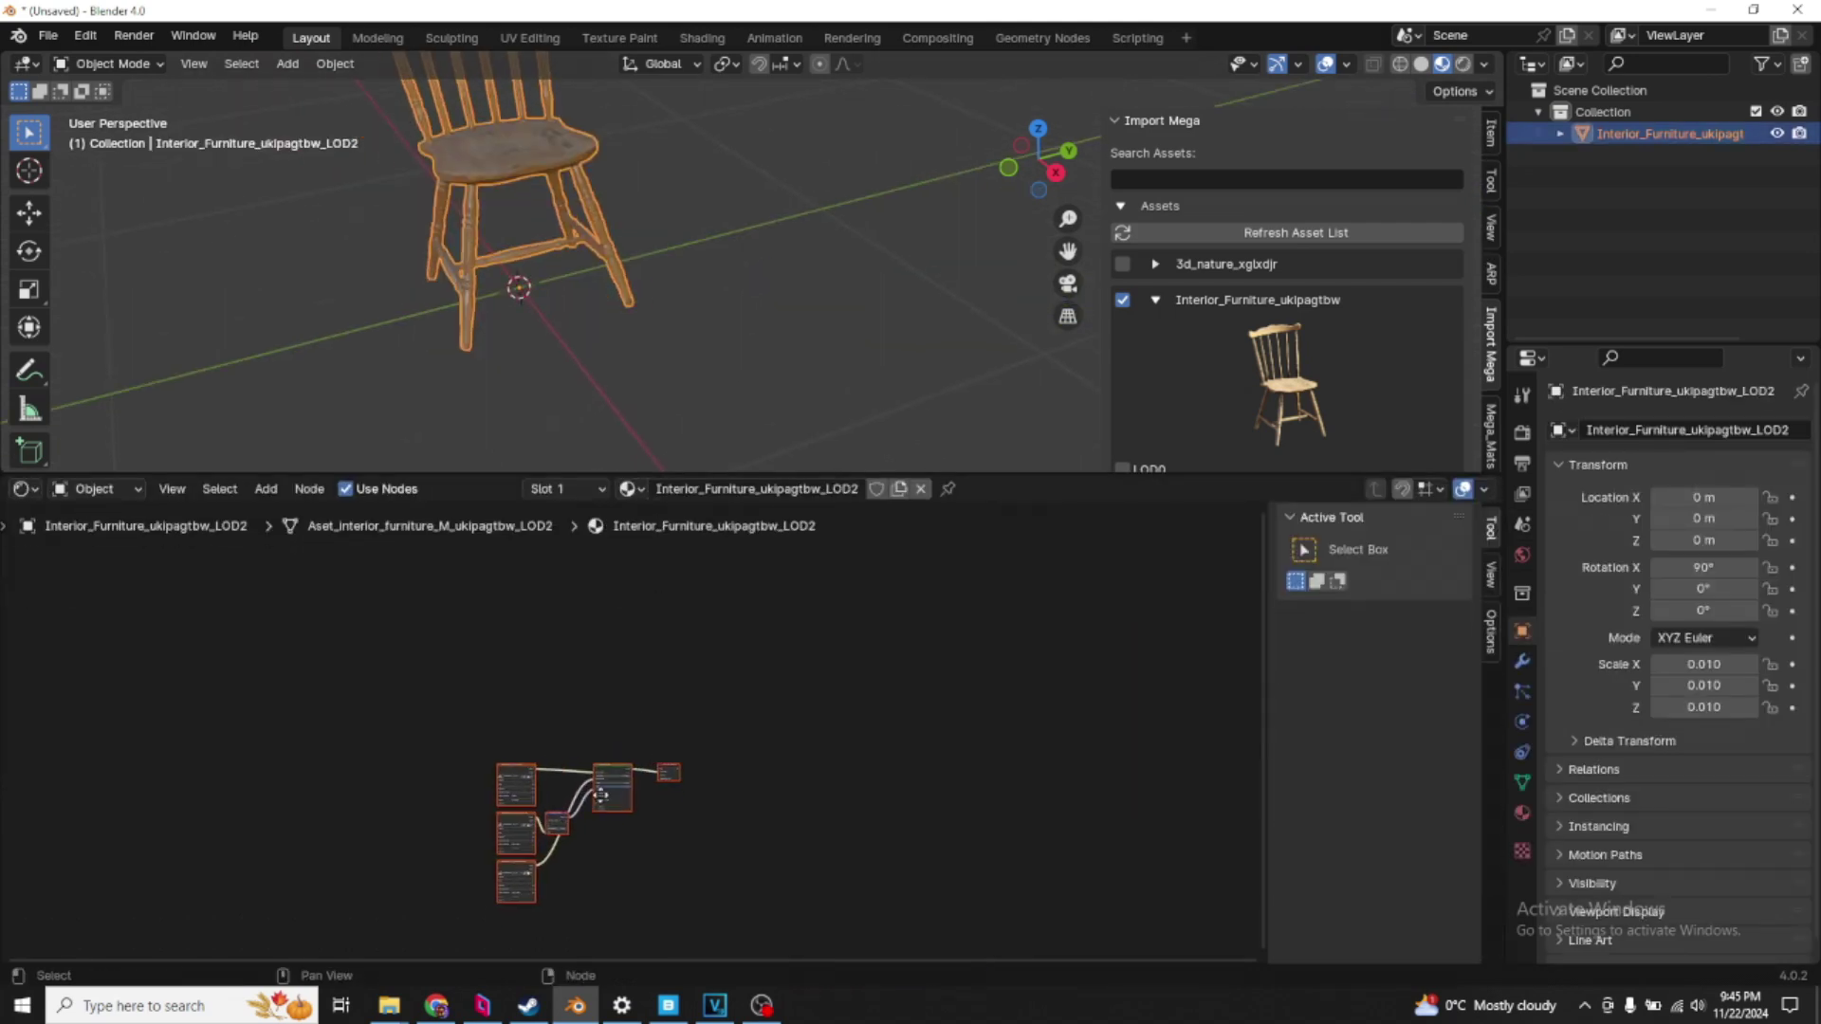
scroll(599, 717, up, 5)
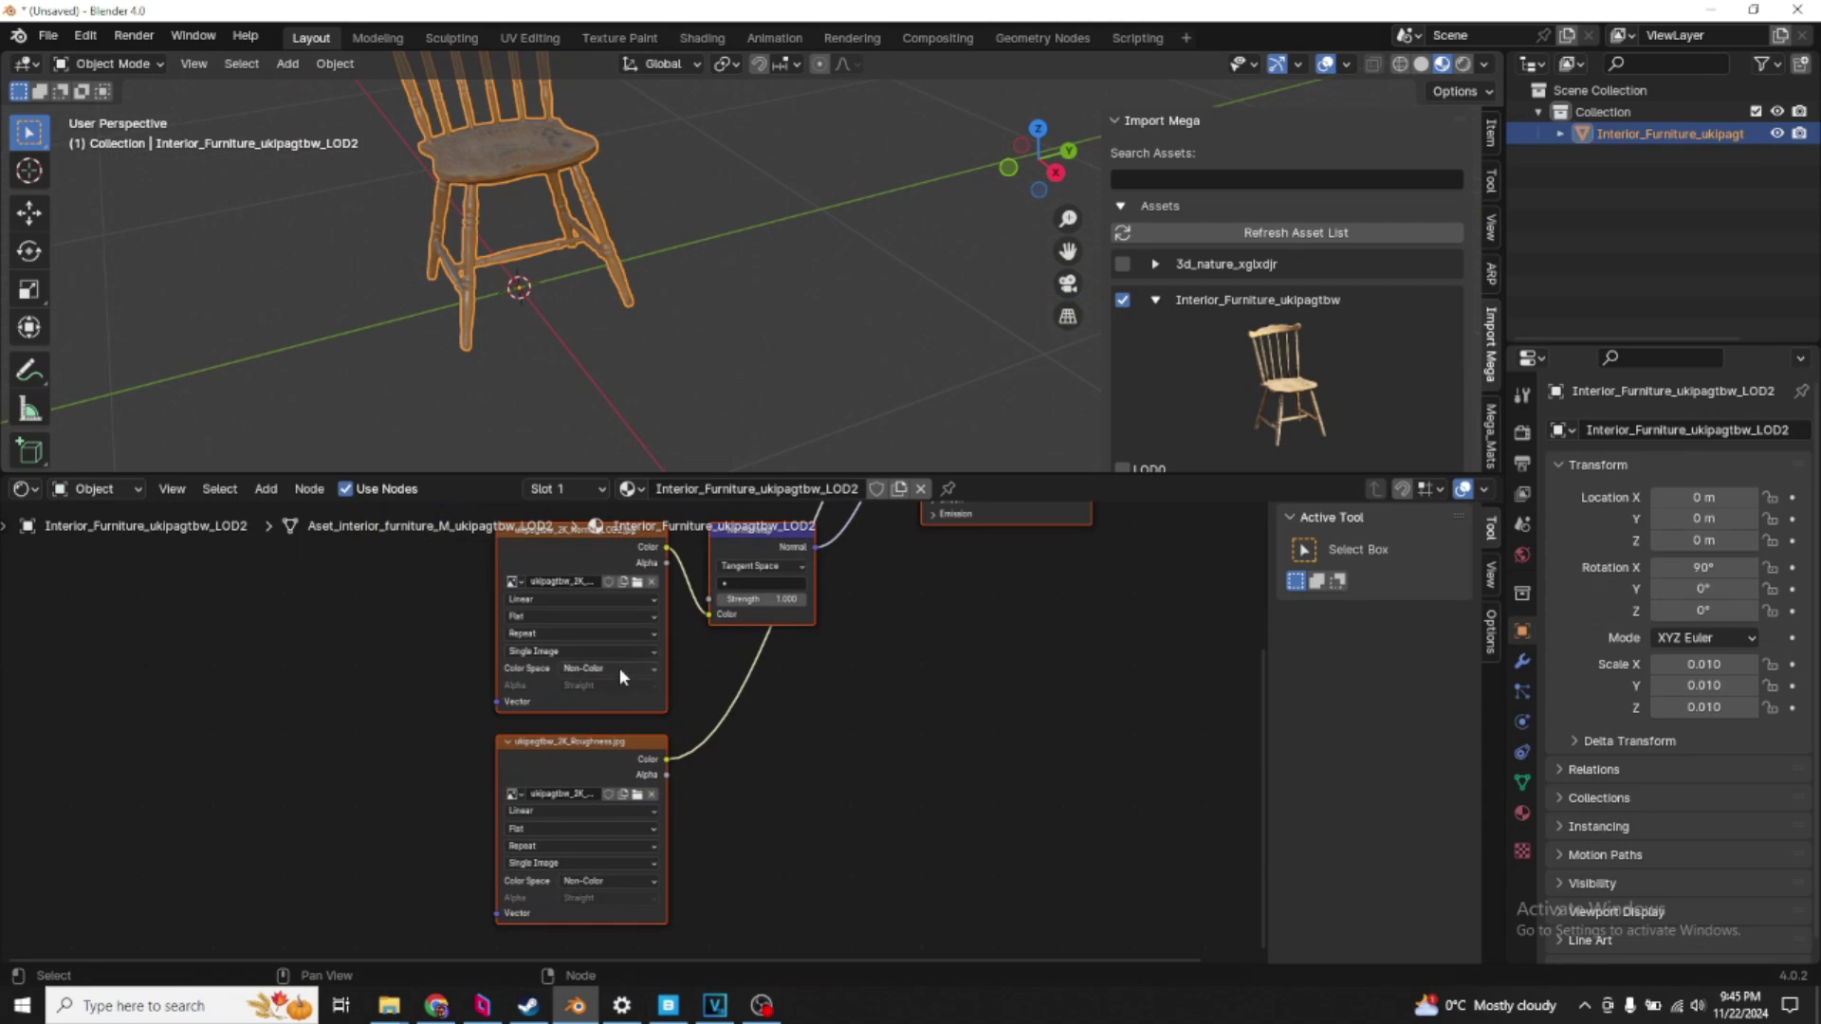
drag(866, 474, 721, 739)
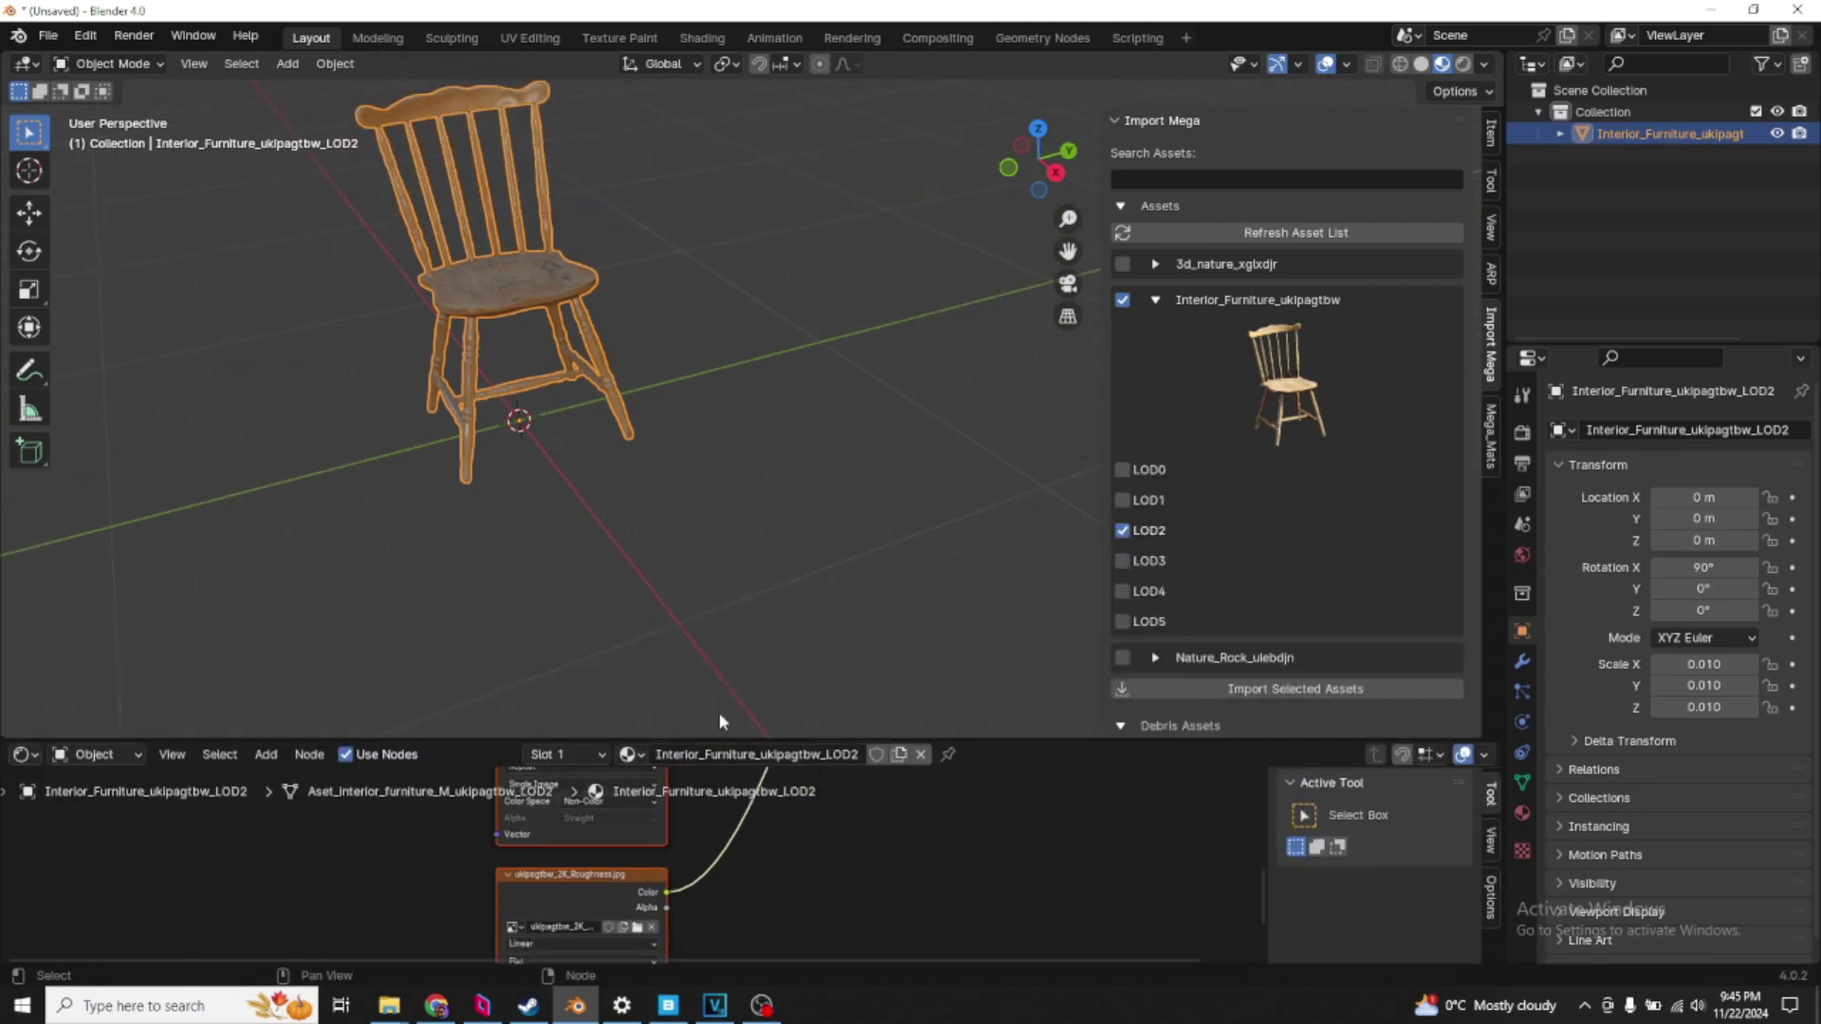
scroll(740, 413, down, 5)
key(g)
click(995, 379)
- Mark the second flowering plant for import at LOD2, then select all objects
scroll(1249, 445, down, 5)
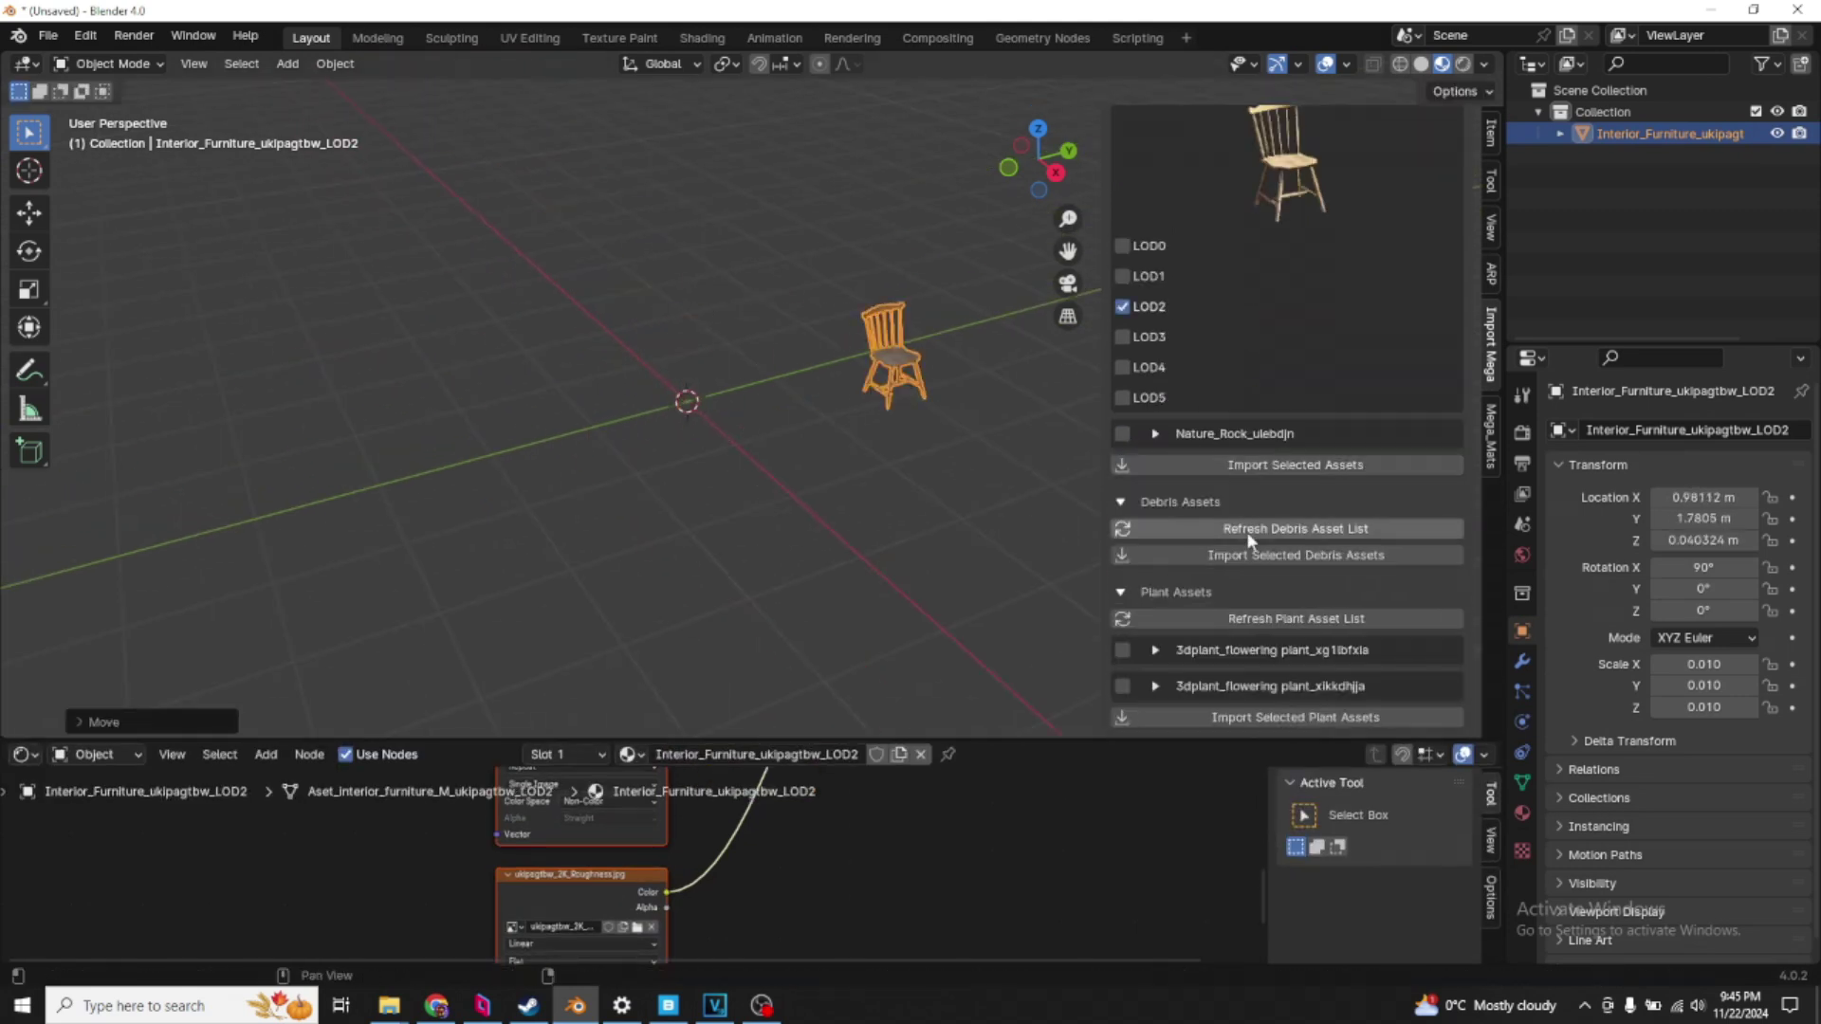
click(1172, 685)
scroll(1189, 621, down, 8)
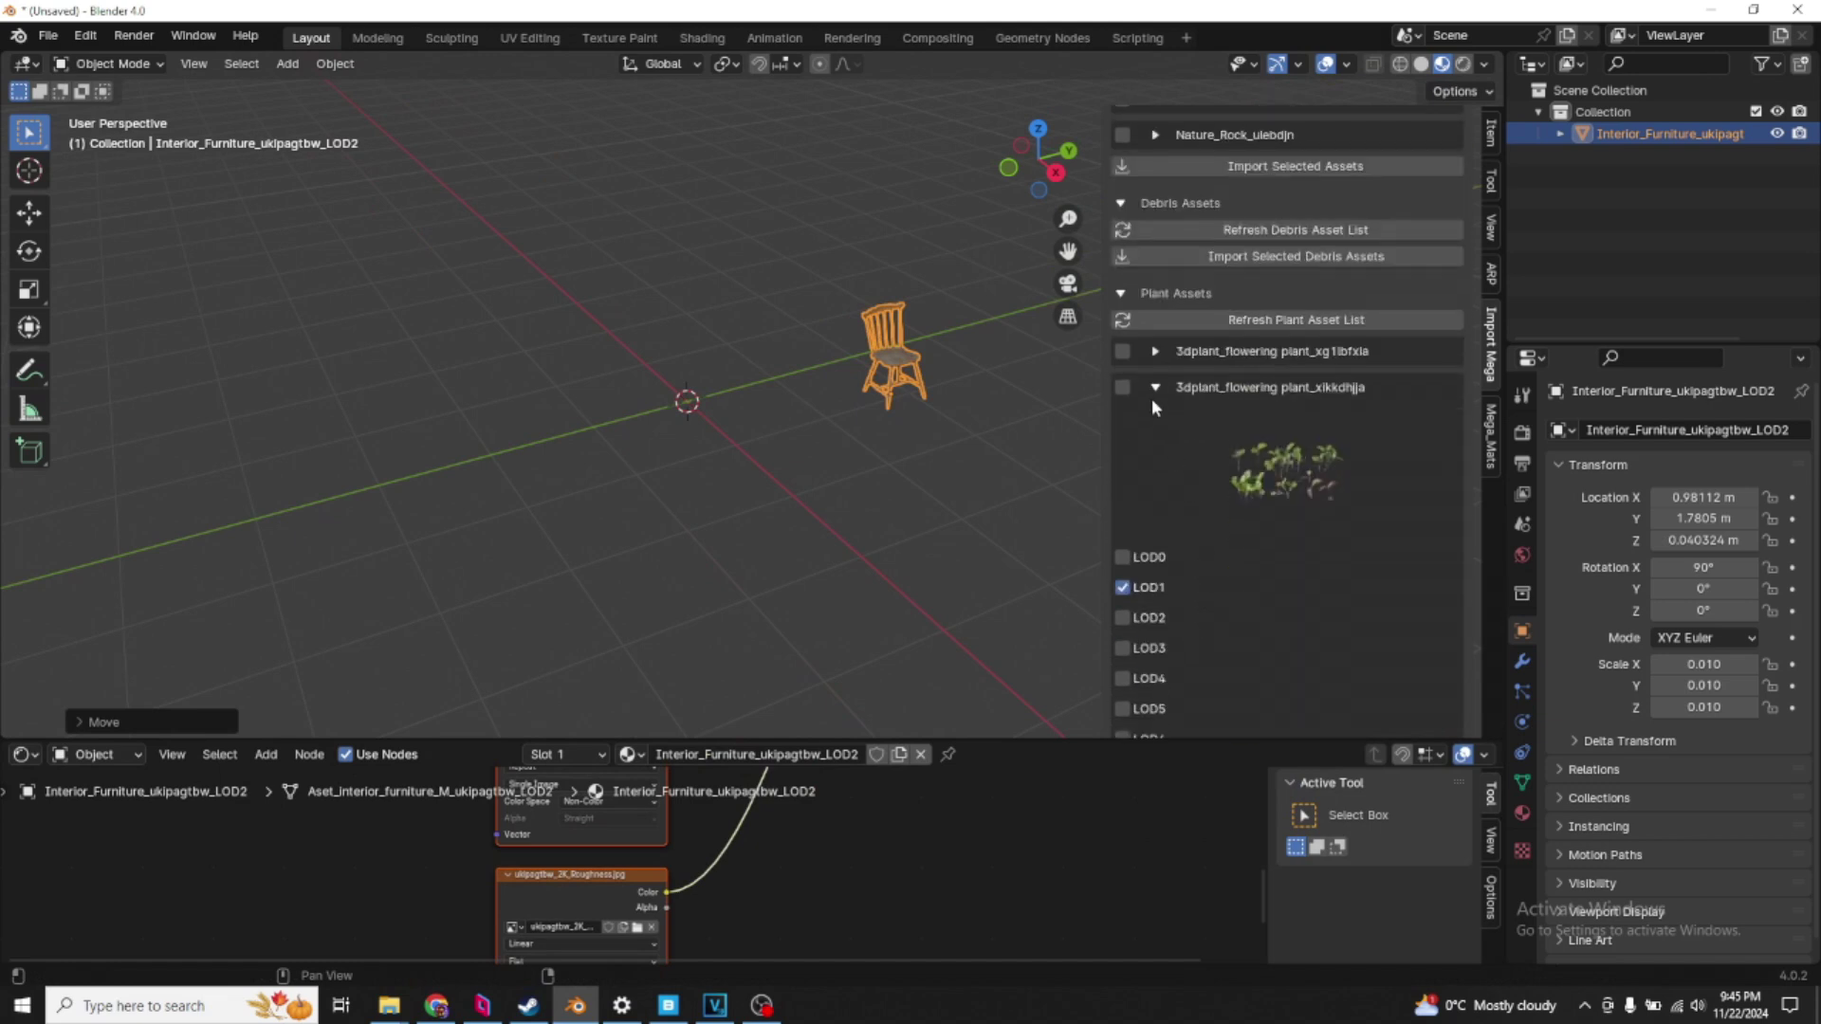
click(1156, 379)
click(1155, 686)
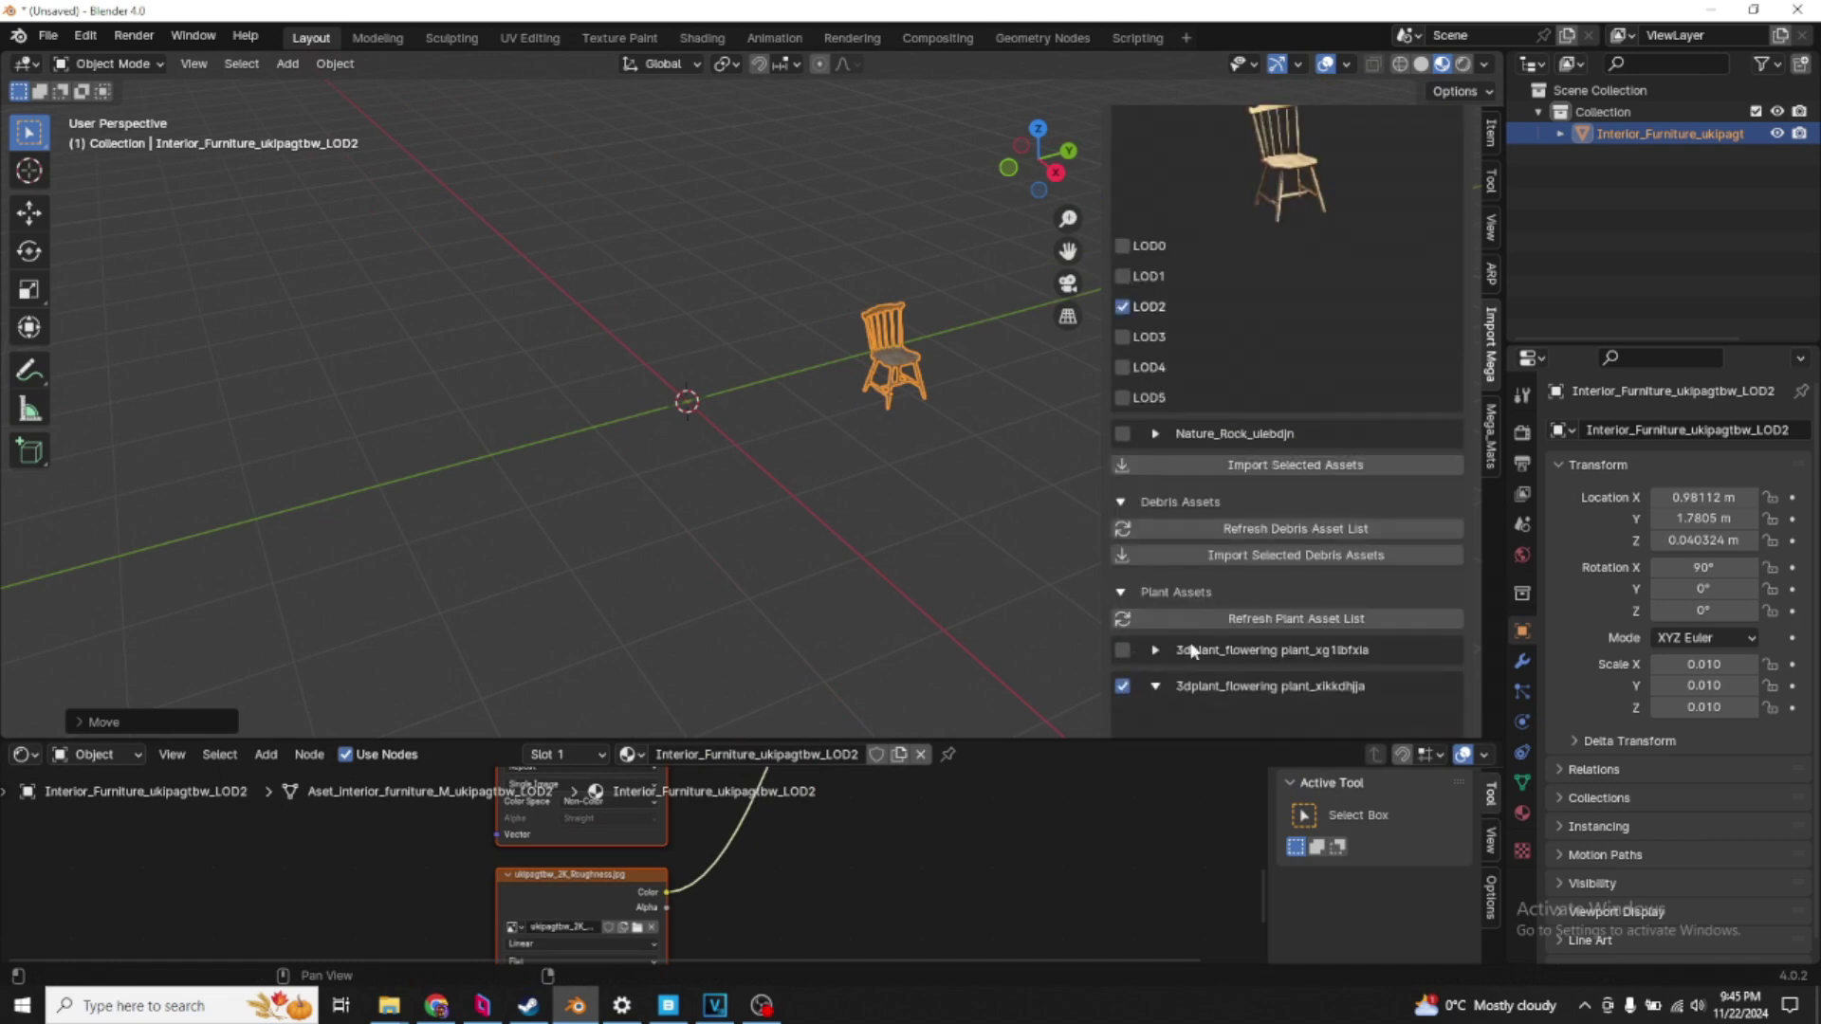
scroll(1162, 607, down, 8)
click(1123, 576)
scroll(1127, 559, down, 1)
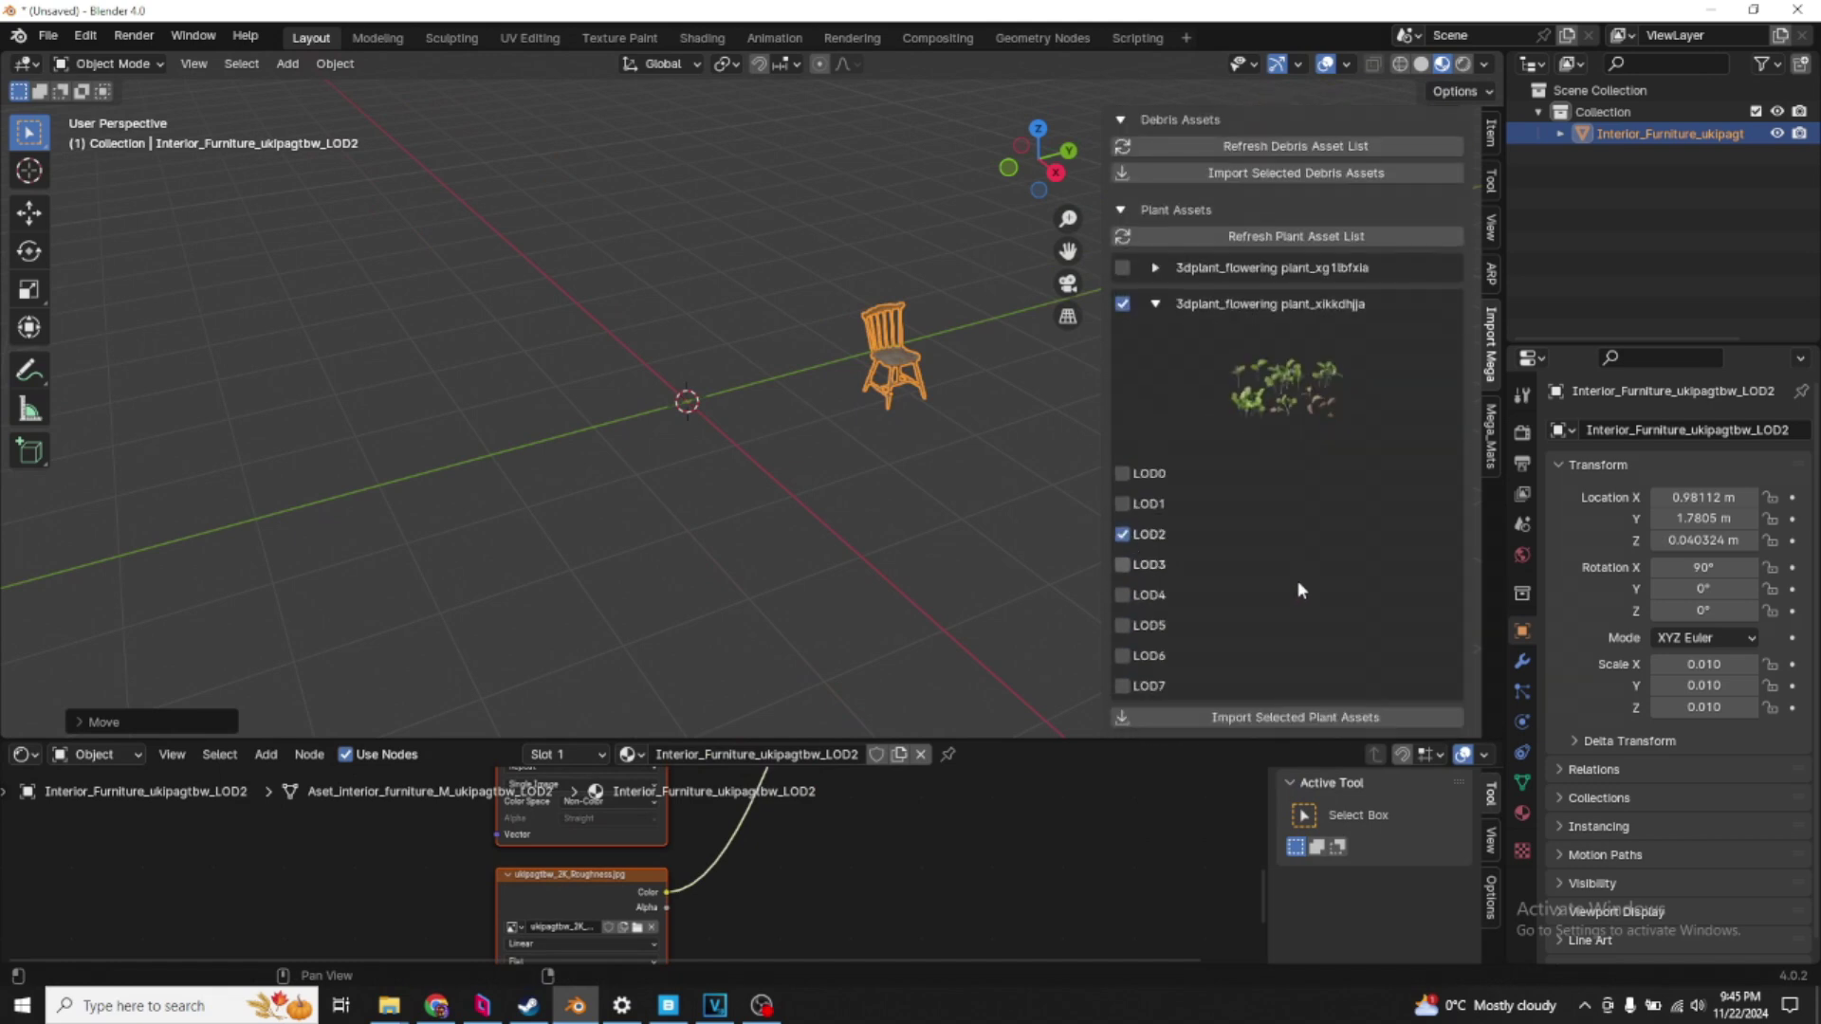
scroll(706, 438, up, 8)
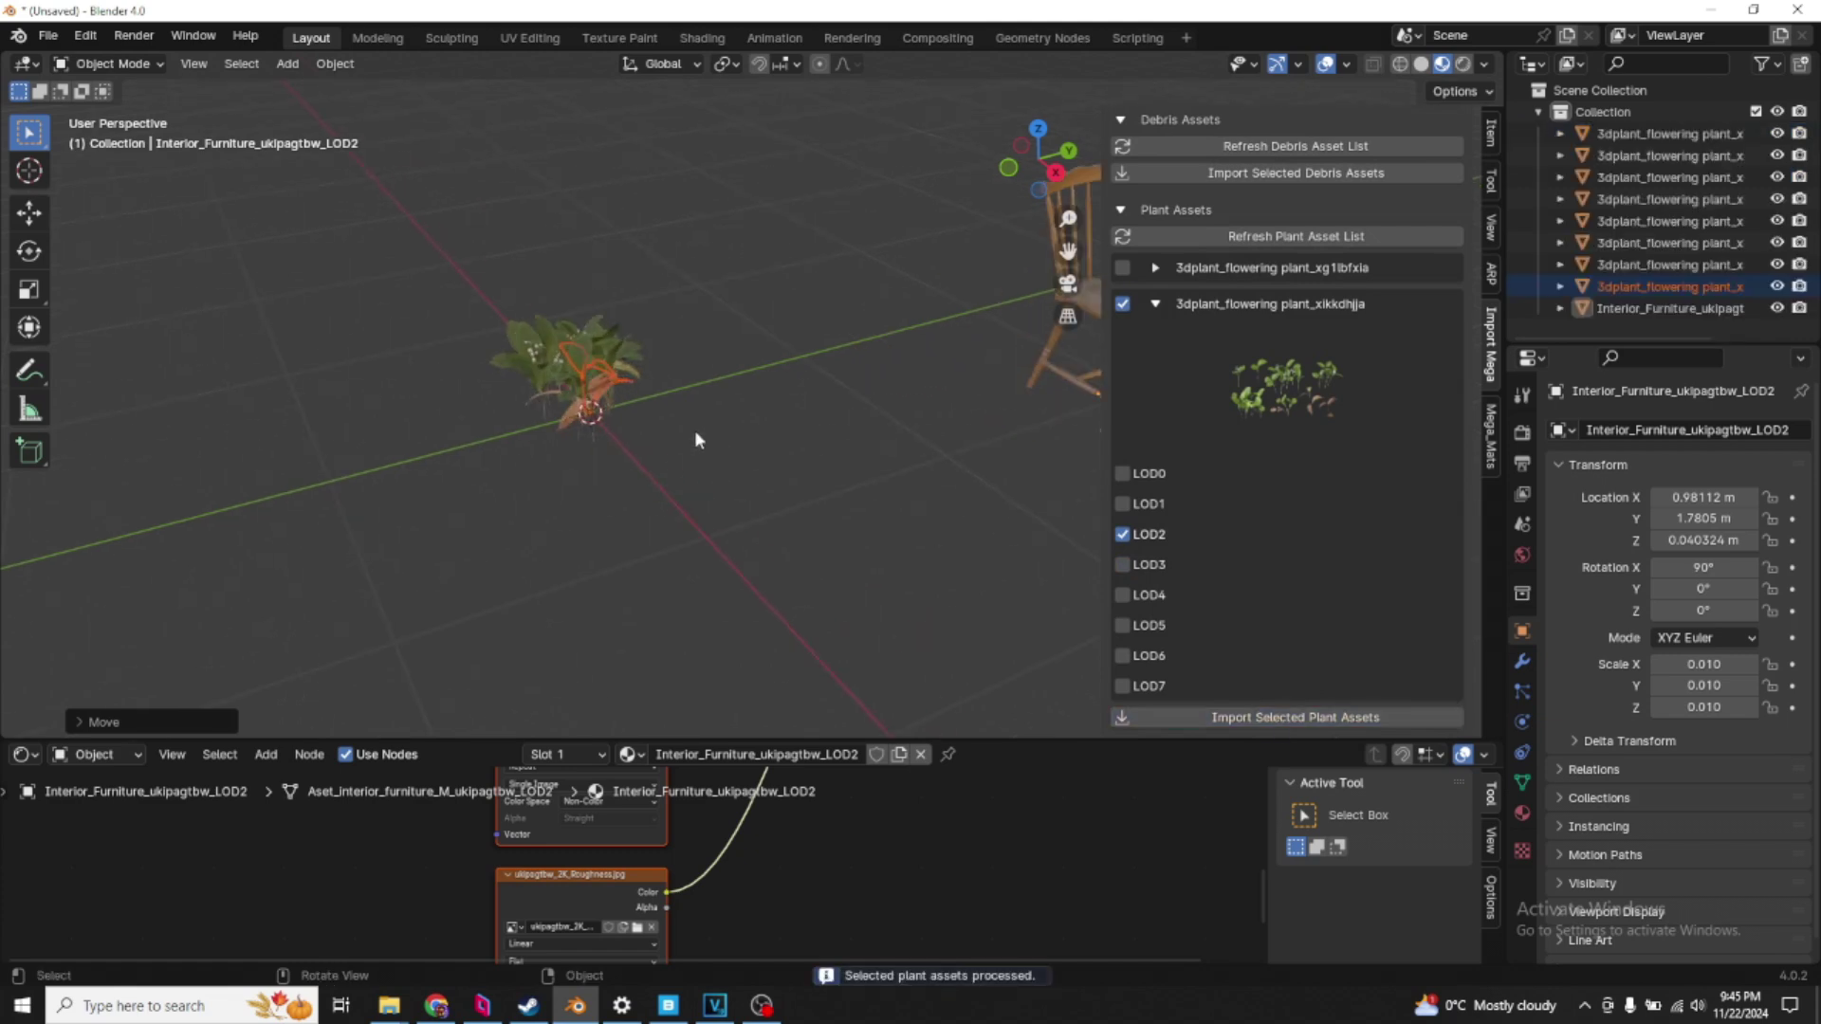
key(a)
scroll(569, 446, down, 8)
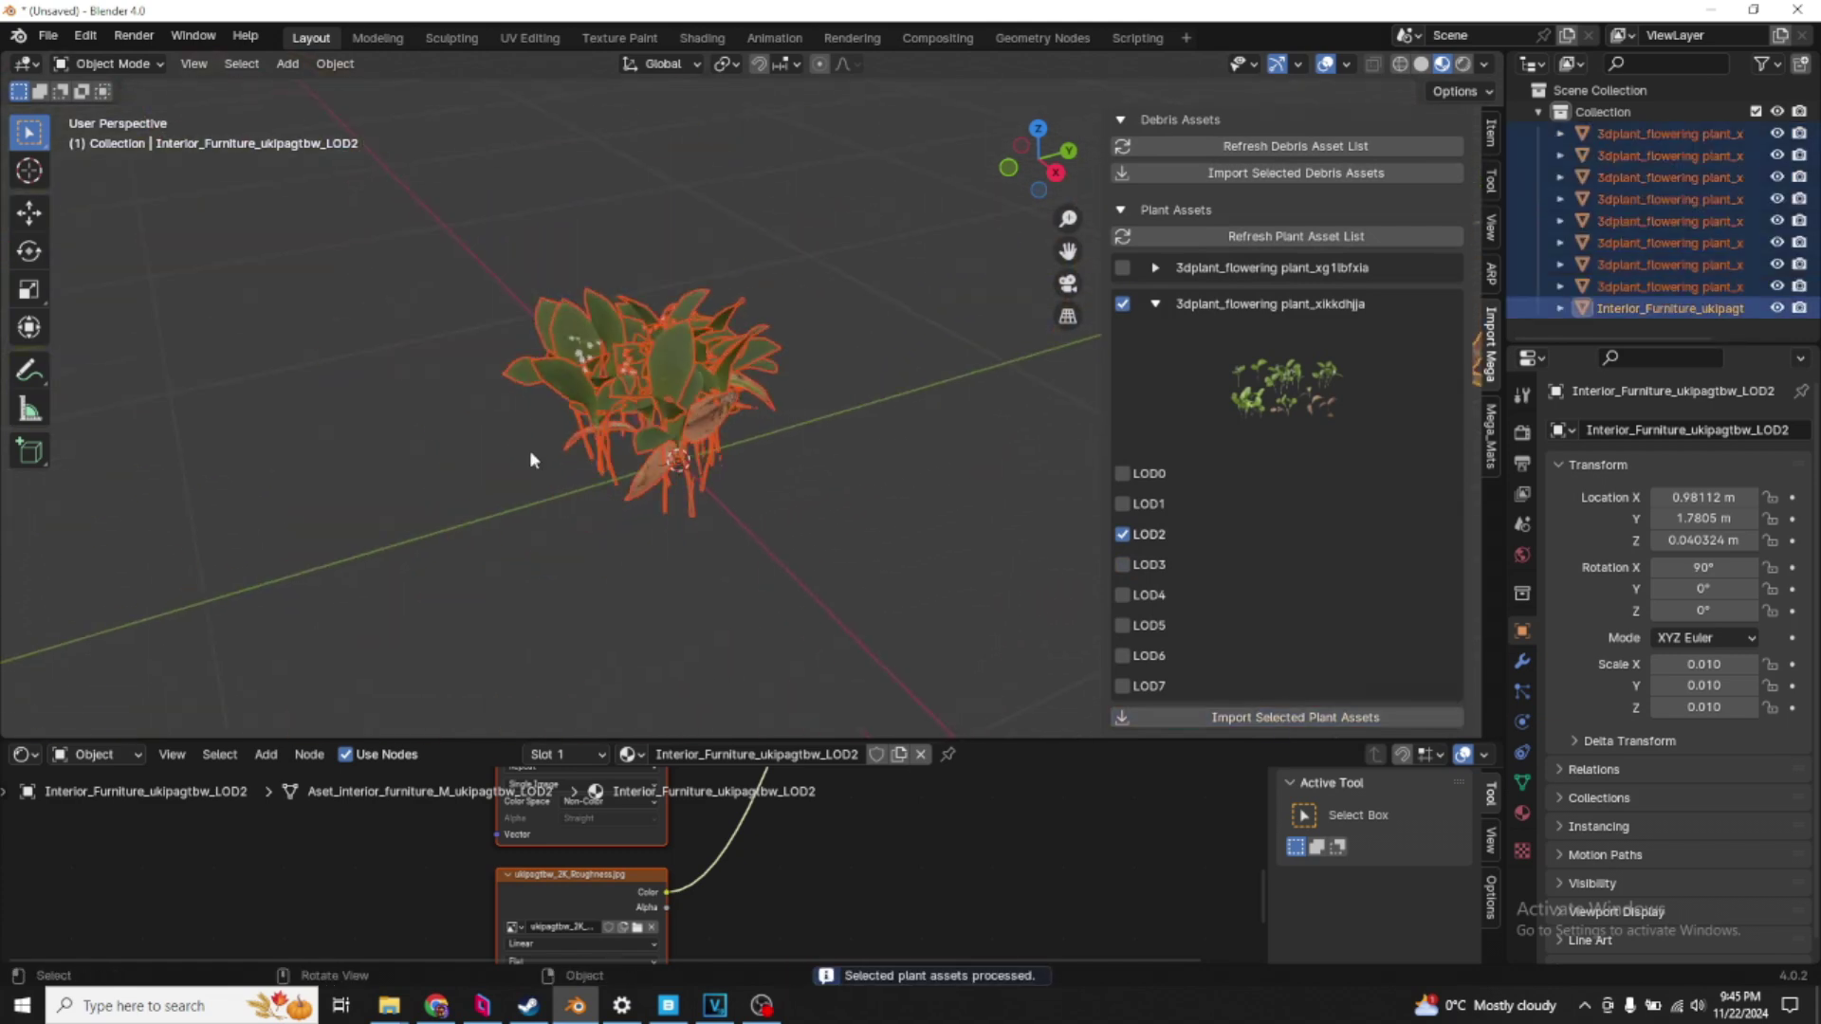
- Move all objects aside, then add a monkey head smoothed with subdivision level 2
key(g)
click(913, 412)
key(shift+a)
mouse_move(766, 396)
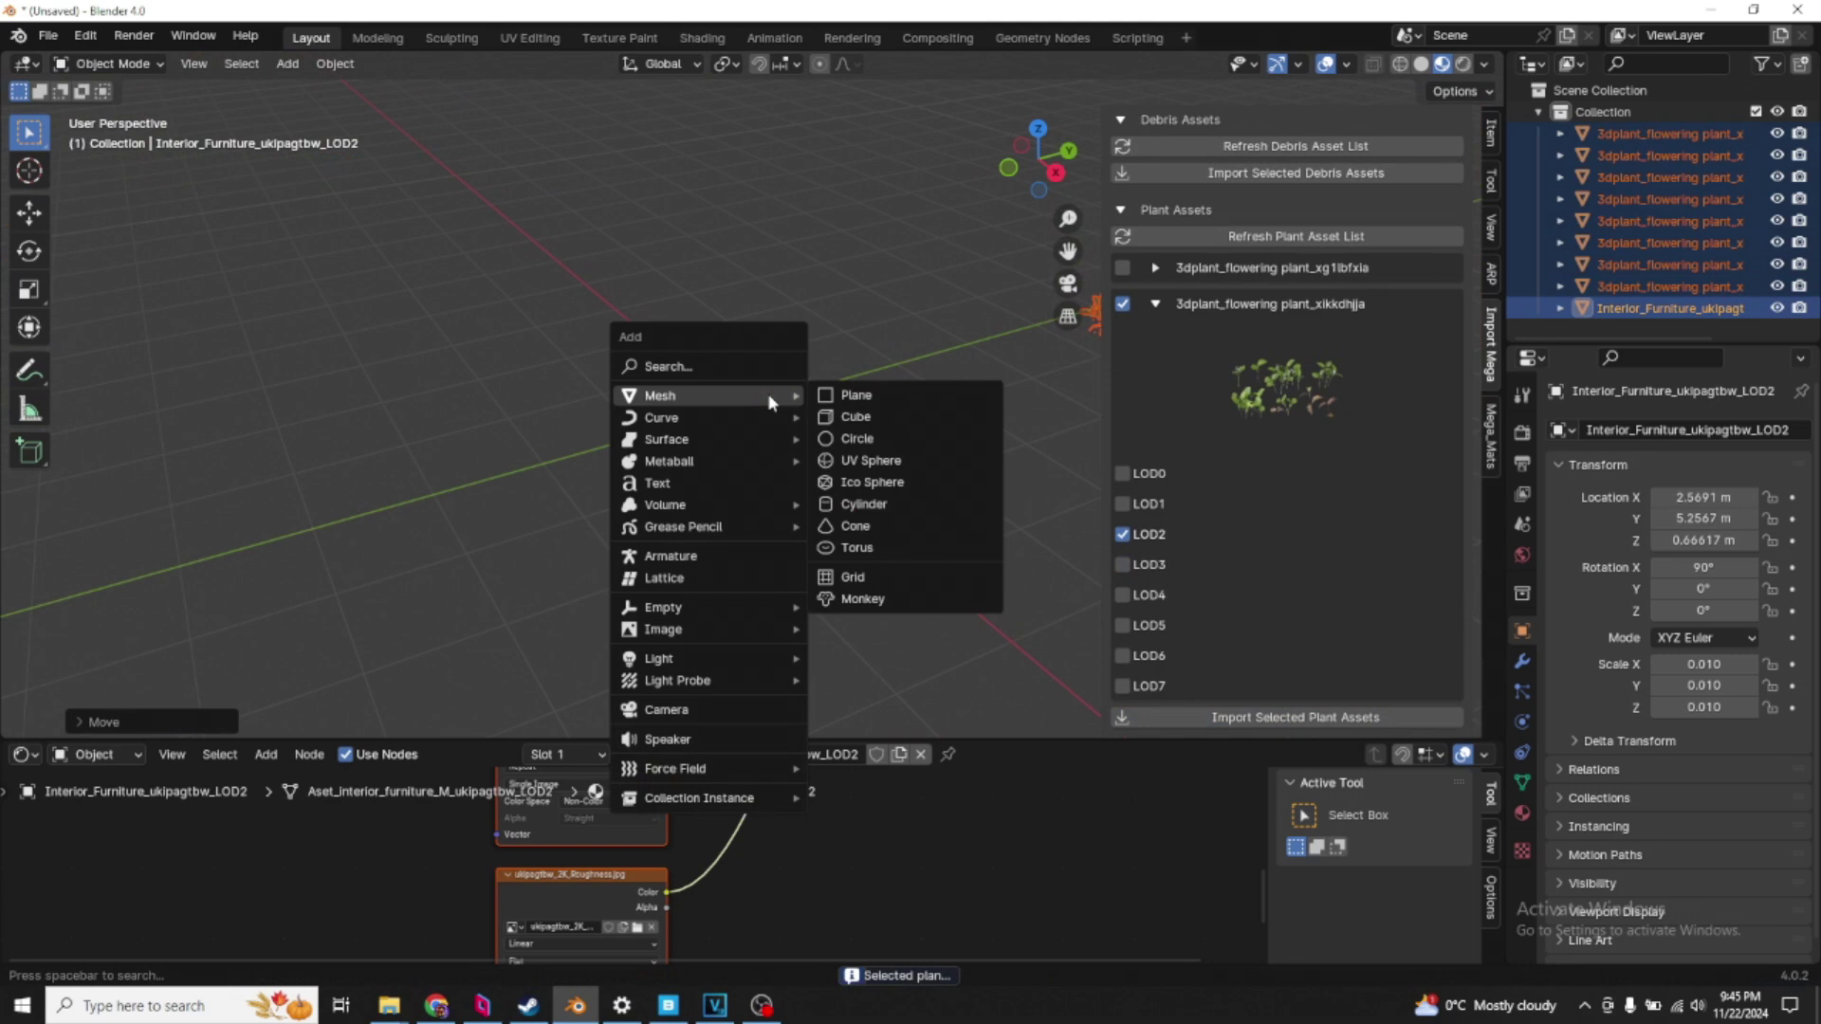
click(861, 601)
scroll(906, 434, up, 5)
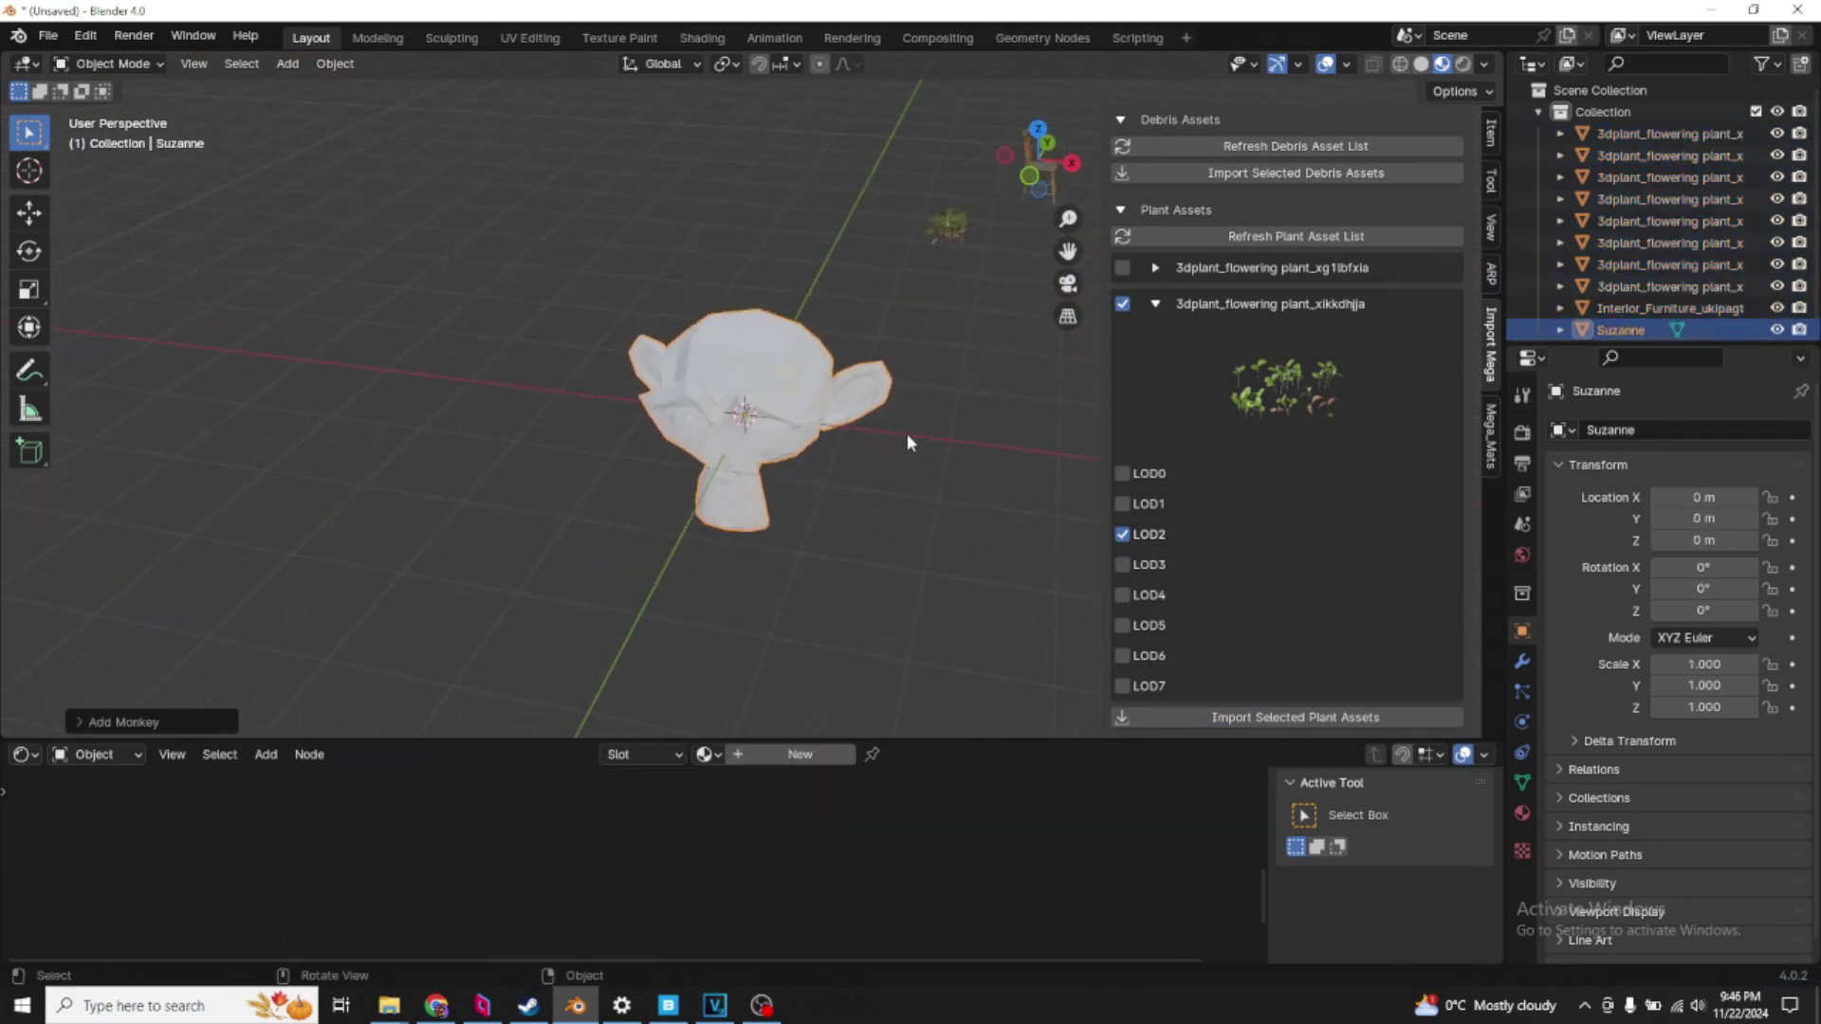
key(ctrl+2)
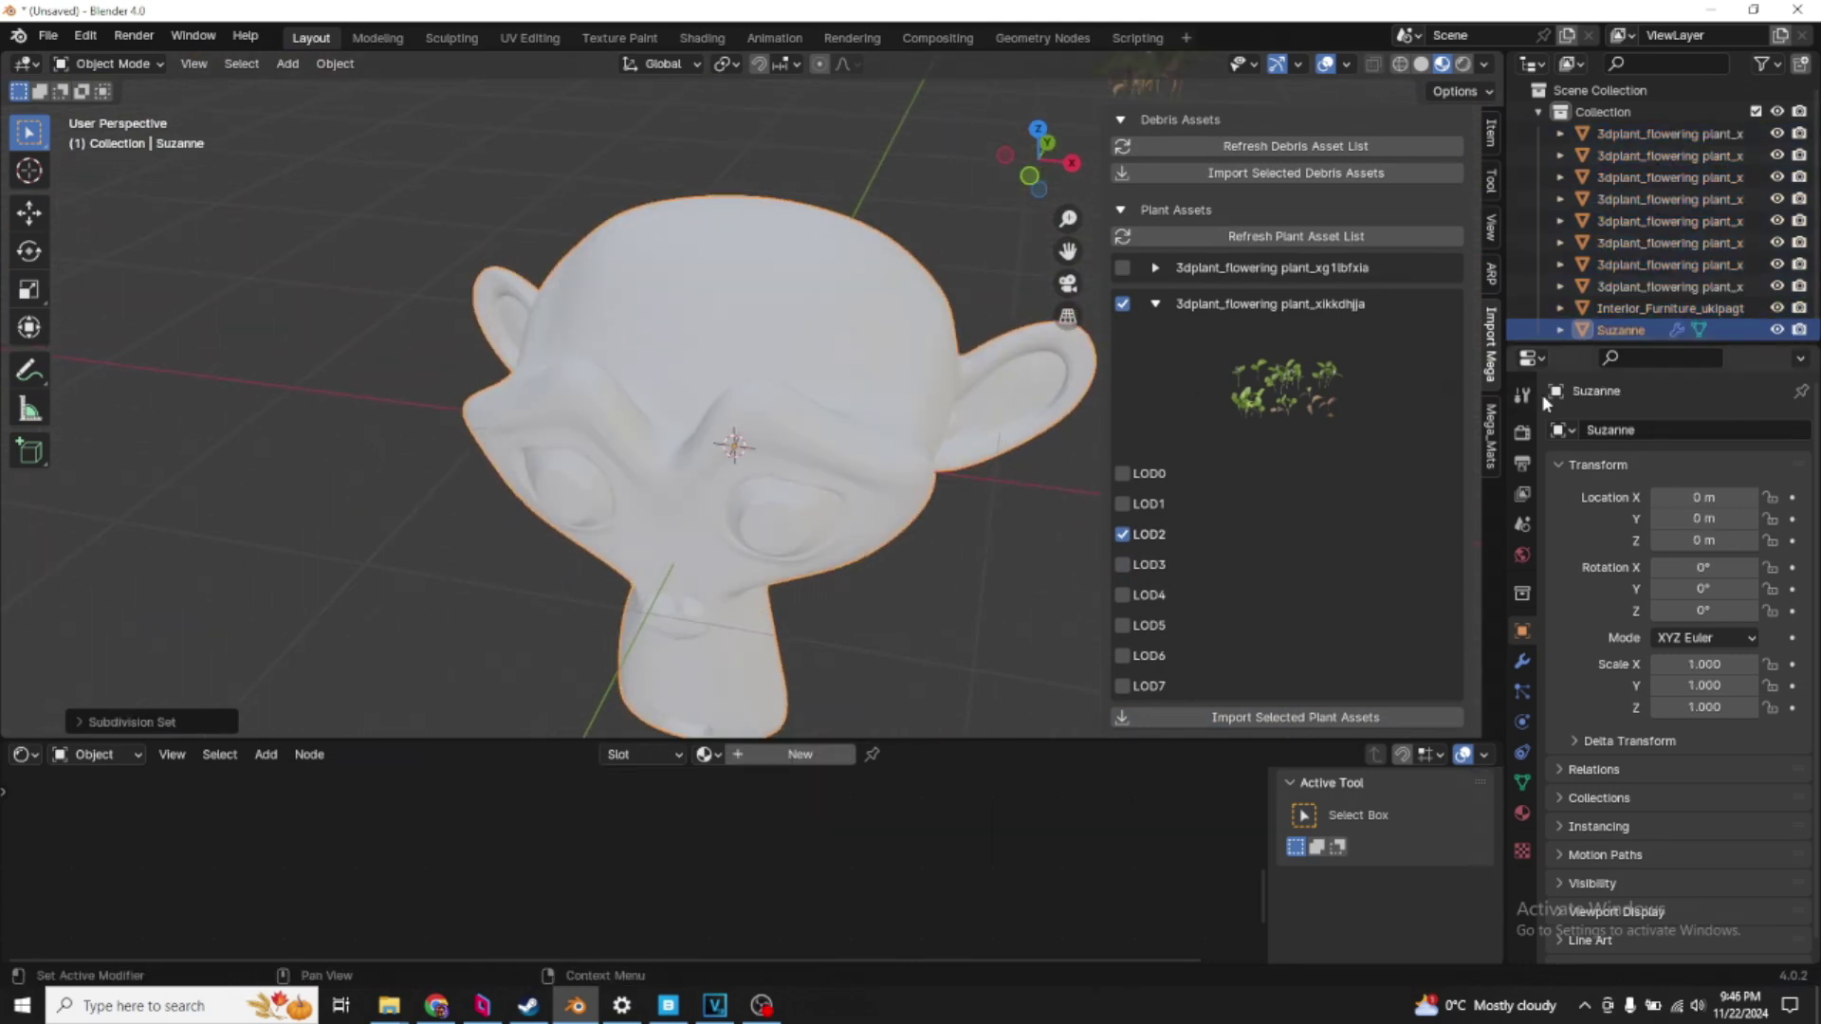
- Import the Nordic Forest Detail Bark Spruce material at 2K and apply it to the monkey
click(1491, 439)
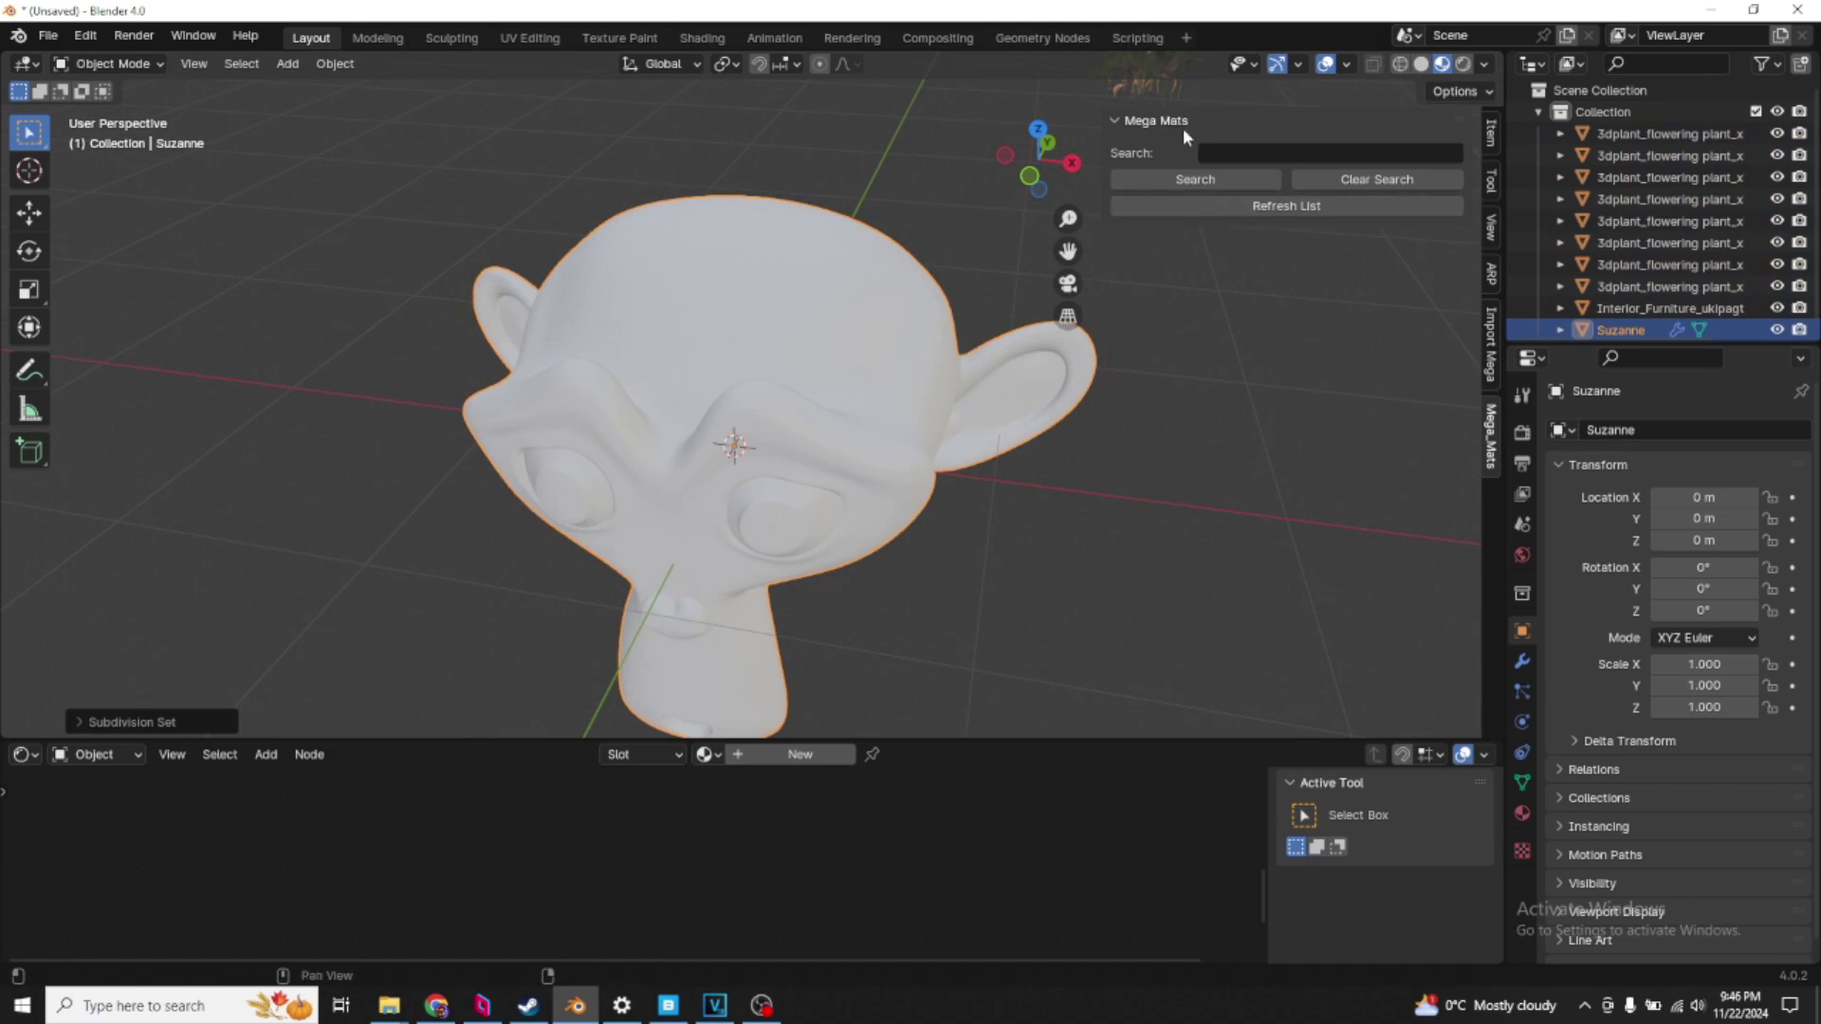
click(1282, 211)
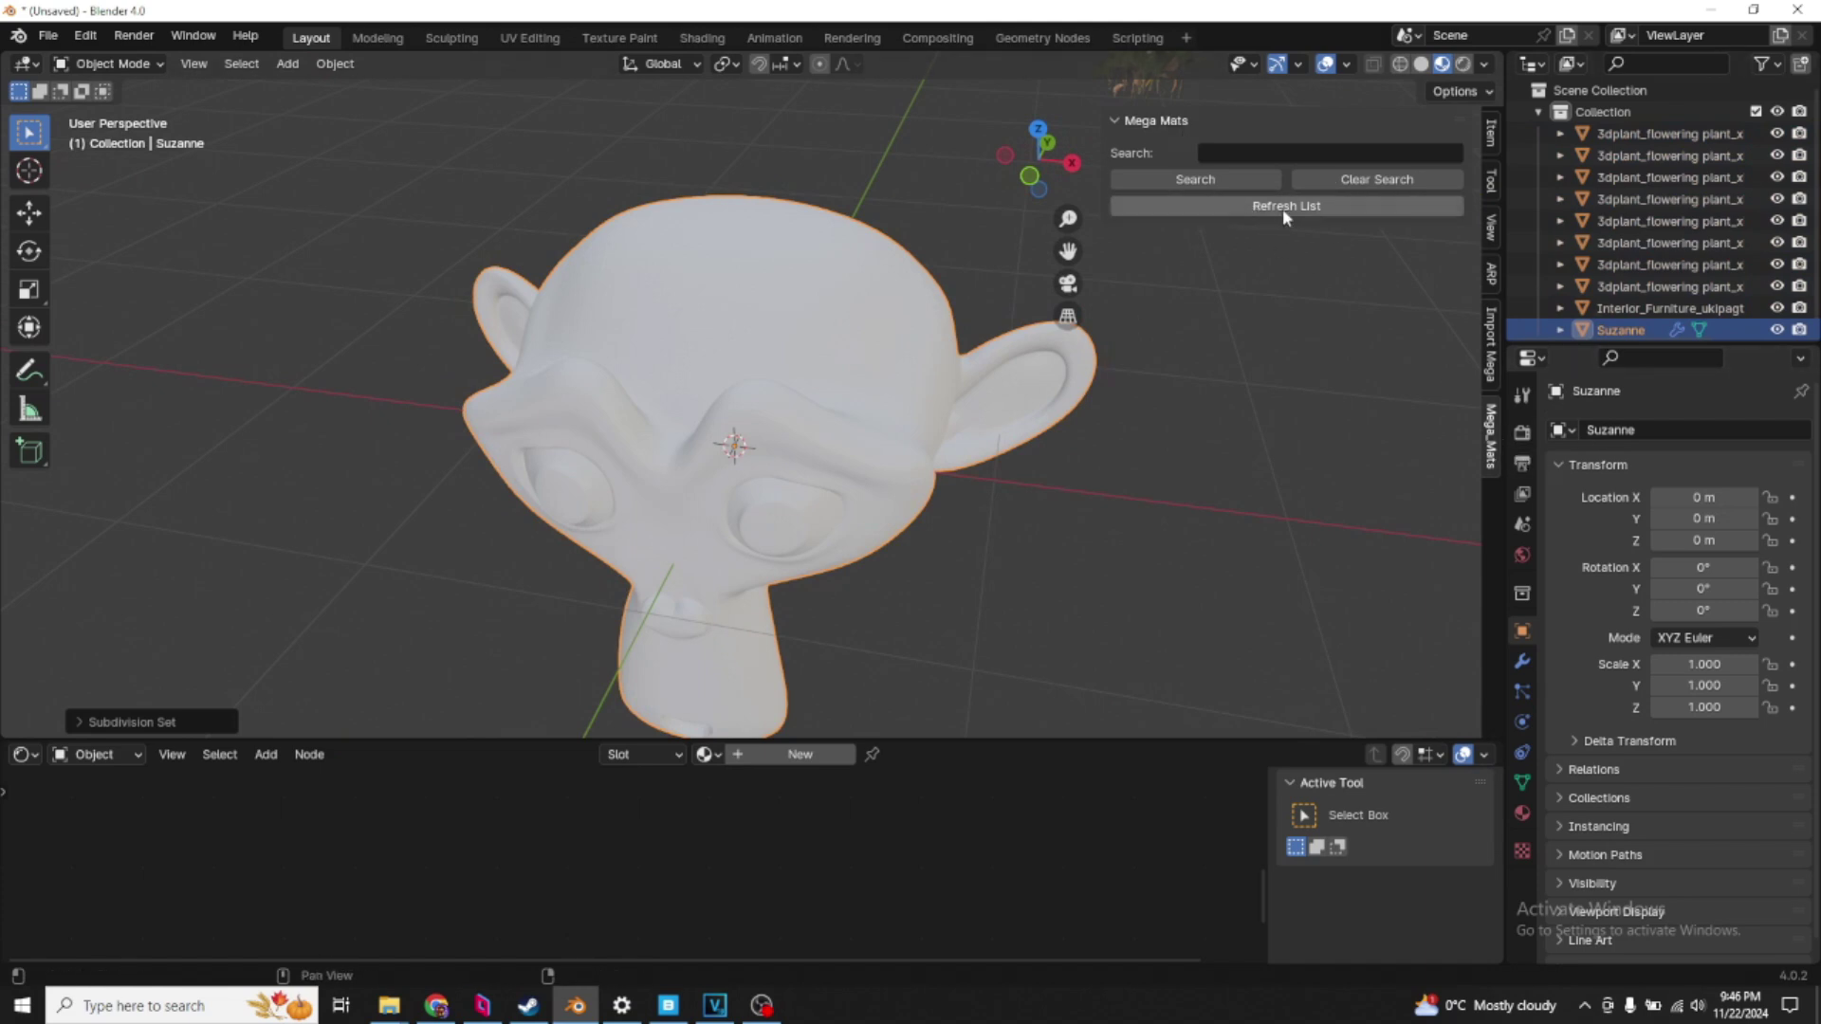
click(1123, 239)
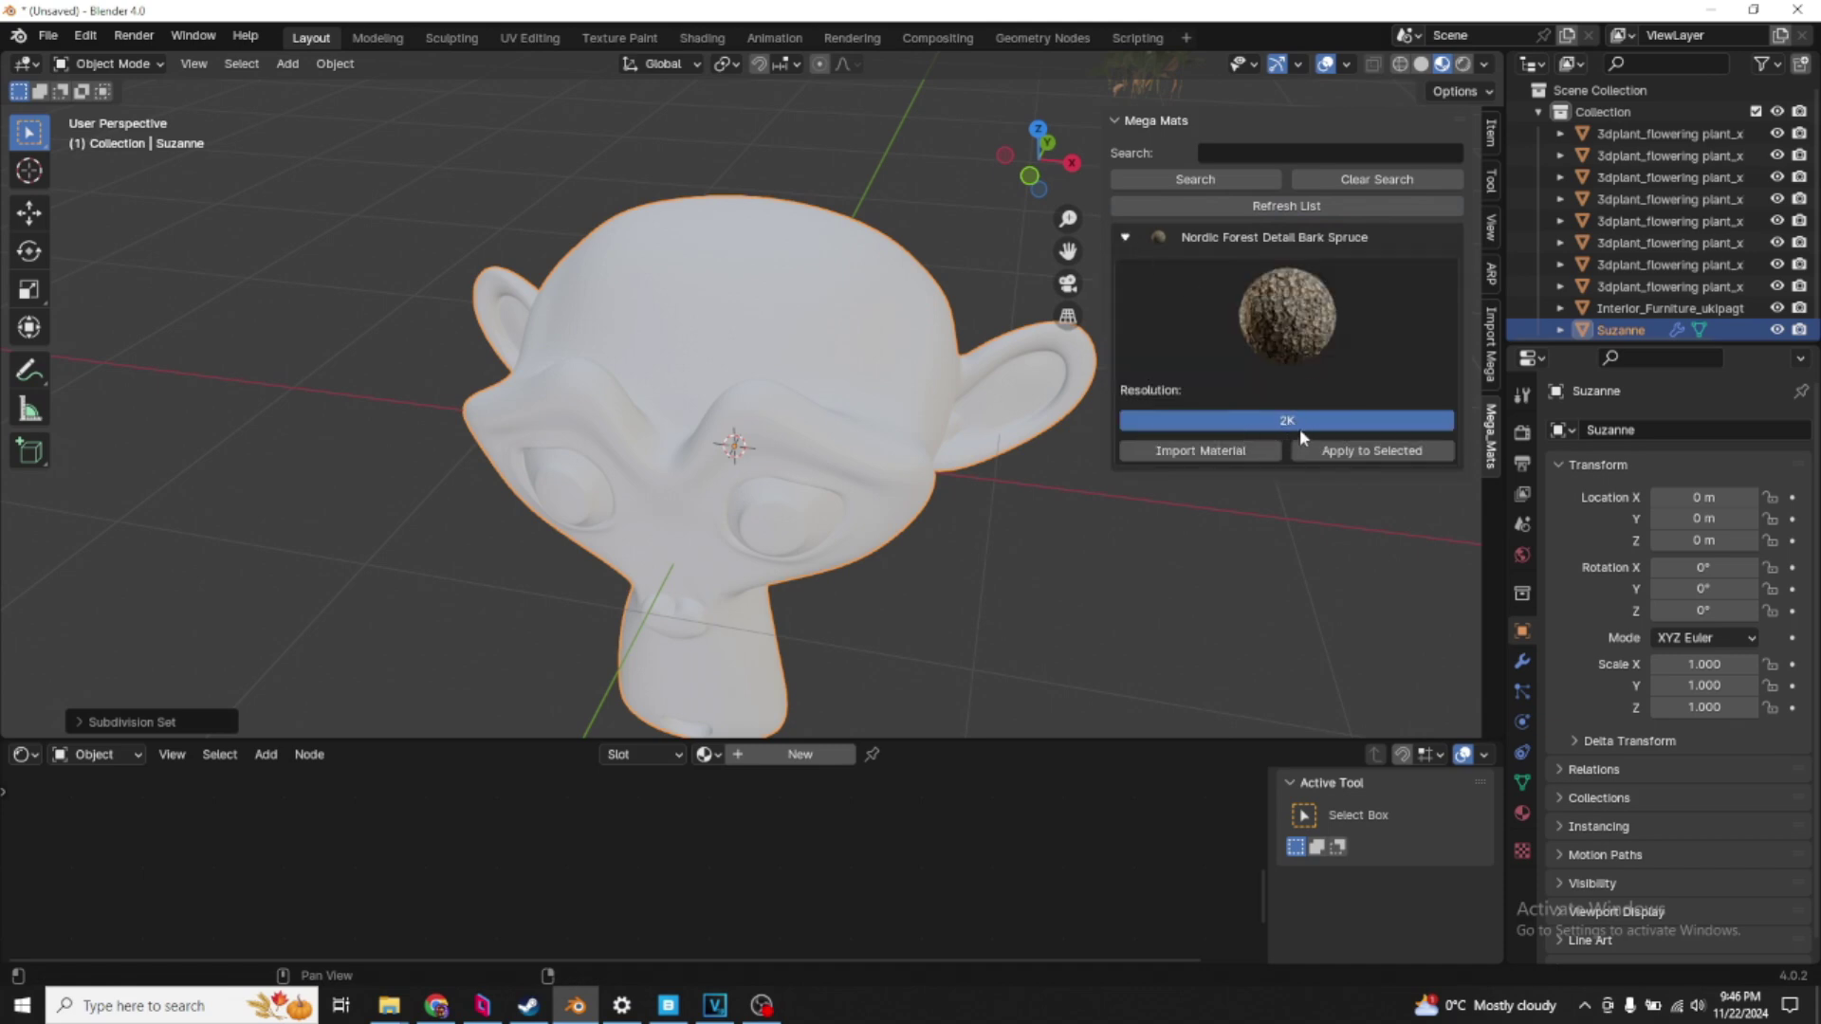
click(1168, 452)
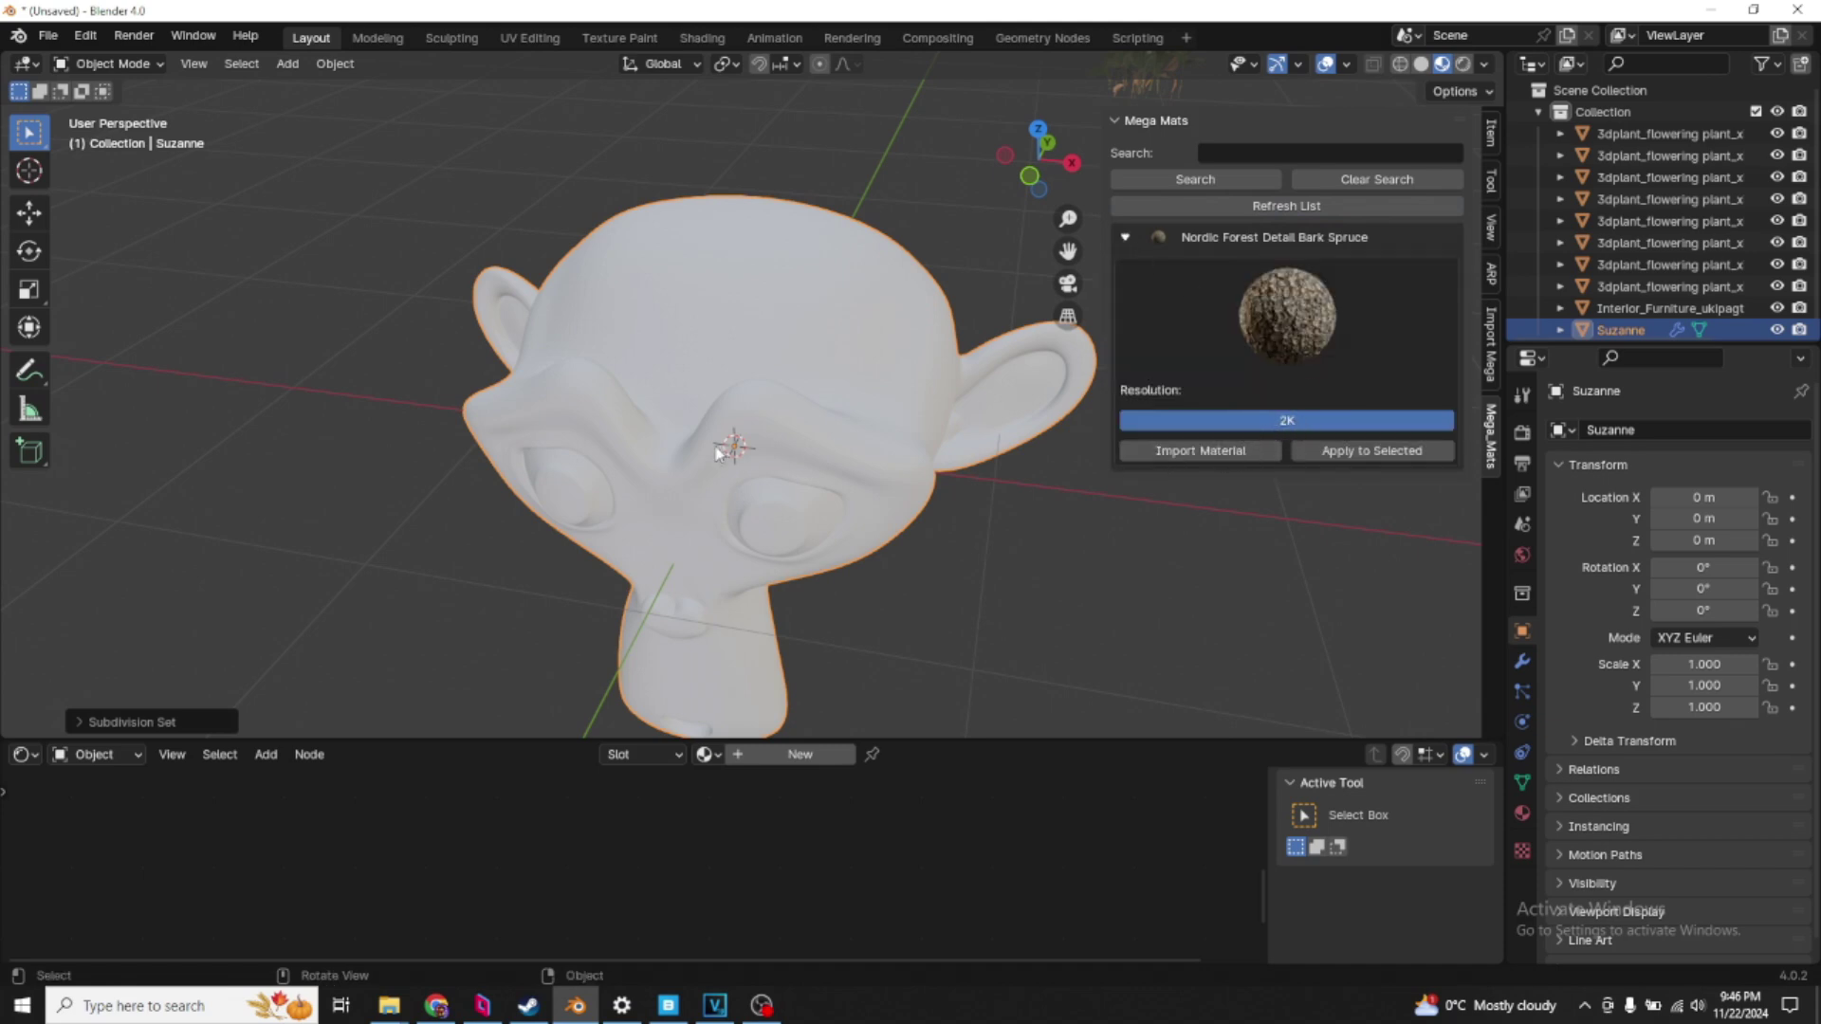
click(1191, 457)
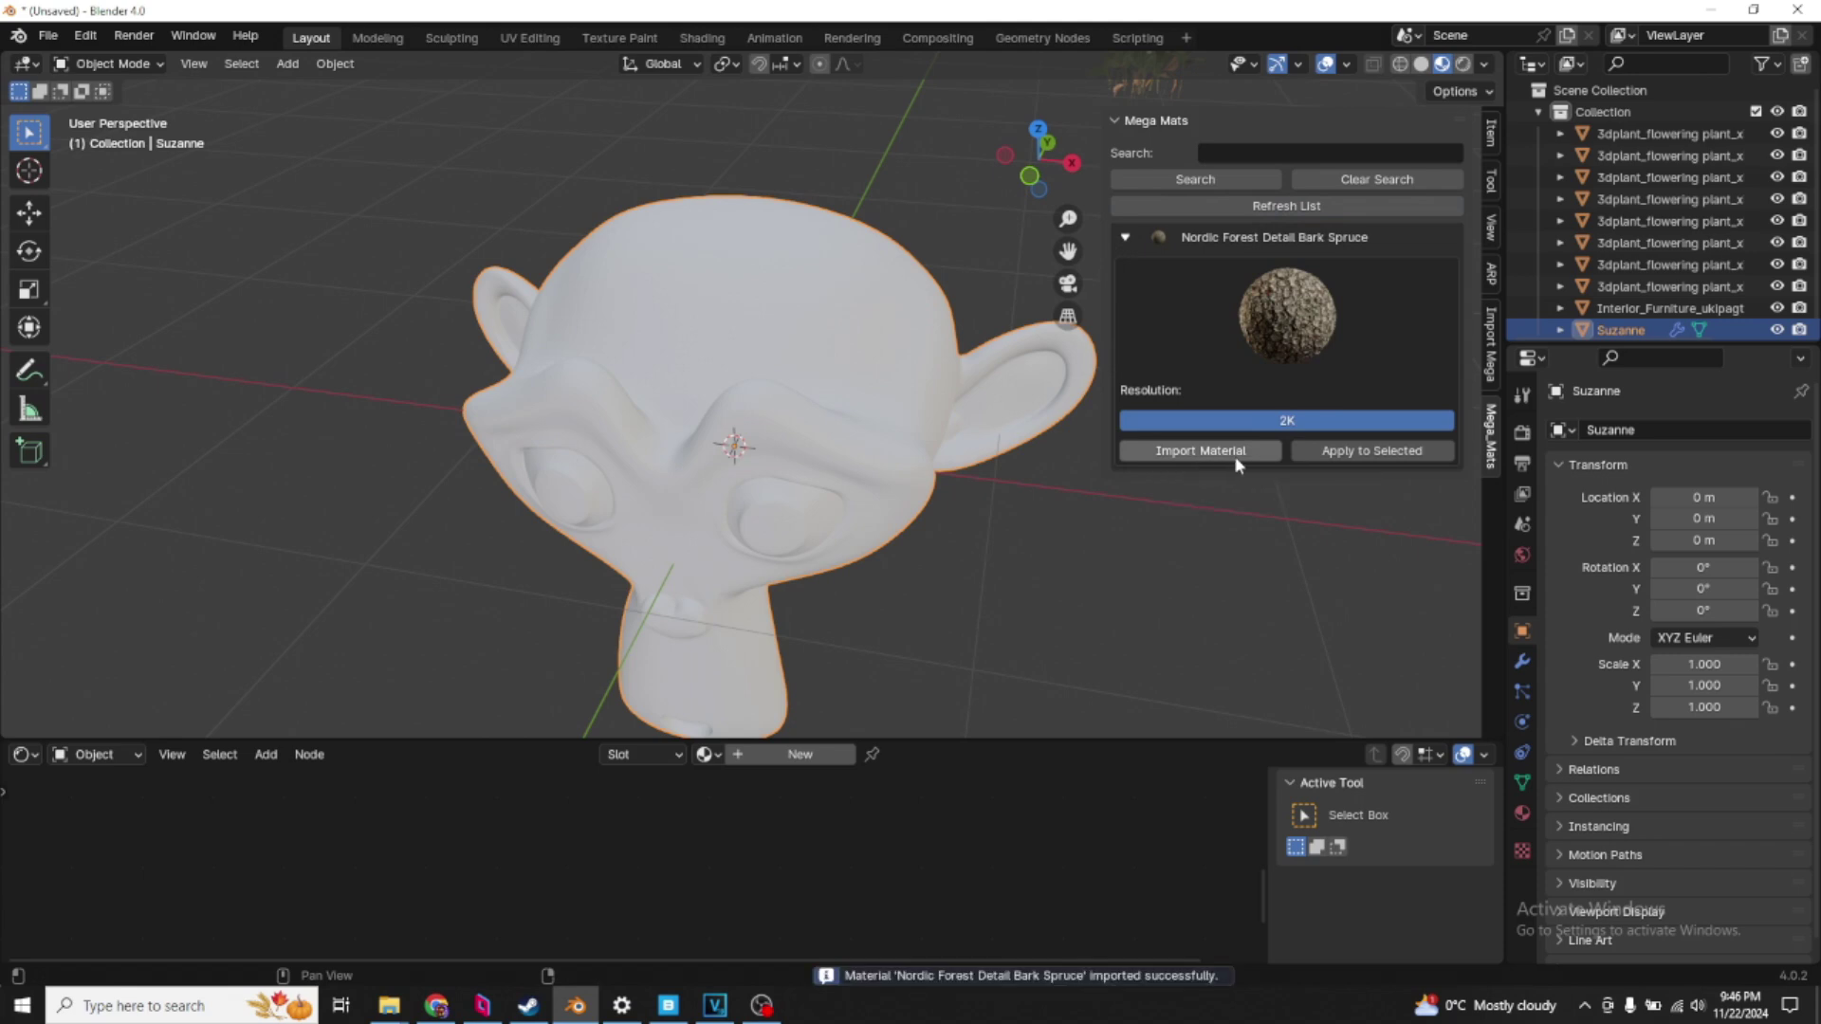
click(1368, 453)
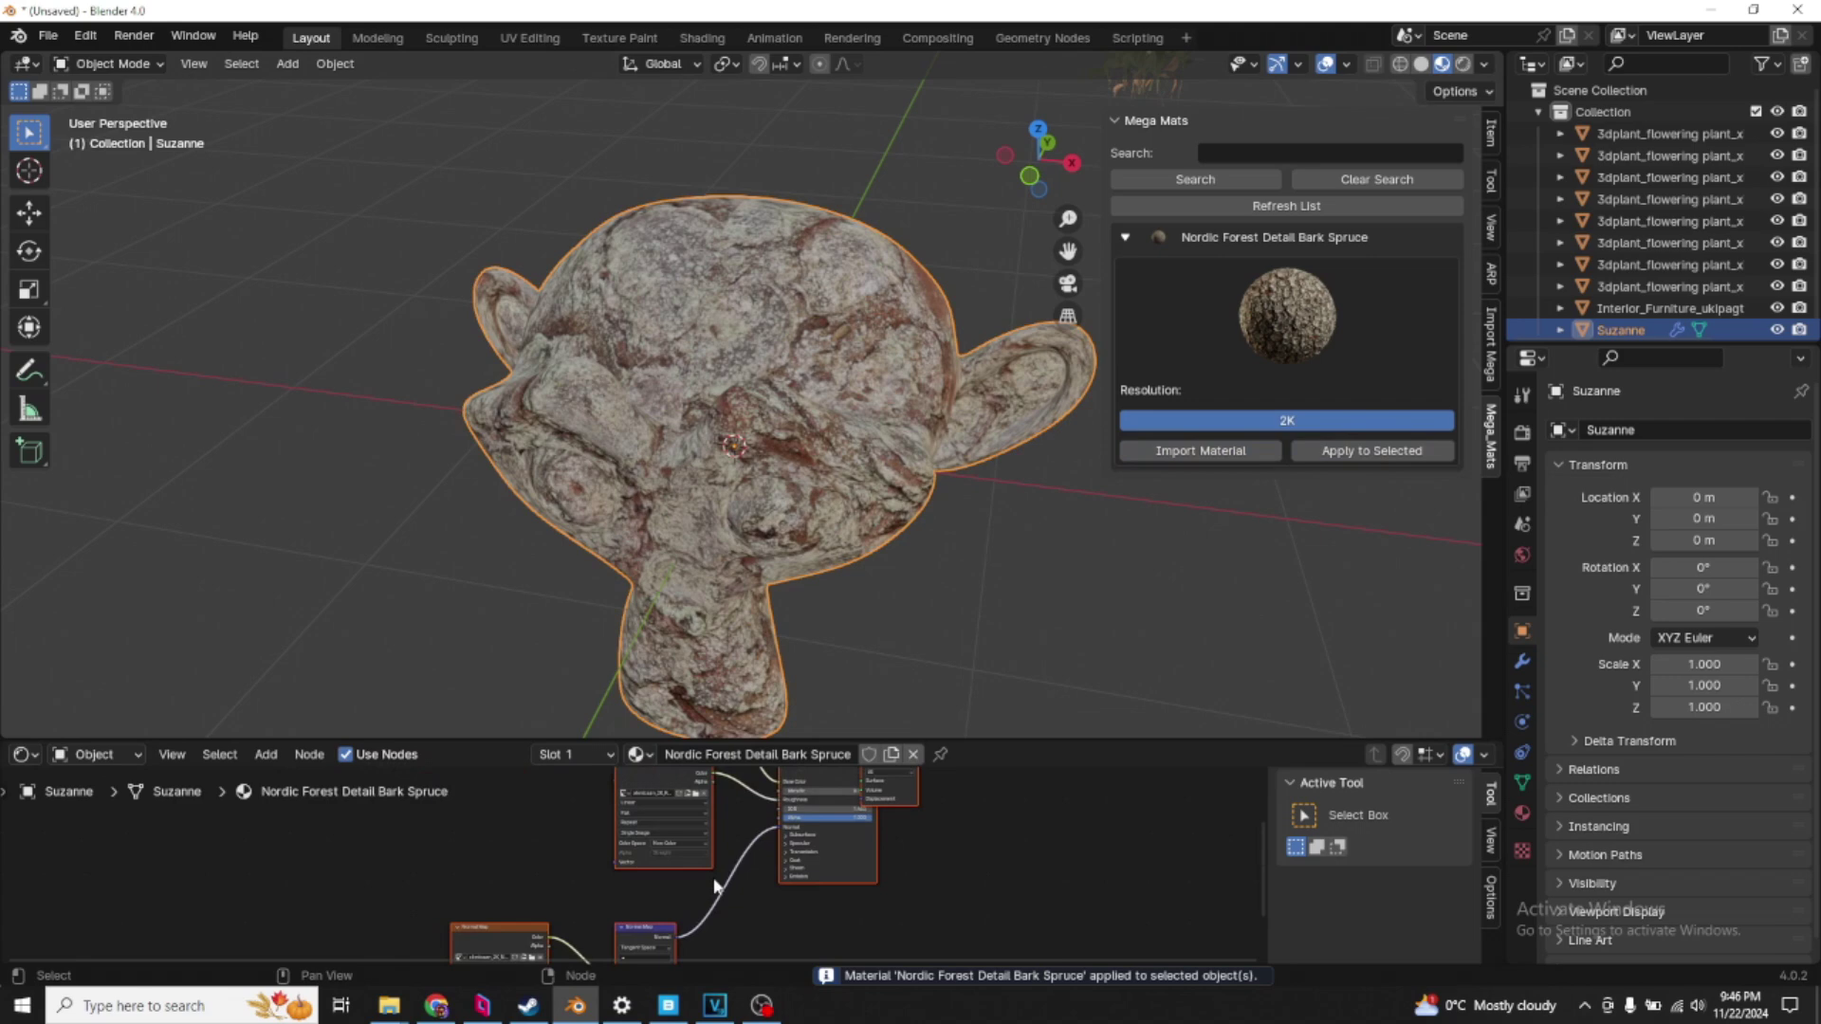
- Orbit to inspect the bark-covered monkey, then return to a fresh default scene
middle_drag(815, 541, 749, 435)
scroll(870, 458, down, 5)
scroll(754, 433, up, 2)
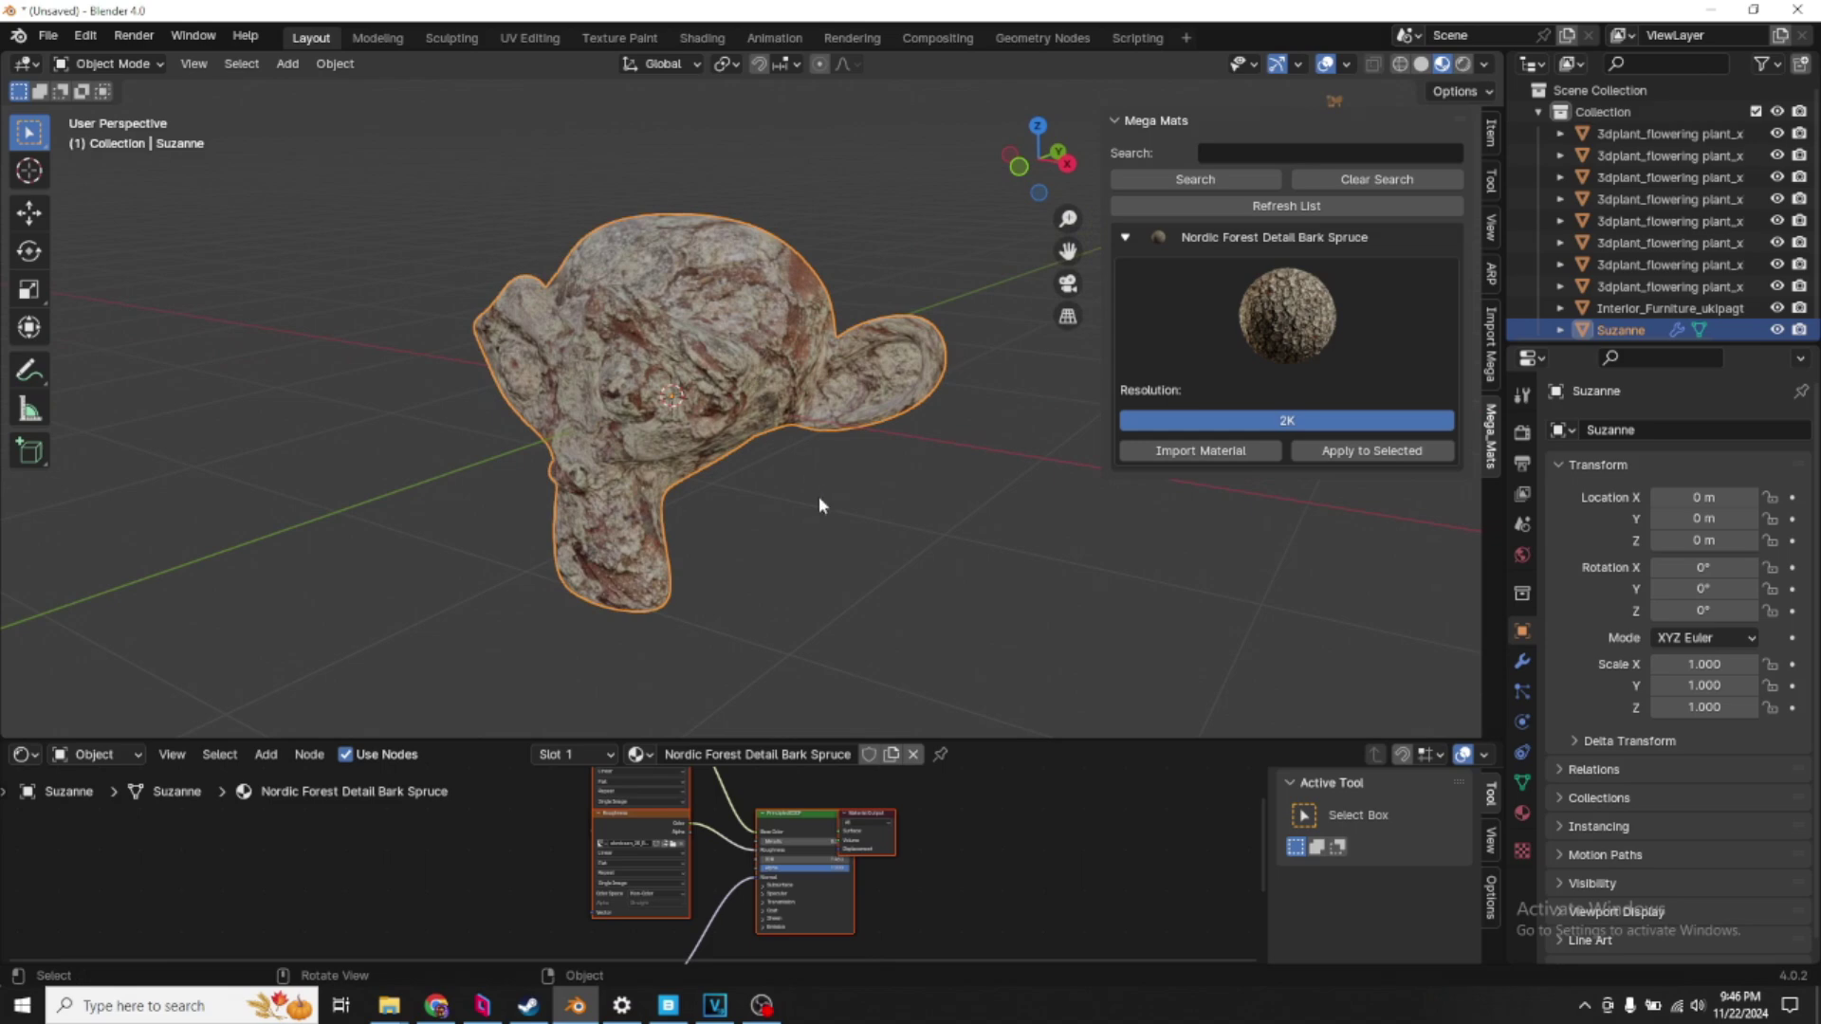
click(761, 1006)
click(1432, 727)
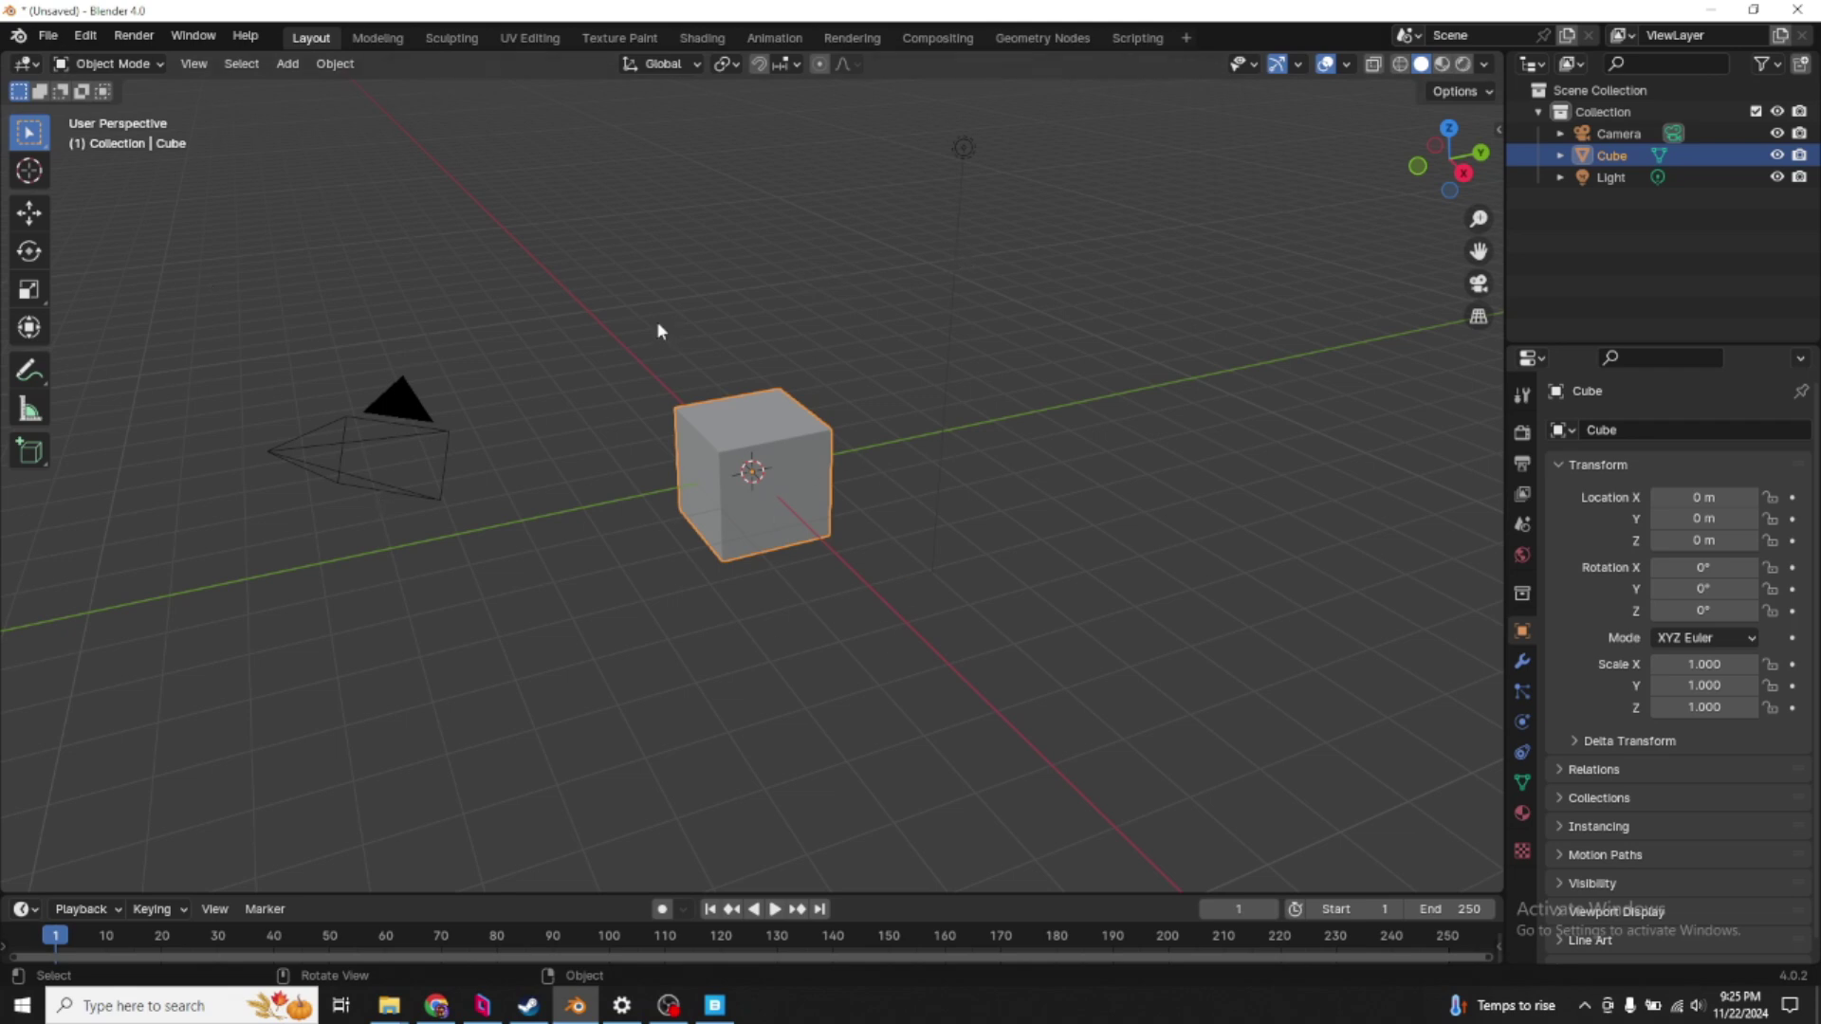
- Select the cube, camera and light together and delete them
key(a)
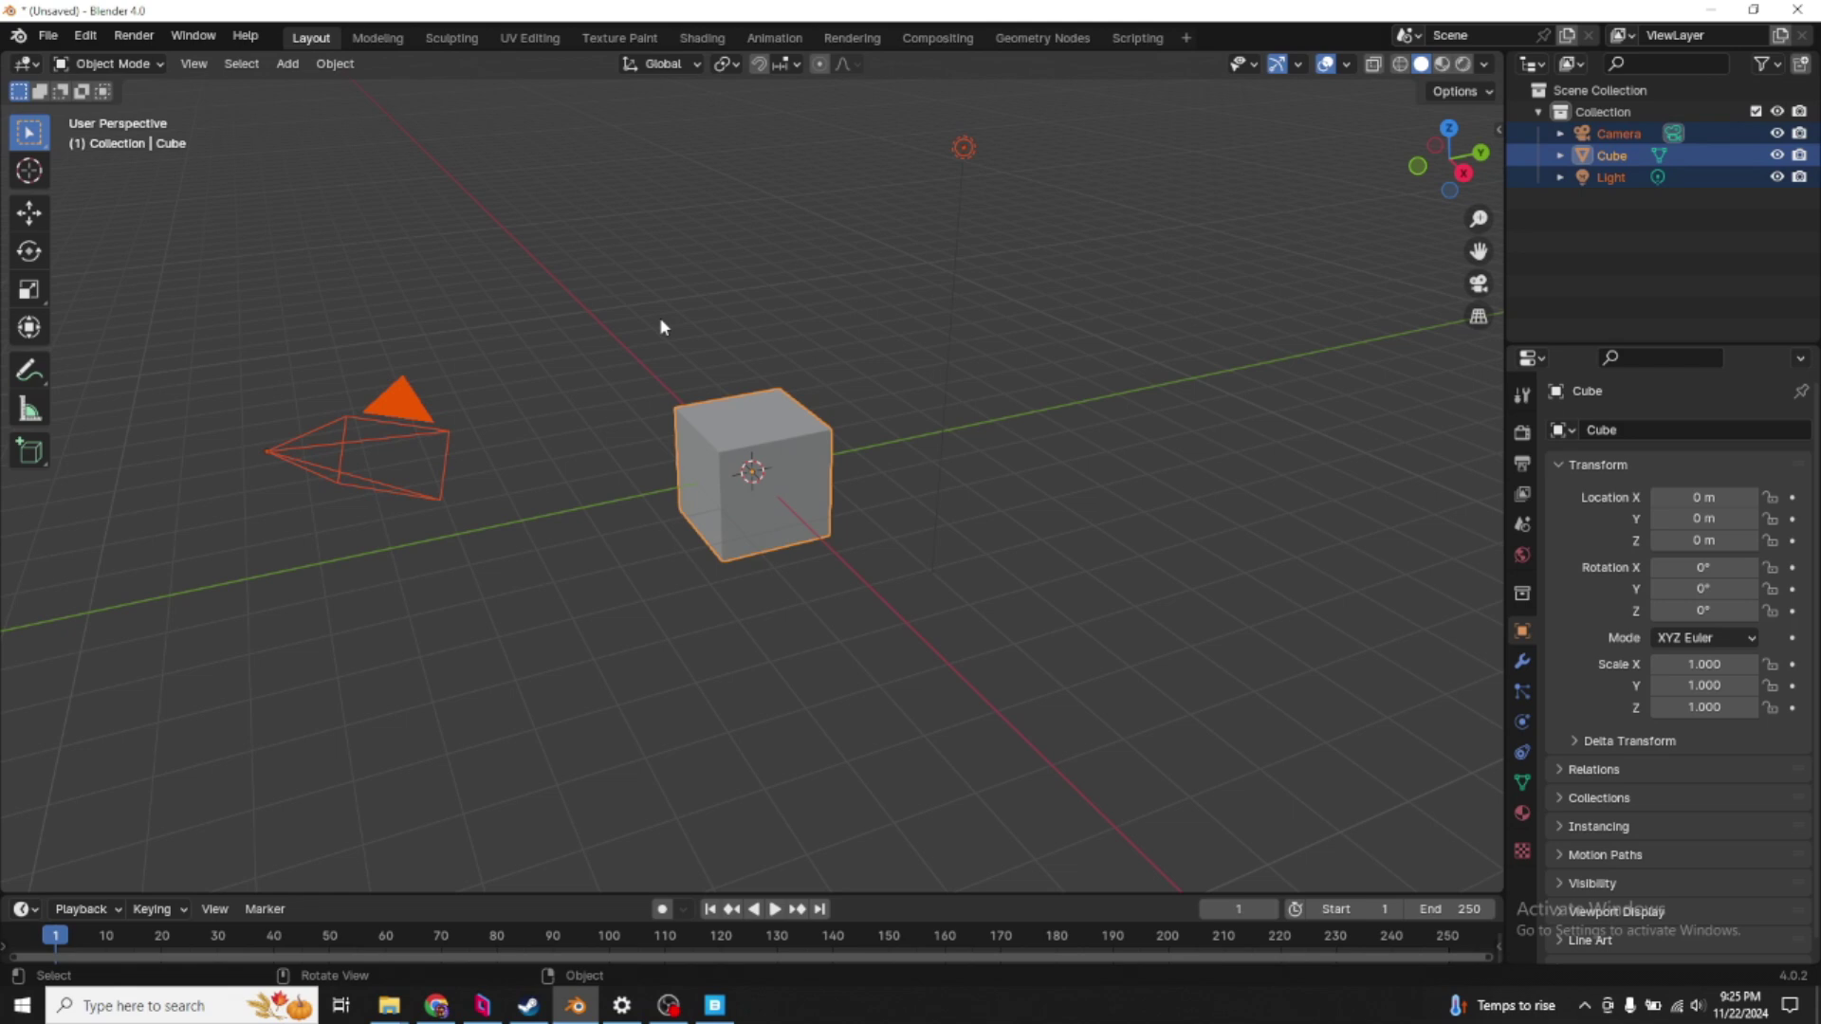
key(Delete)
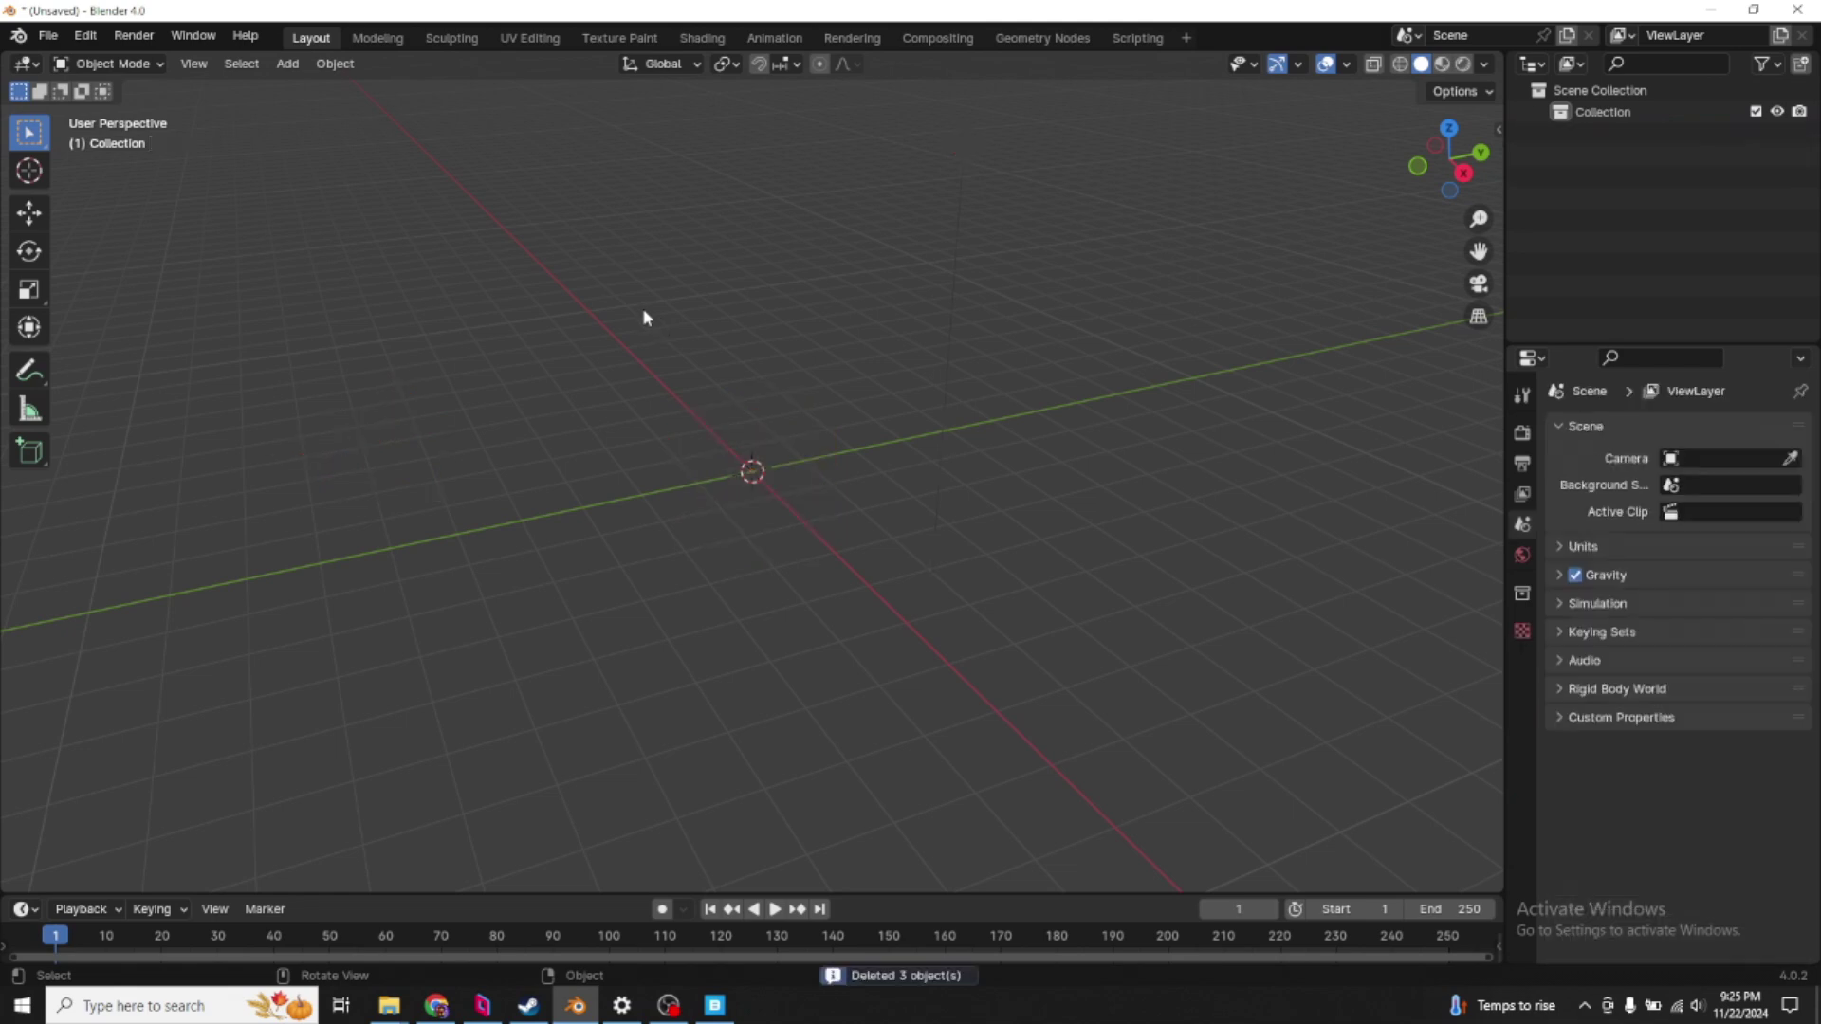
- Install MegaAsset_Import.py from the Addon folder through the Add-ons preferences
click(95, 34)
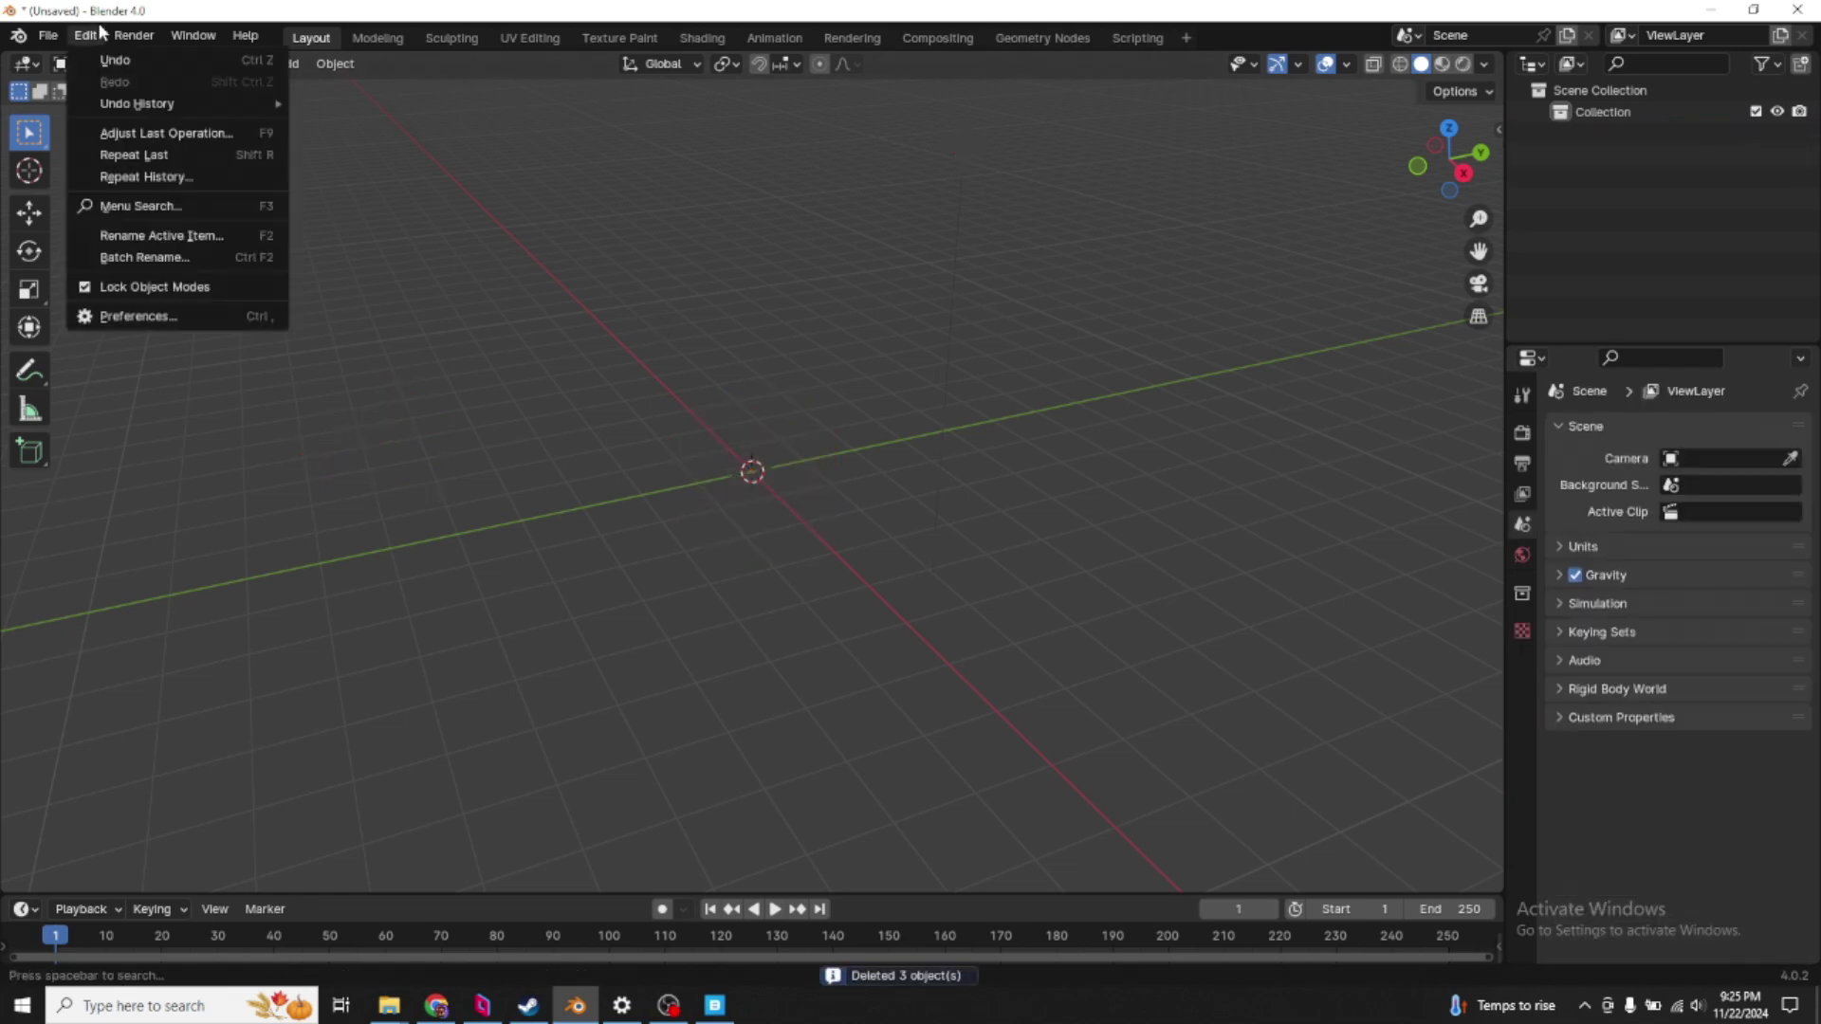
click(142, 317)
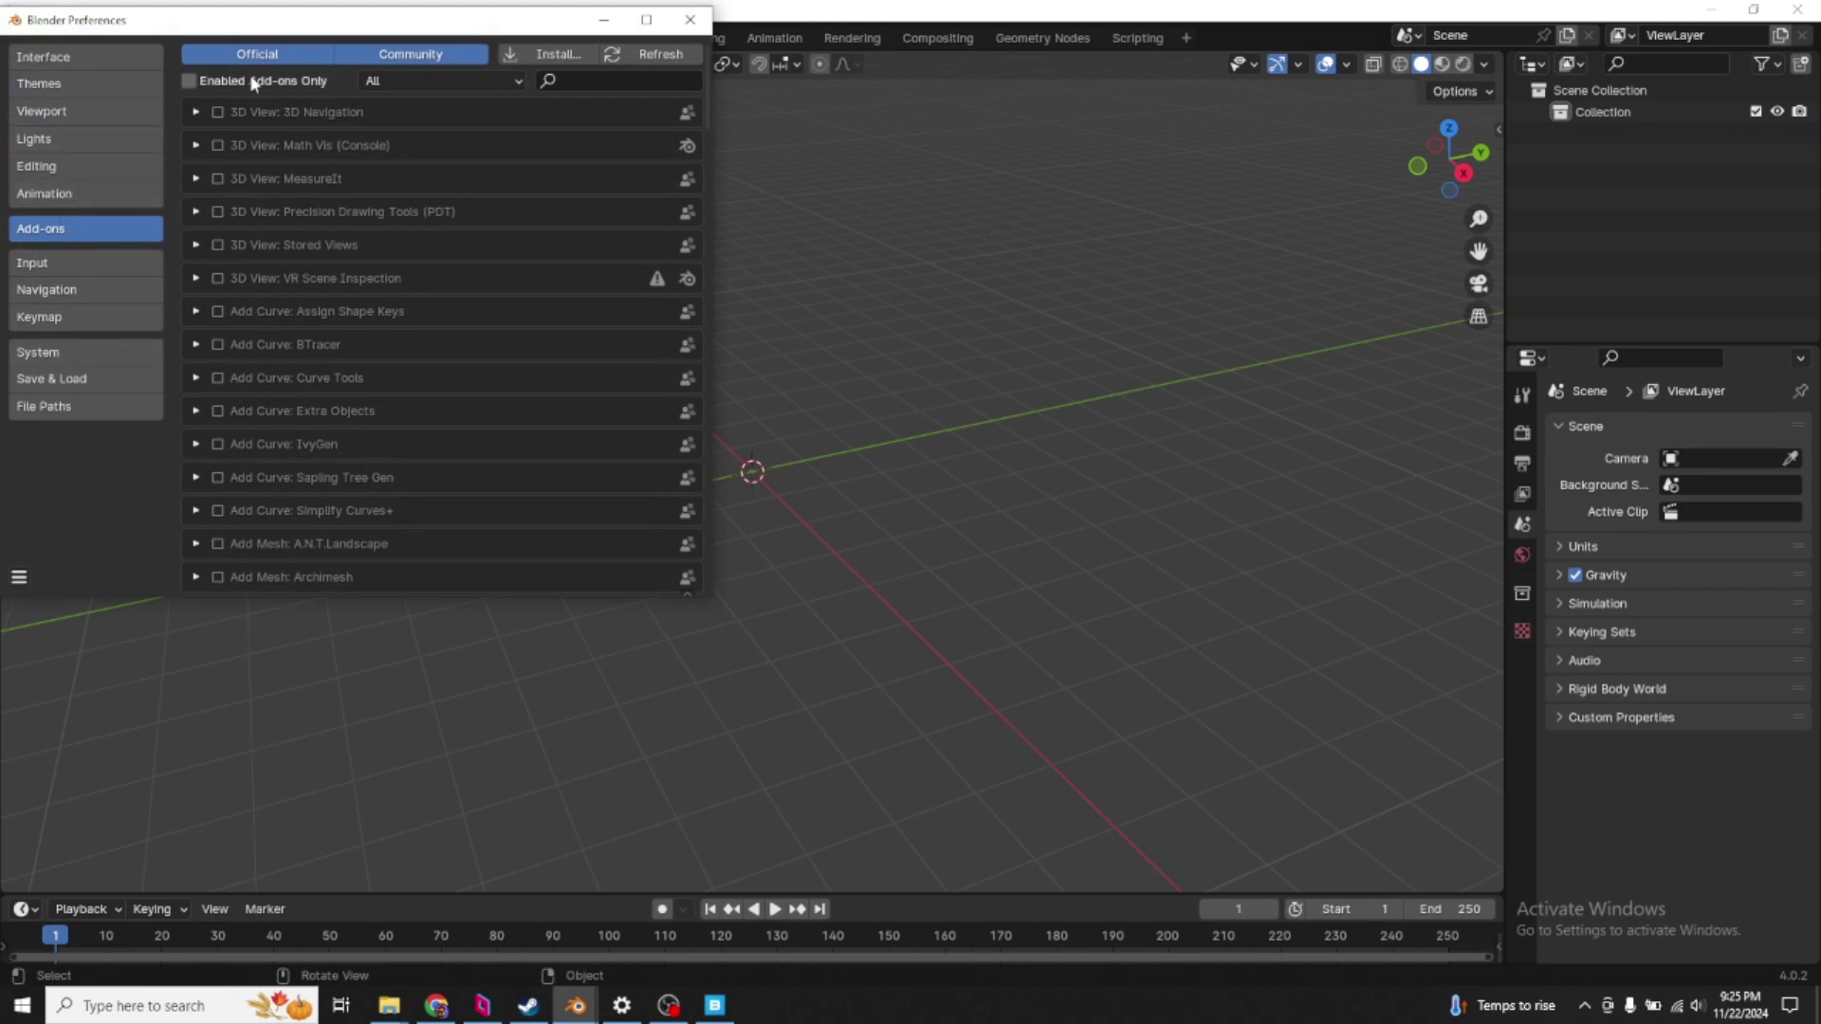
drag(348, 35, 475, 65)
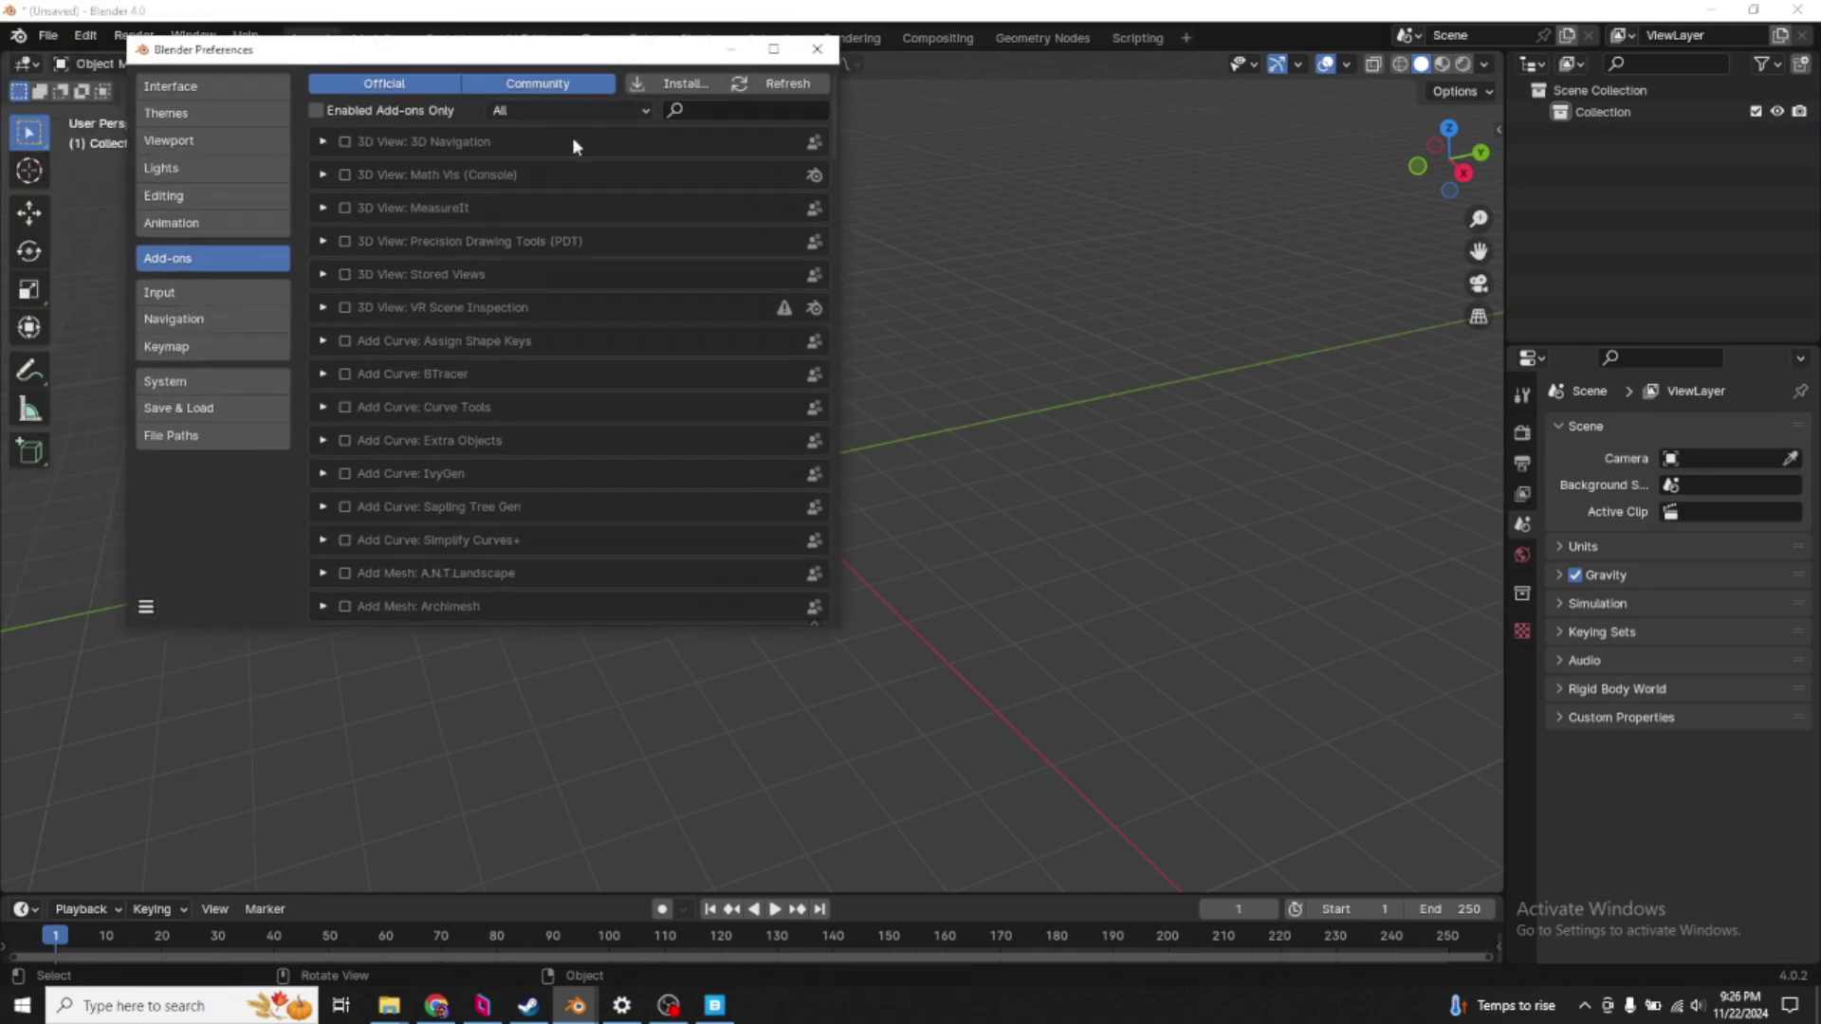
click(675, 83)
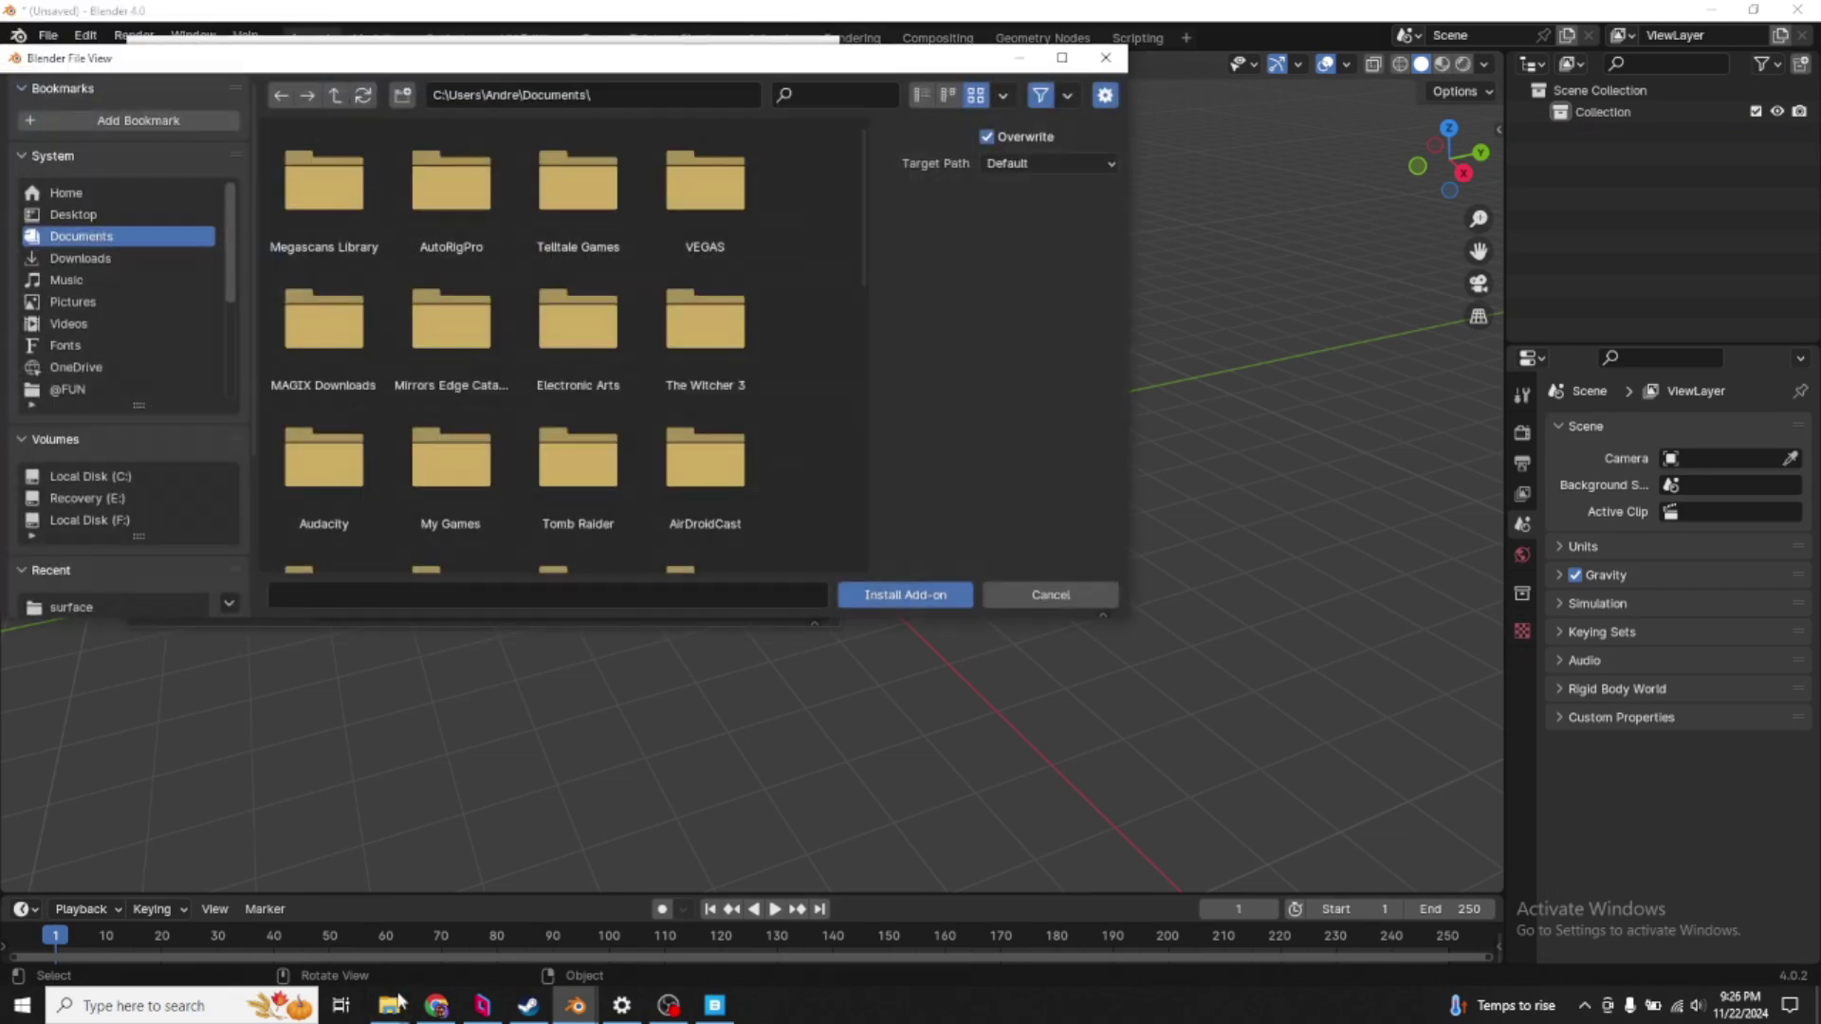
mouse_move(398, 1003)
click(296, 925)
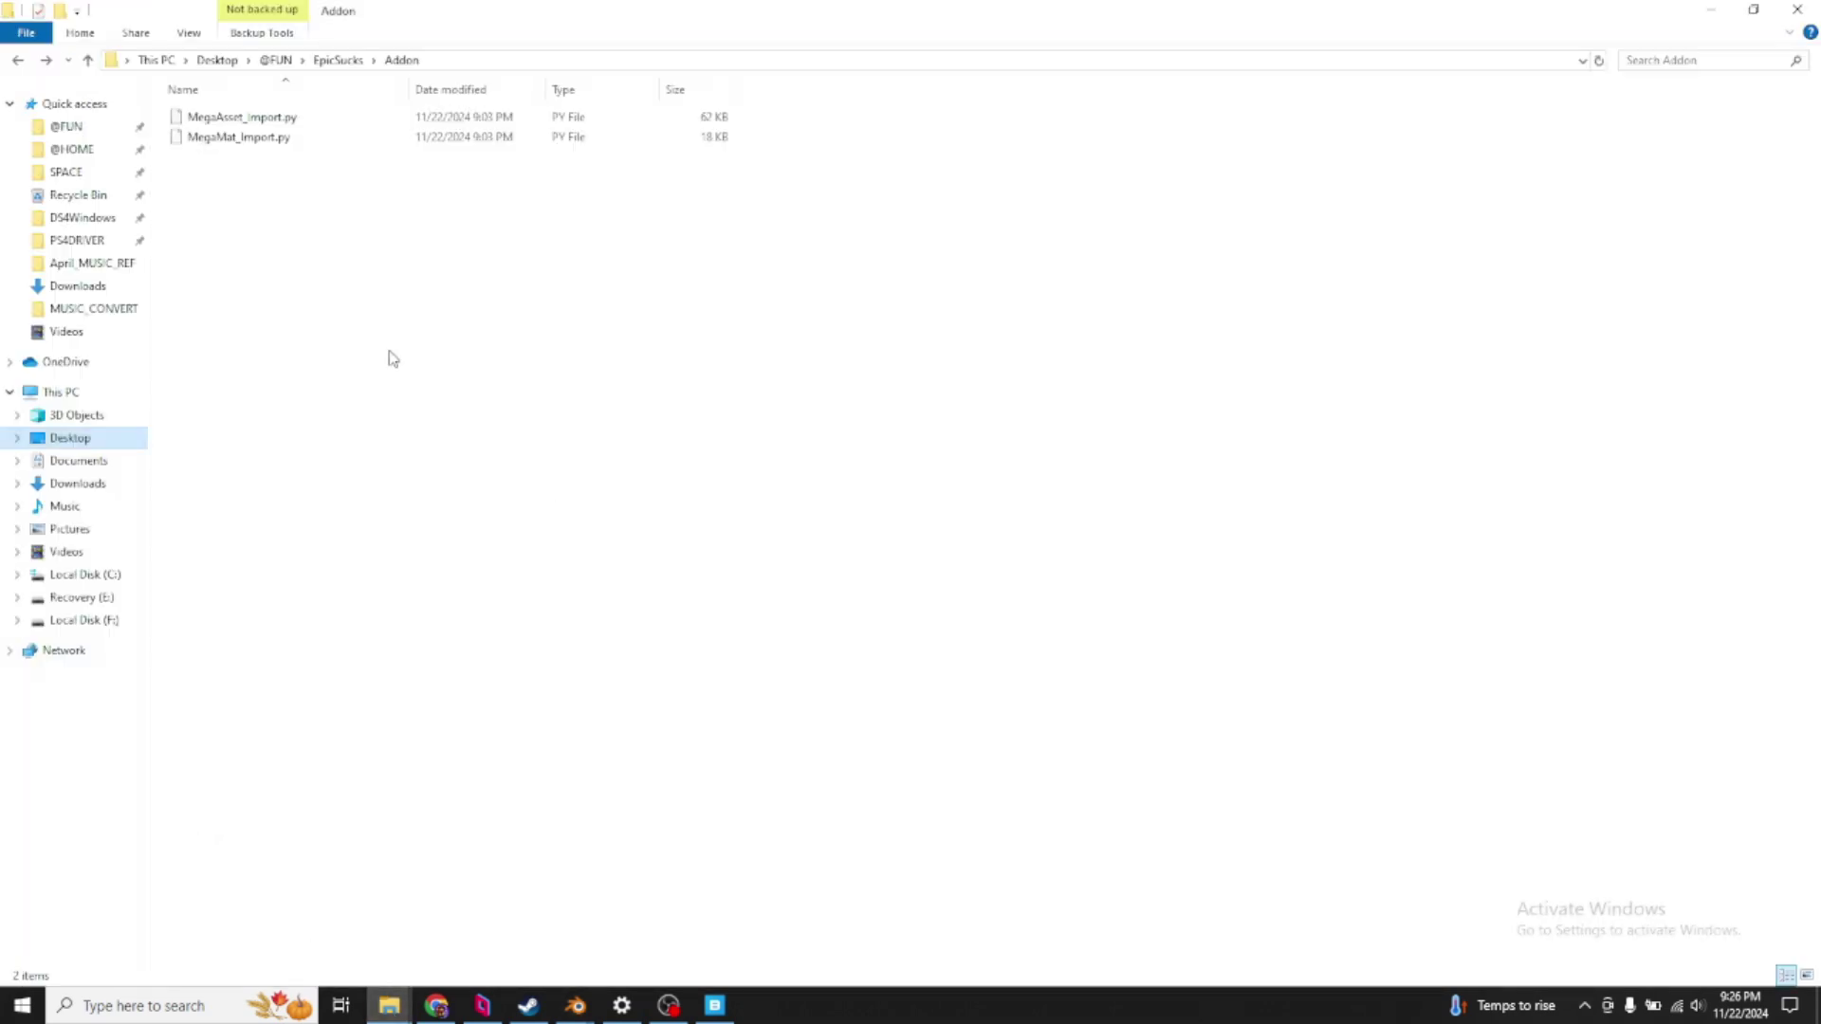
click(218, 119)
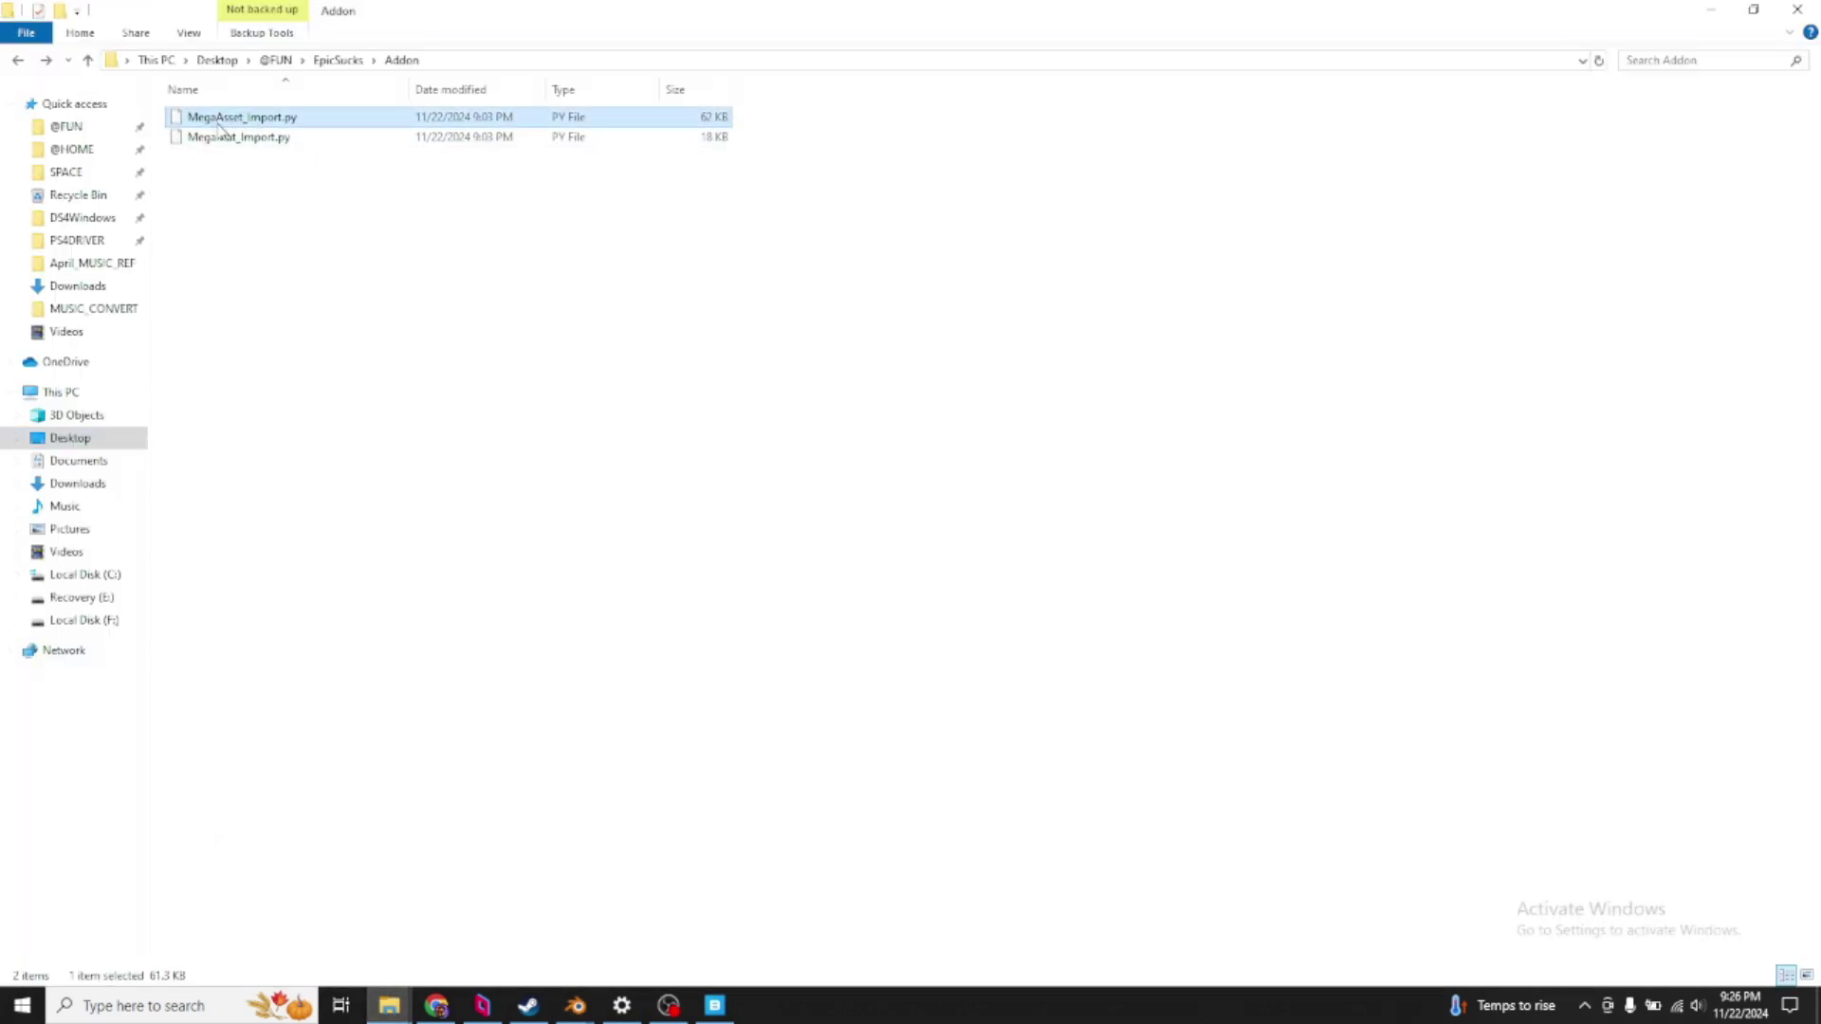
drag(218, 121, 765, 447)
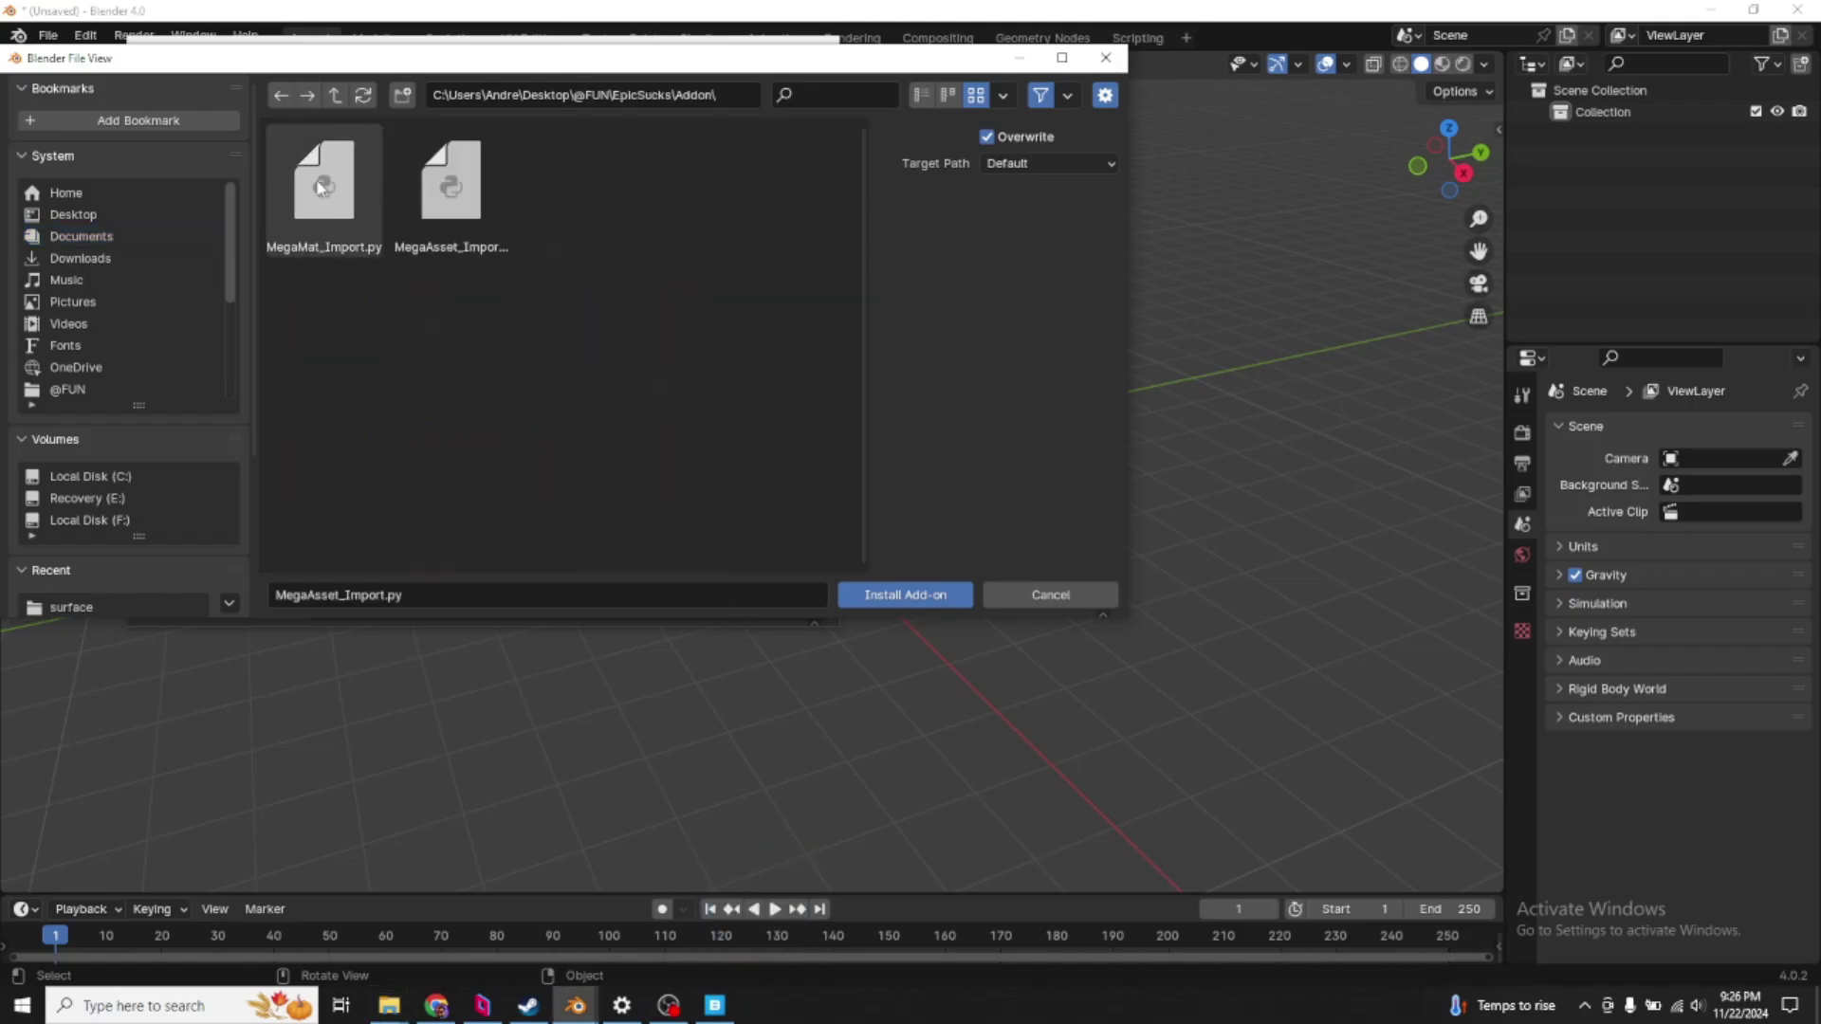
click(898, 596)
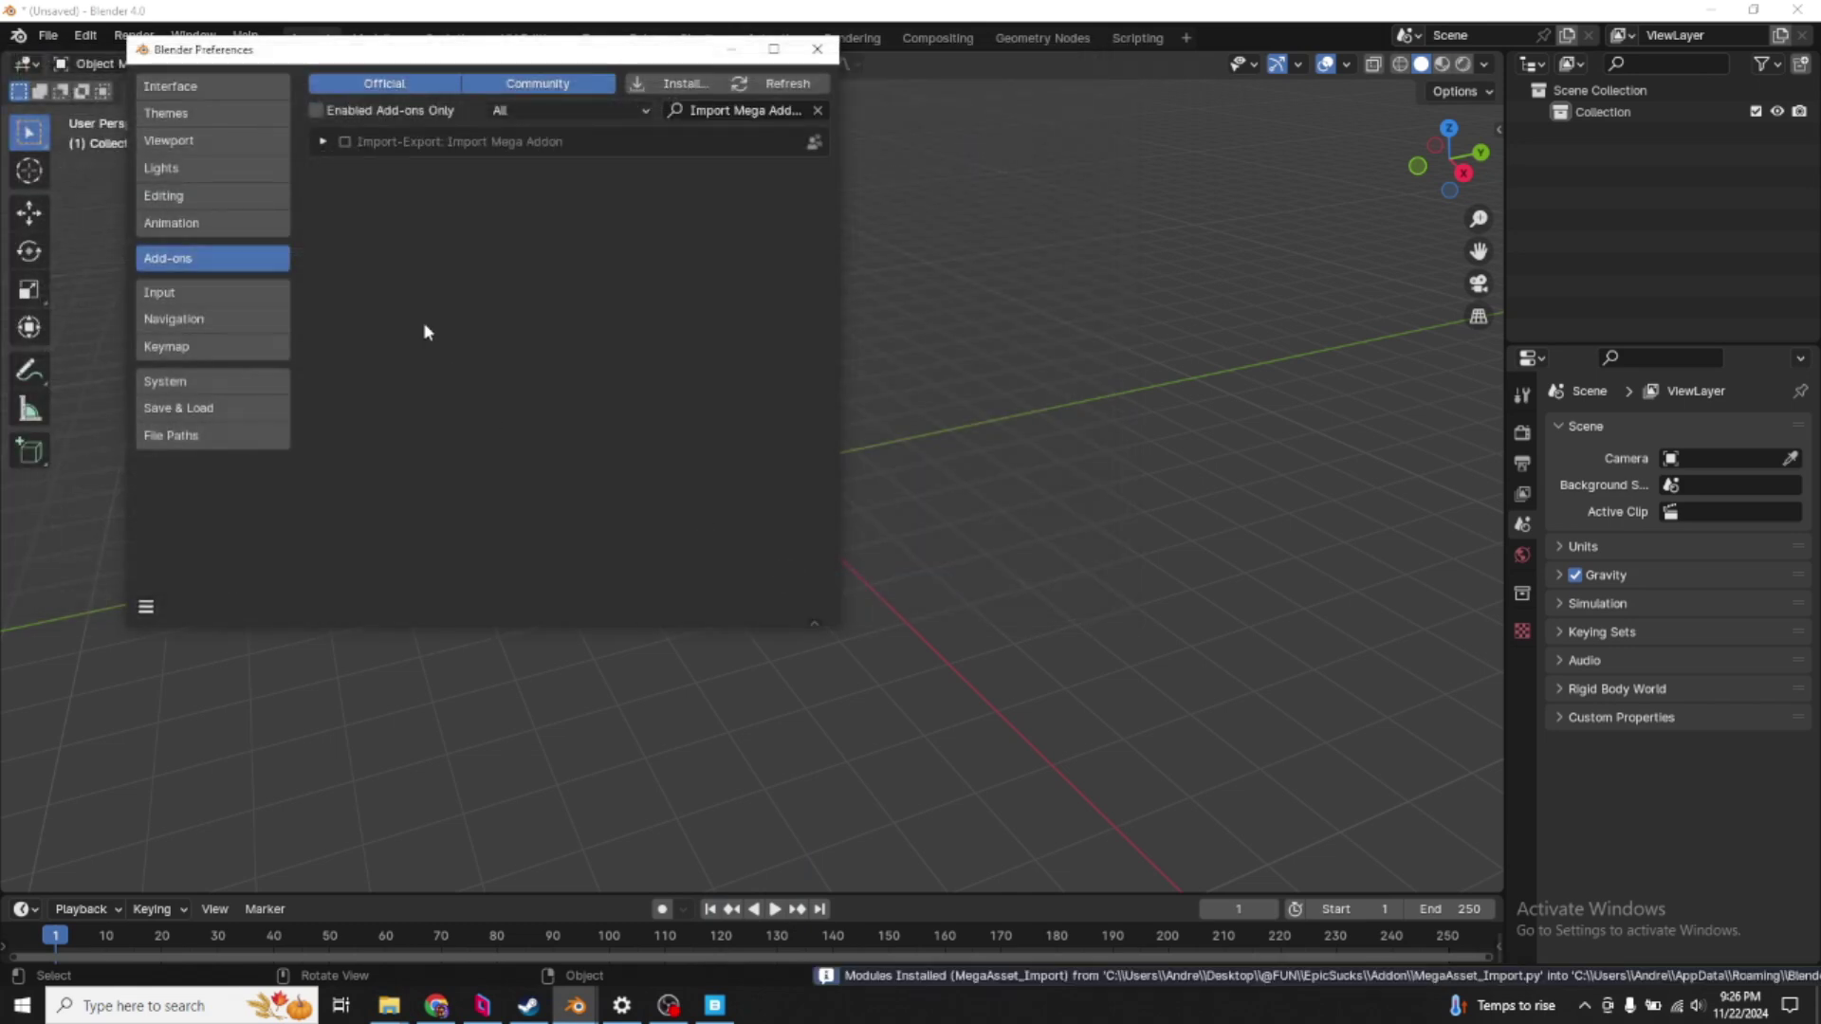
- Enable Import Mega Addon and set its Assets Root Folder to Megascans Library\Downloaded\3d
click(322, 142)
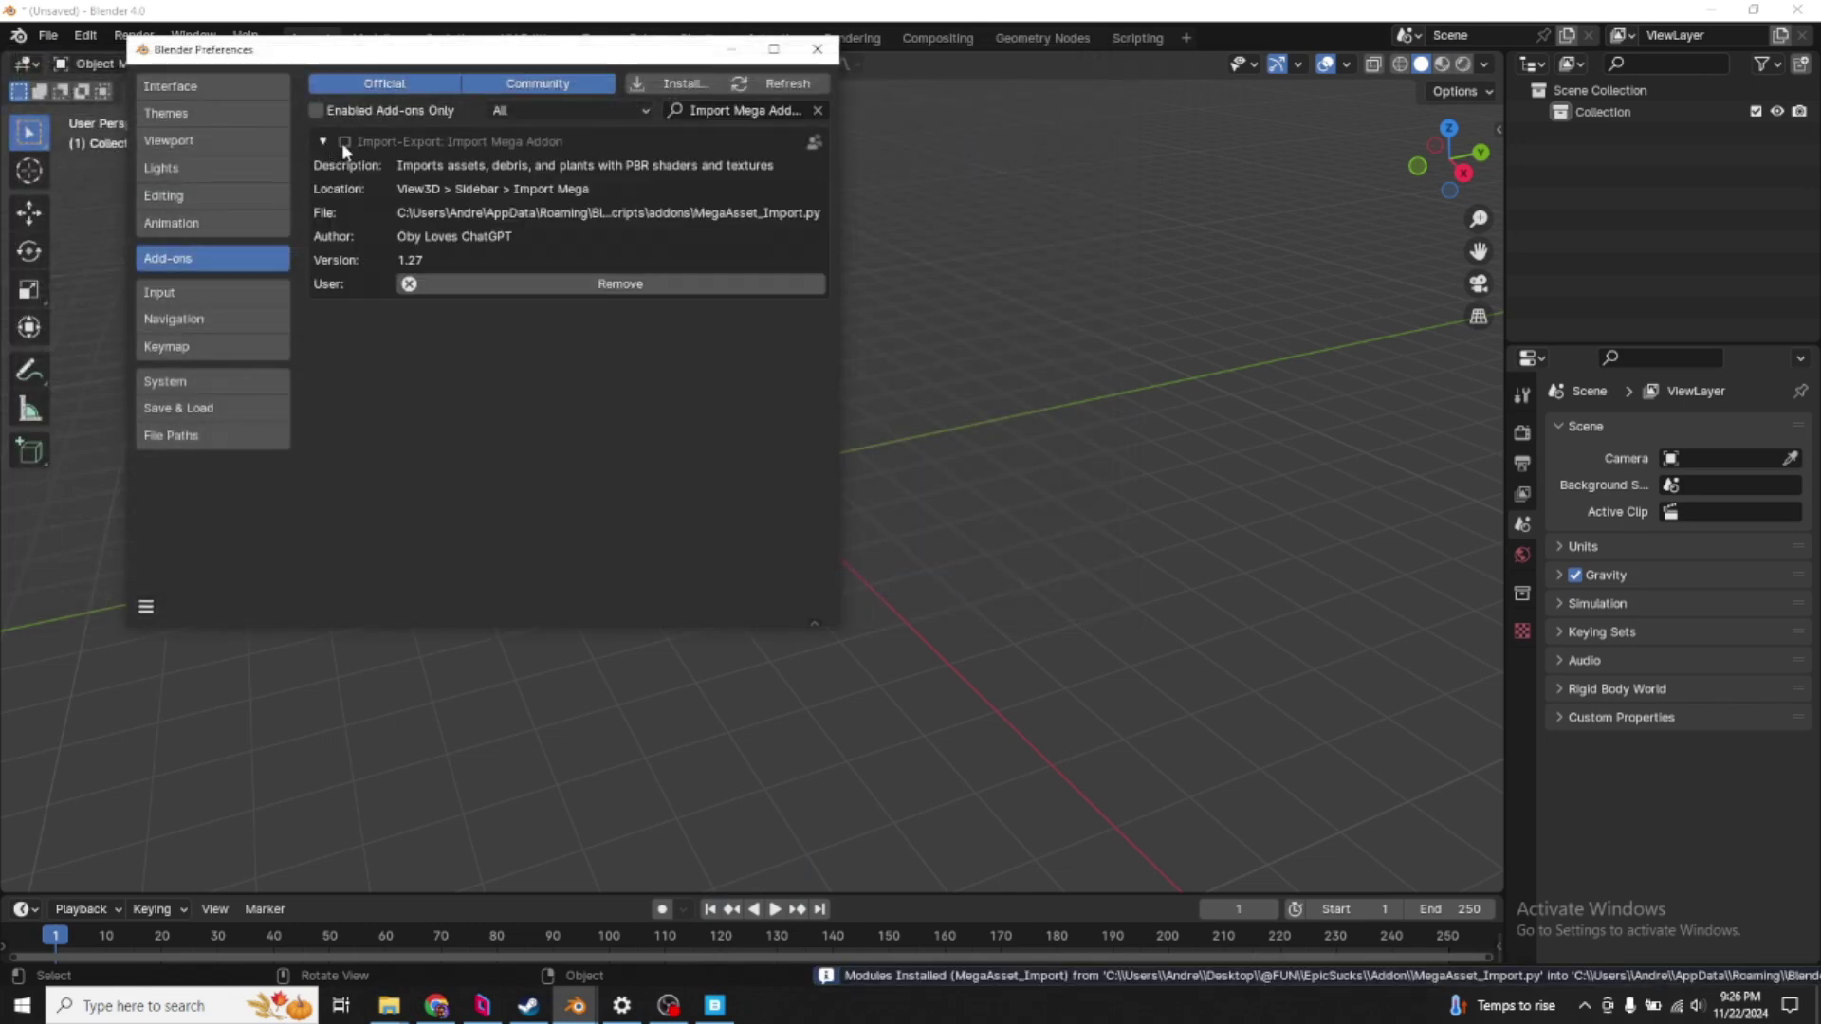
click(344, 143)
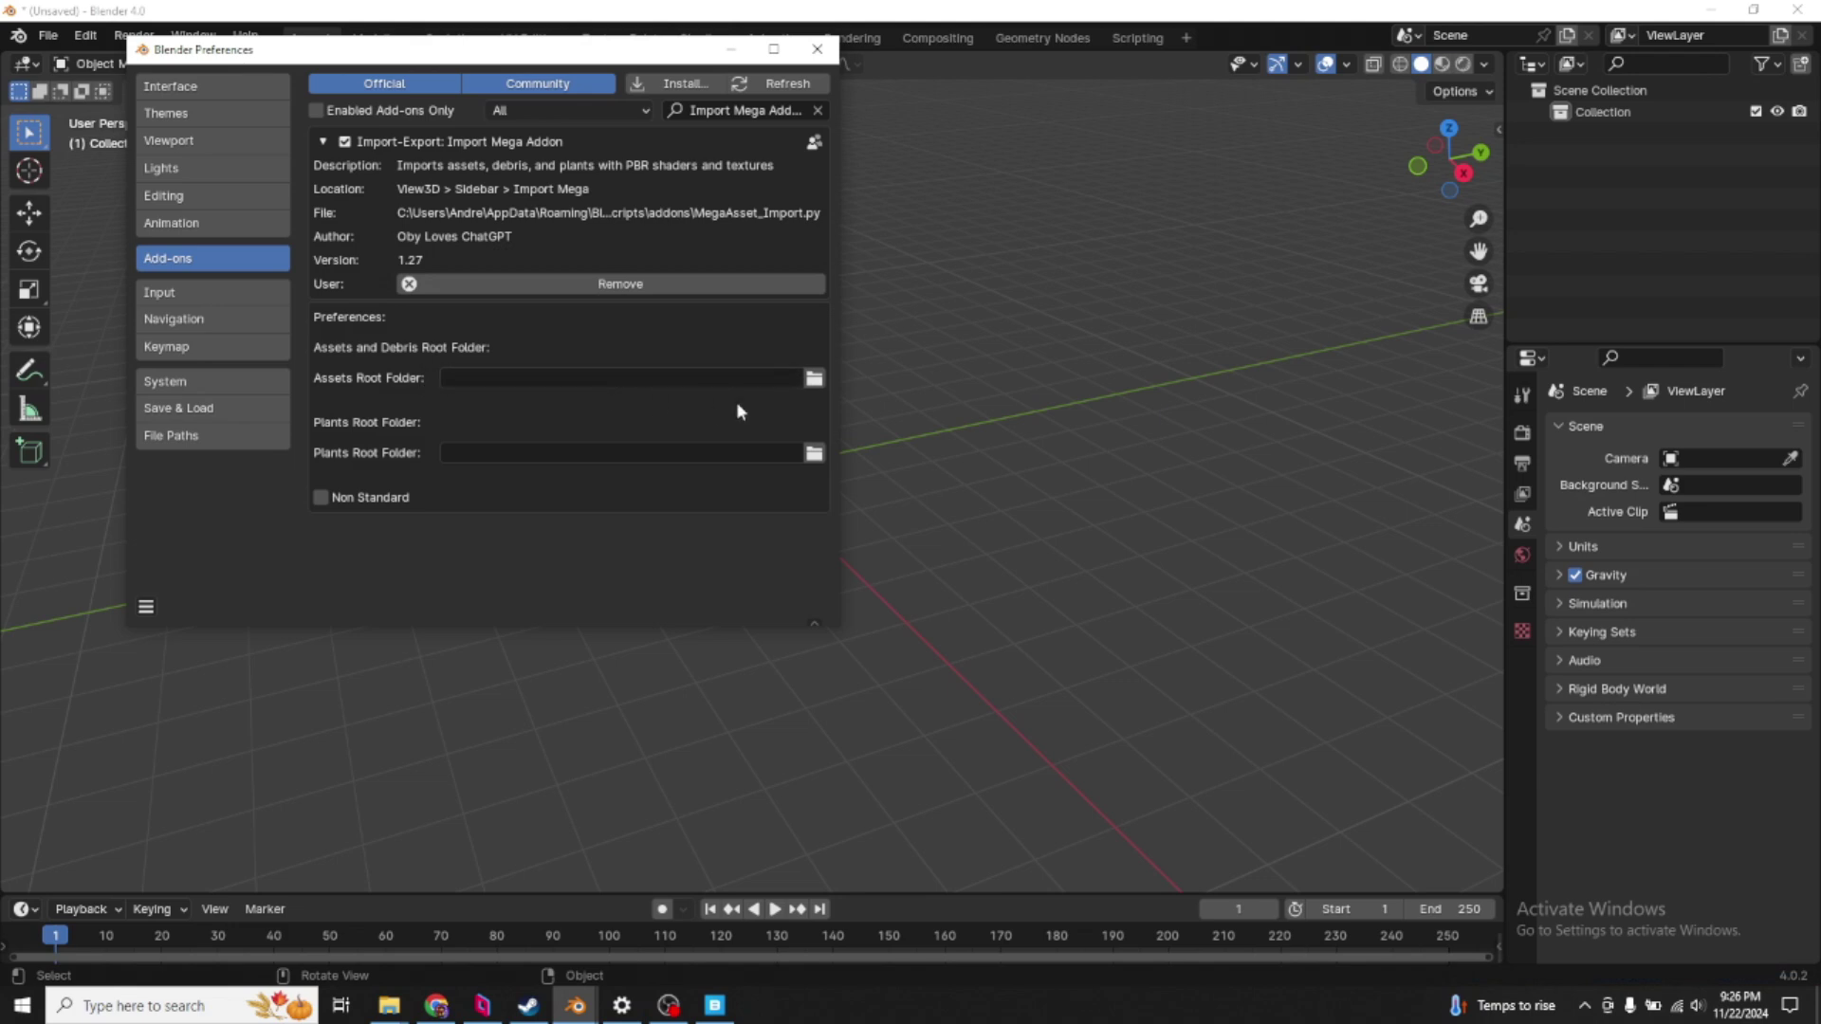
click(813, 377)
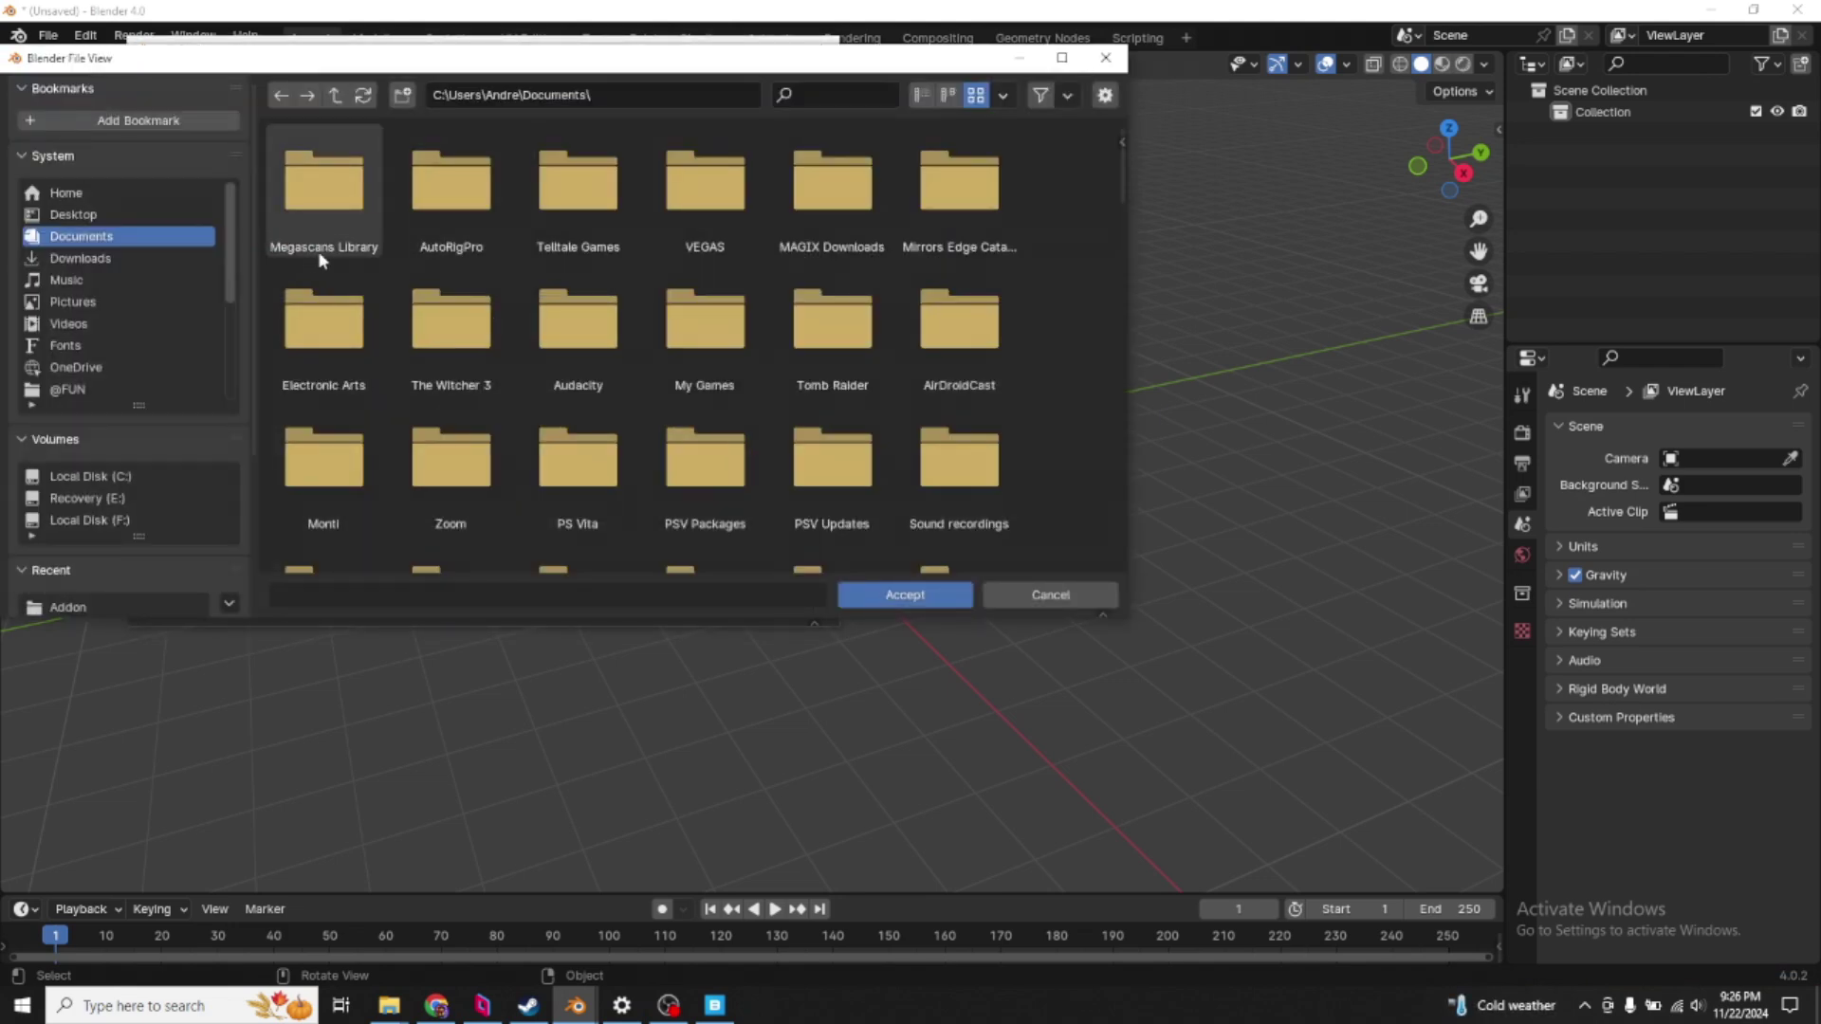
double_click(326, 219)
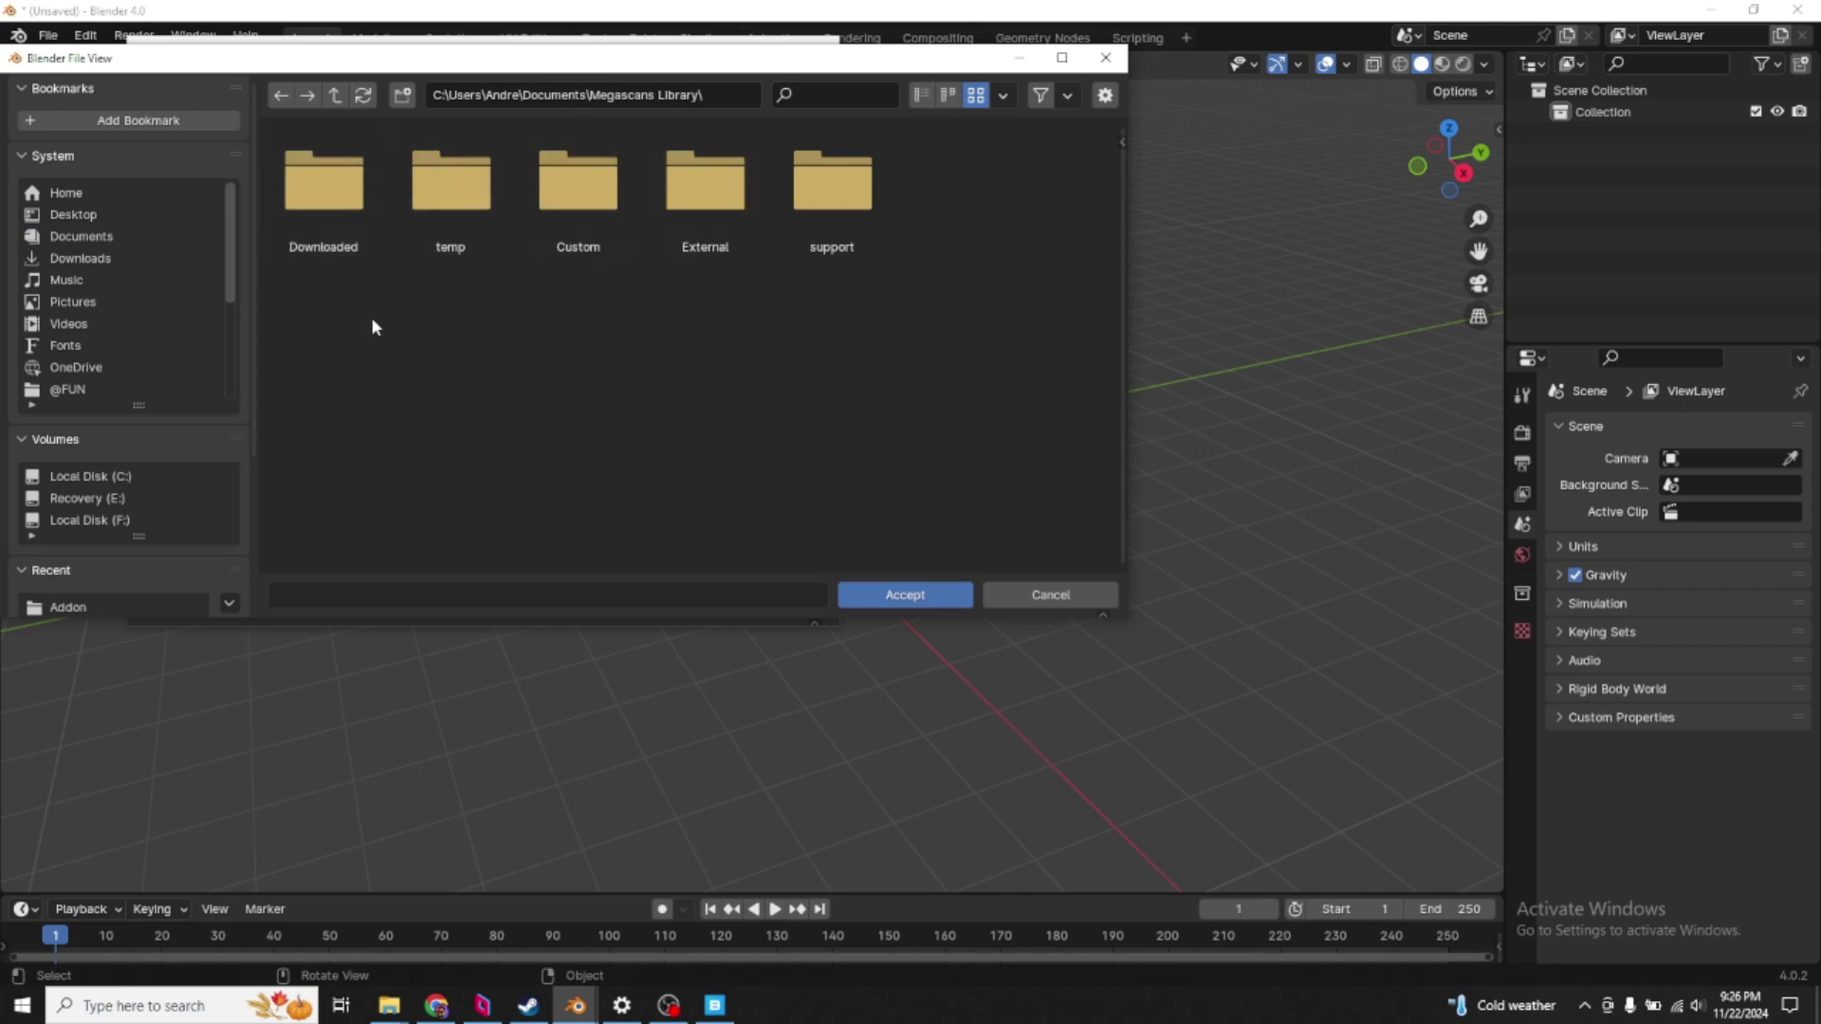
double_click(335, 211)
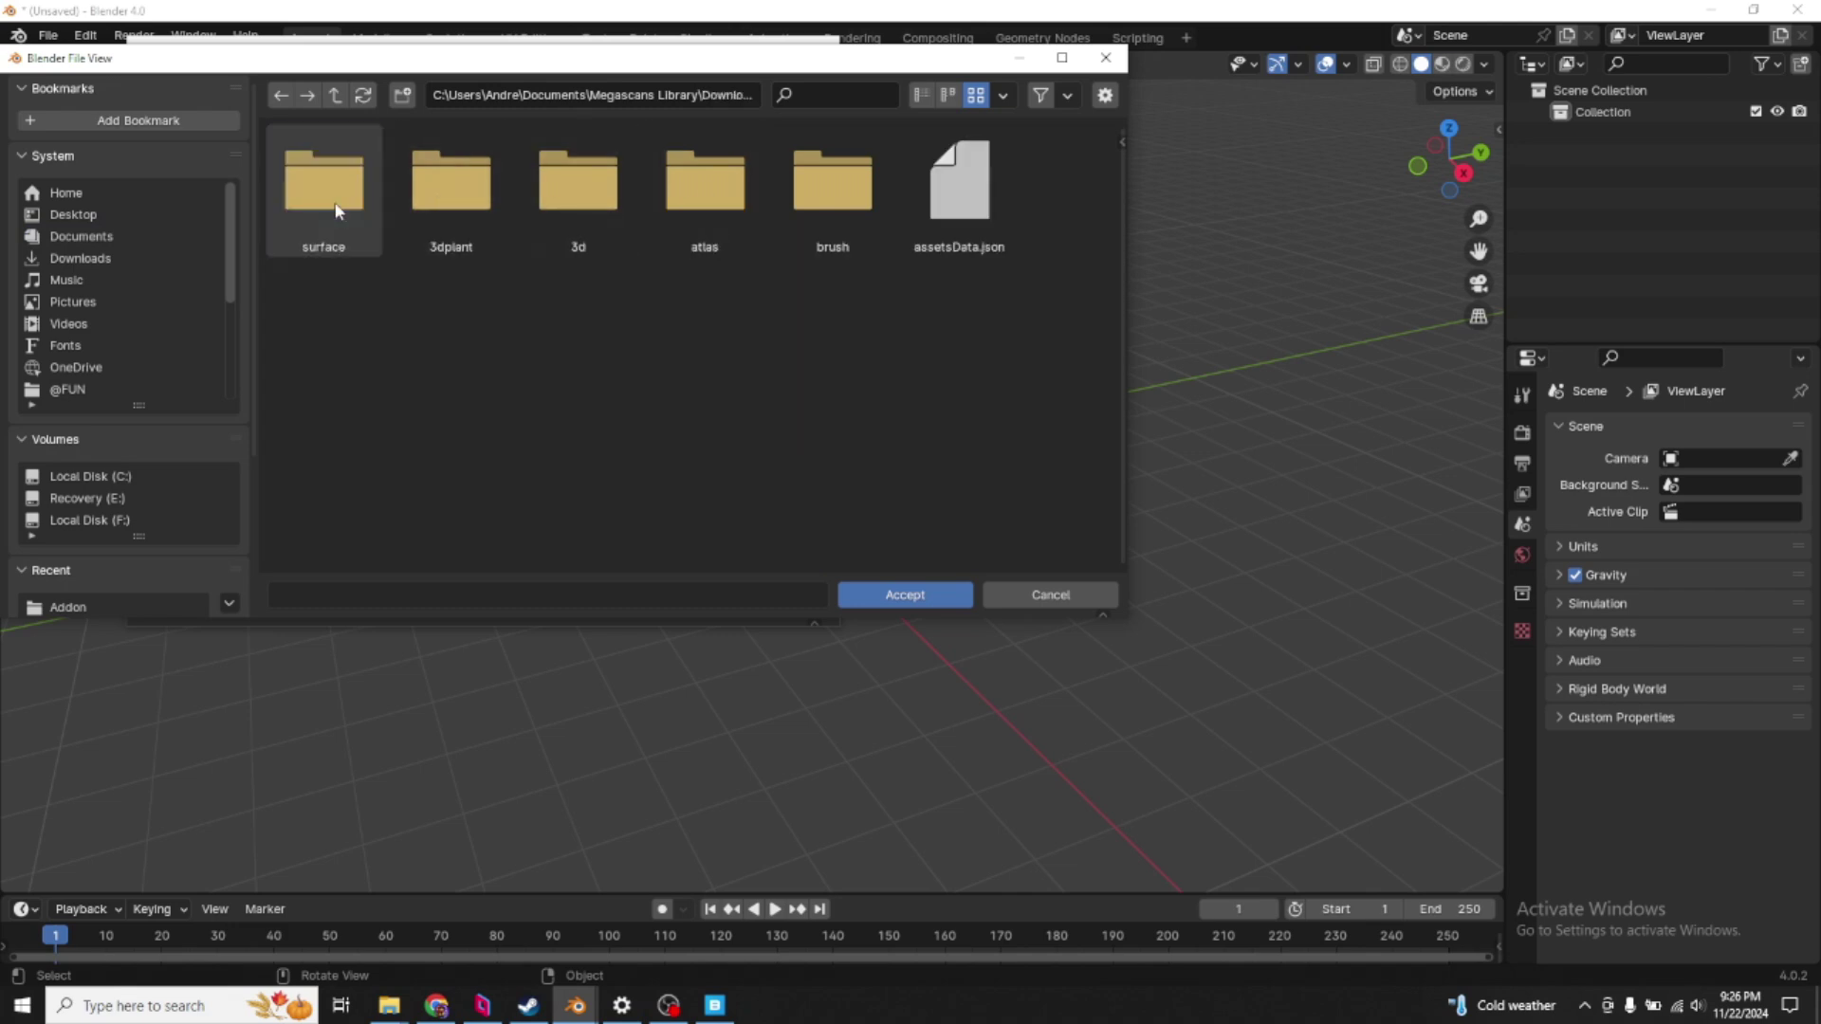
click(588, 228)
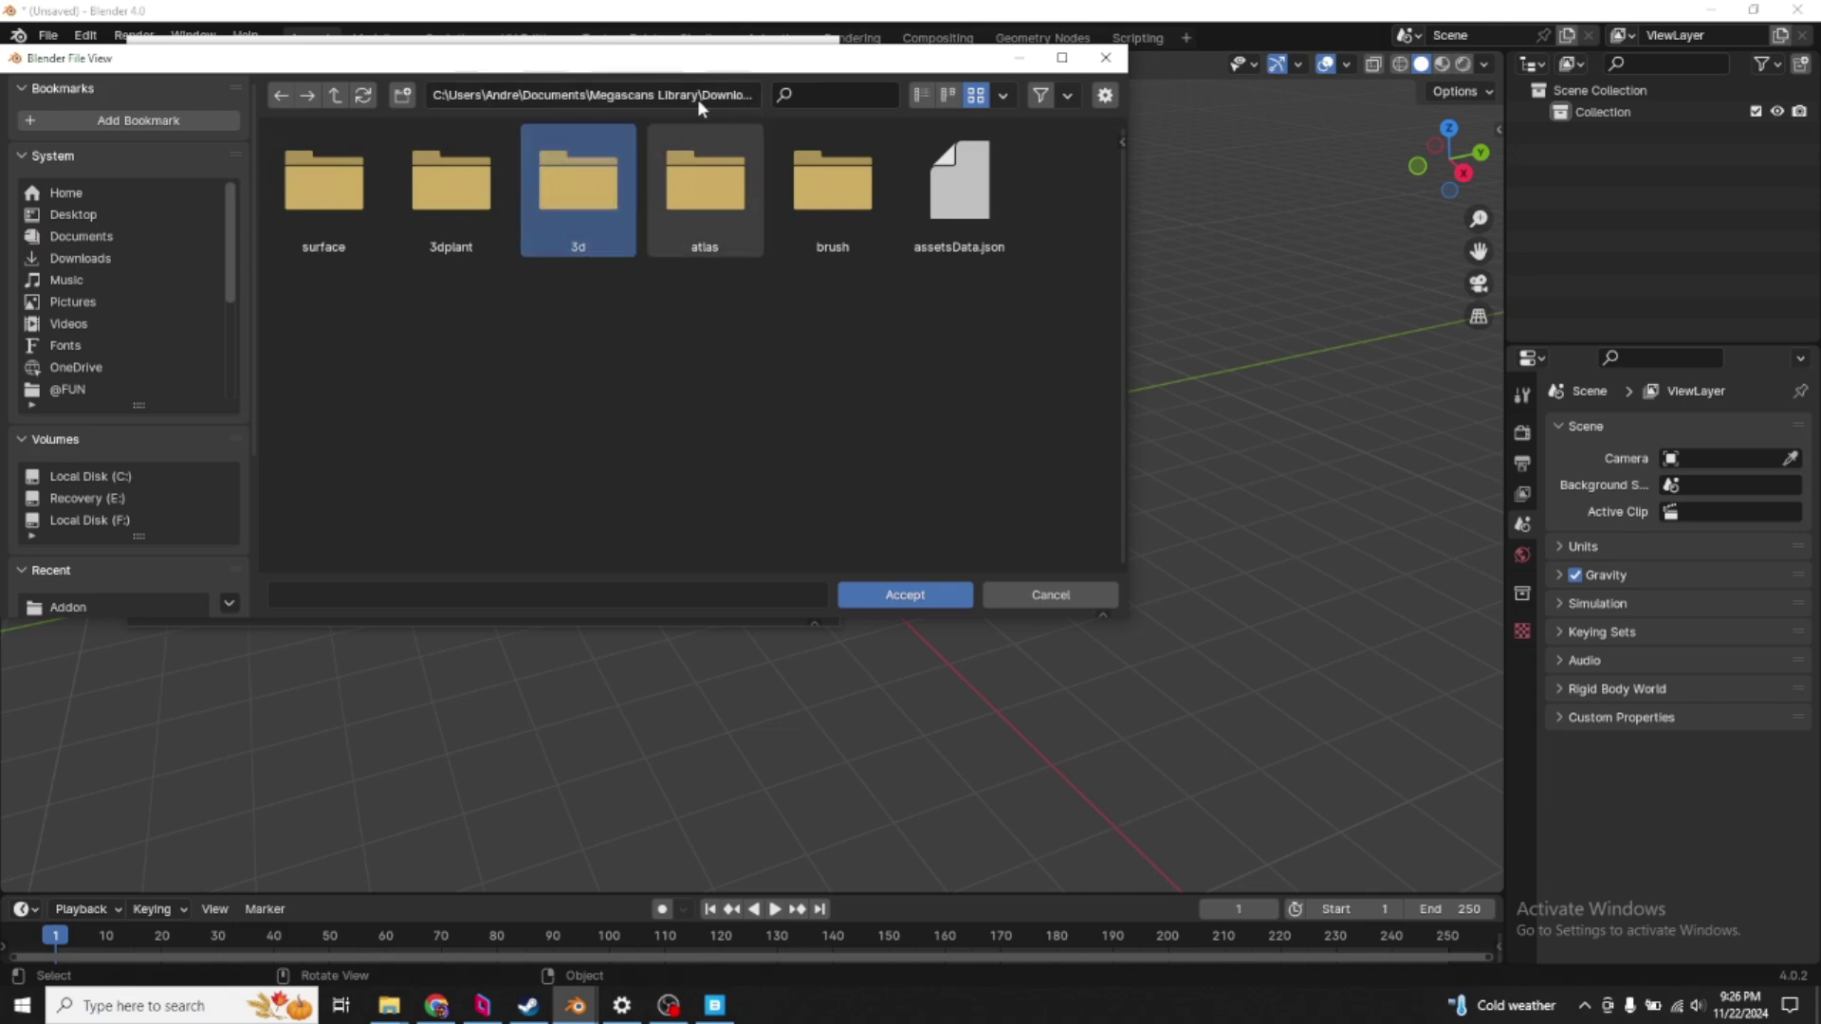
double_click(571, 172)
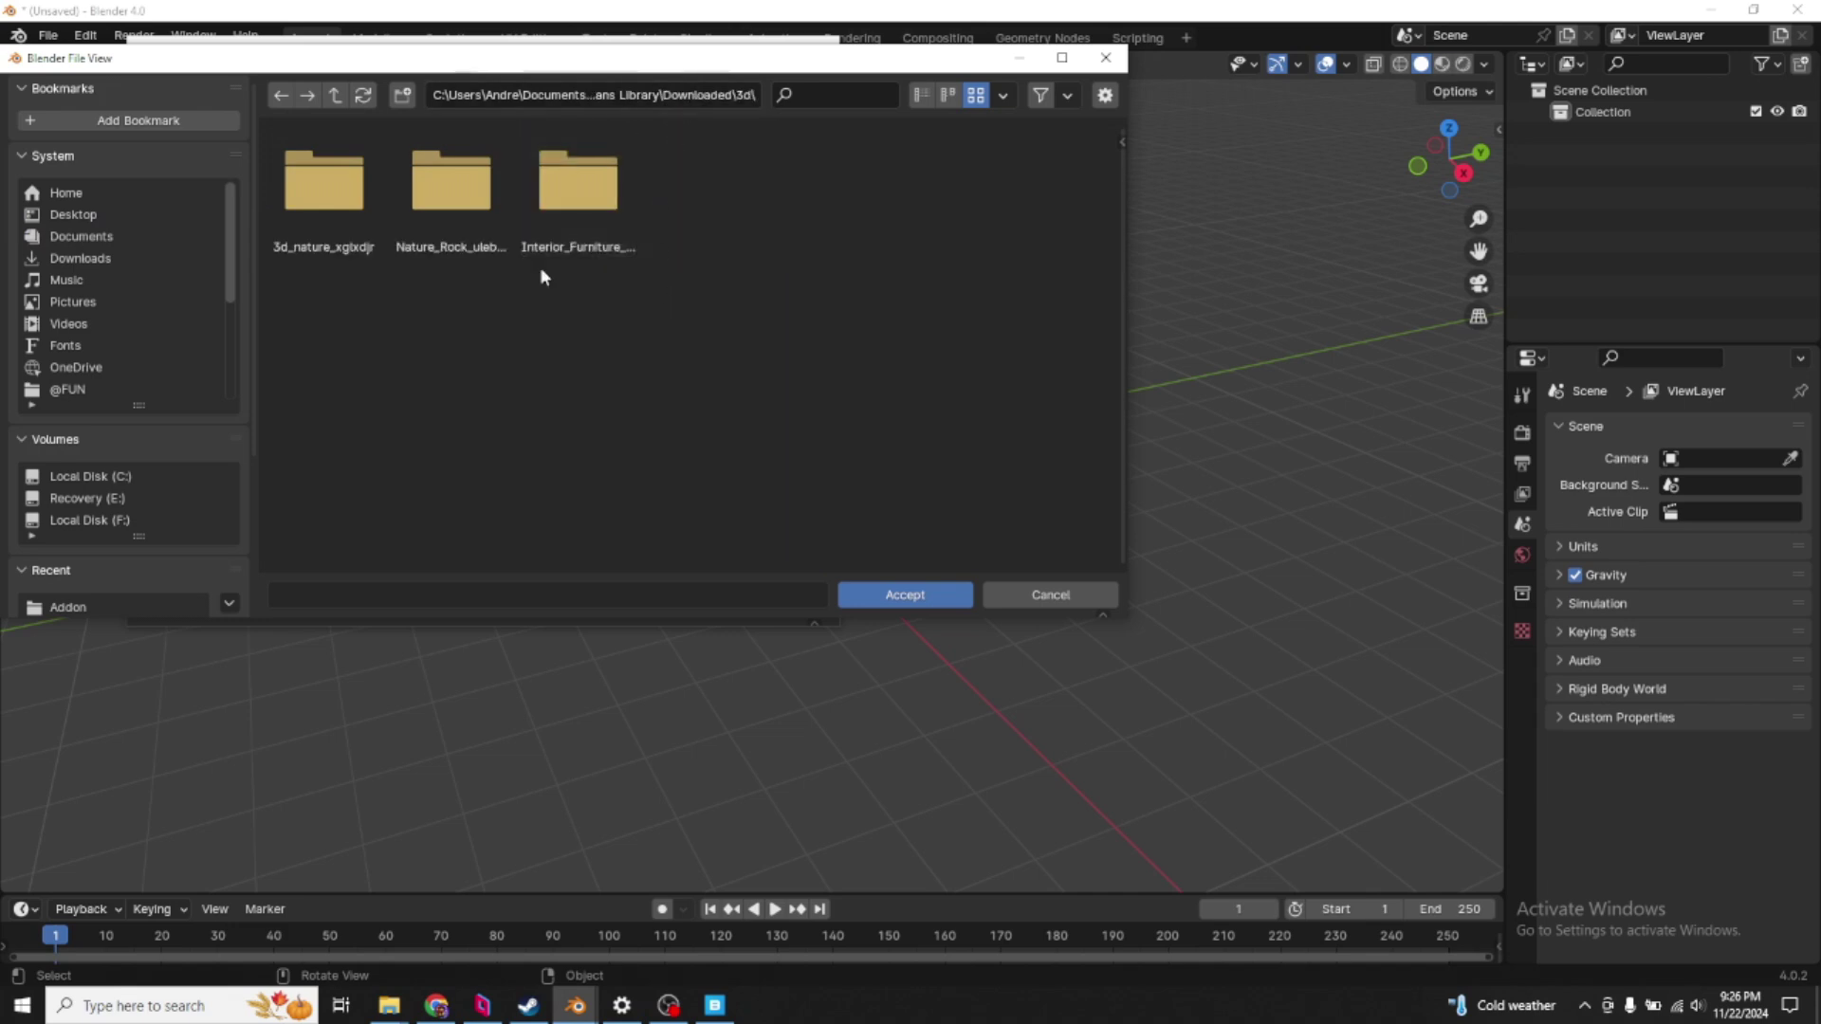
click(695, 95)
key(Return)
click(902, 597)
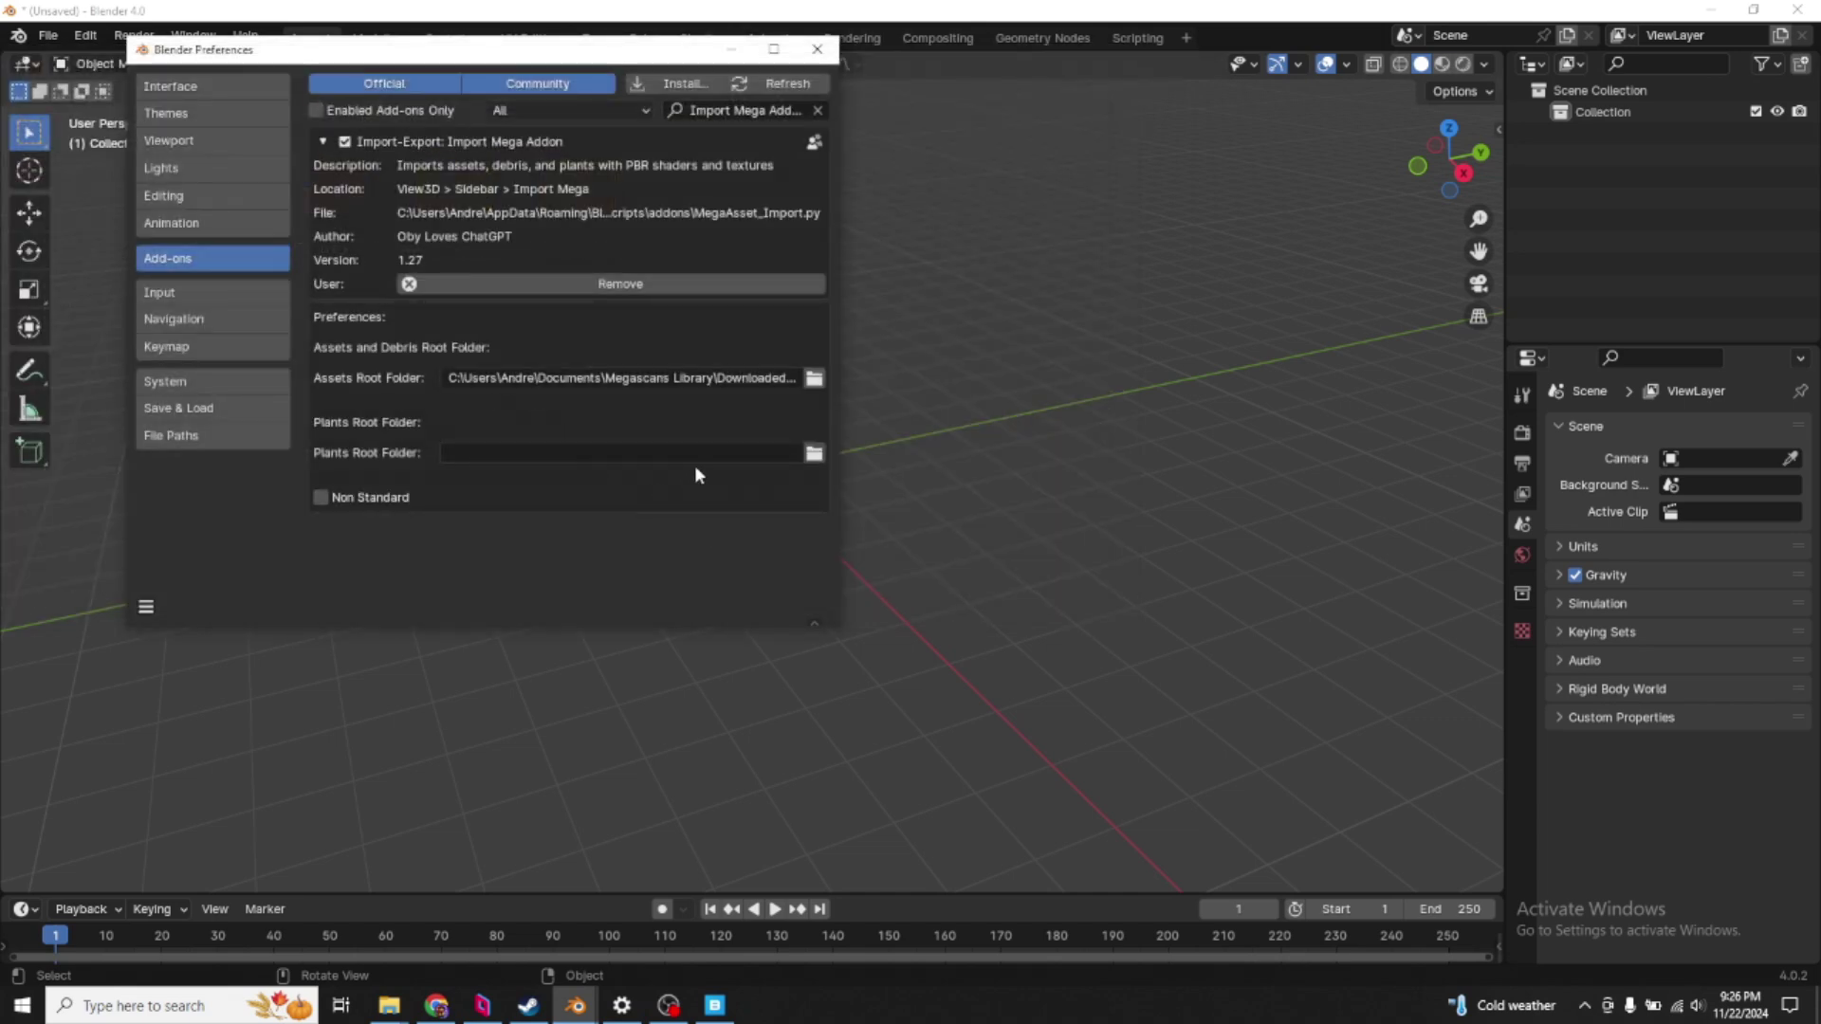
- Set the Plants Root Folder to Megascans Library\Downloaded\3dplant and save the preferences
click(813, 453)
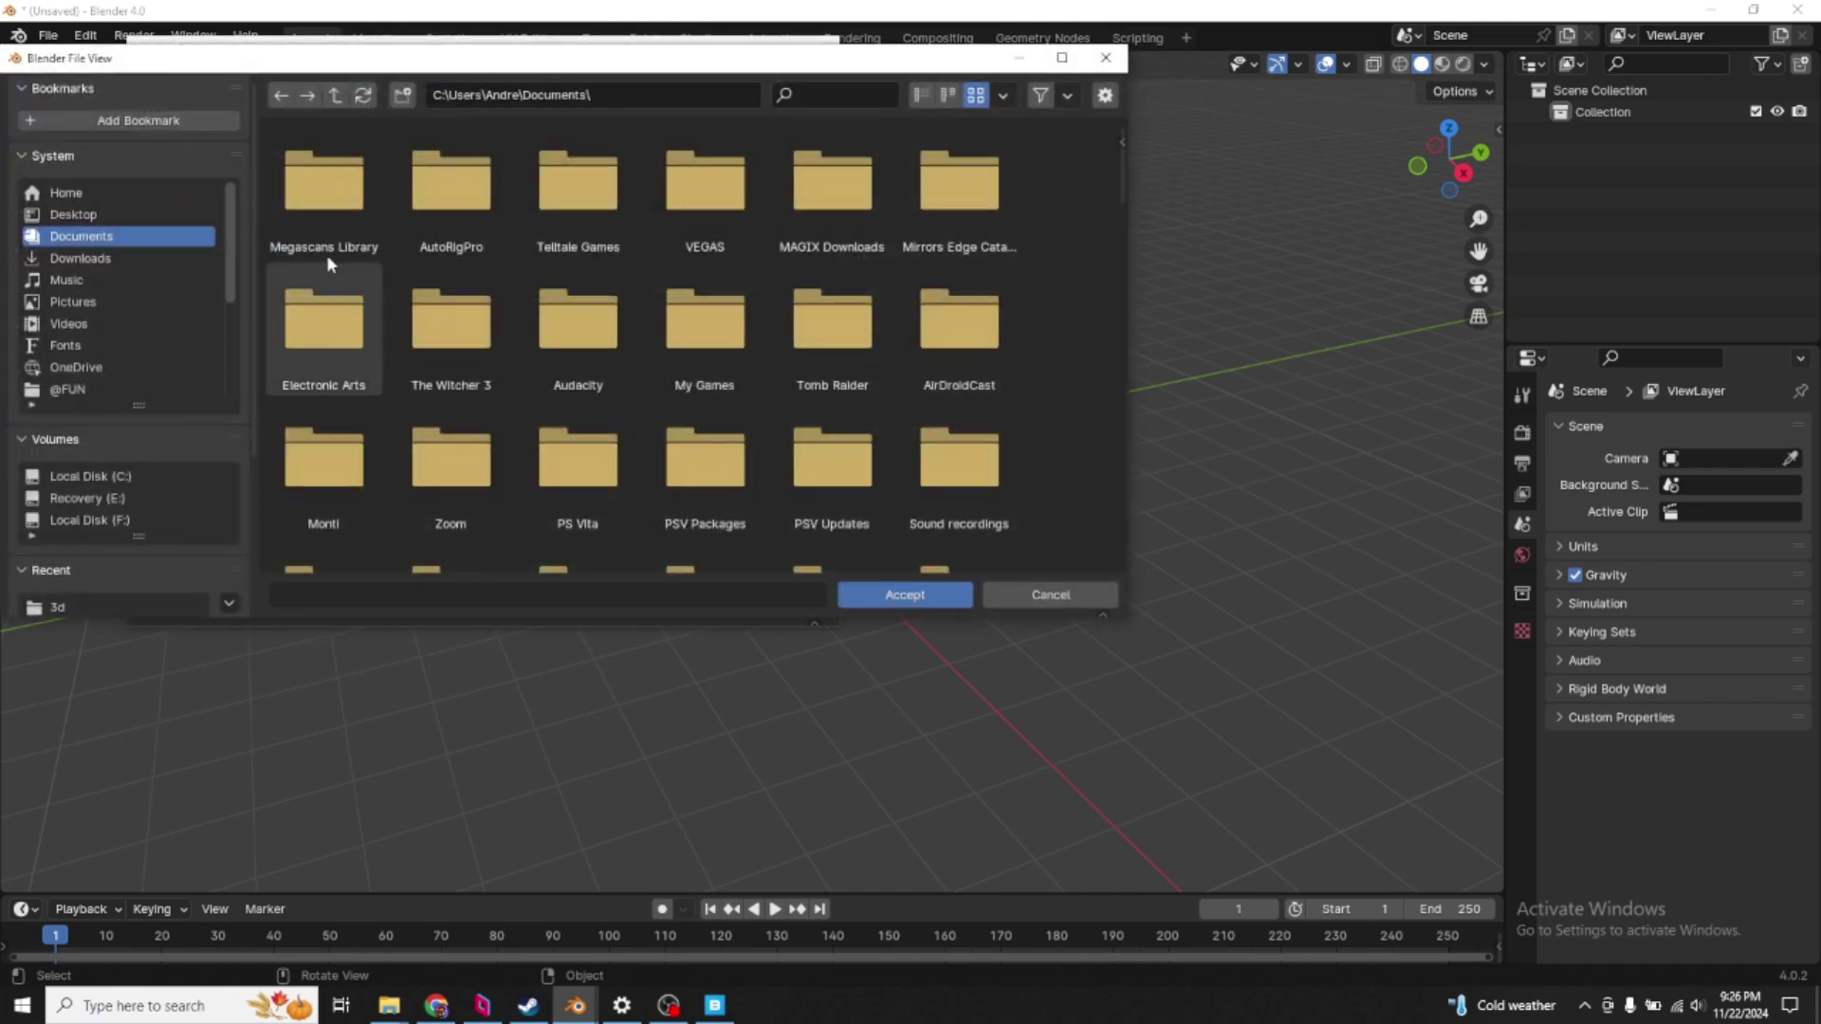
double_click(316, 216)
double_click(339, 214)
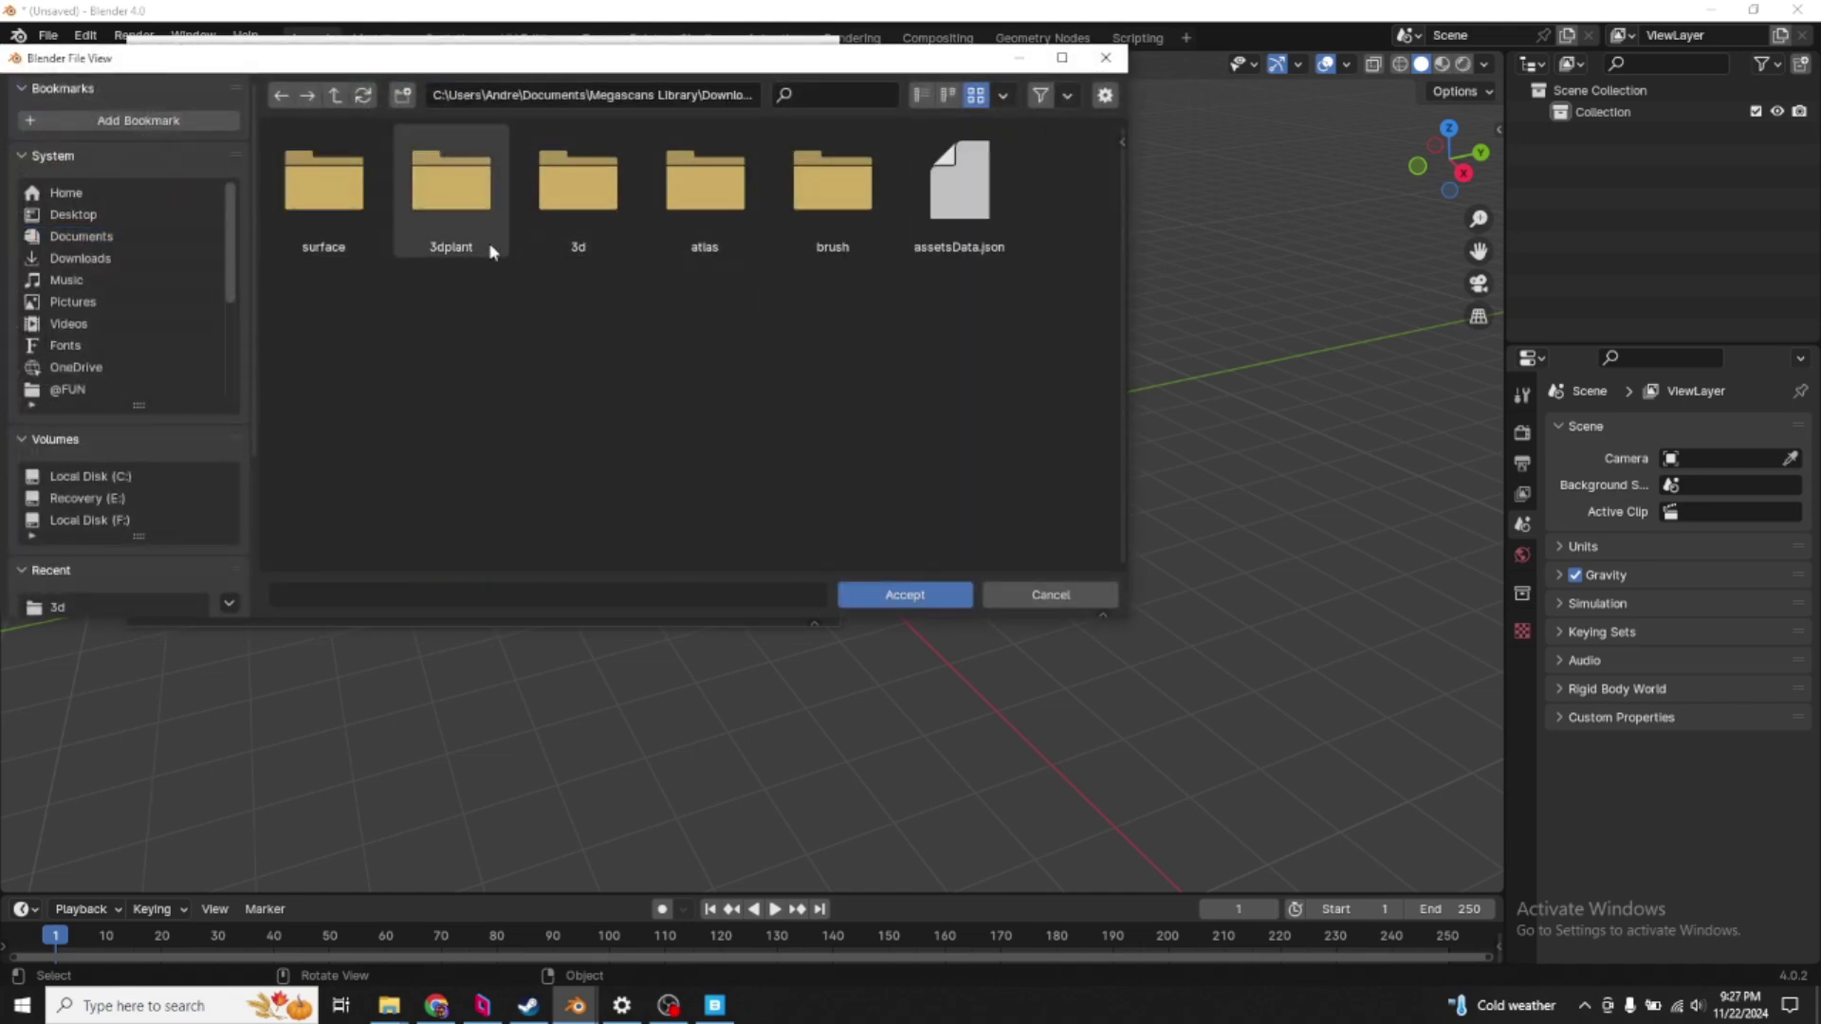
double_click(452, 216)
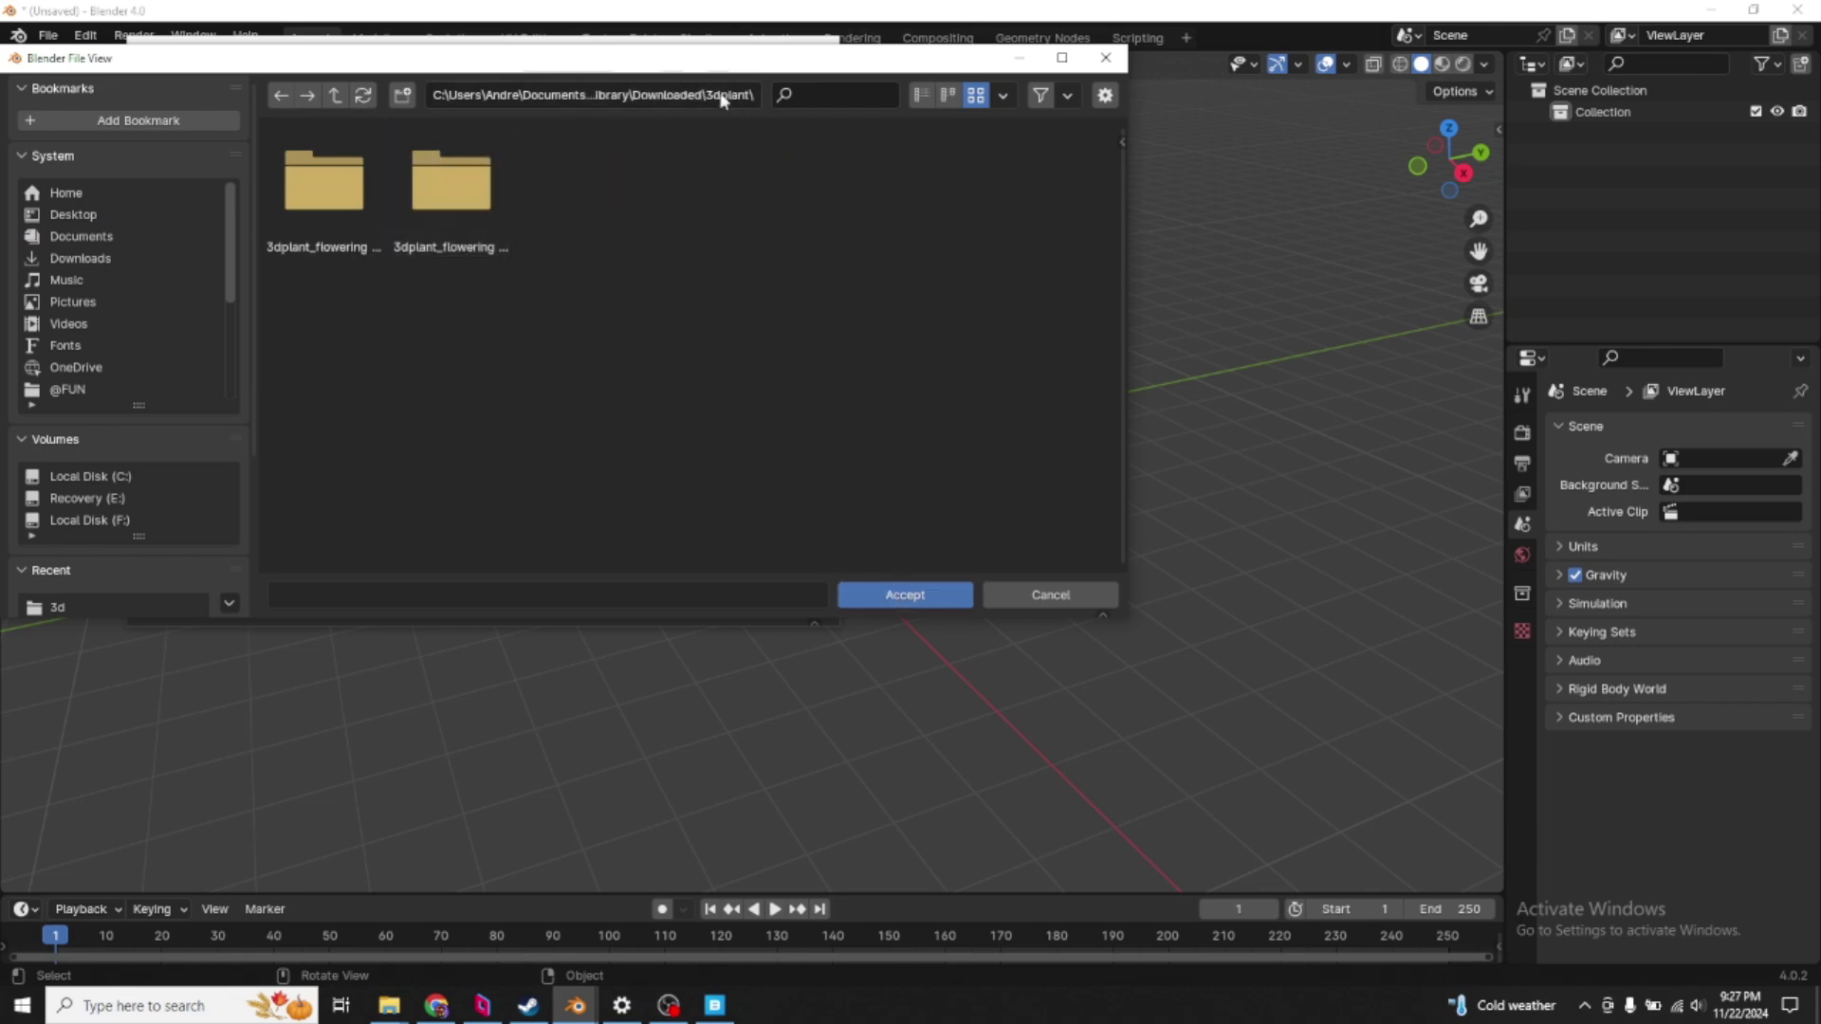
click(890, 595)
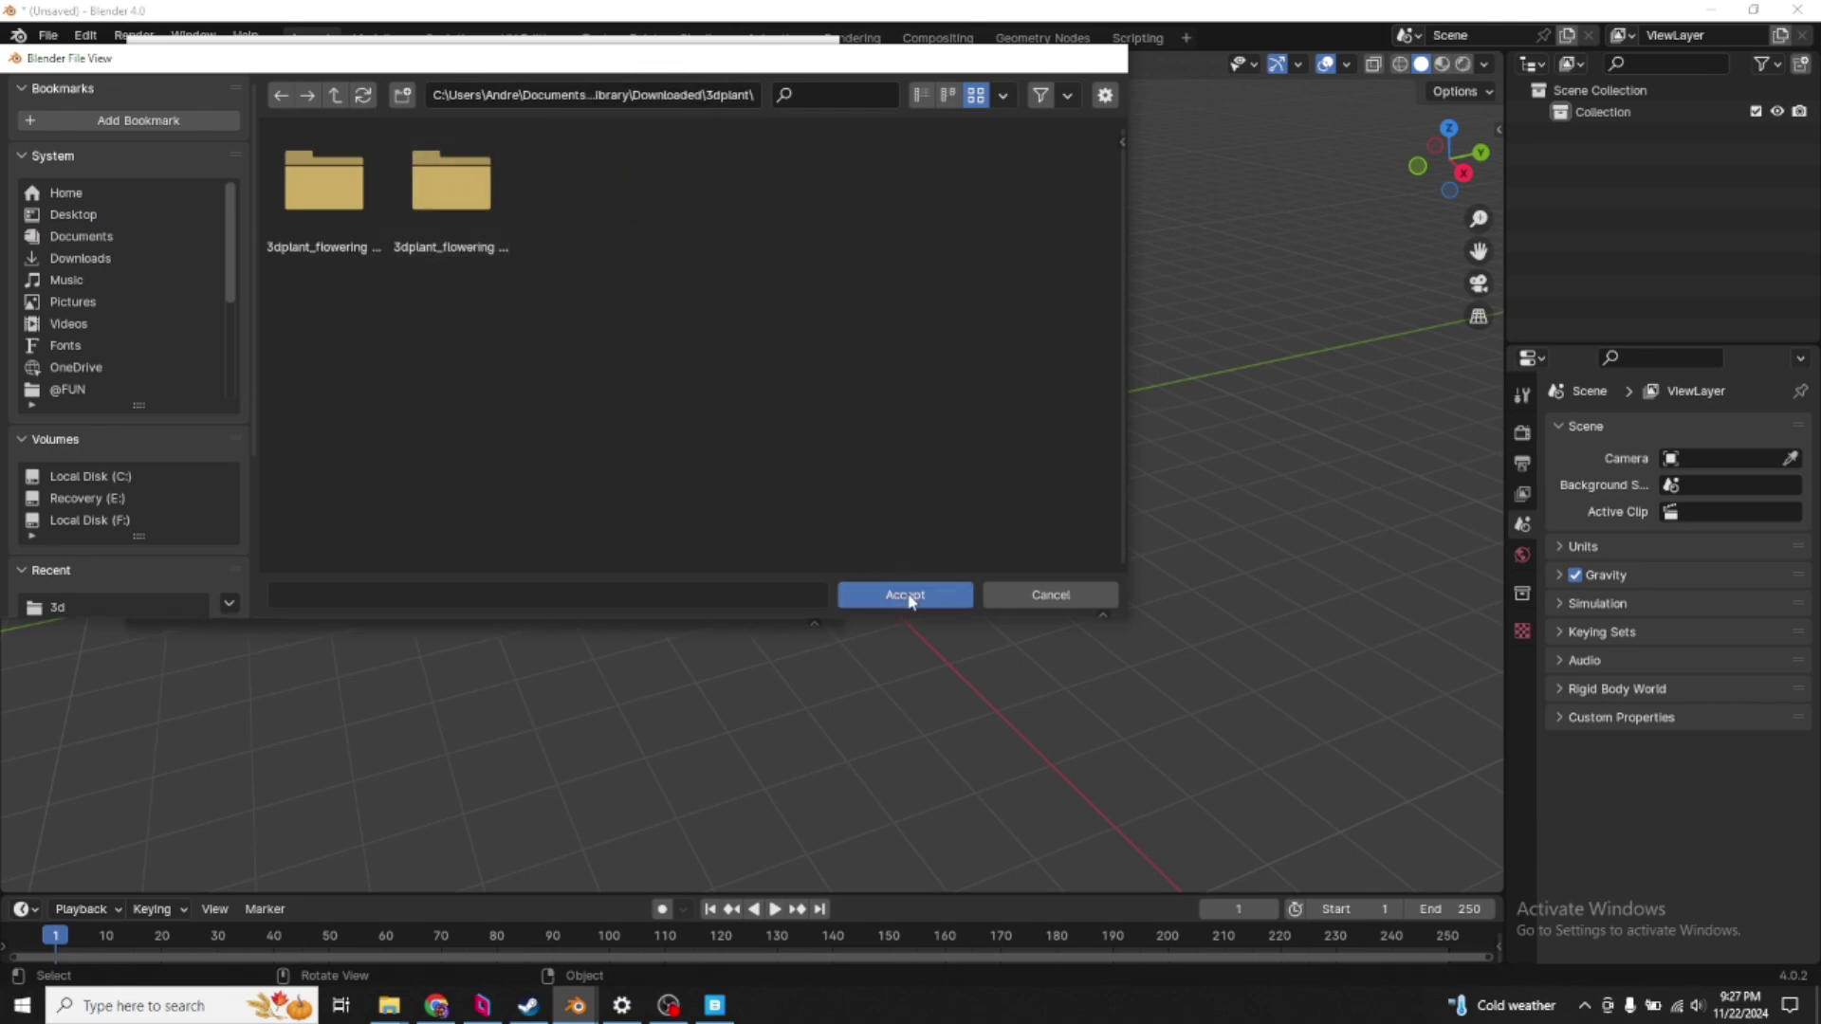
click(148, 604)
click(207, 538)
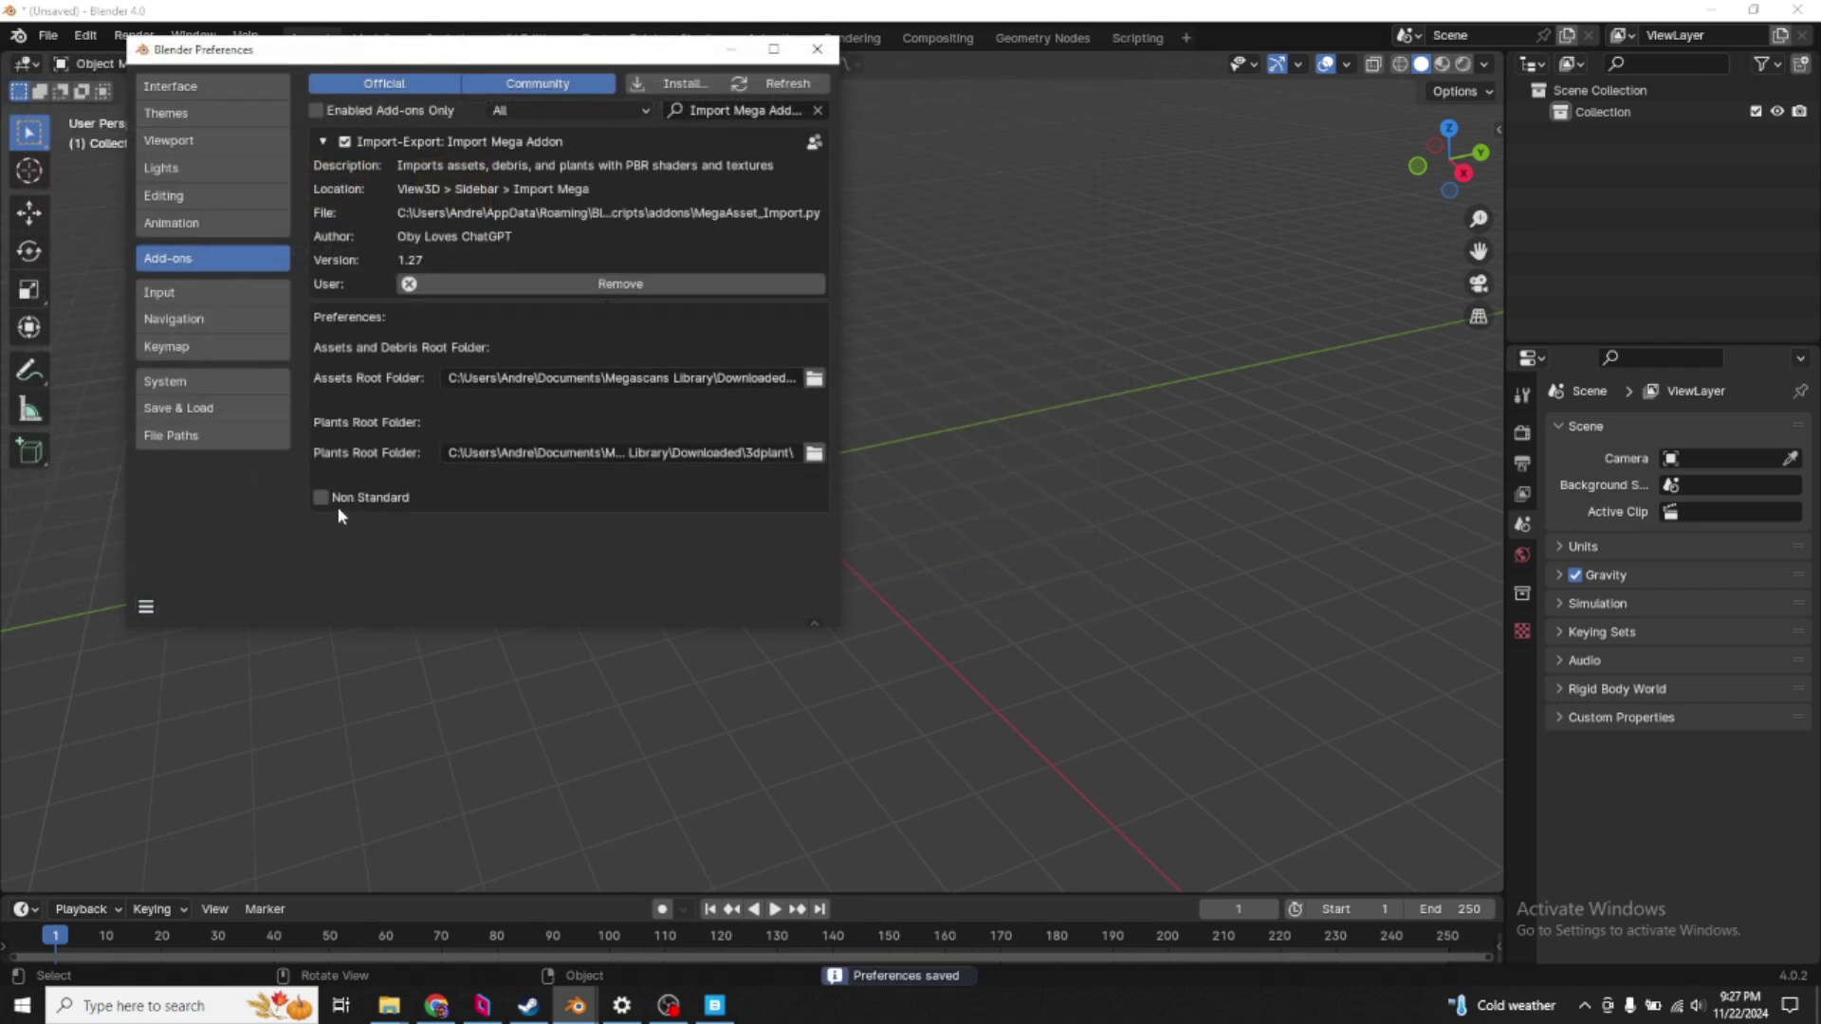
- Install the MegaMat_Import.py add-on and enable Mega Mats
click(816, 110)
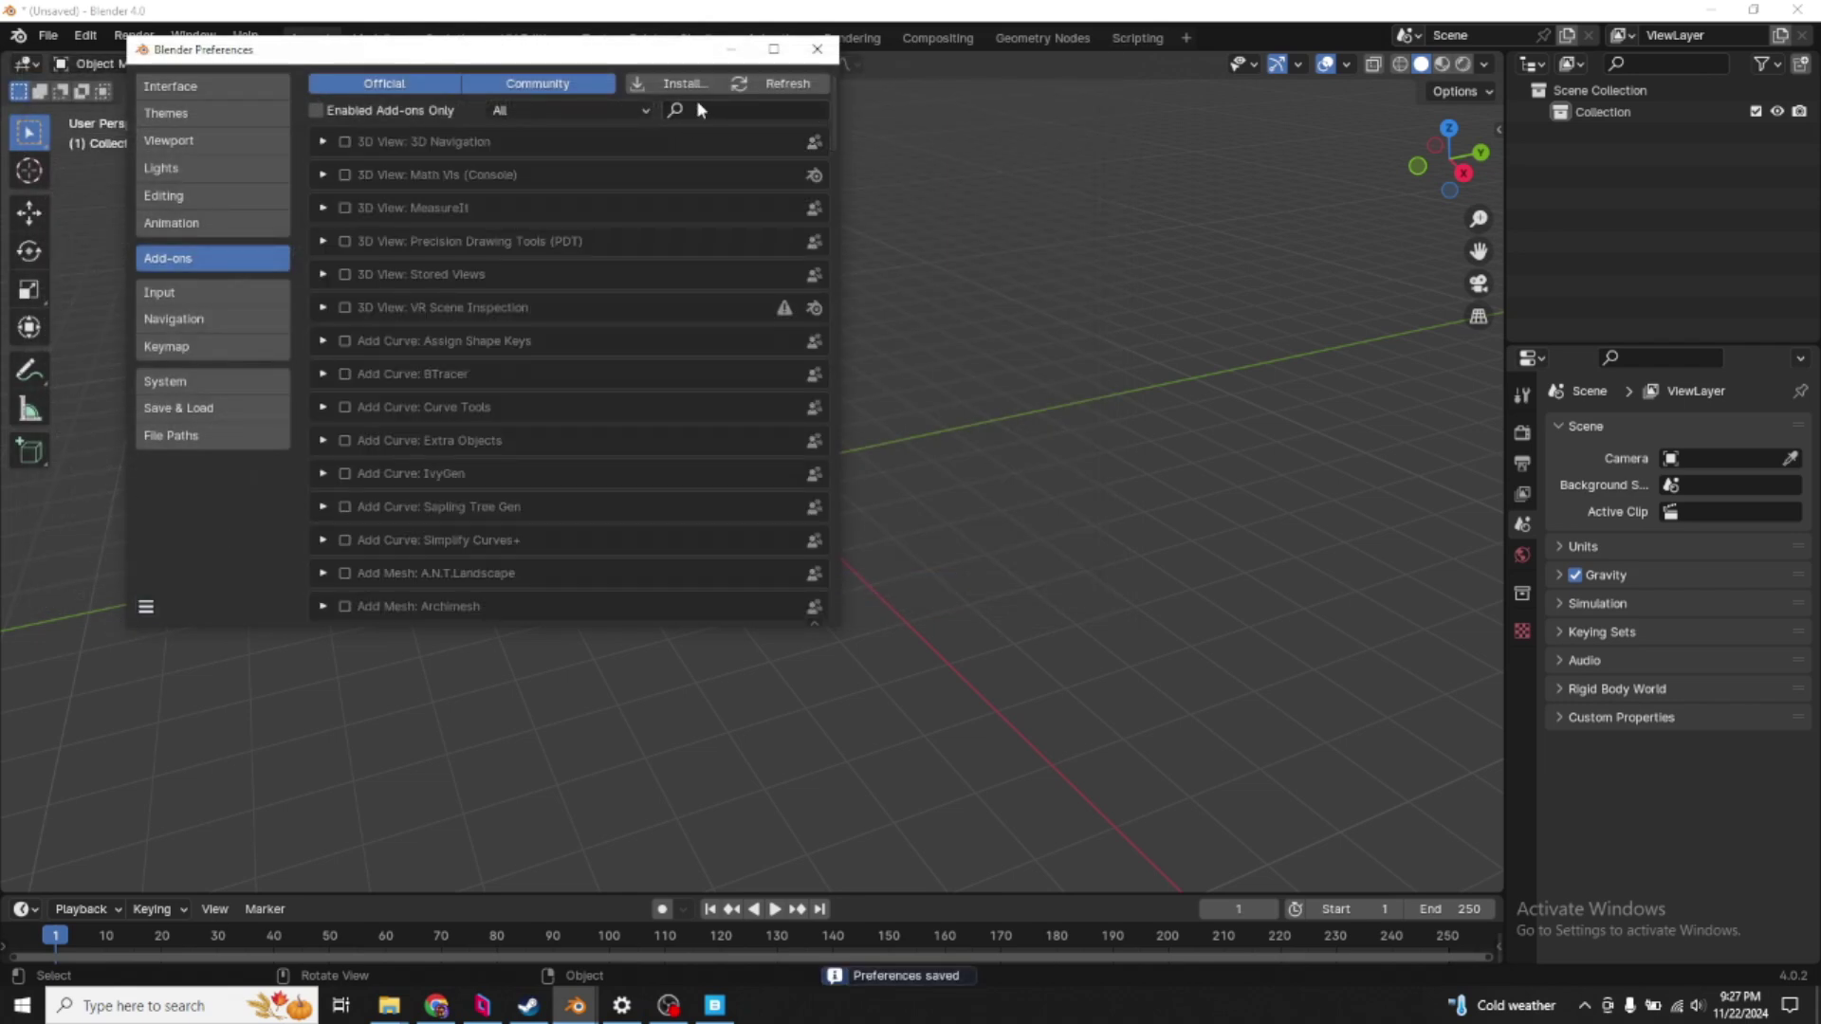
click(681, 83)
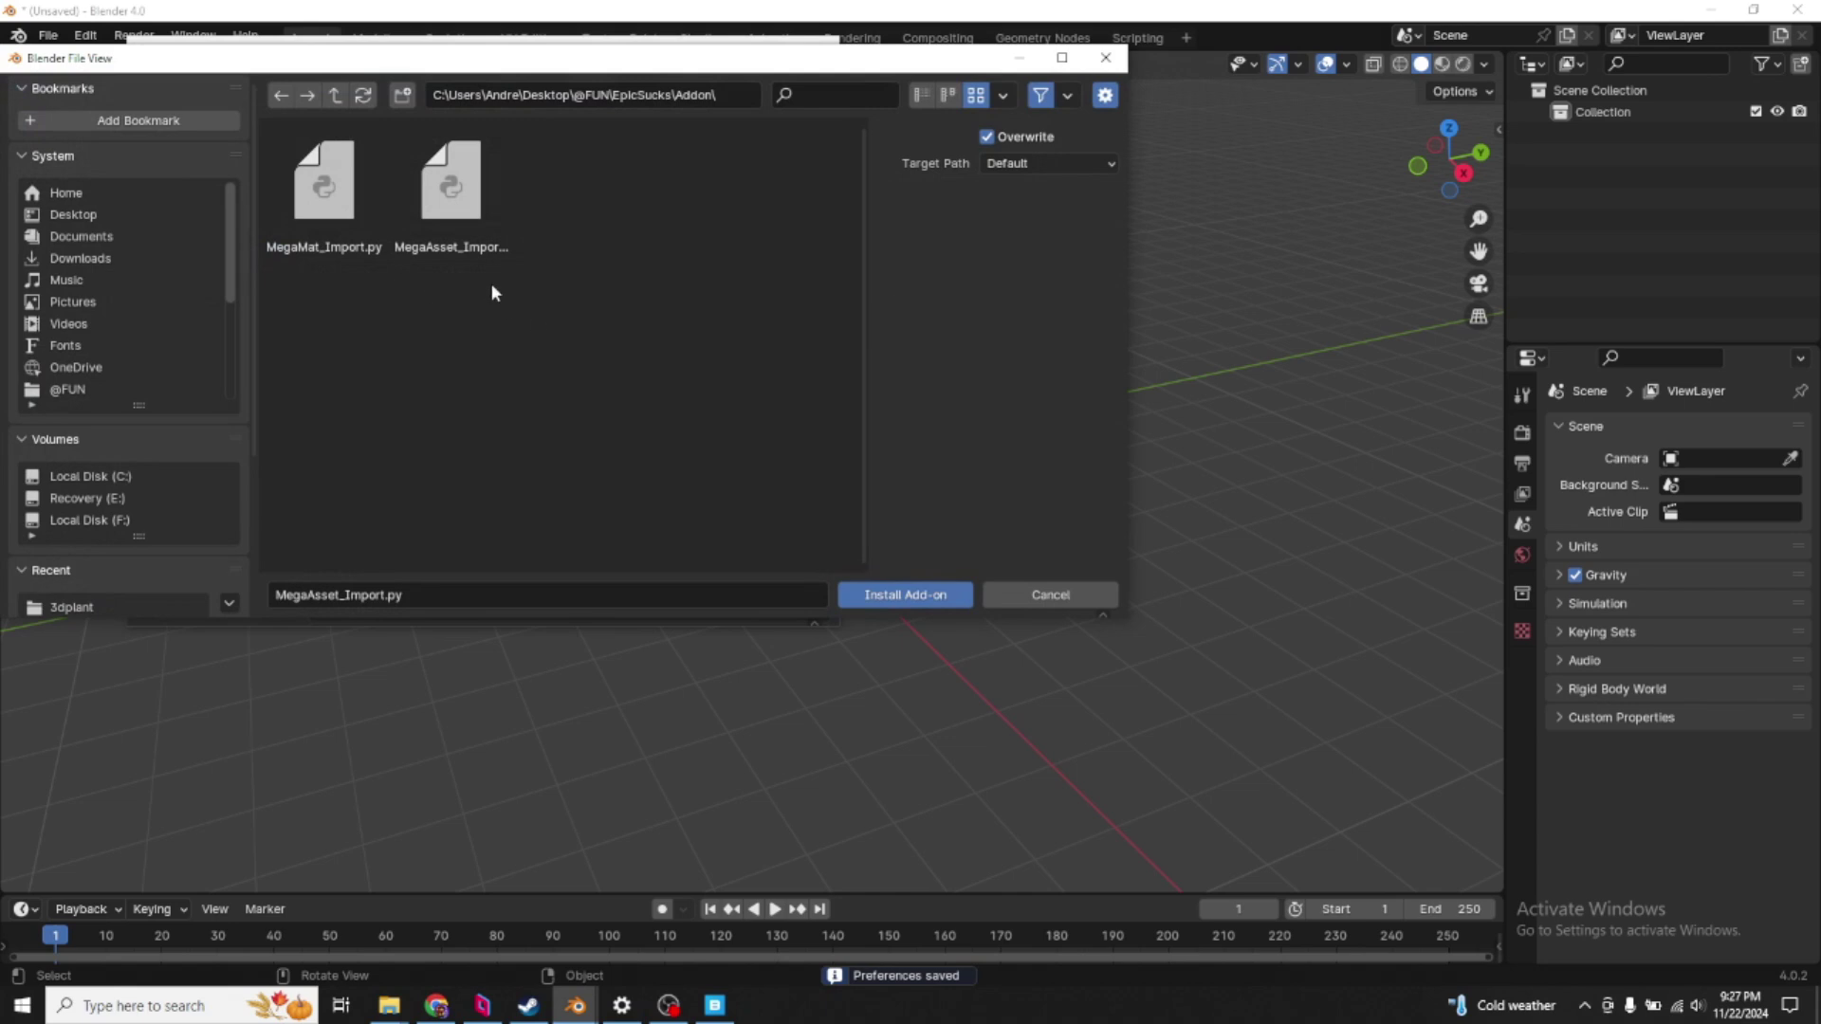
double_click(334, 224)
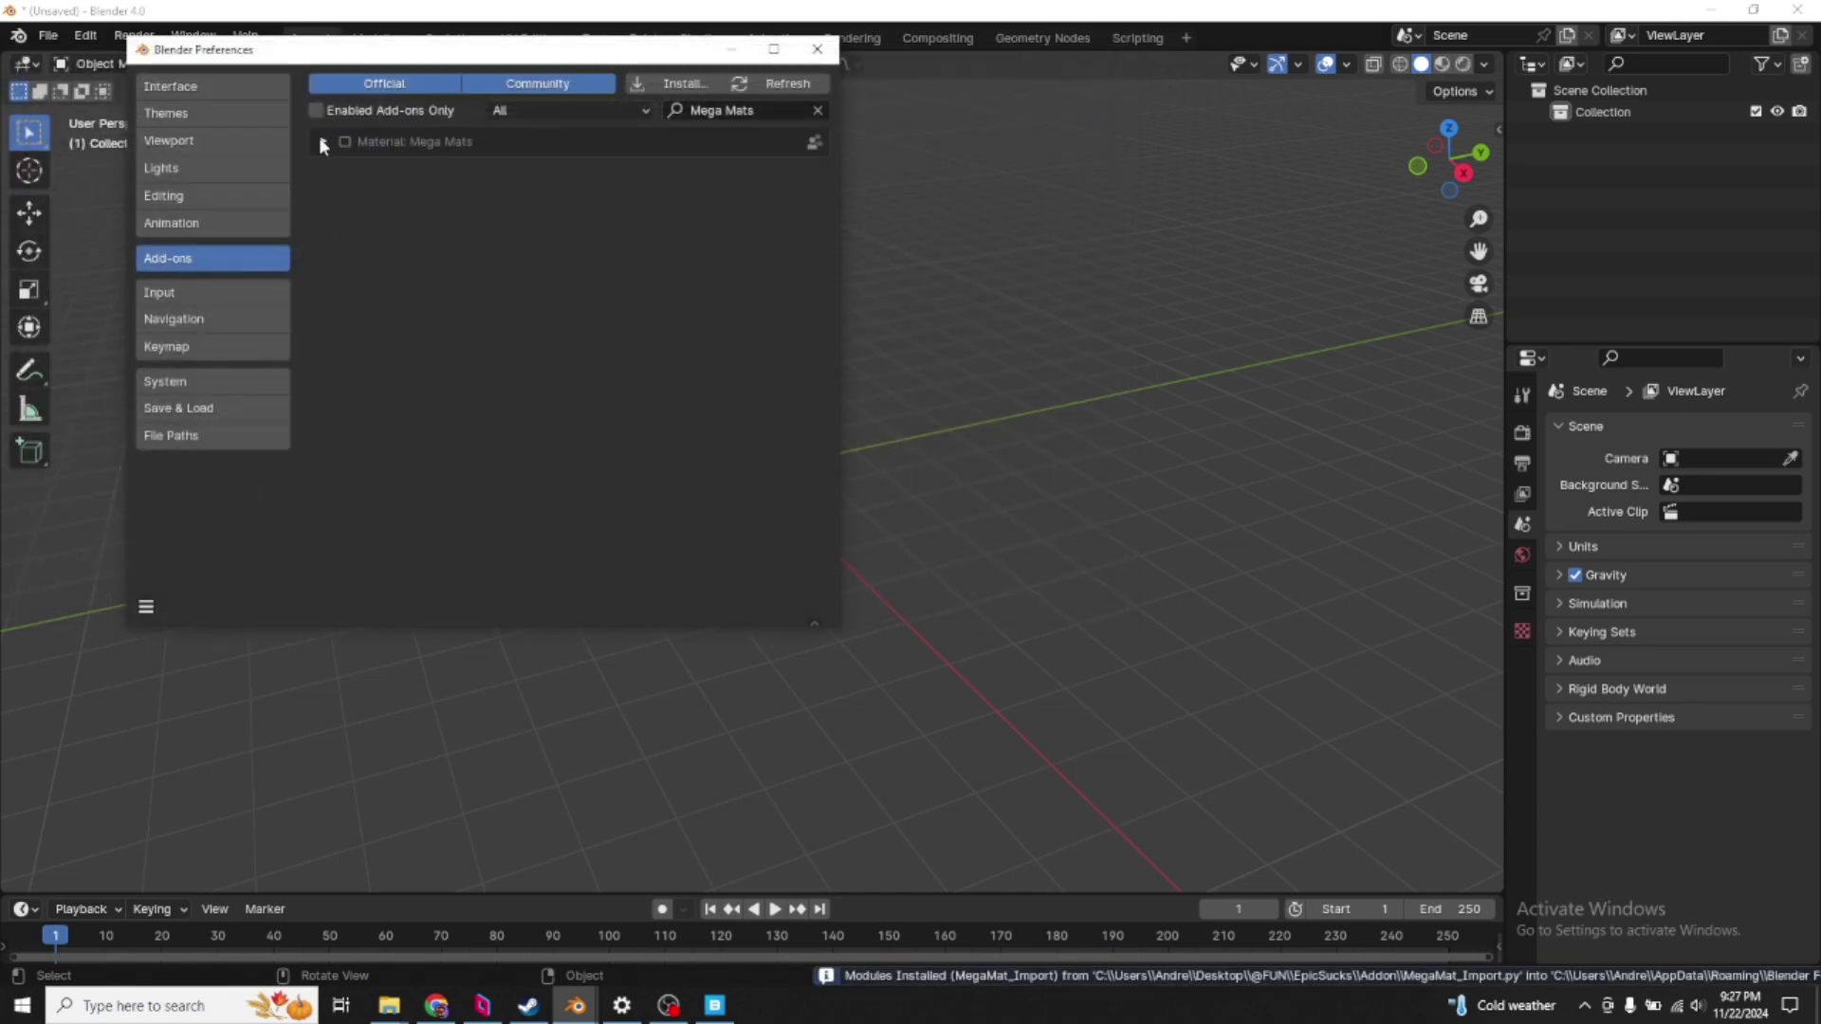
click(322, 142)
click(345, 142)
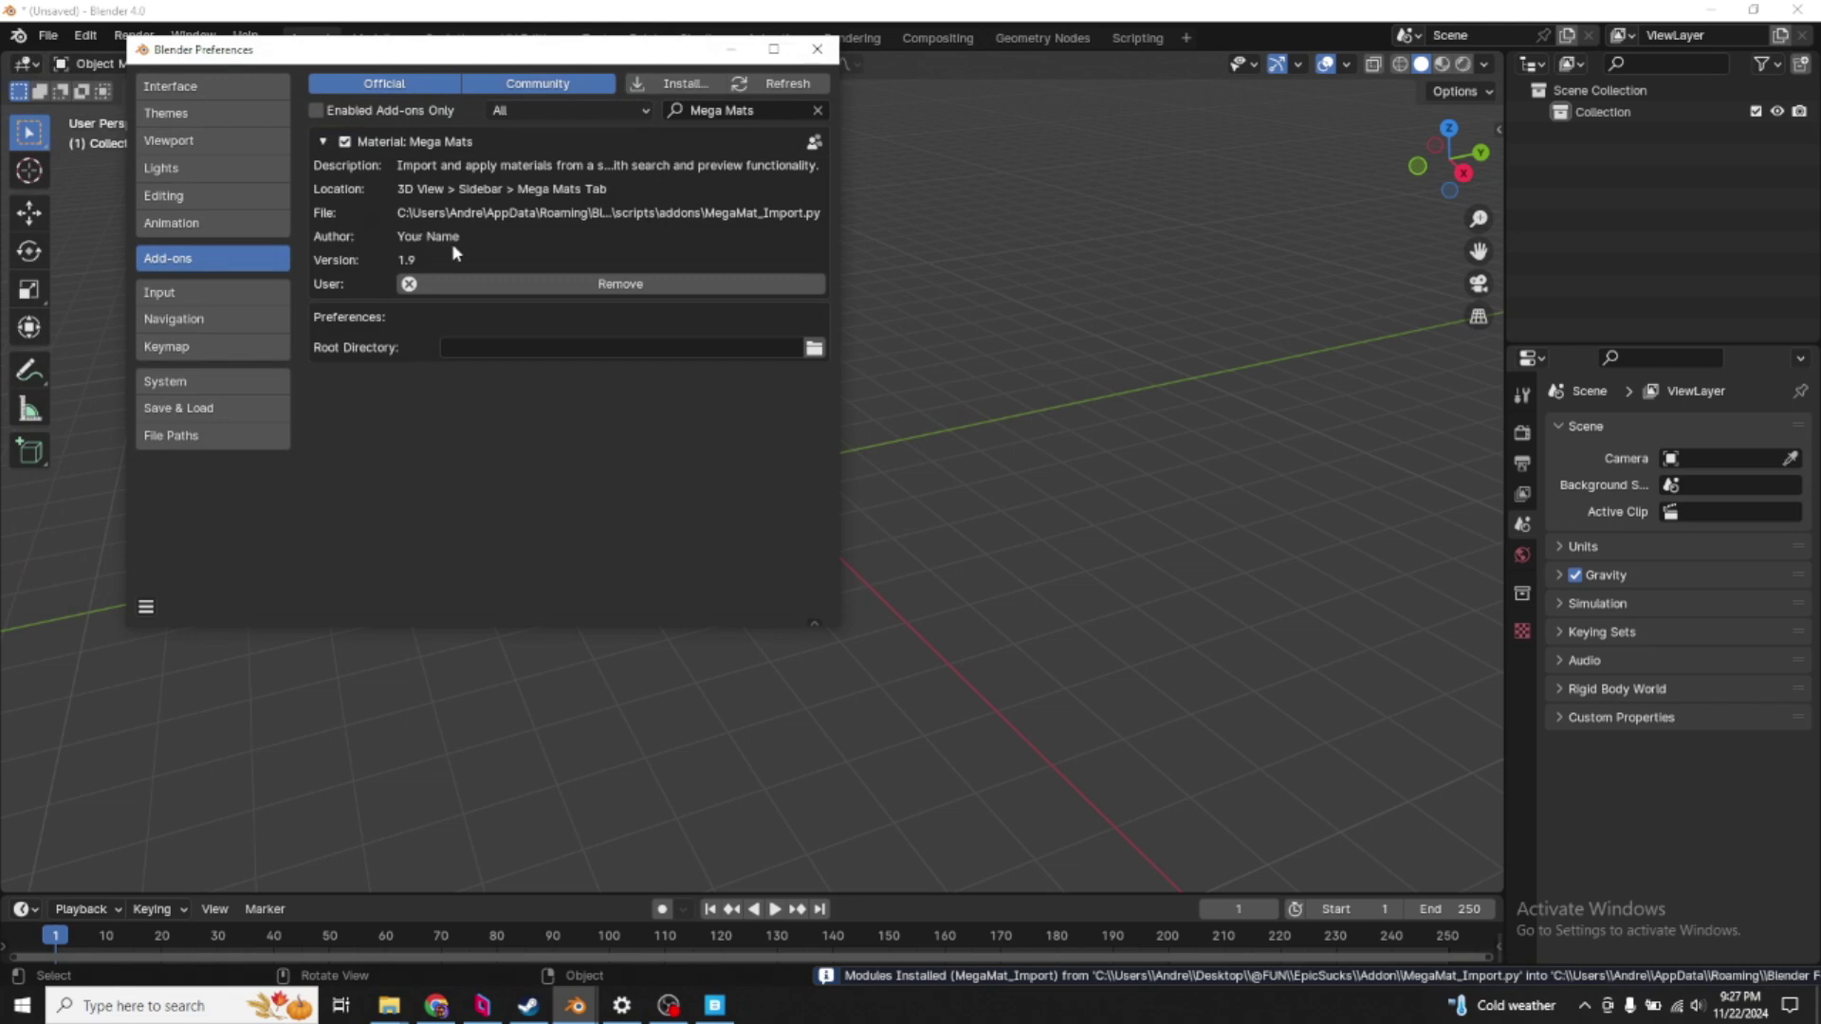
- Set the Mega Mats root directory to Megascans Library\Downloaded\surface
click(813, 348)
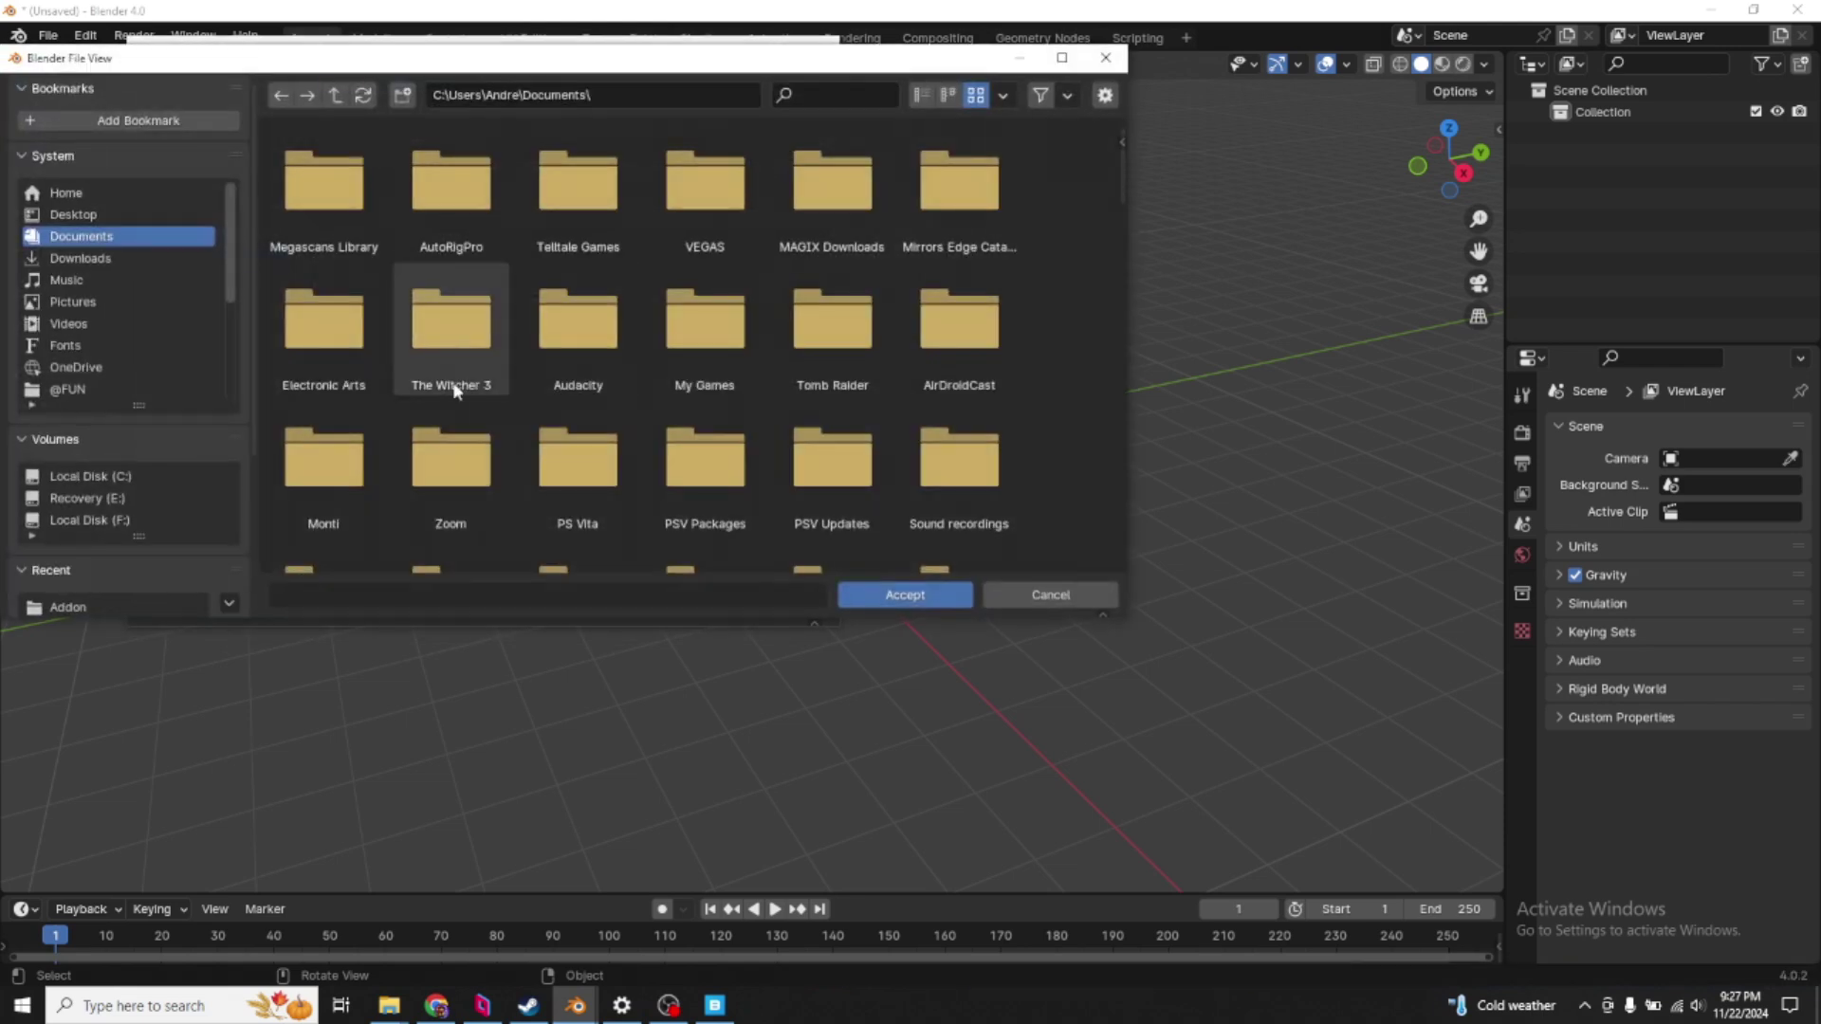
scroll(105, 350, down, 5)
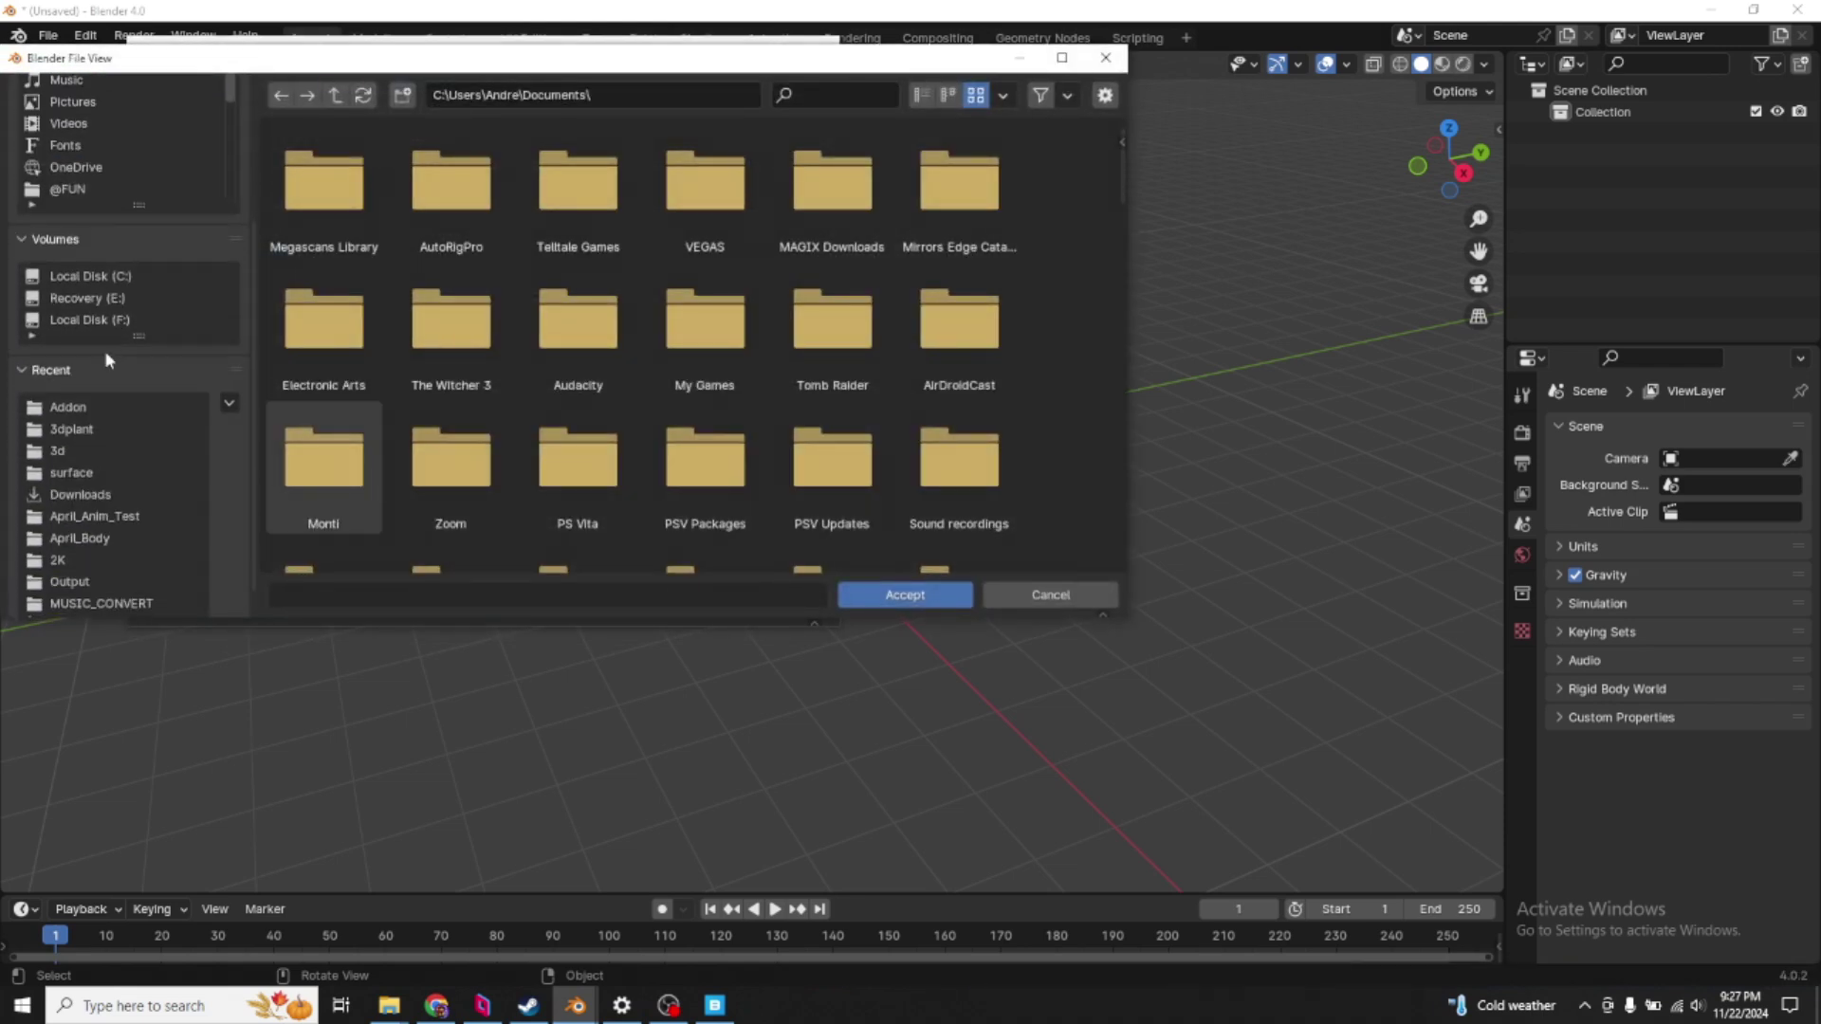
click(66, 409)
click(1048, 595)
click(811, 351)
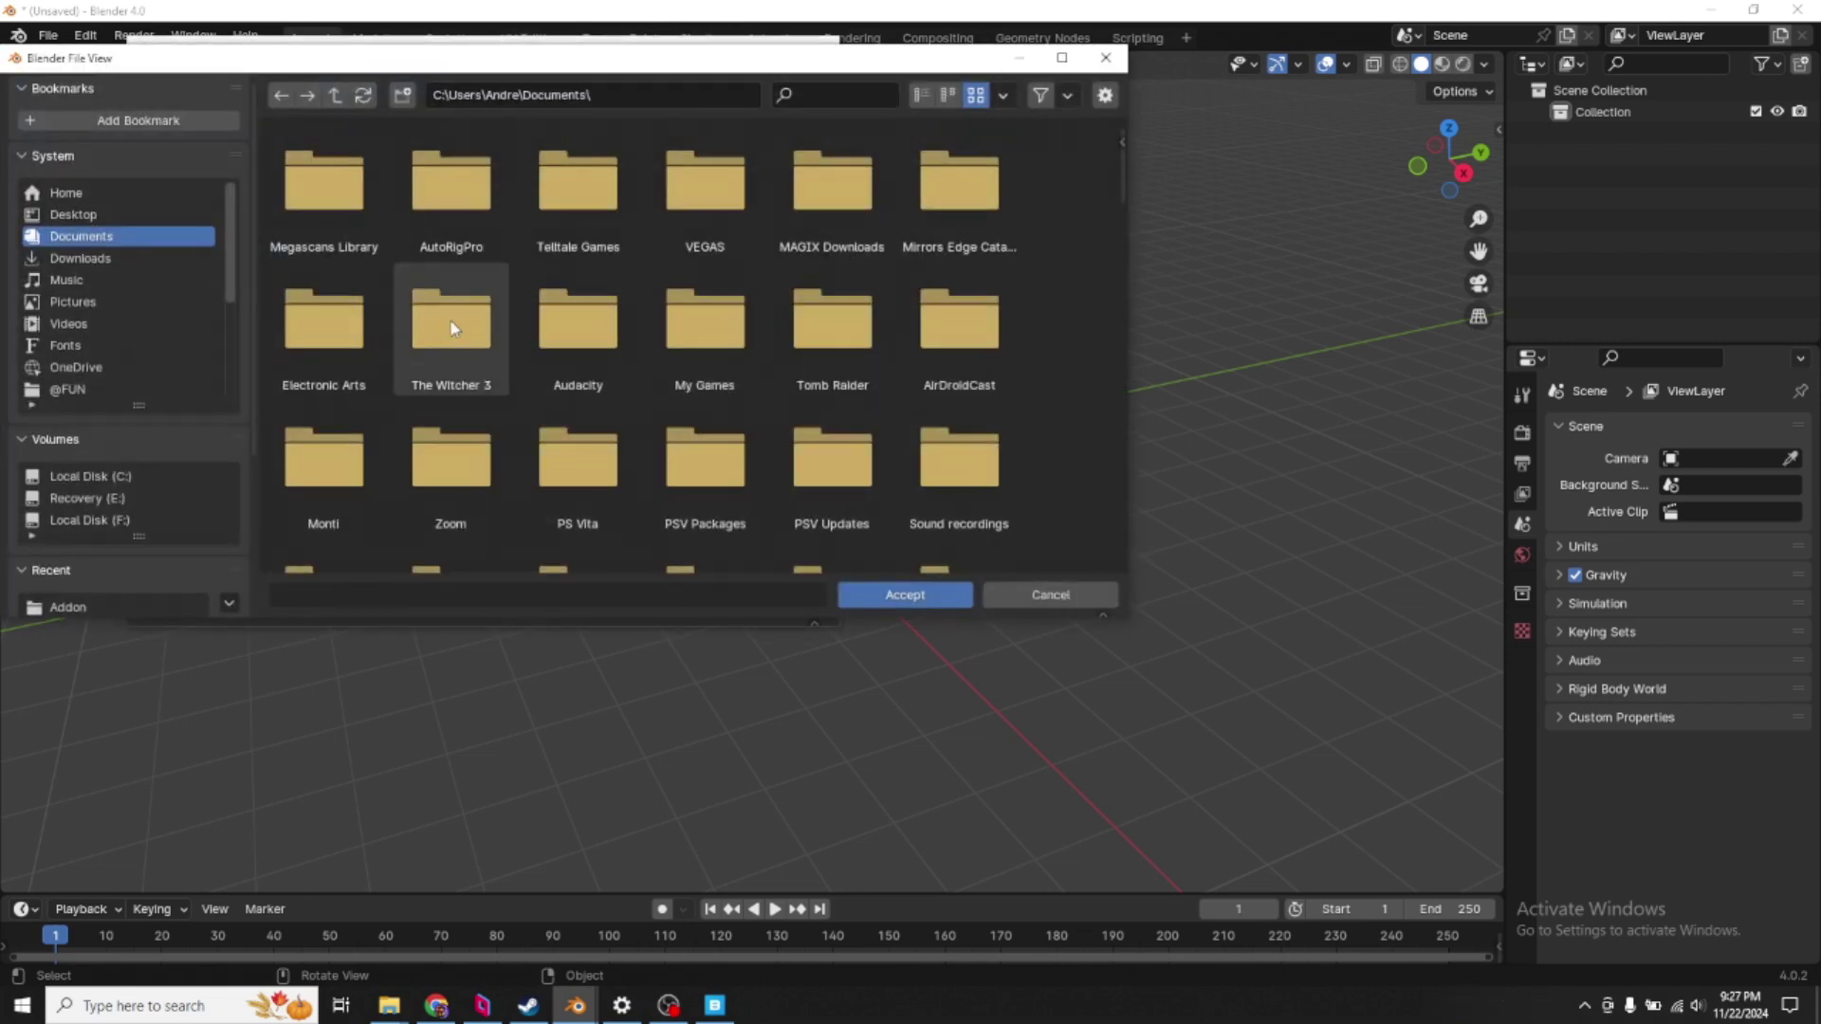
click(347, 208)
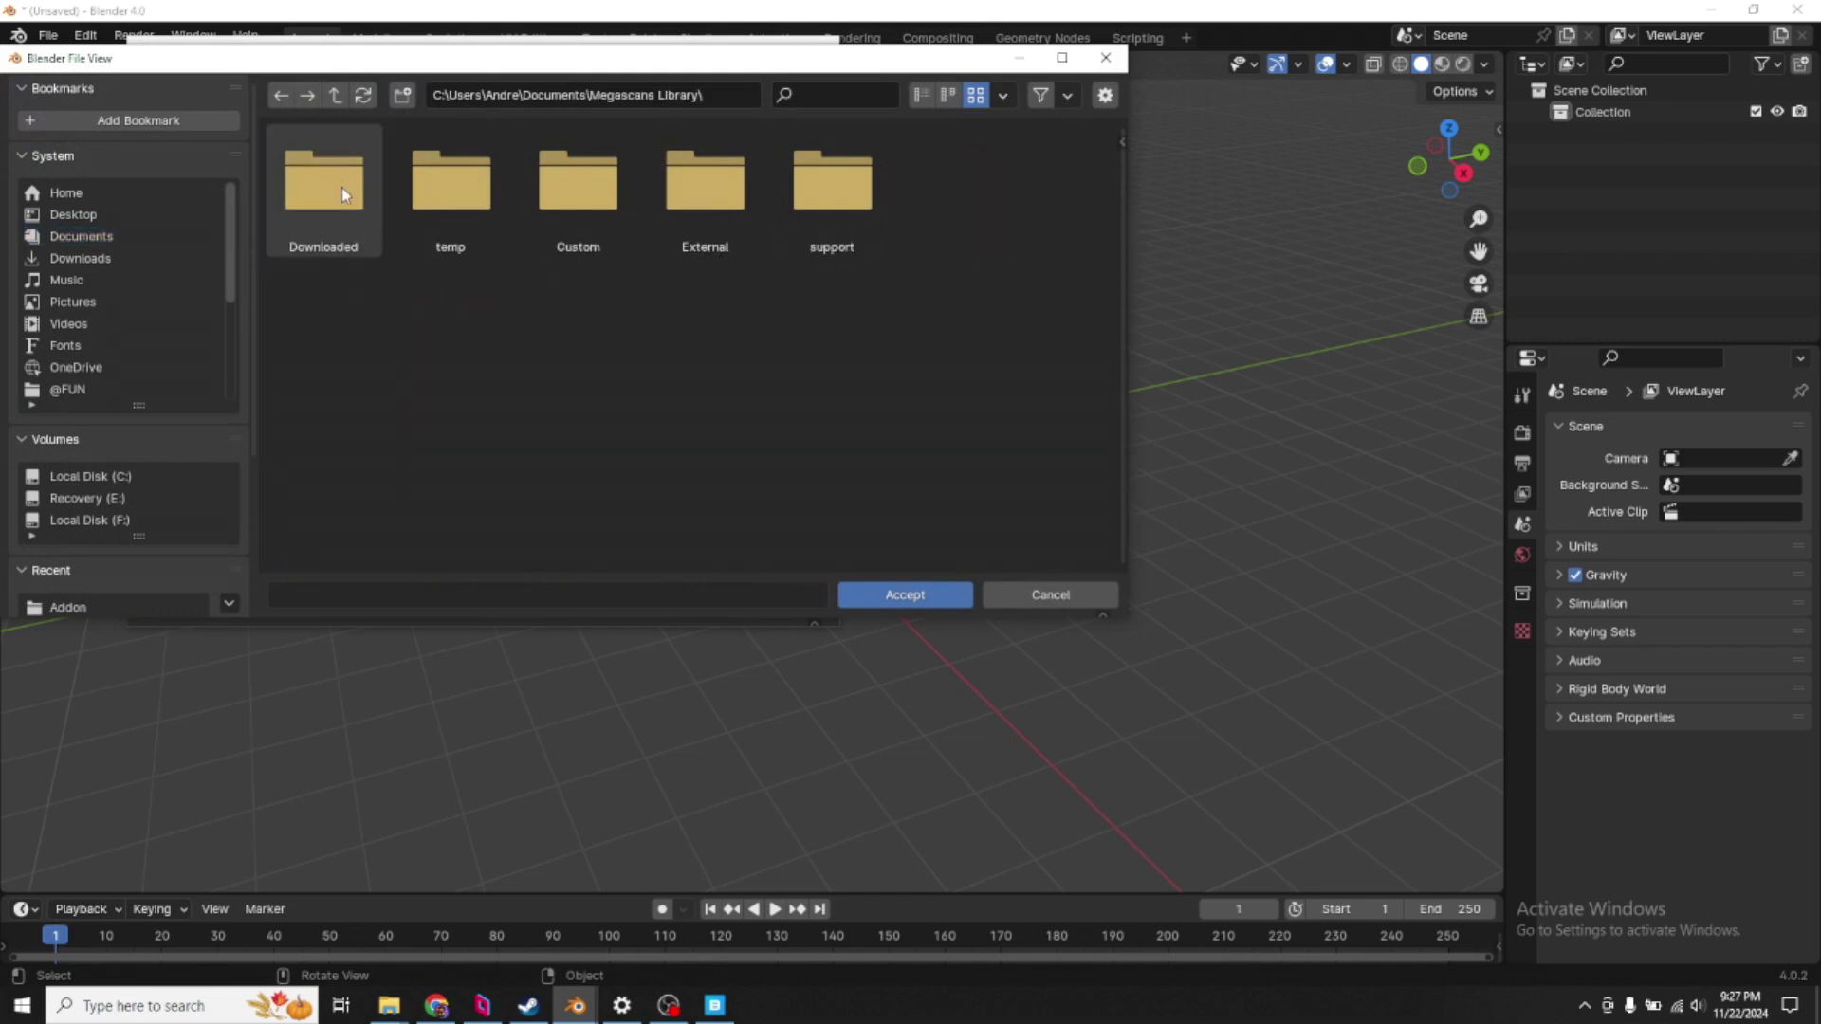
double_click(340, 199)
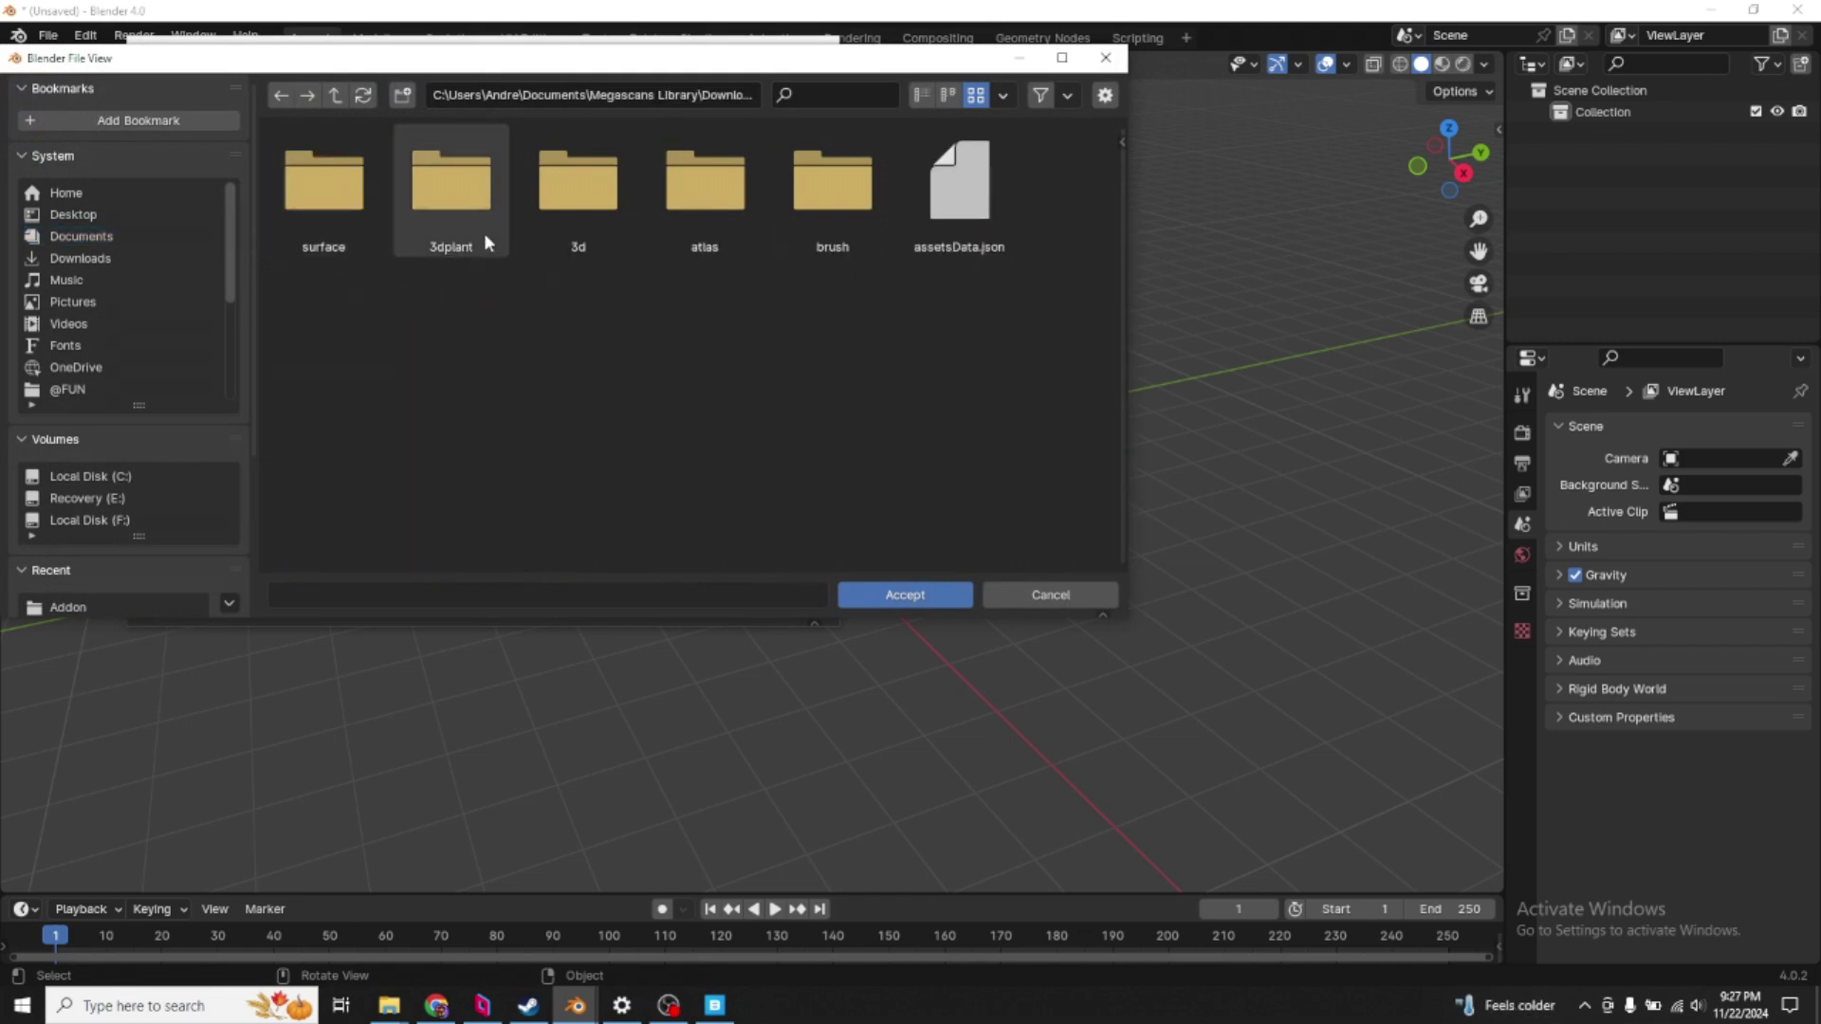
double_click(331, 218)
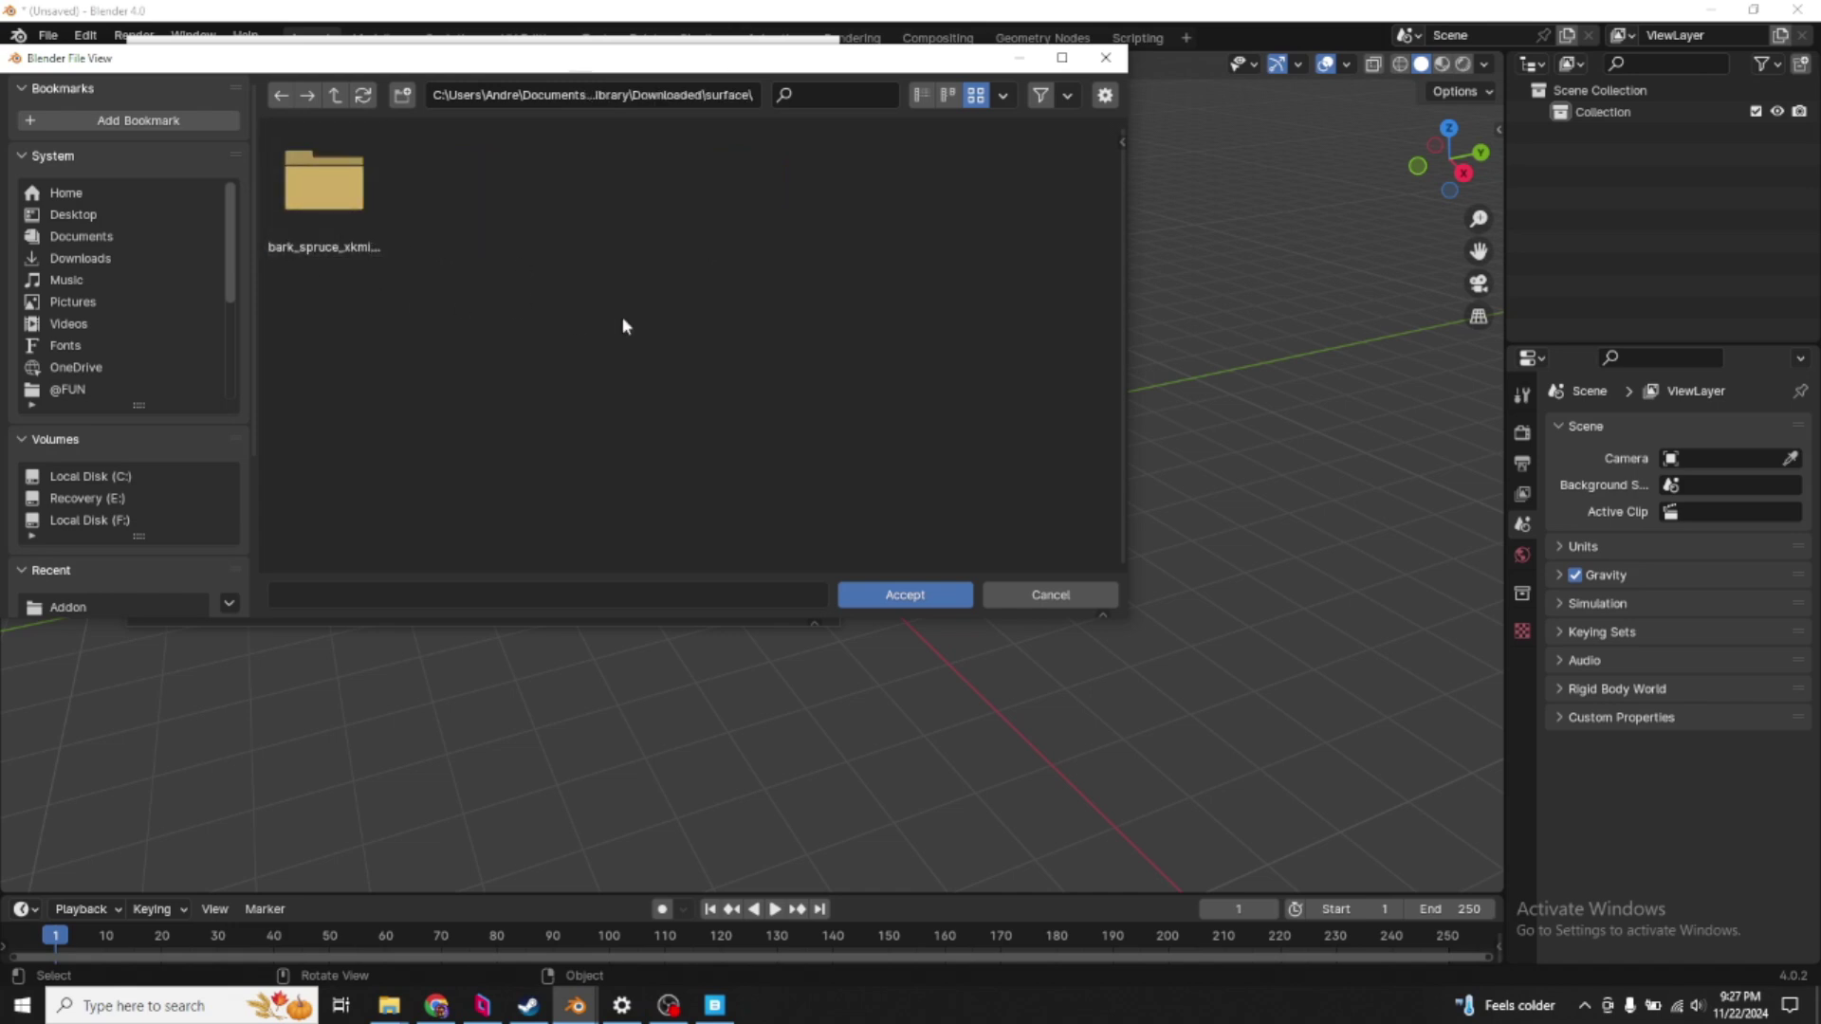
click(901, 598)
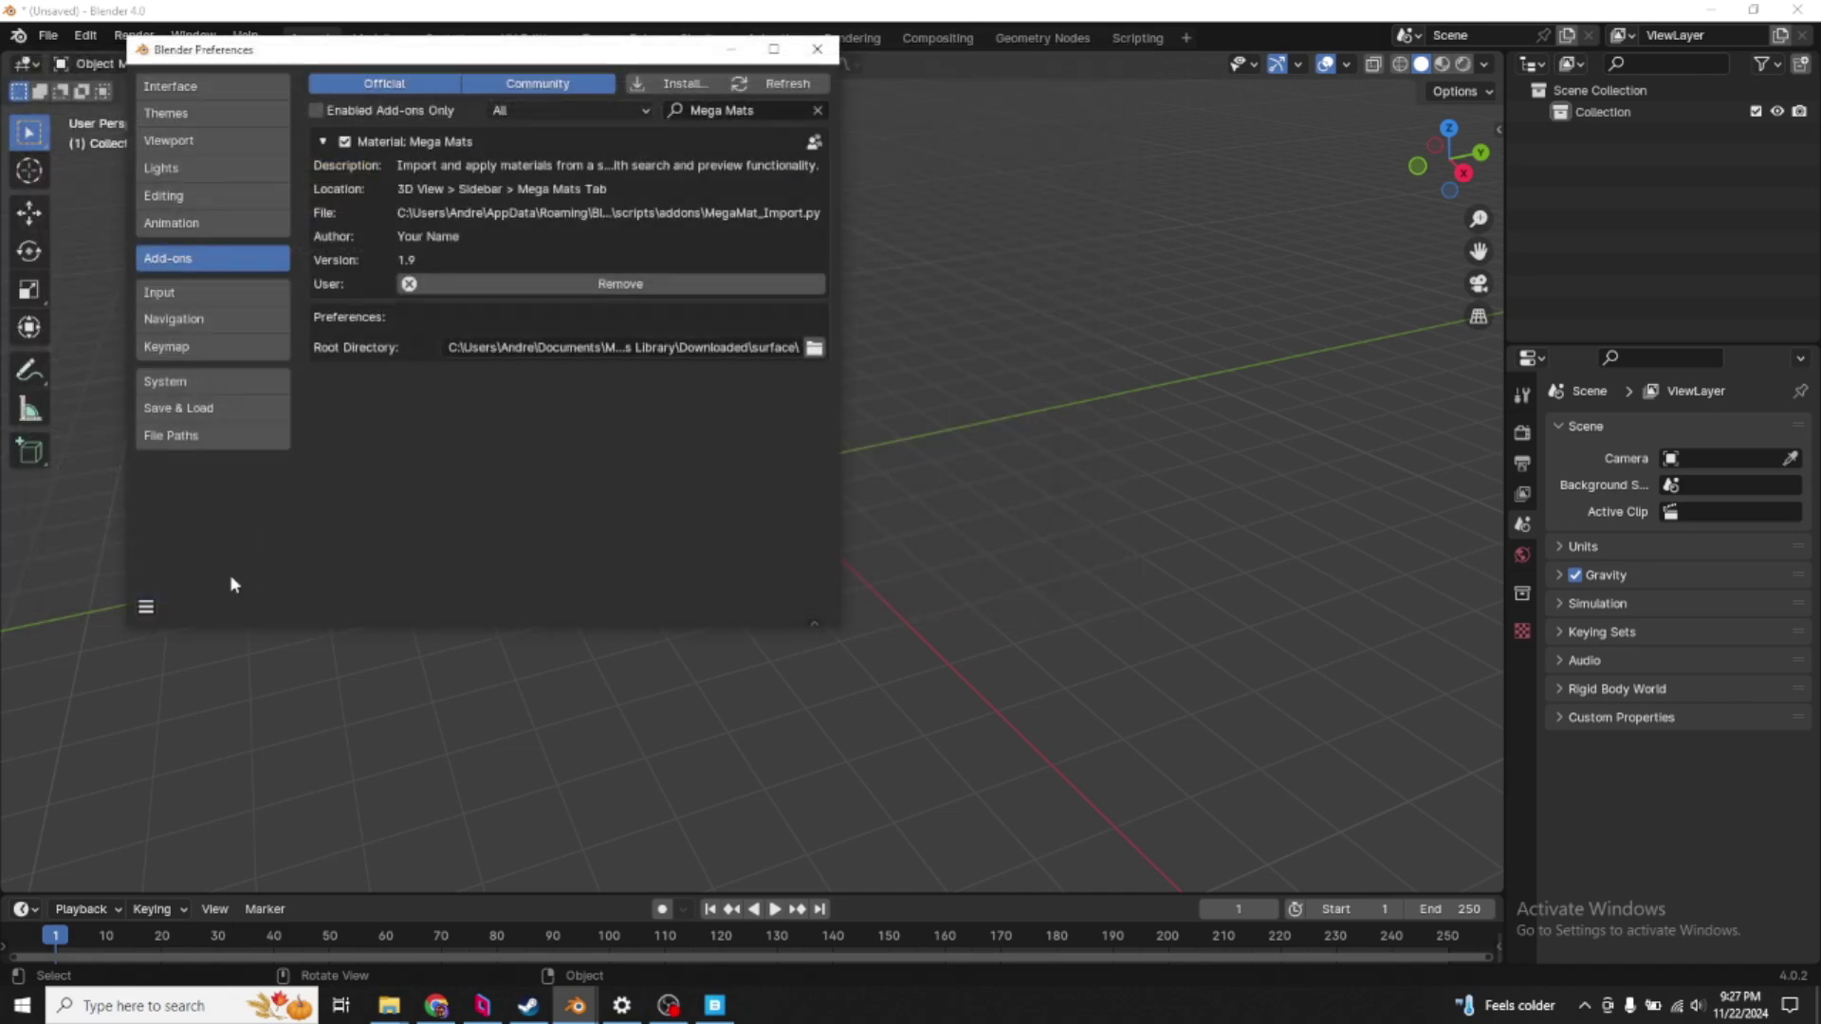
- Save the preferences and close the Preferences window
click(145, 610)
click(190, 532)
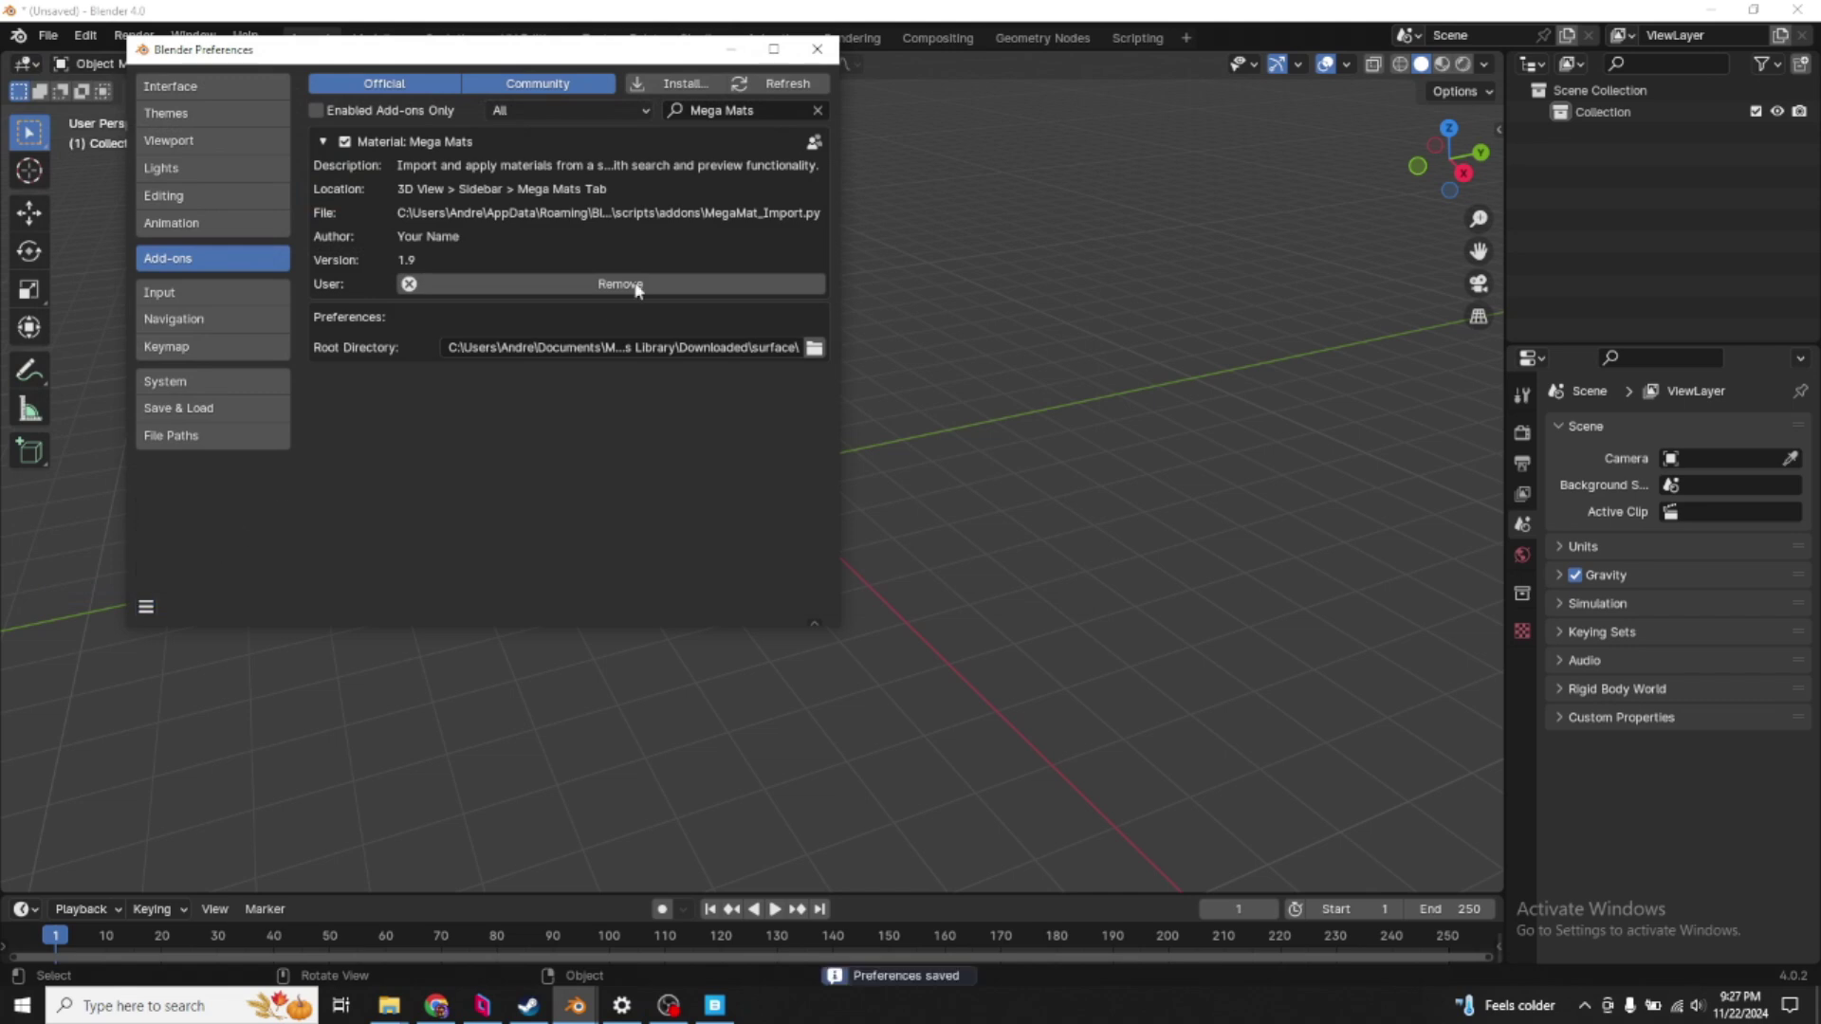
click(817, 50)
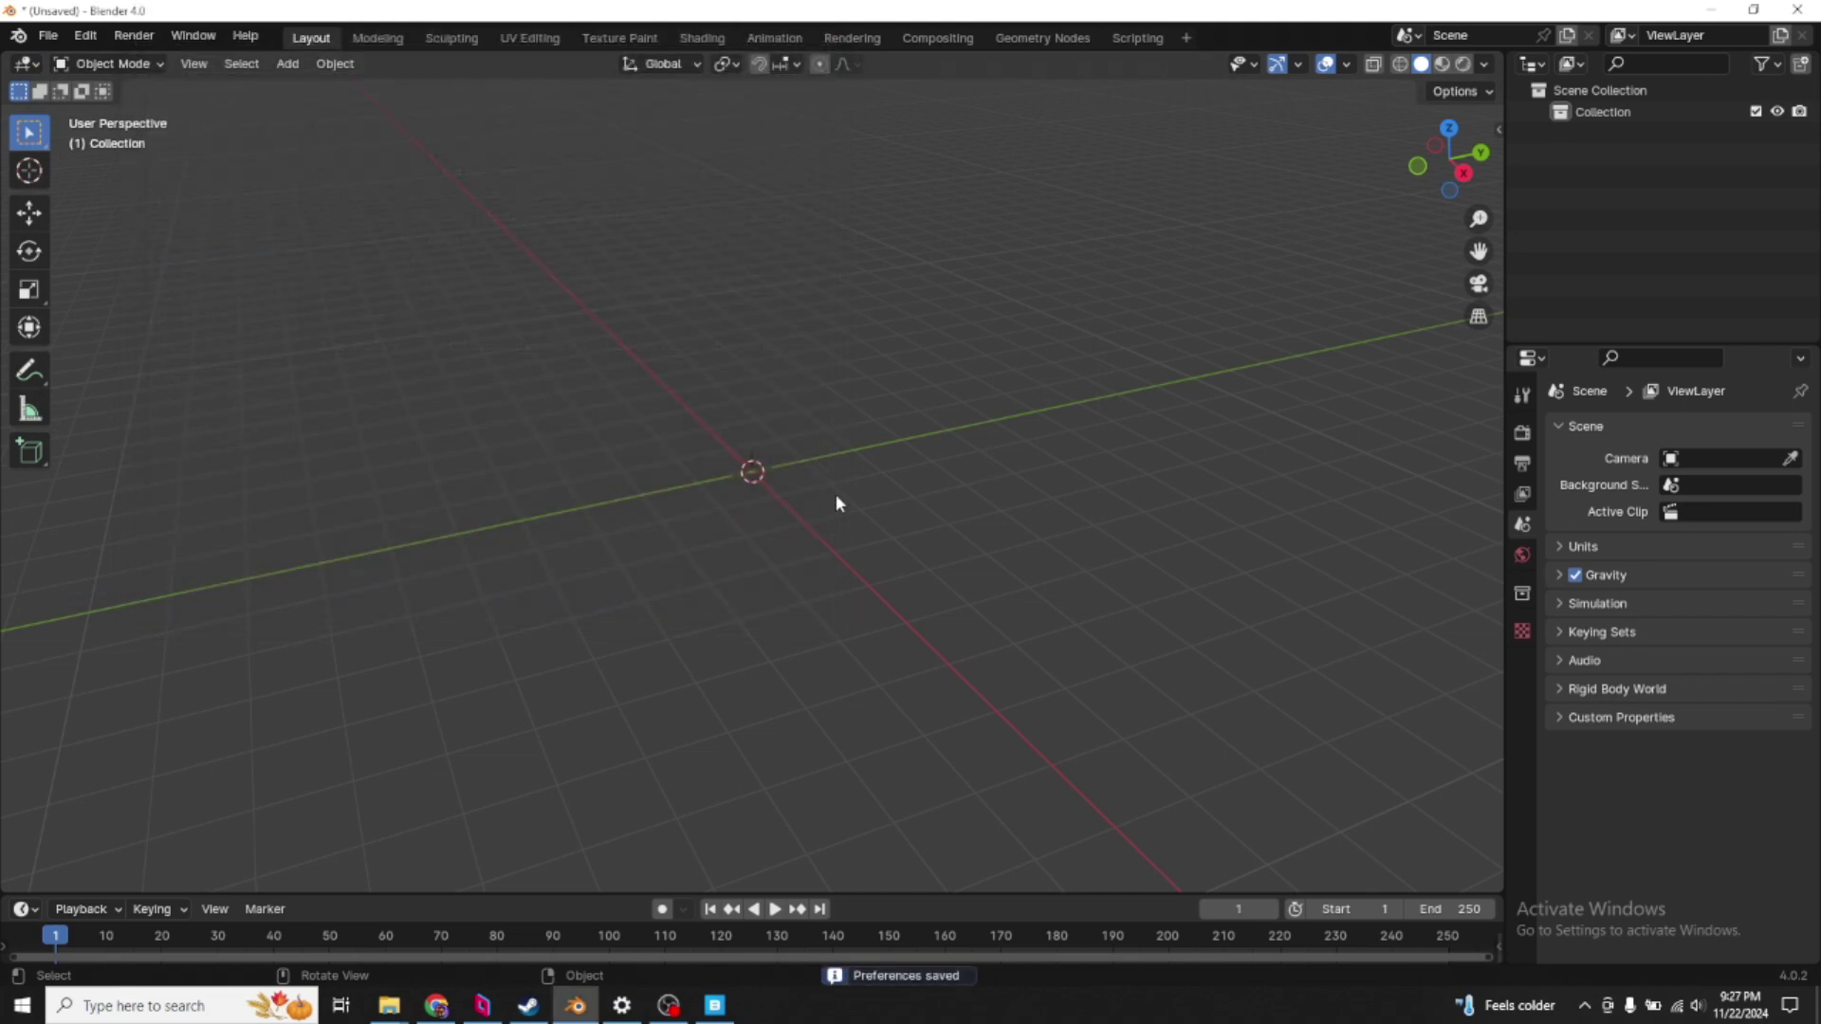
- Show the Import Mega sidebar tab and refresh its asset, debris and plant lists
key(n)
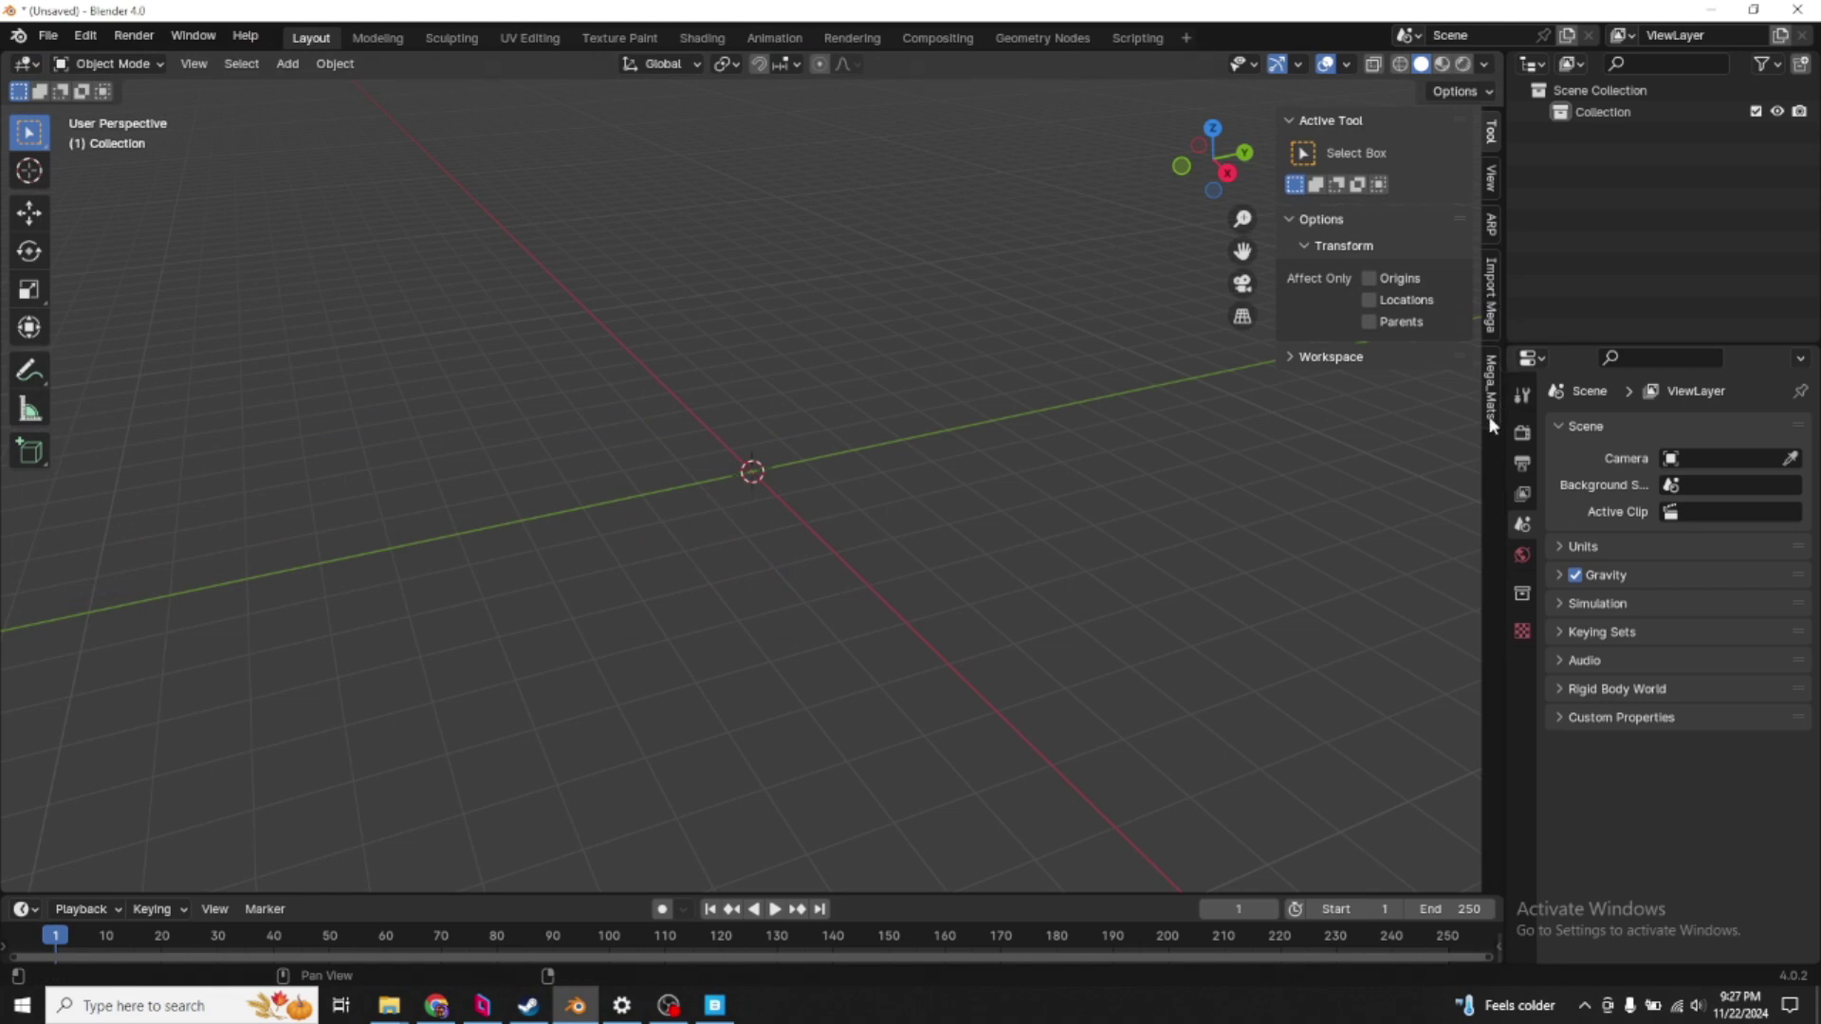
click(1489, 321)
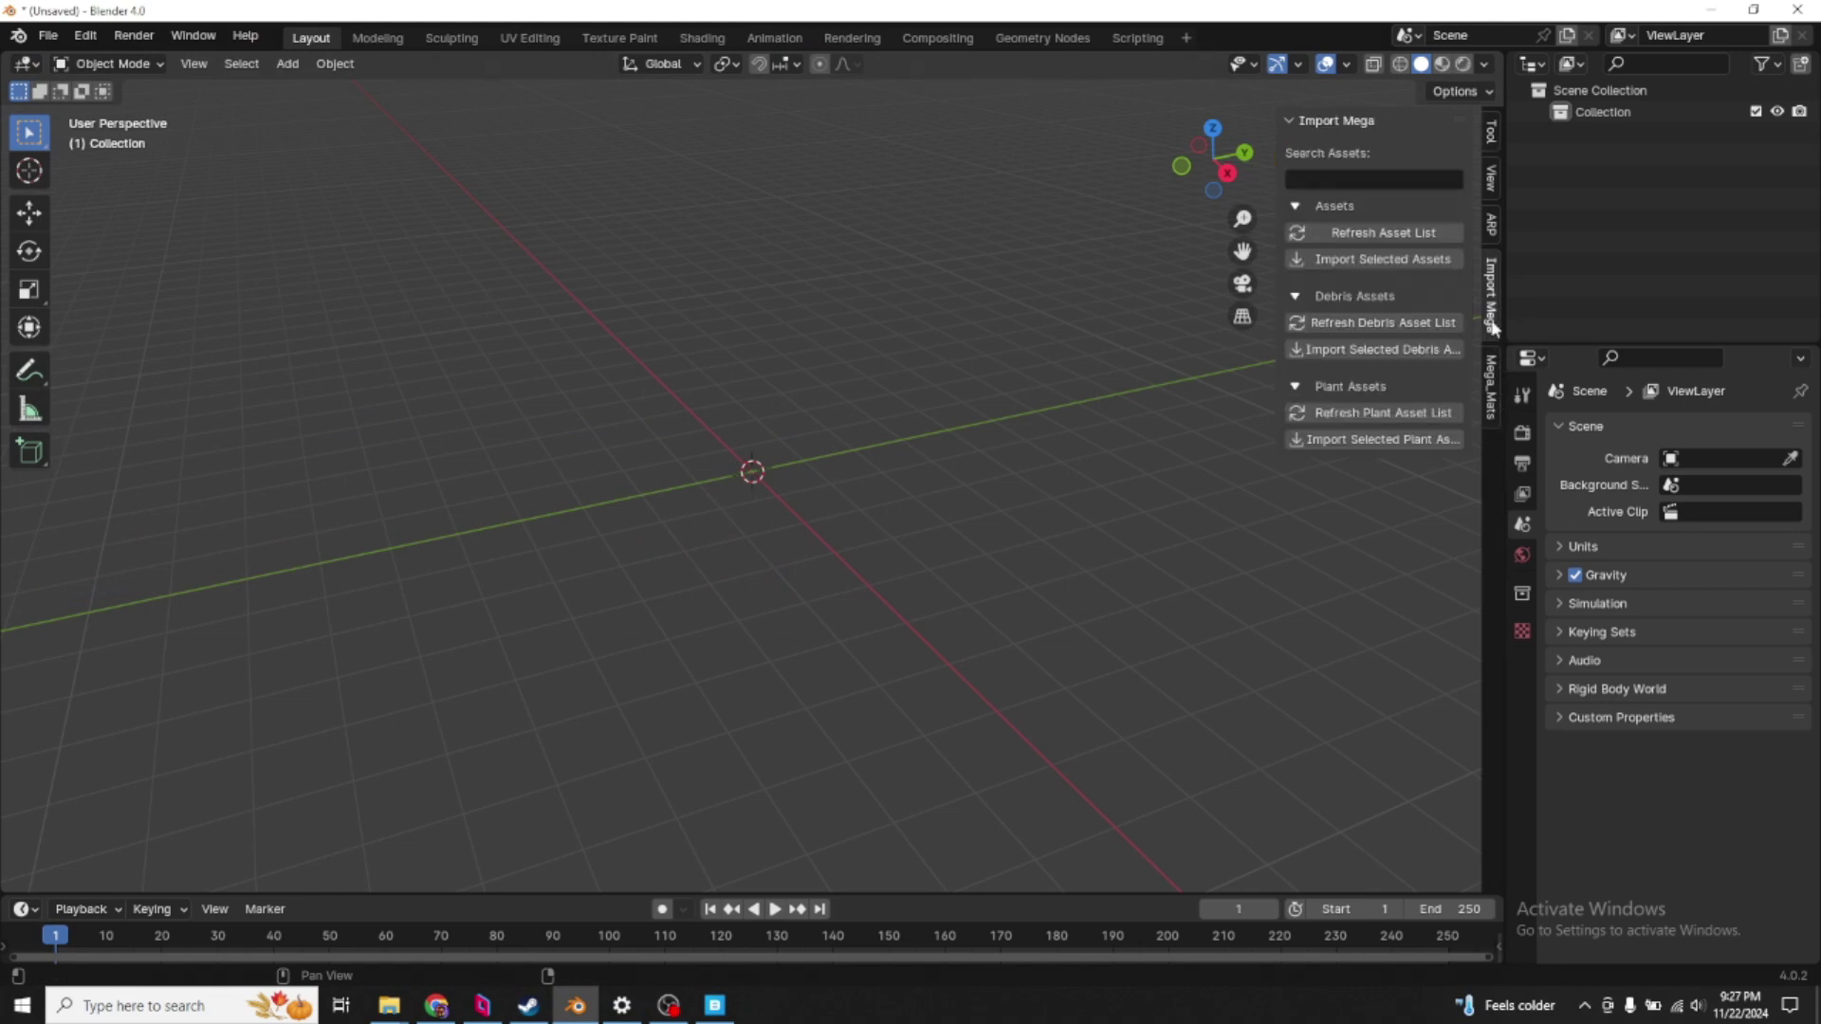
click(1354, 235)
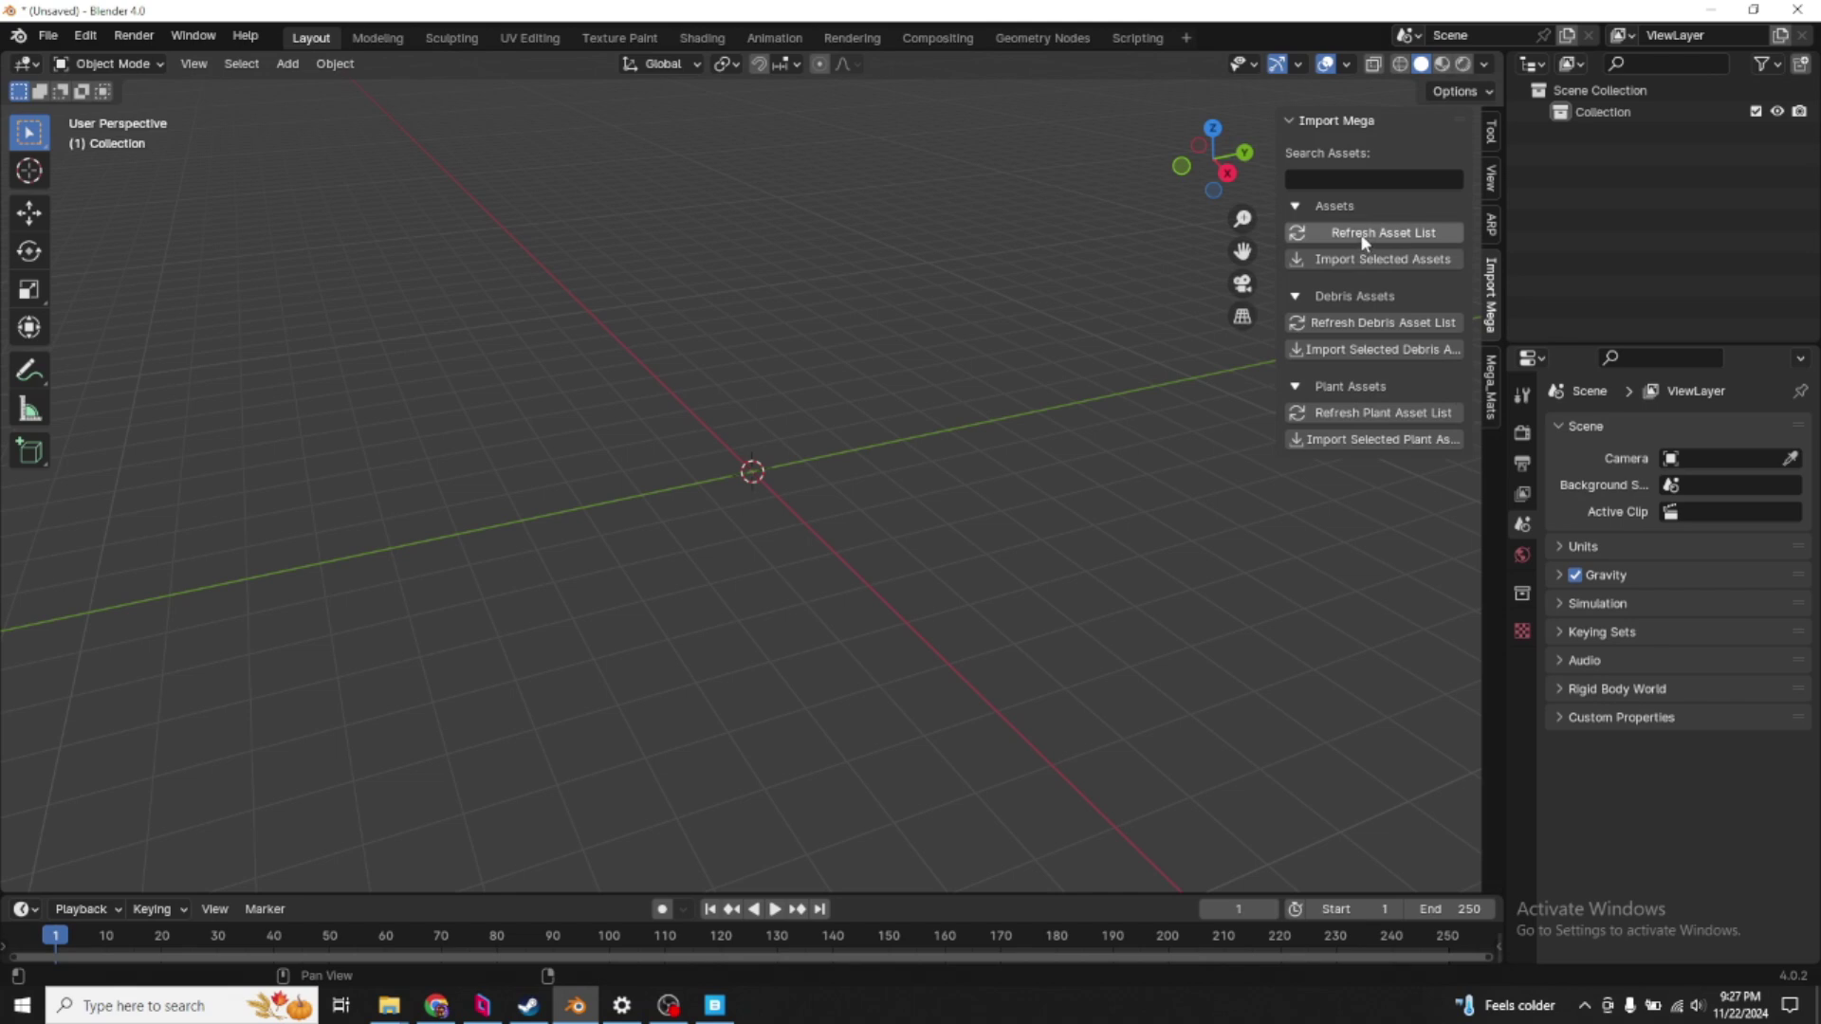
click(1362, 241)
click(1360, 431)
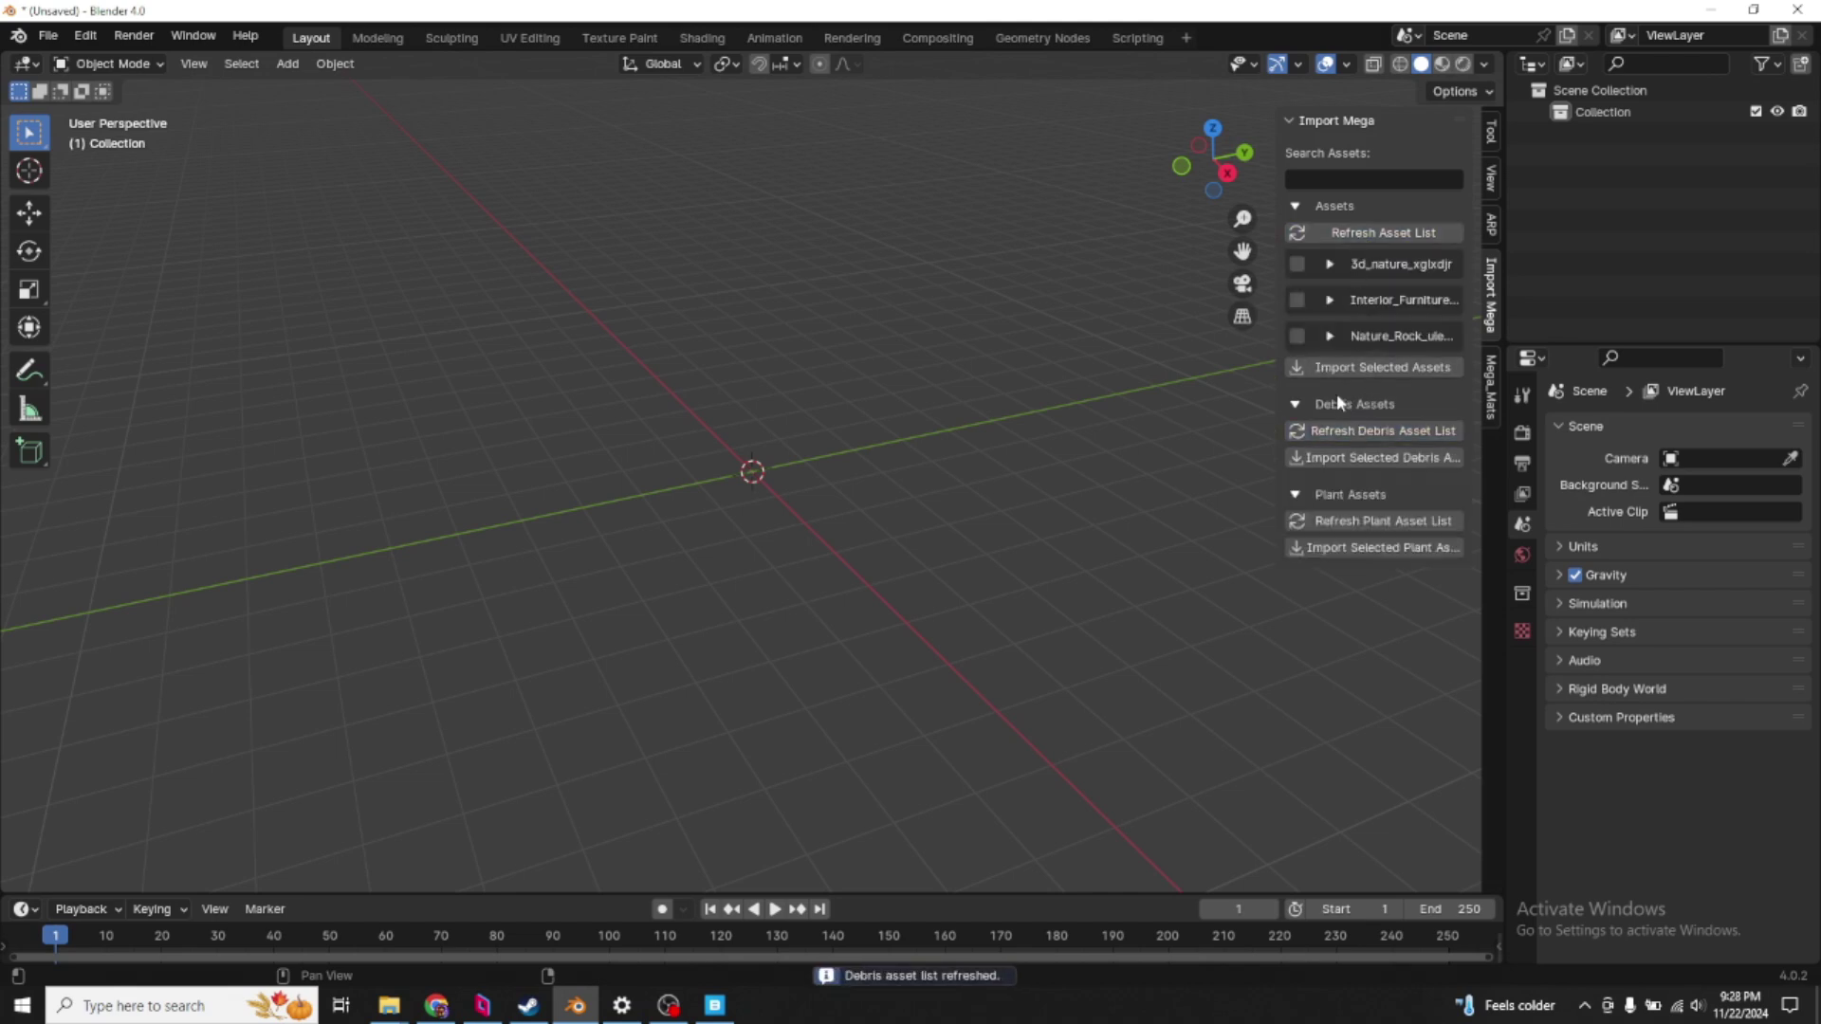
click(1382, 521)
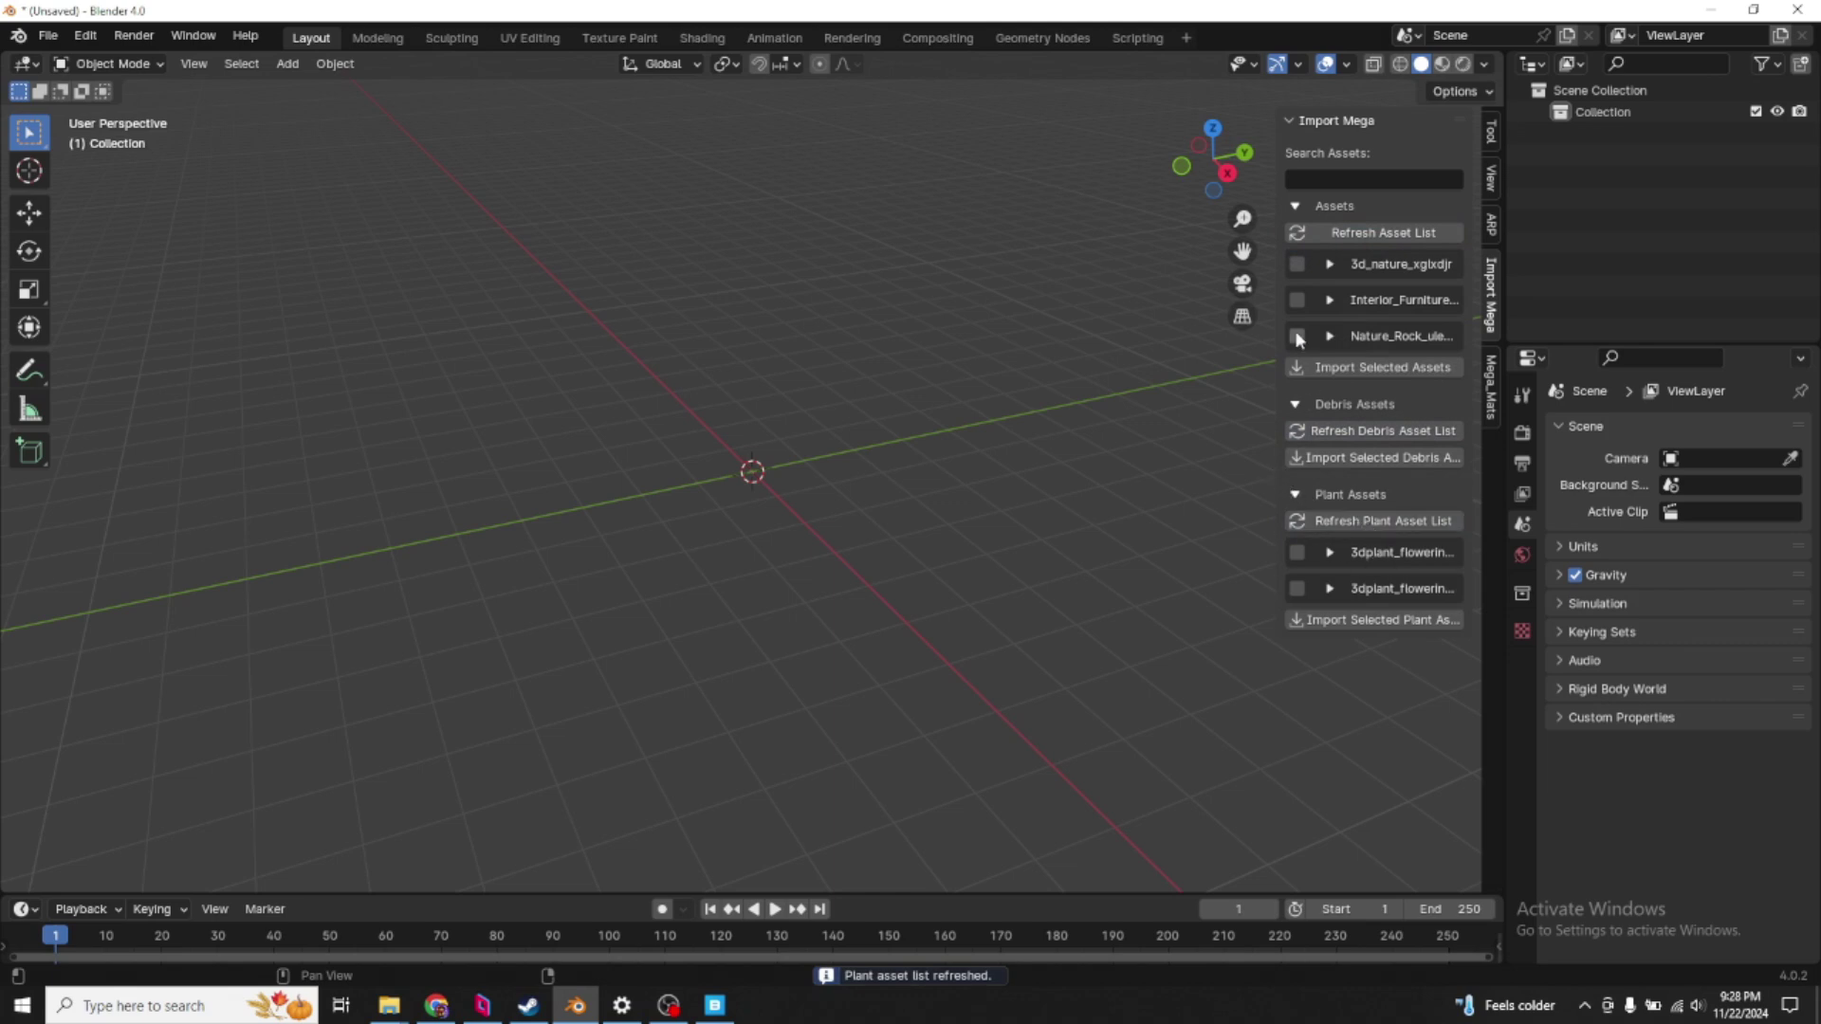
- Expand and collapse the 3d_nature_xglxdjr and Interior_Furniture entries to preview them
click(1328, 265)
click(1326, 265)
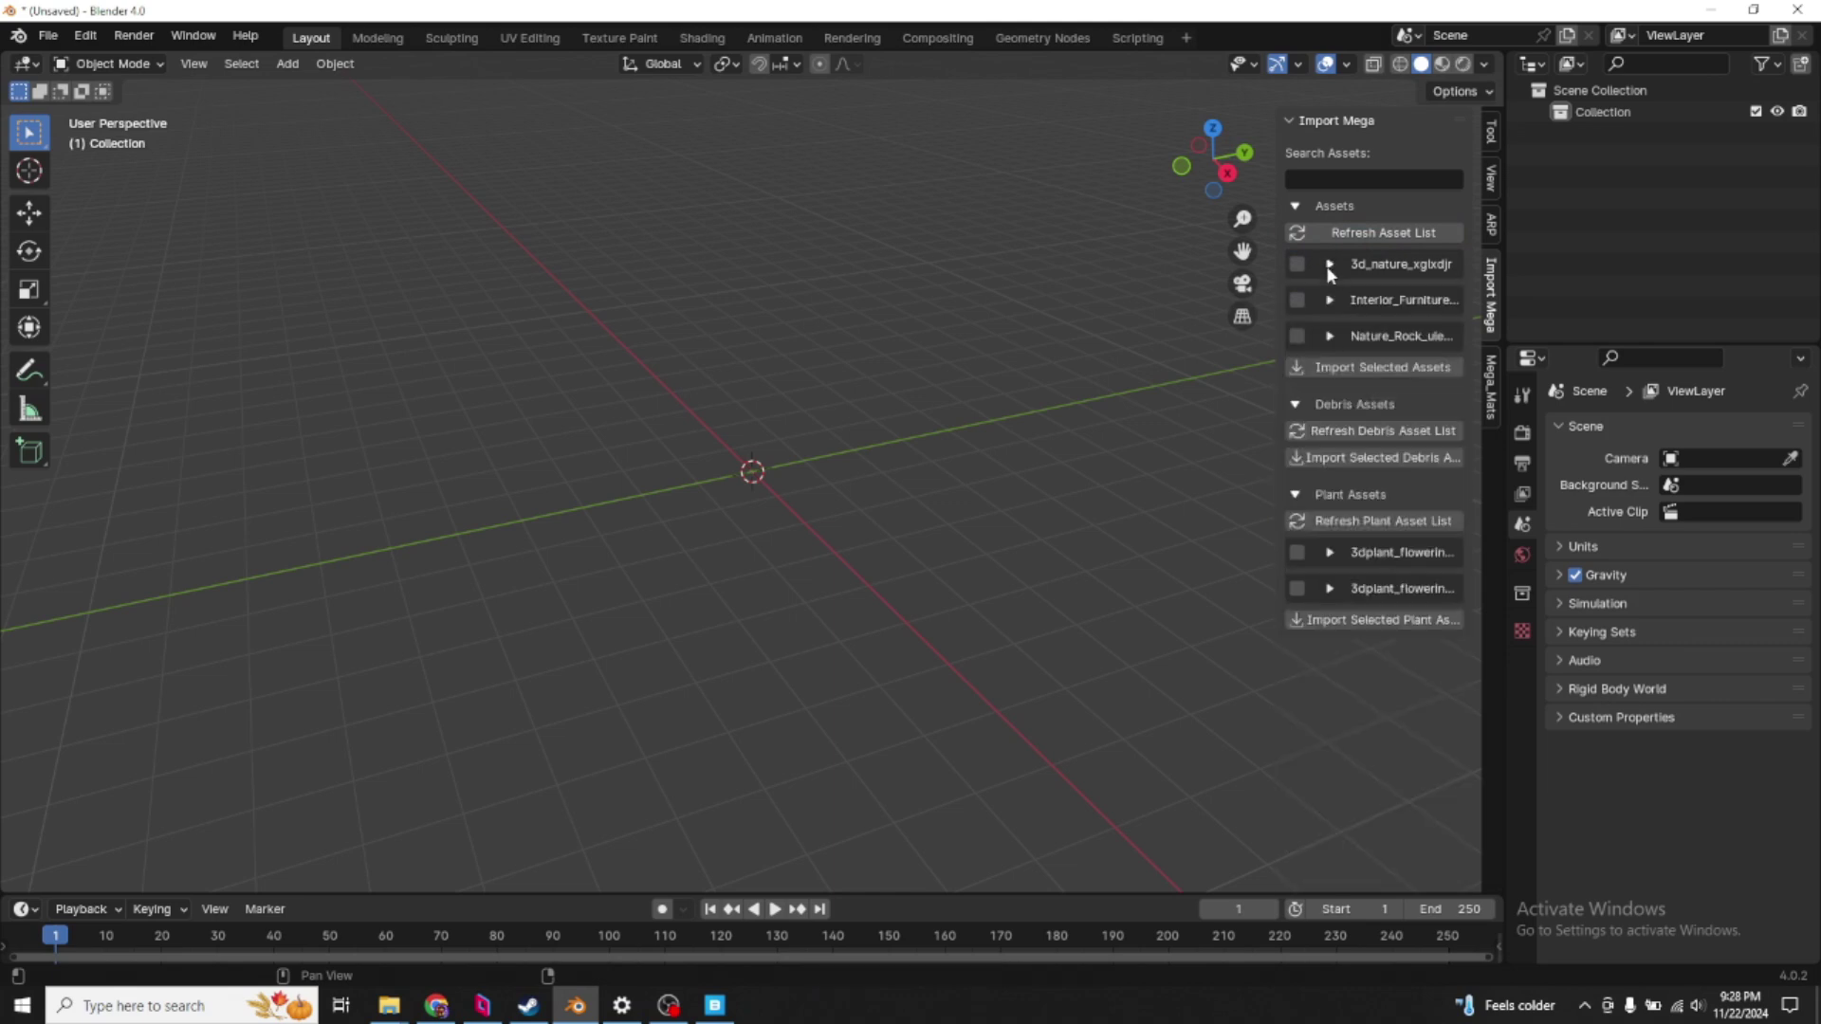
click(1328, 301)
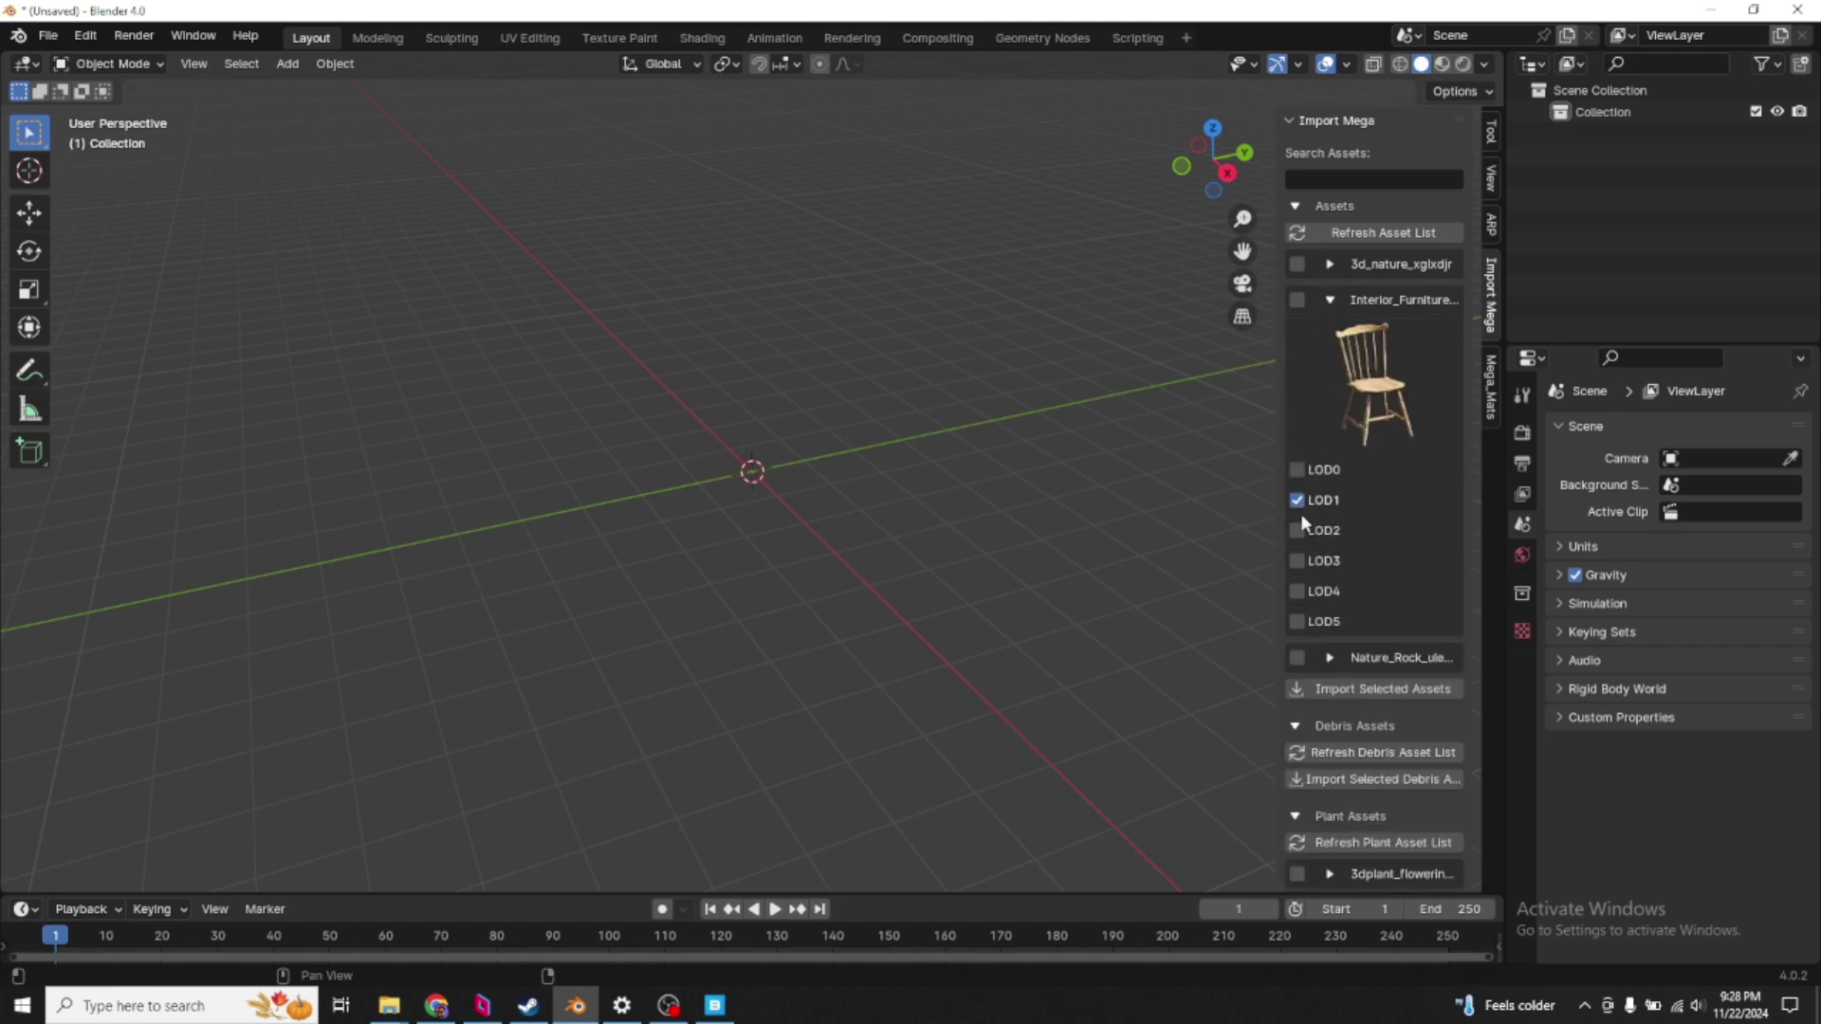
click(1330, 300)
click(1330, 300)
click(1331, 301)
click(1330, 301)
click(1331, 300)
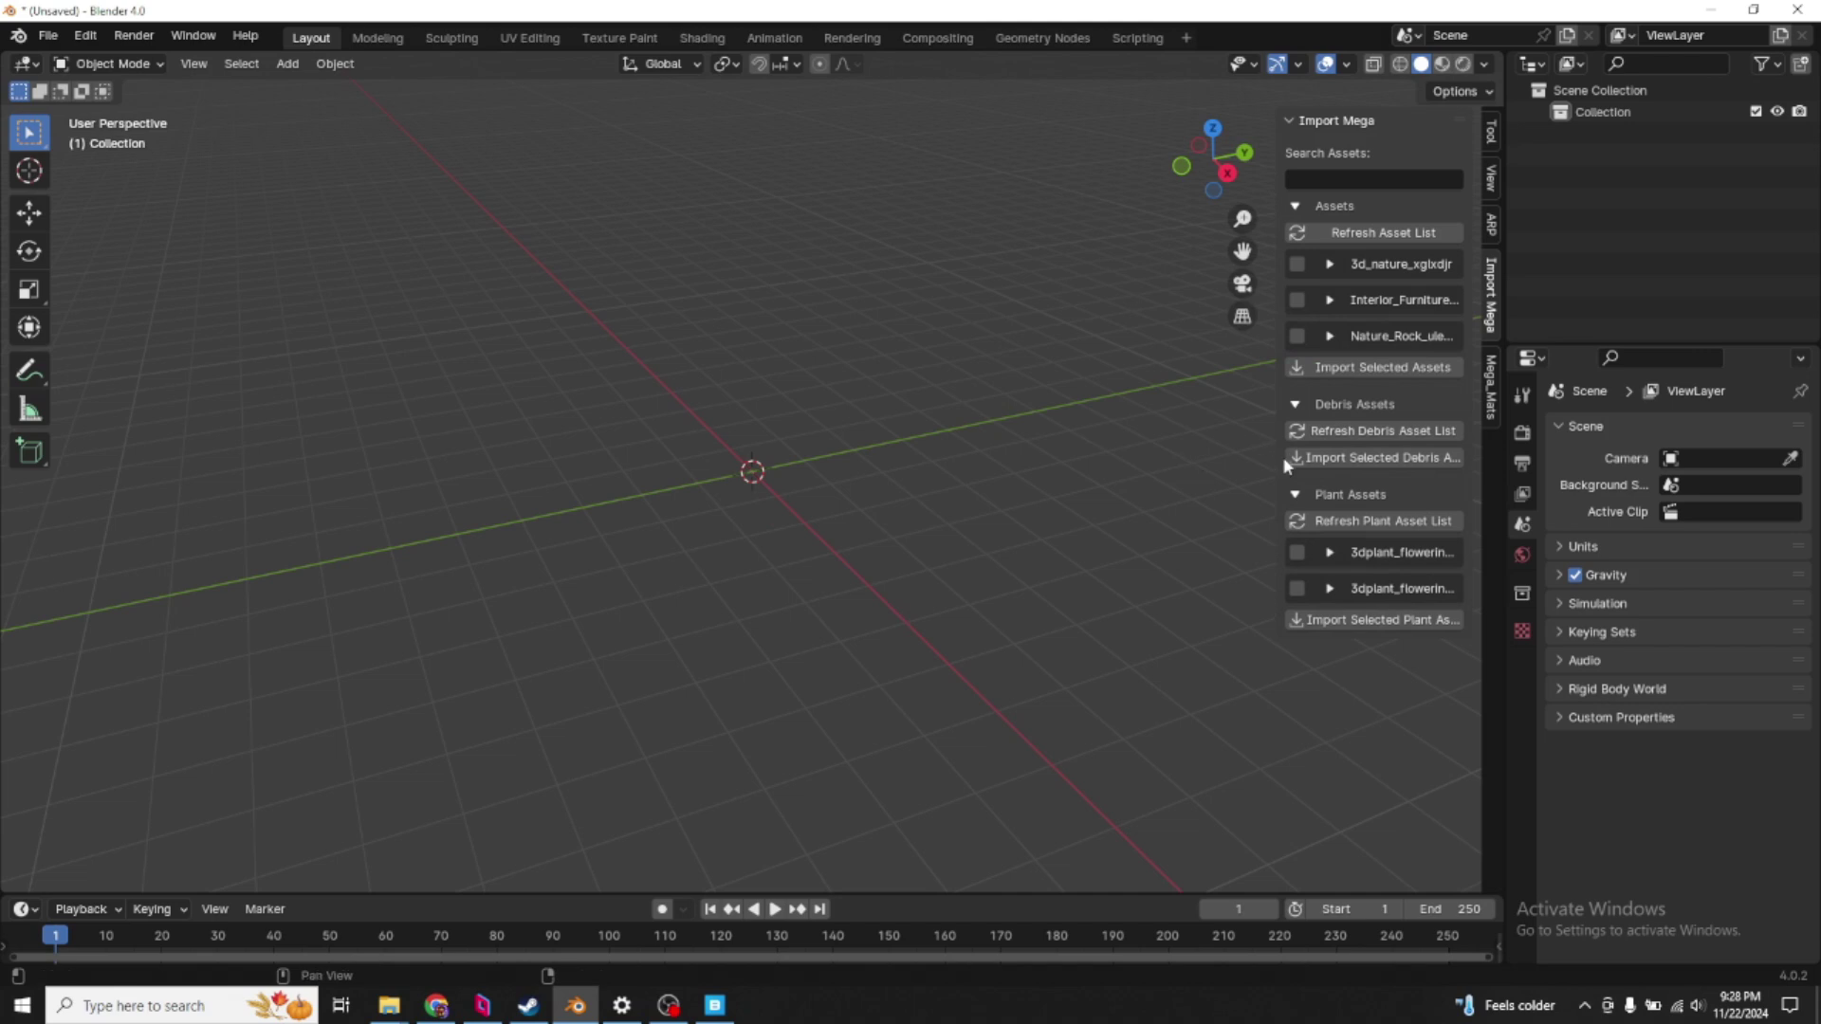
- Widen the sidebar to show full asset names and peek at 3d_nature_xglxdjr
drag(1277, 321, 1185, 293)
click(1237, 262)
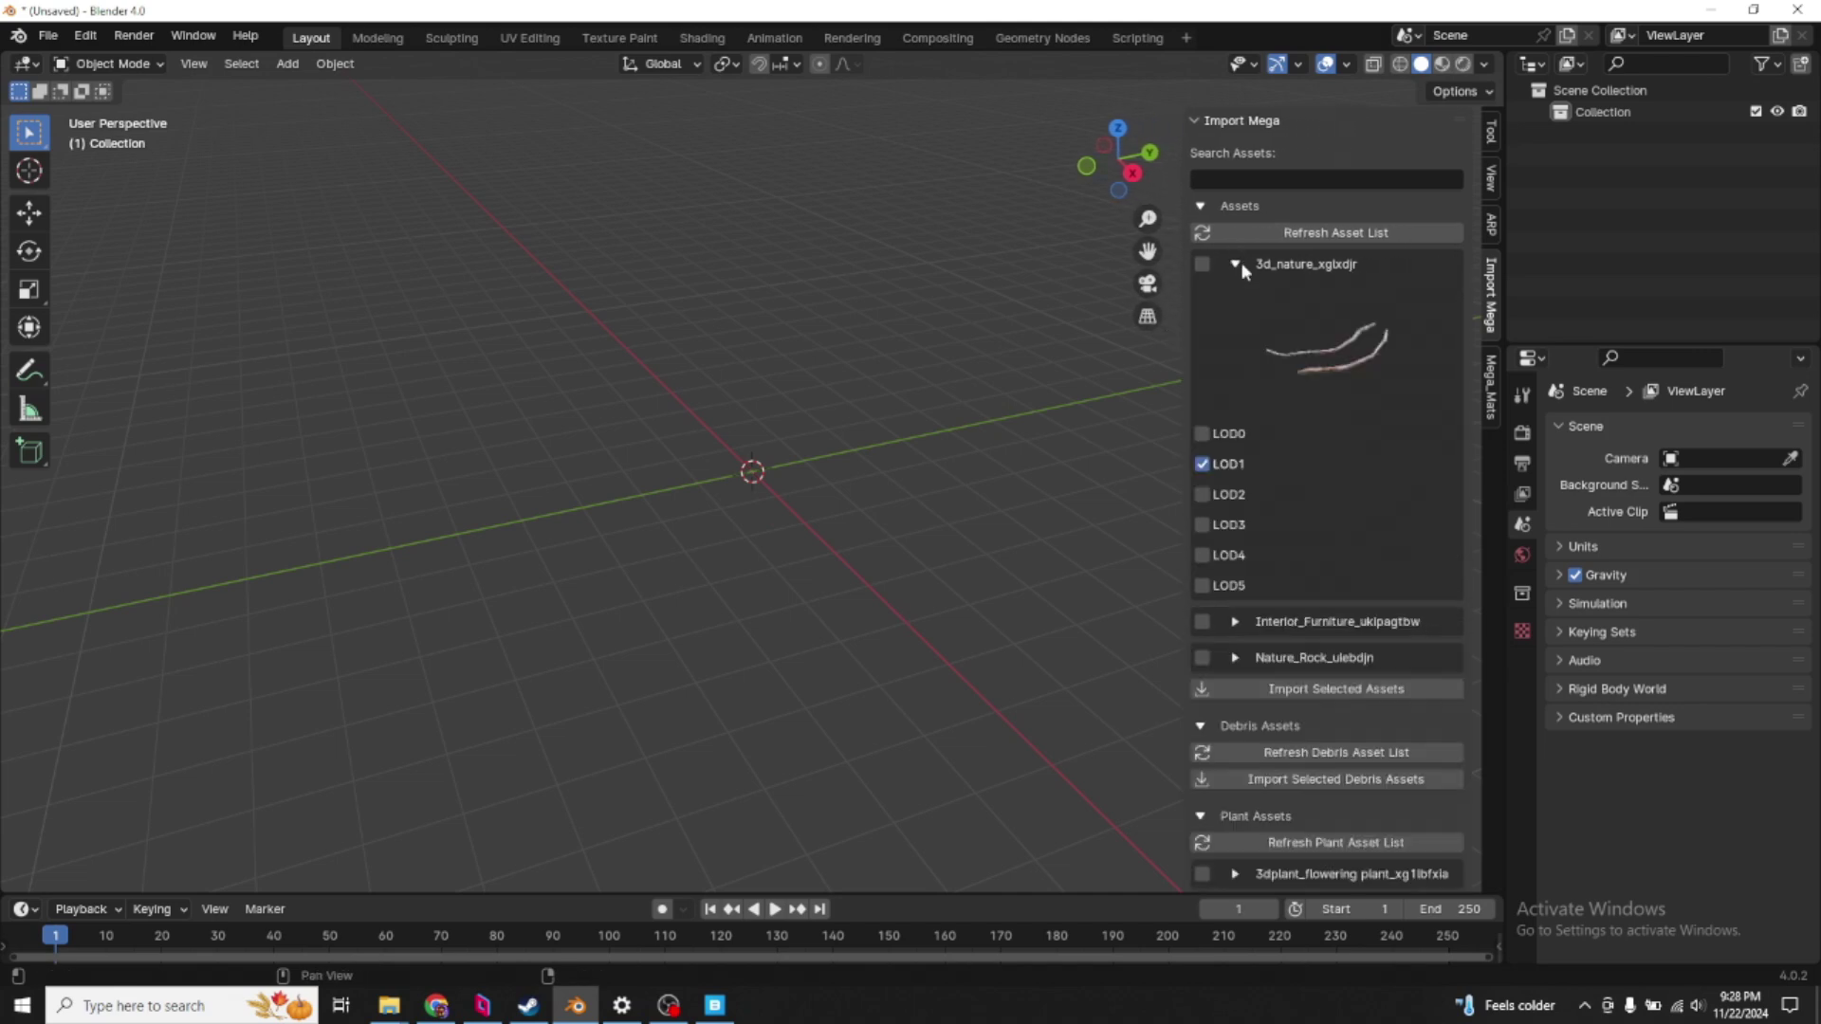
click(1237, 261)
- Import Interior_Furniture_ukipagtbw at LOD2 and view it textured in the Shading workspace
click(1236, 300)
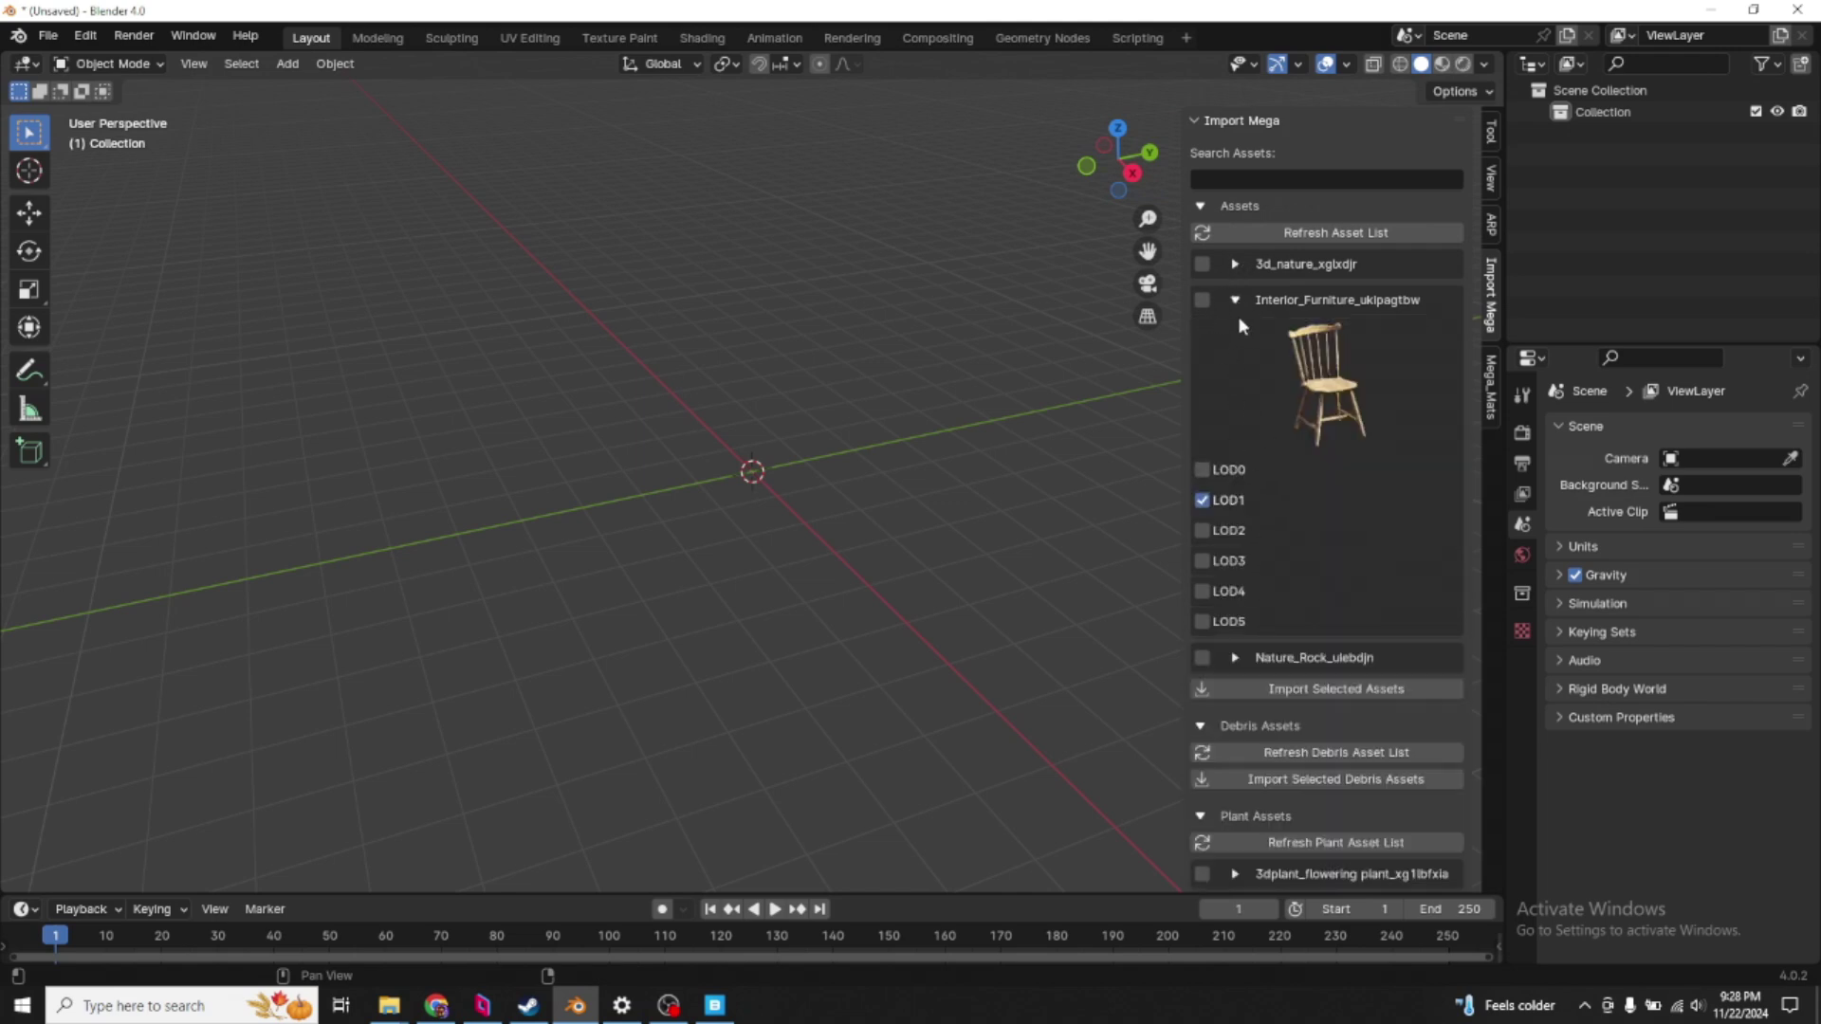
click(1205, 531)
click(1202, 301)
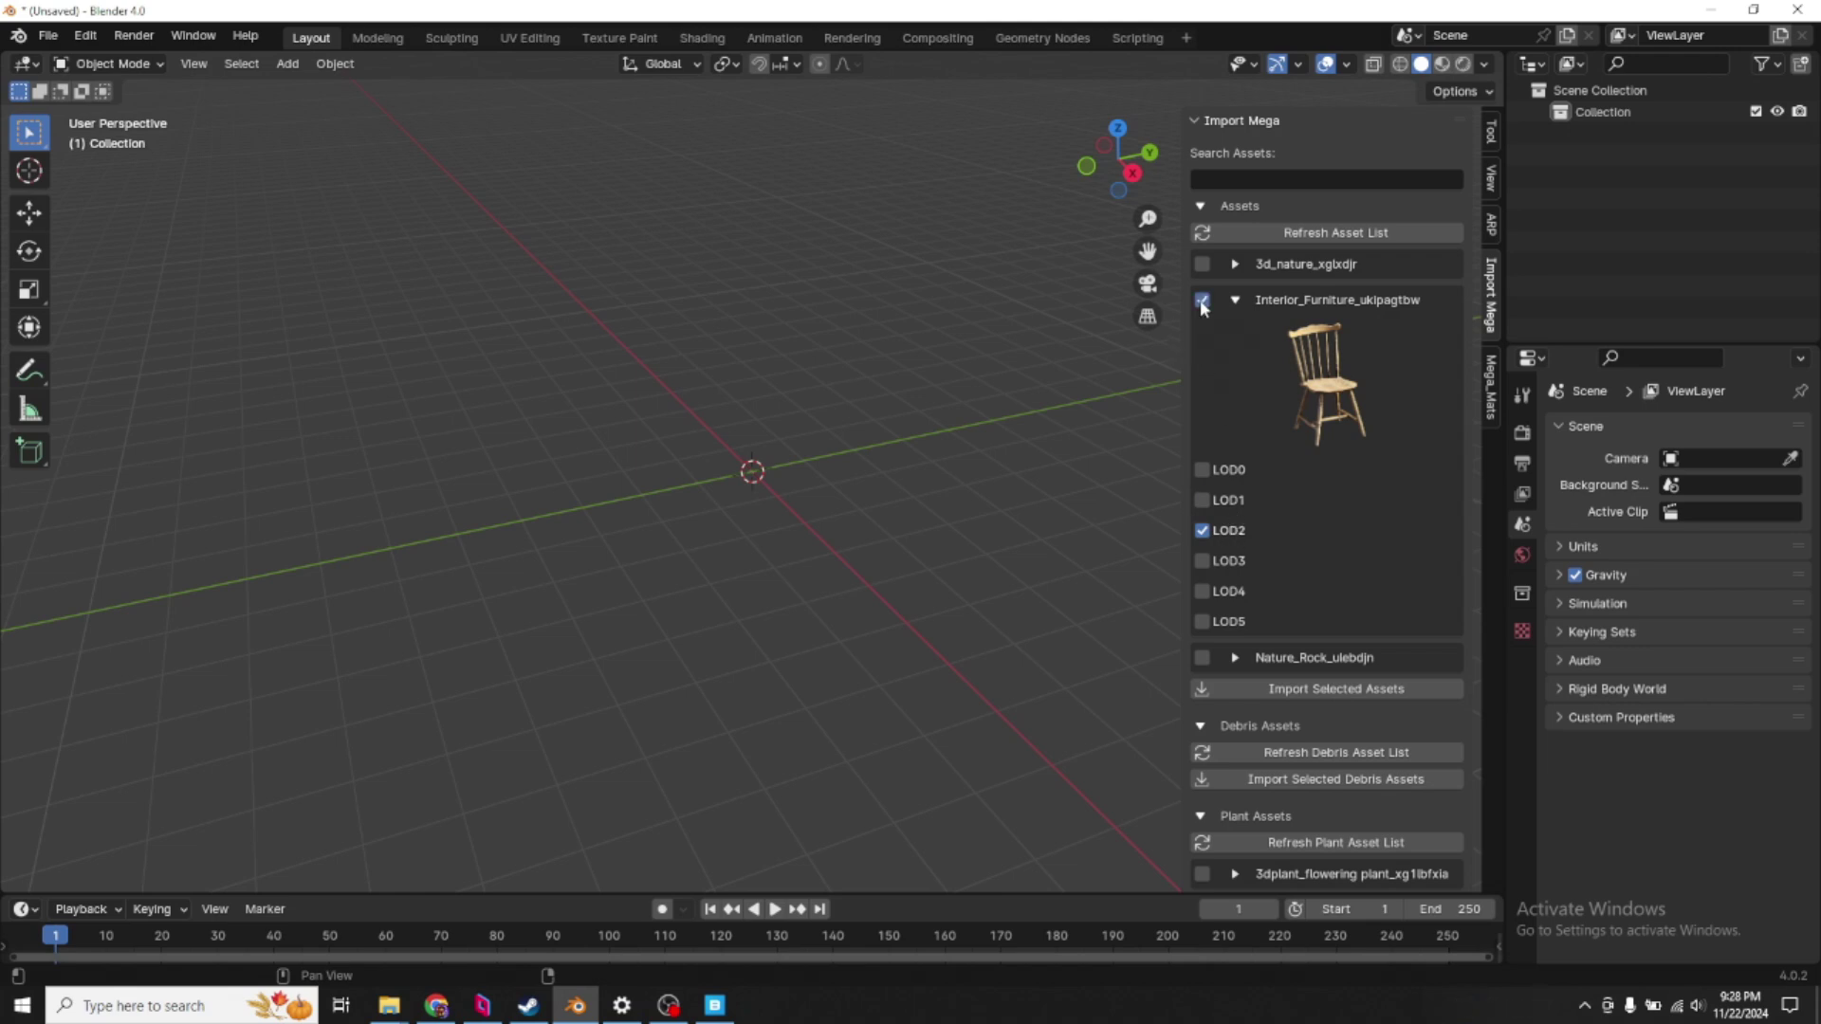
click(1305, 691)
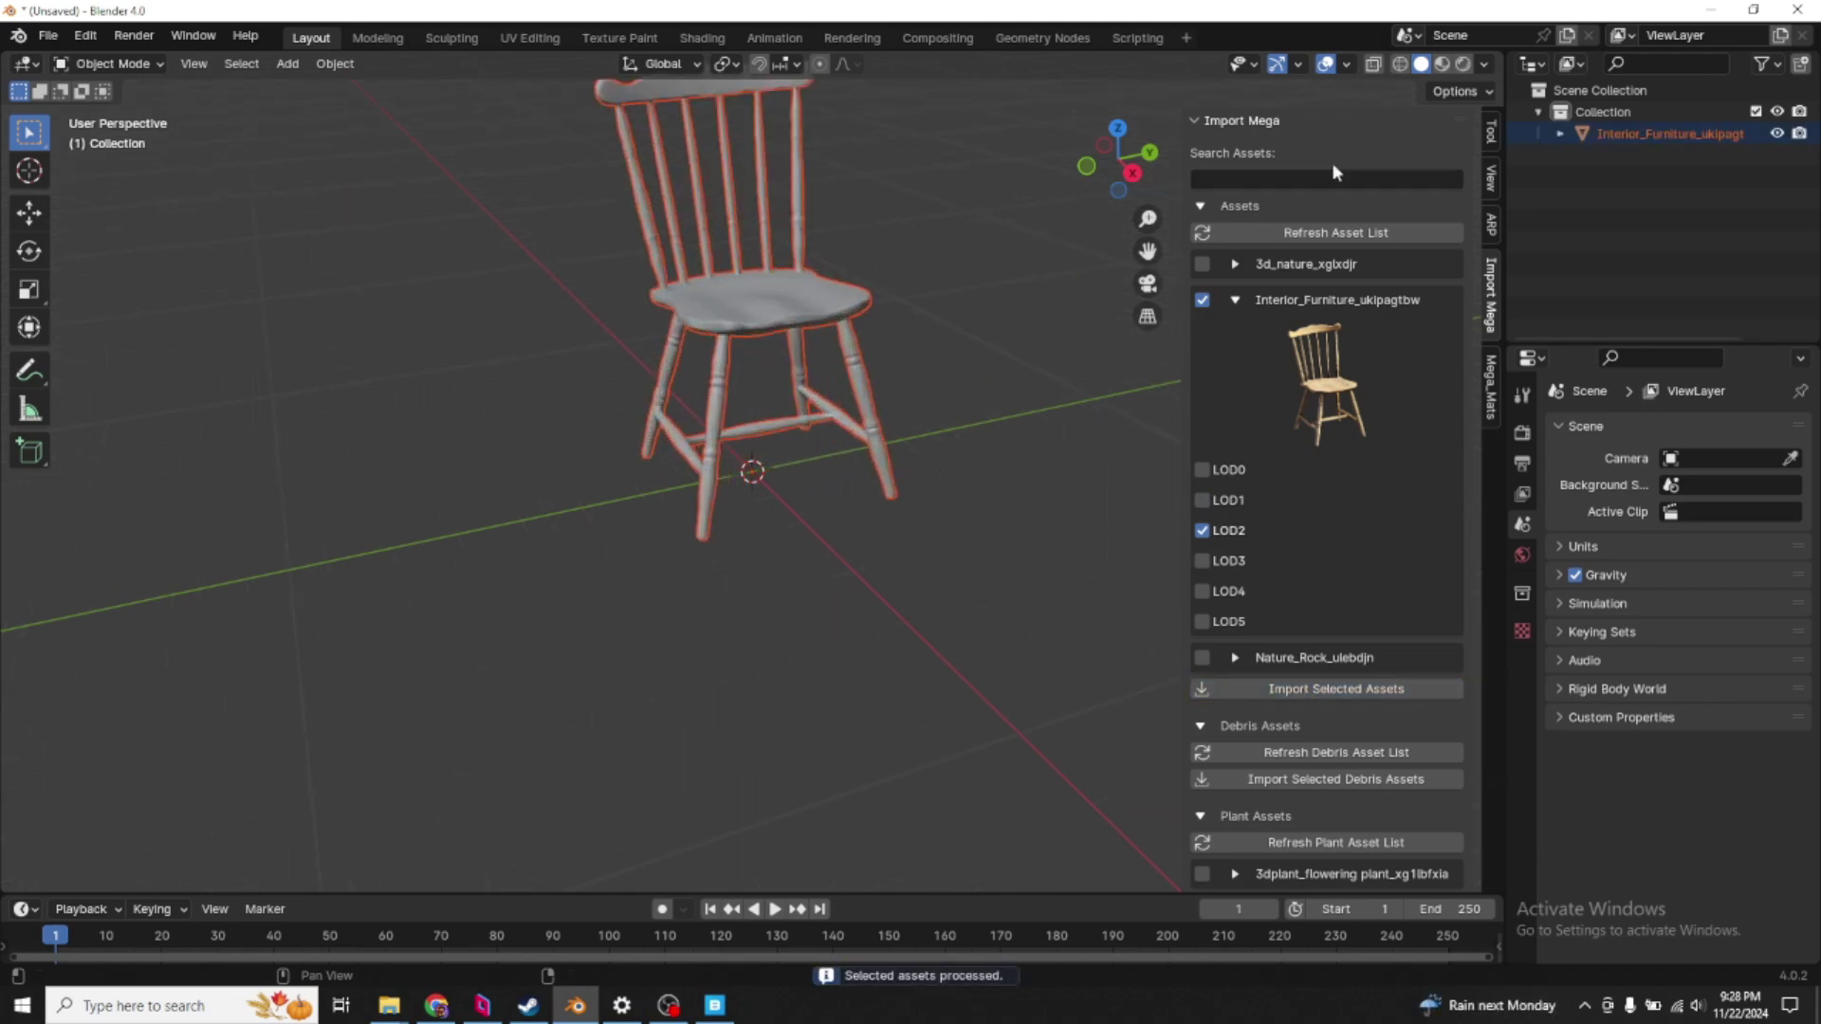
click(1442, 63)
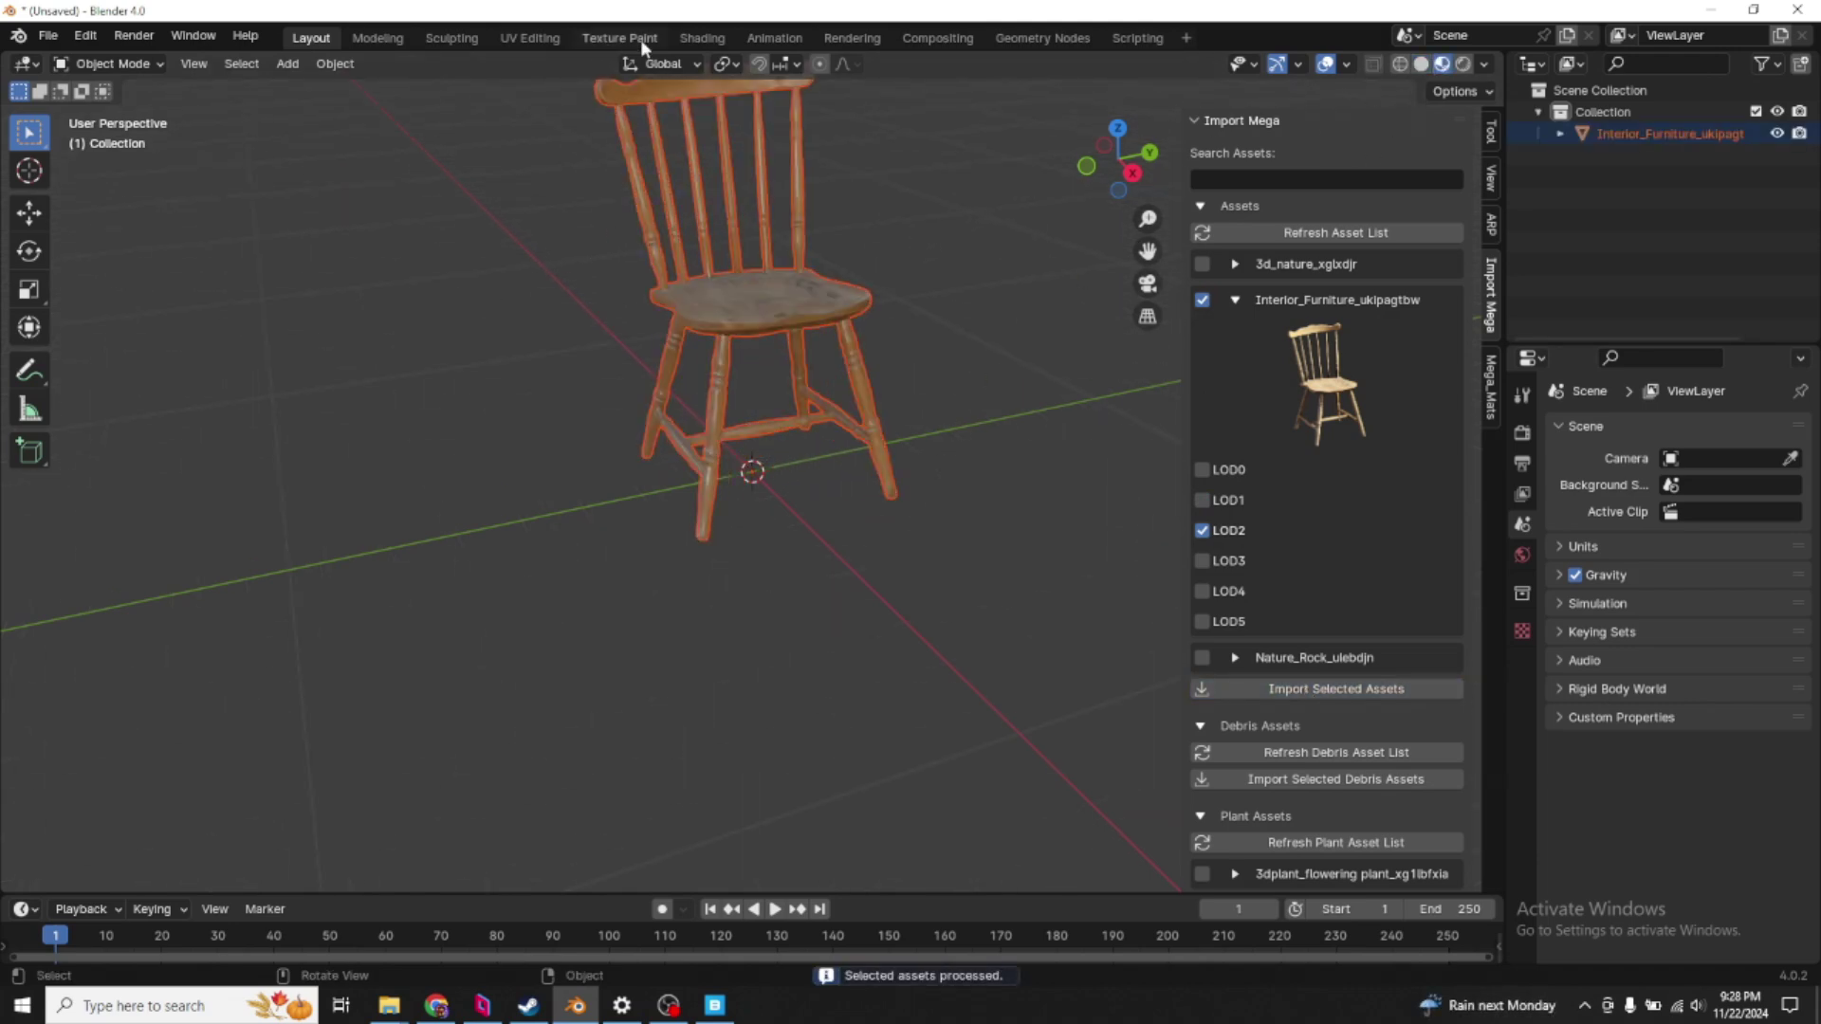
click(717, 40)
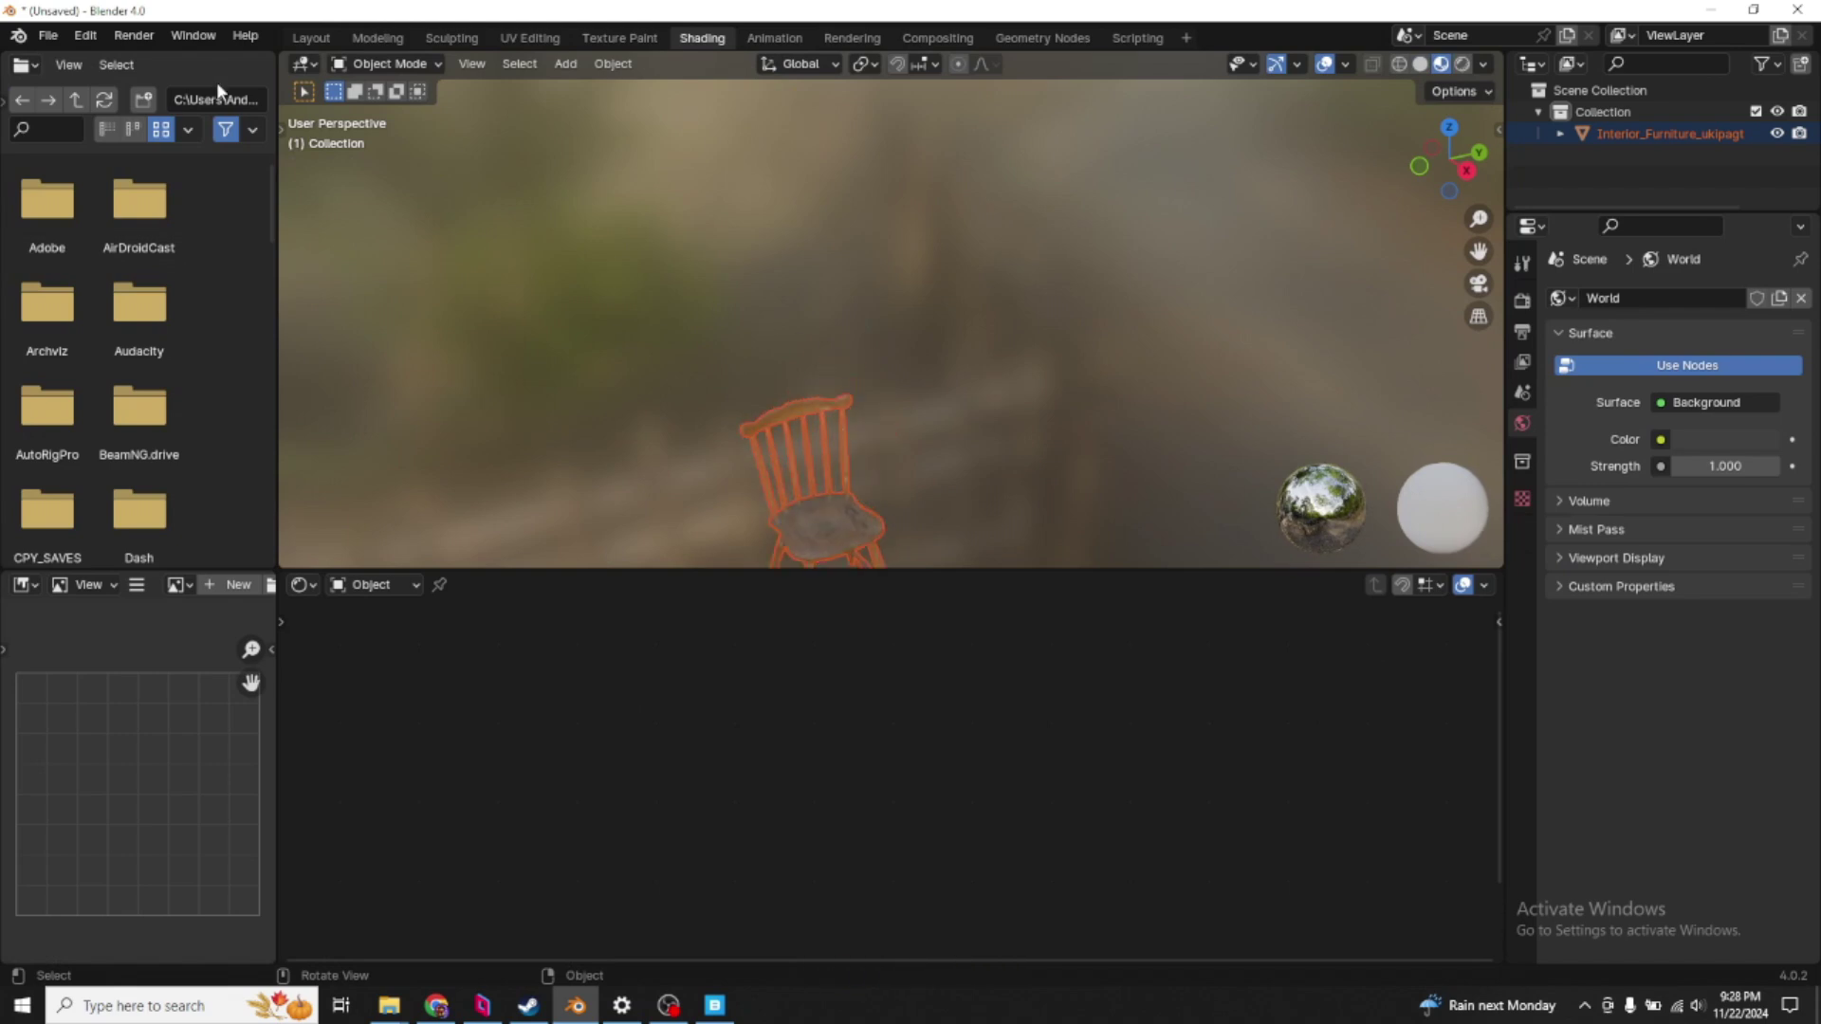
- Remove the file browser, select the chair, and examine its Roughness and Normal texture nodes before returning to Layout
drag(289, 54, 142, 190)
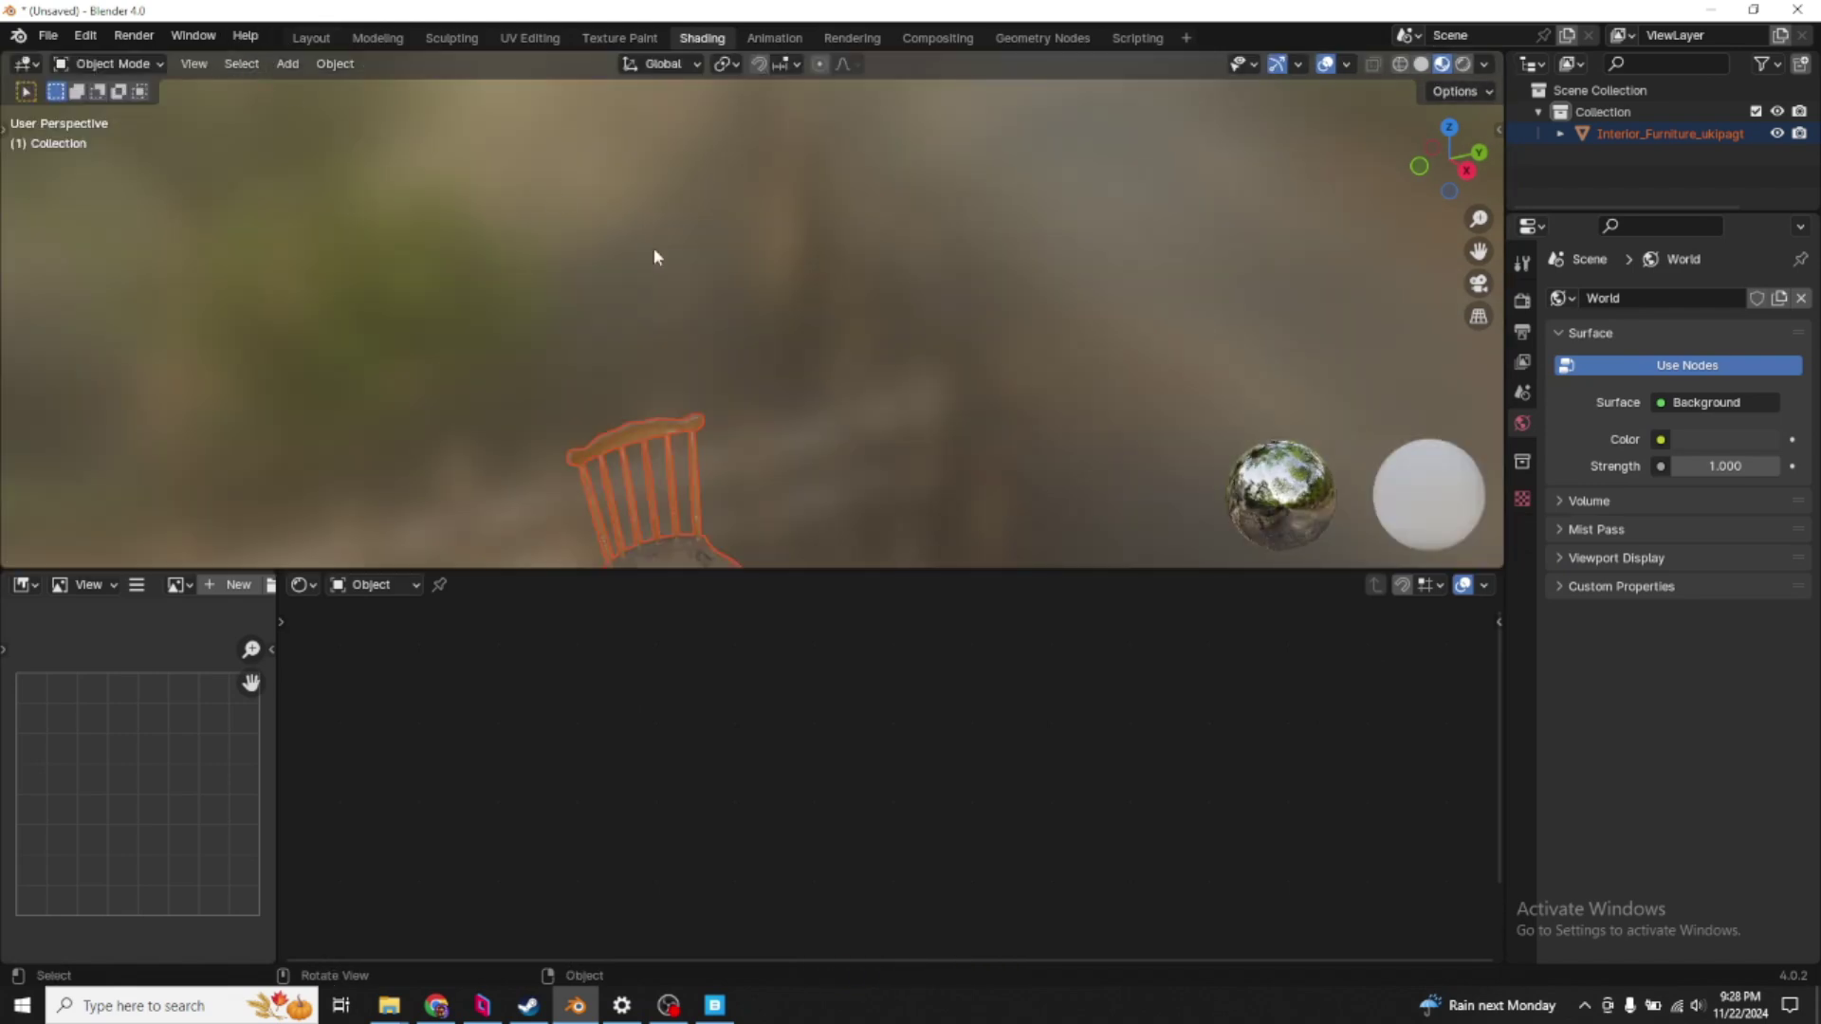
click(650, 449)
scroll(811, 736, down, 2)
middle_drag(823, 810, 923, 716)
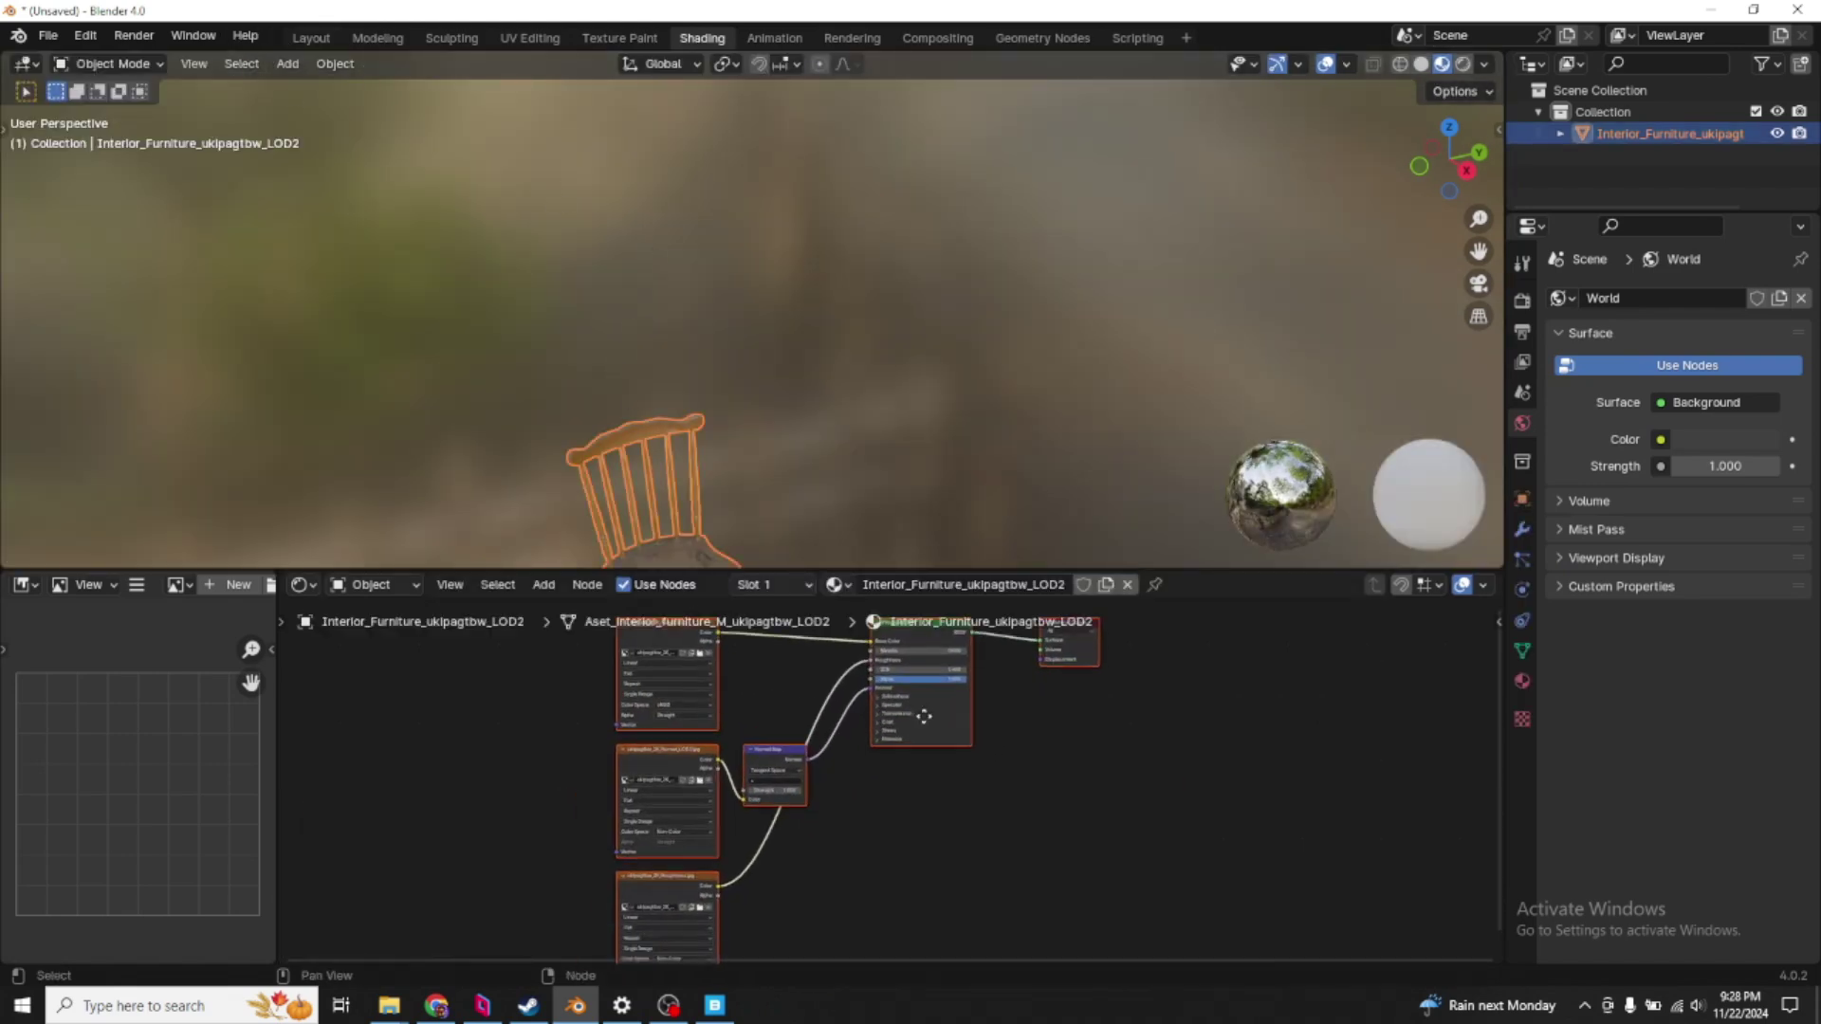
scroll(886, 825, up, 3)
middle_drag(886, 824, 829, 764)
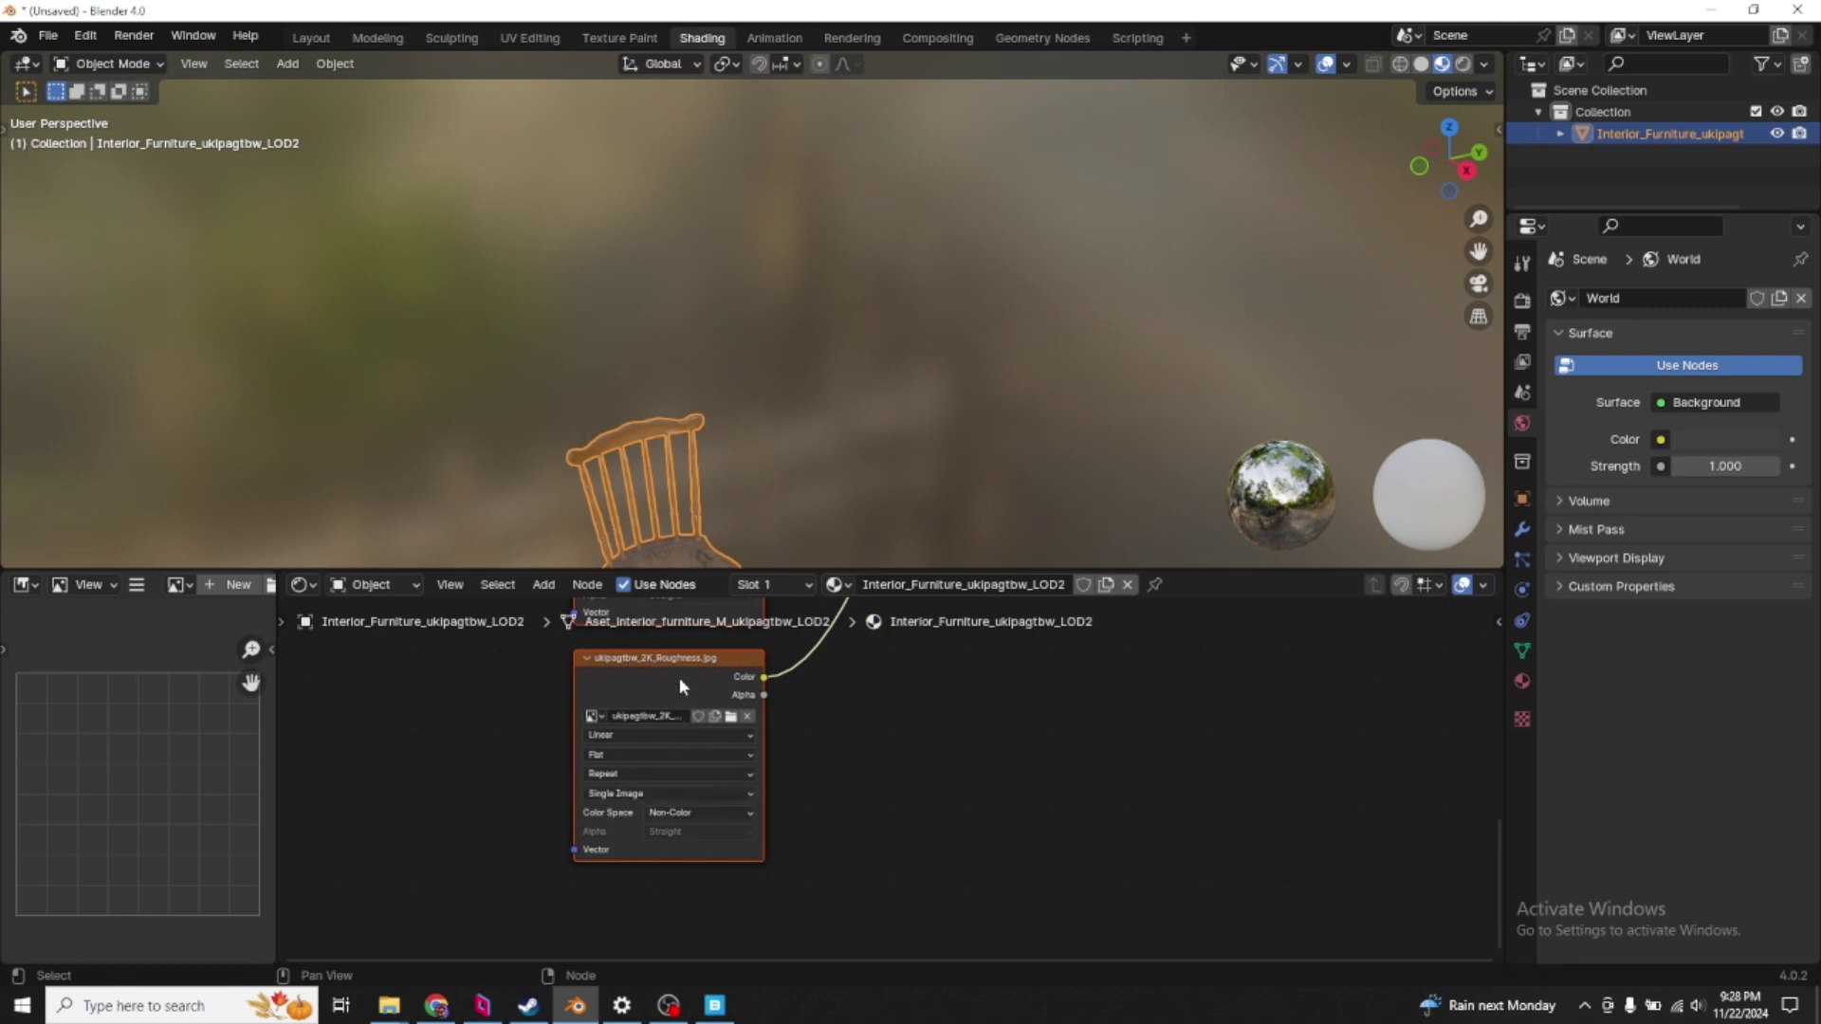
click(655, 684)
middle_drag(692, 688, 753, 801)
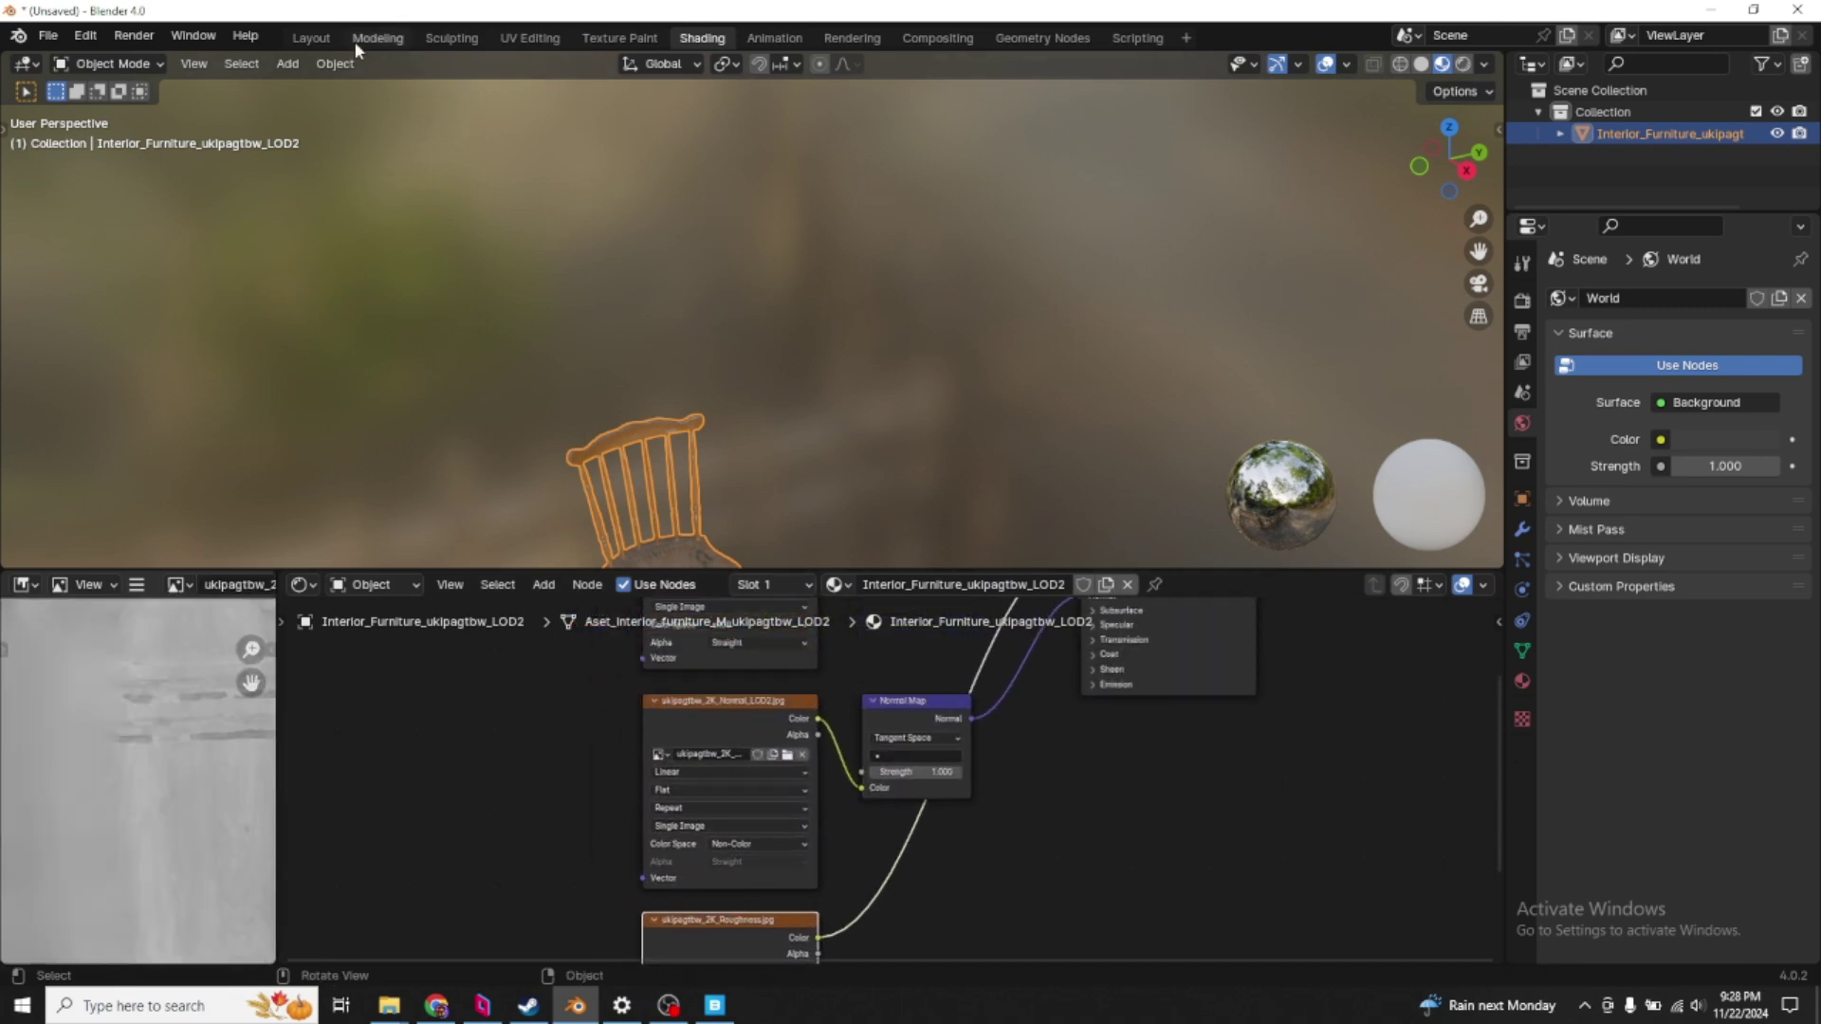
click(318, 40)
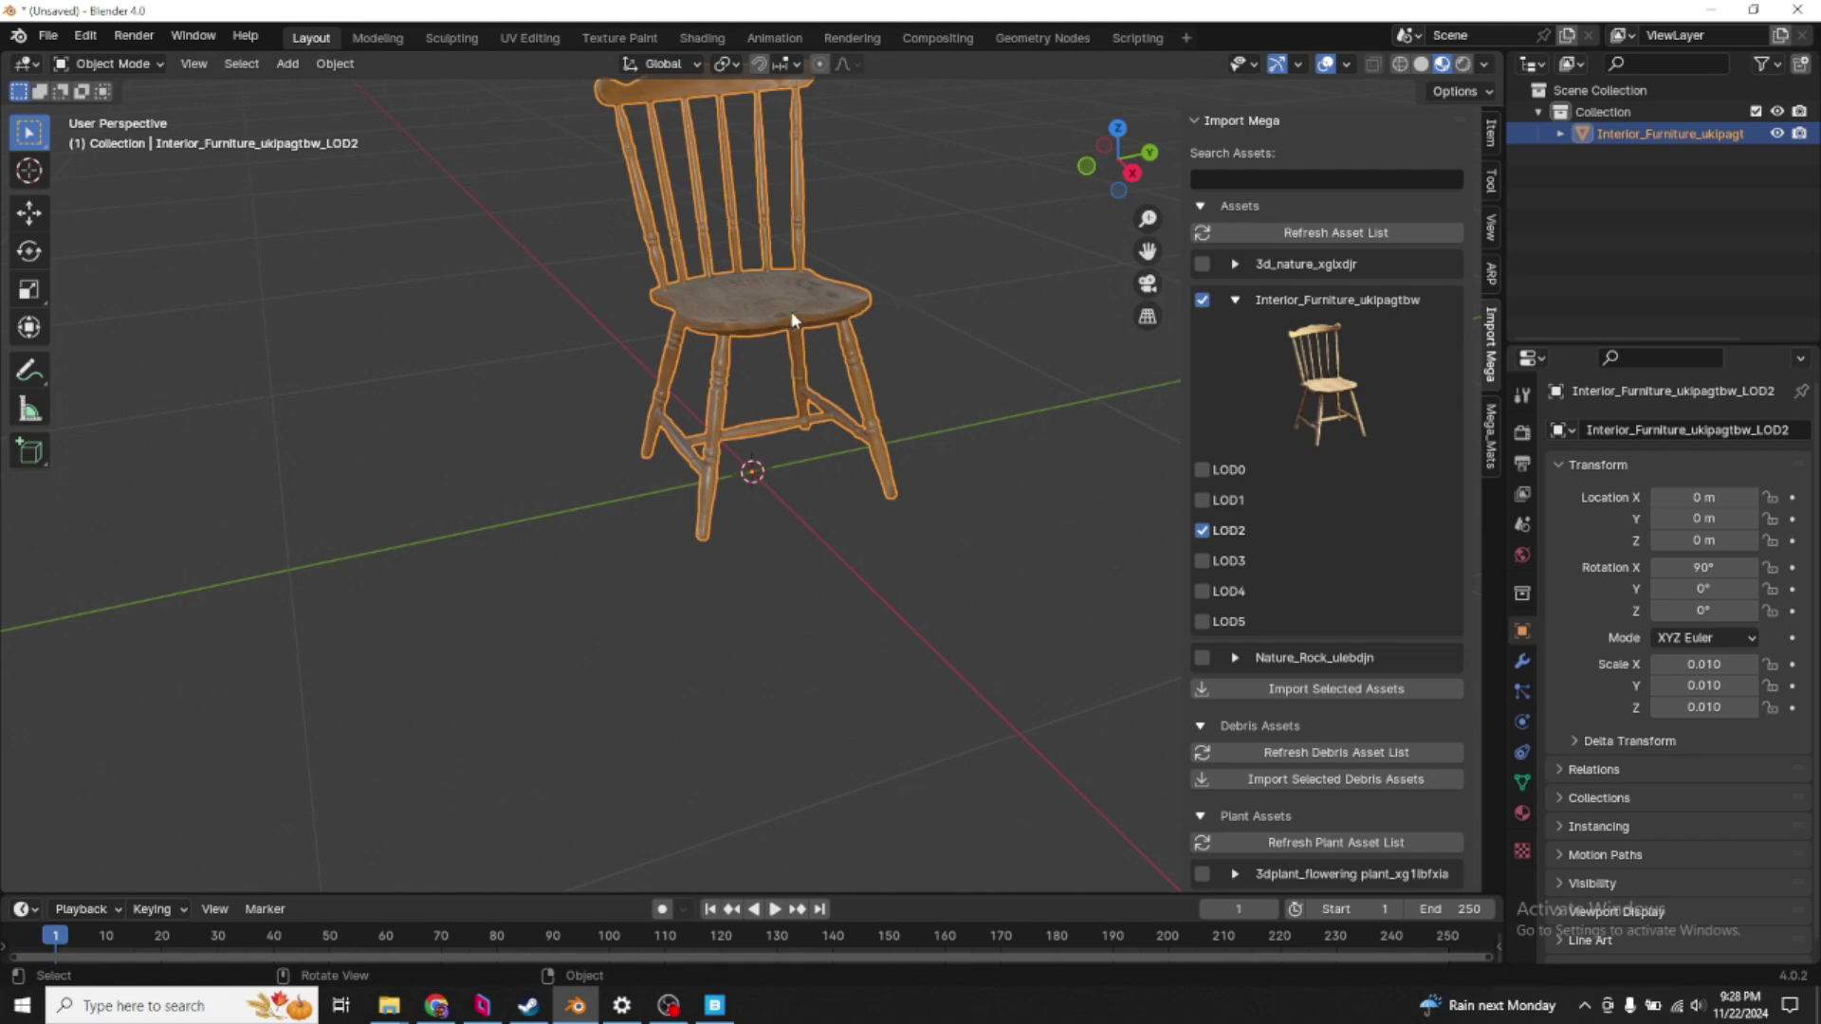
- Delete the imported chair and unmark and collapse the Interior_Furniture asset
key(Delete)
click(1202, 300)
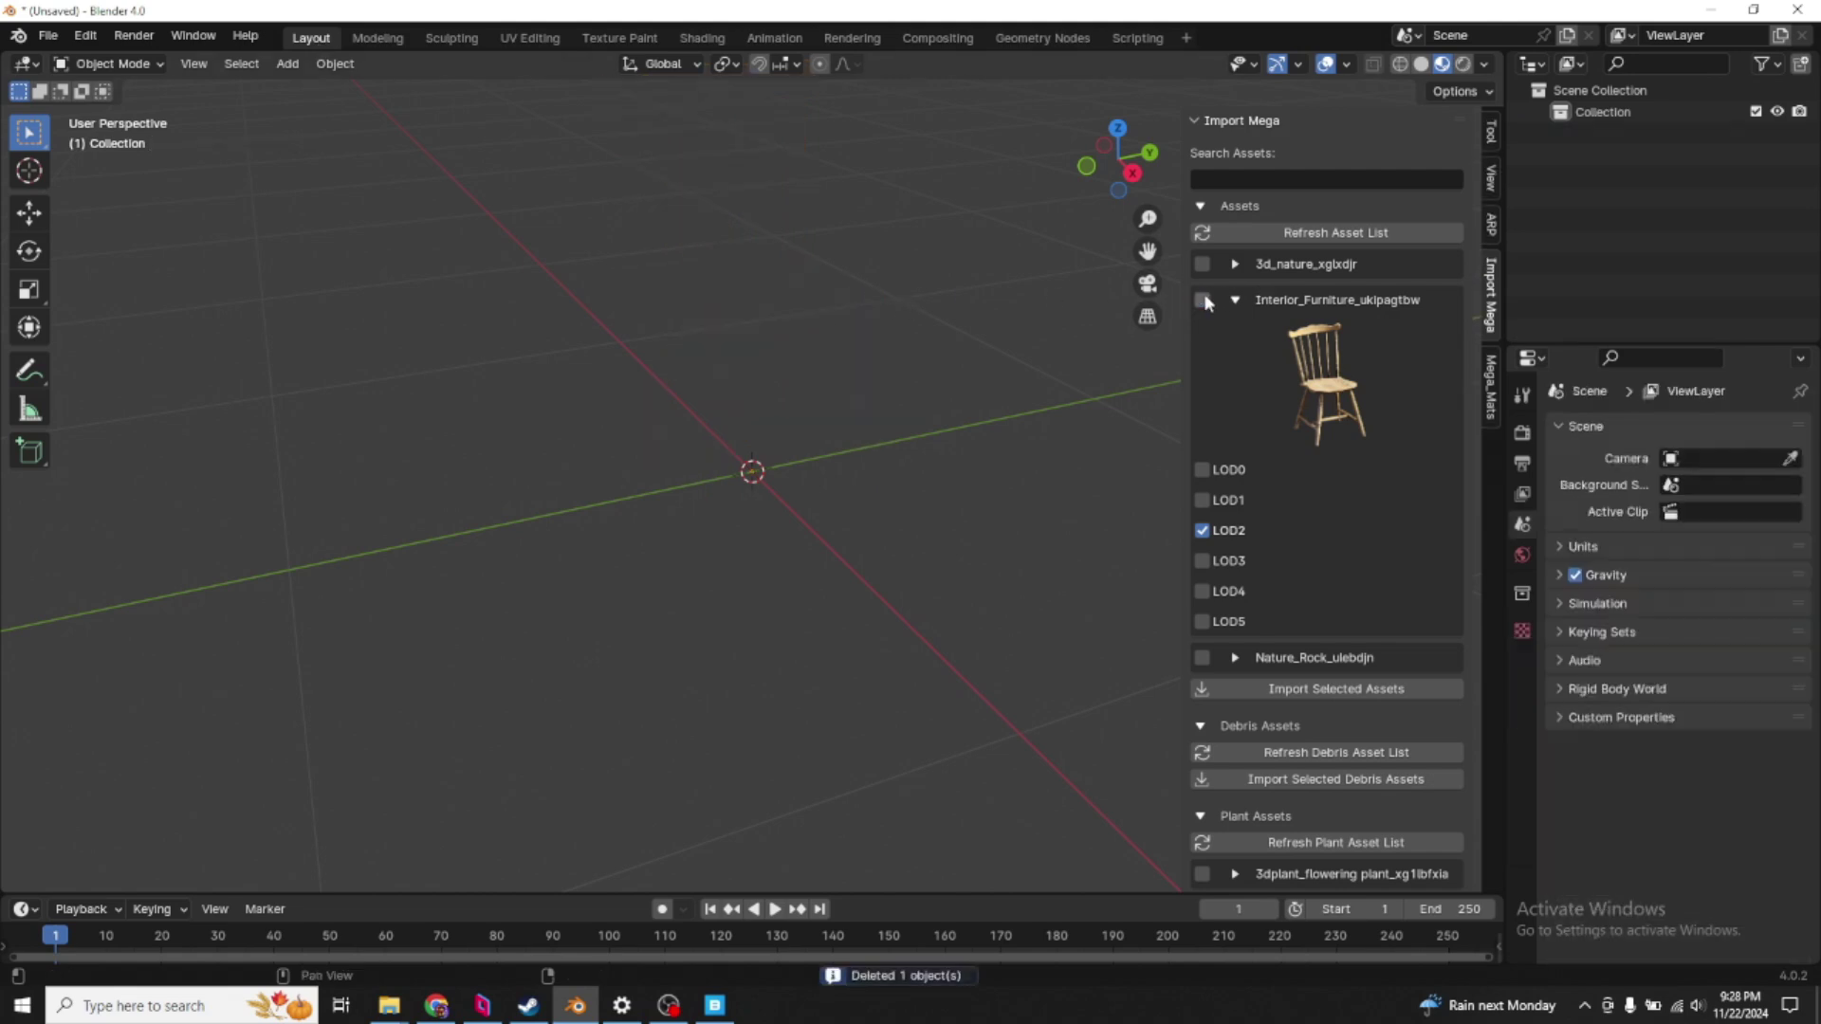
click(1234, 300)
- Import the 3d_nature_xglxdjr twig at LOD3, look it over, then delete it
click(1234, 264)
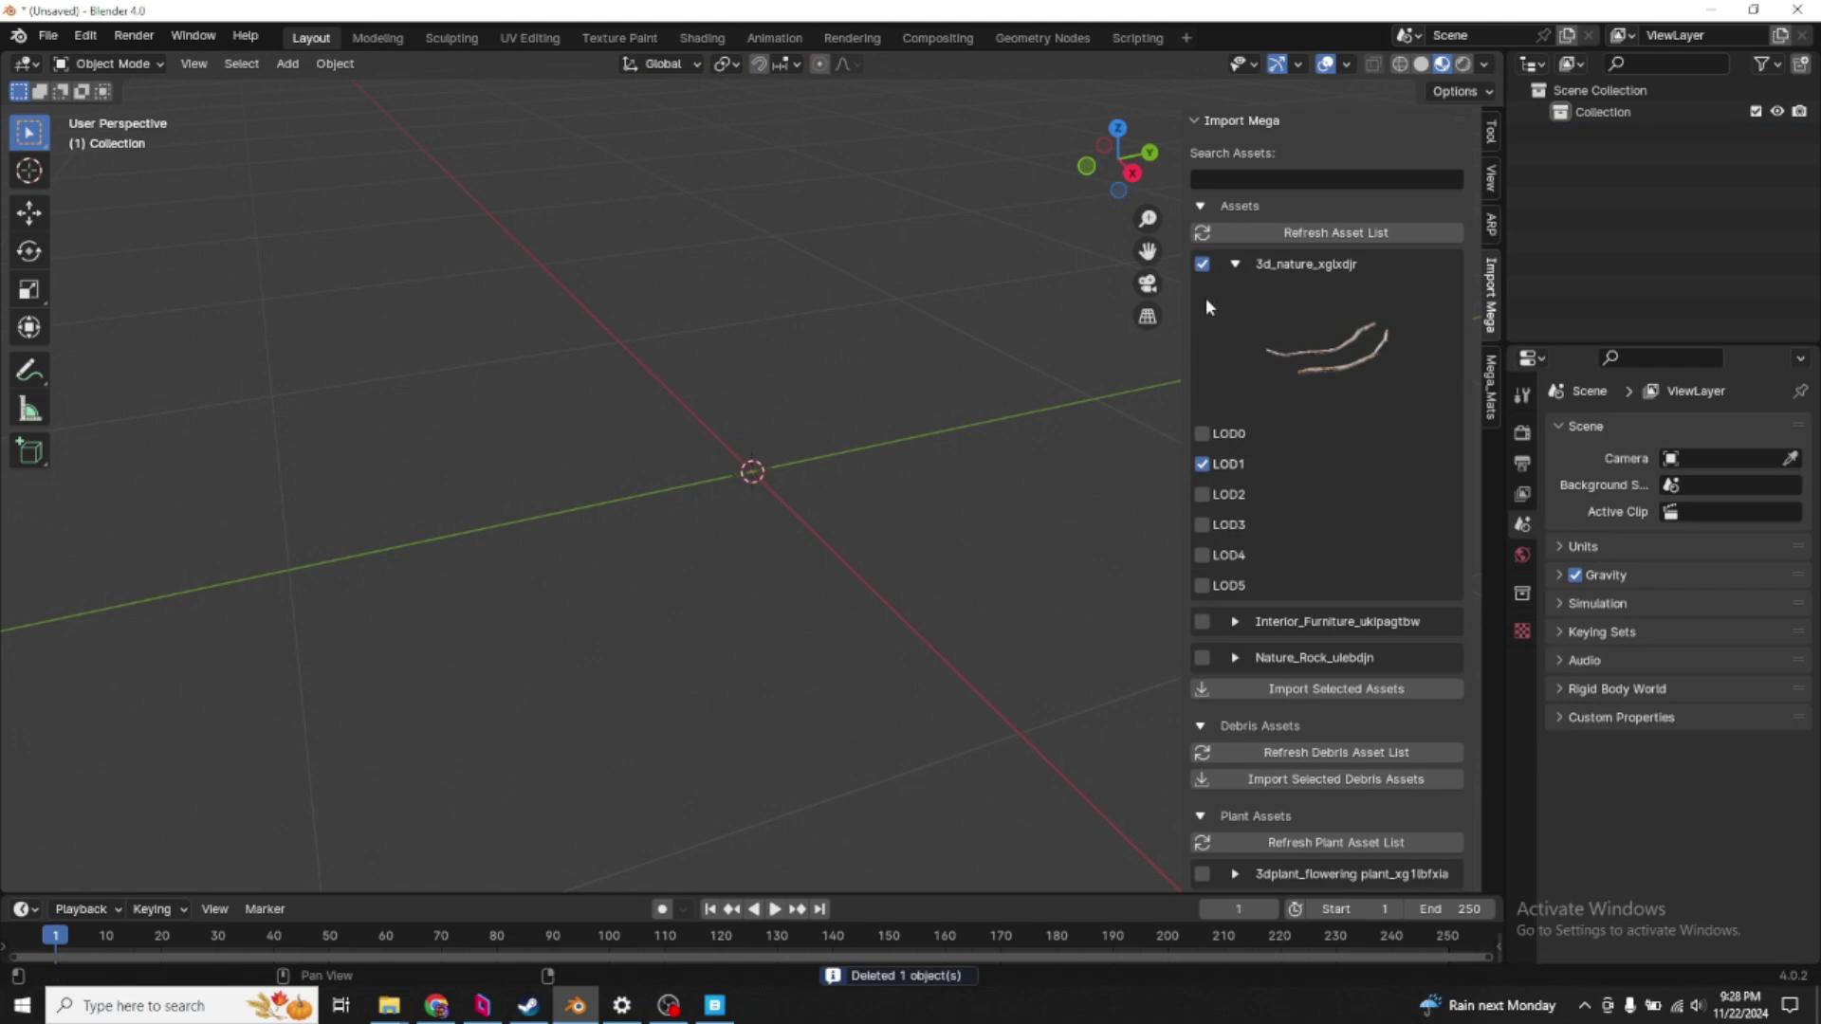
click(1202, 525)
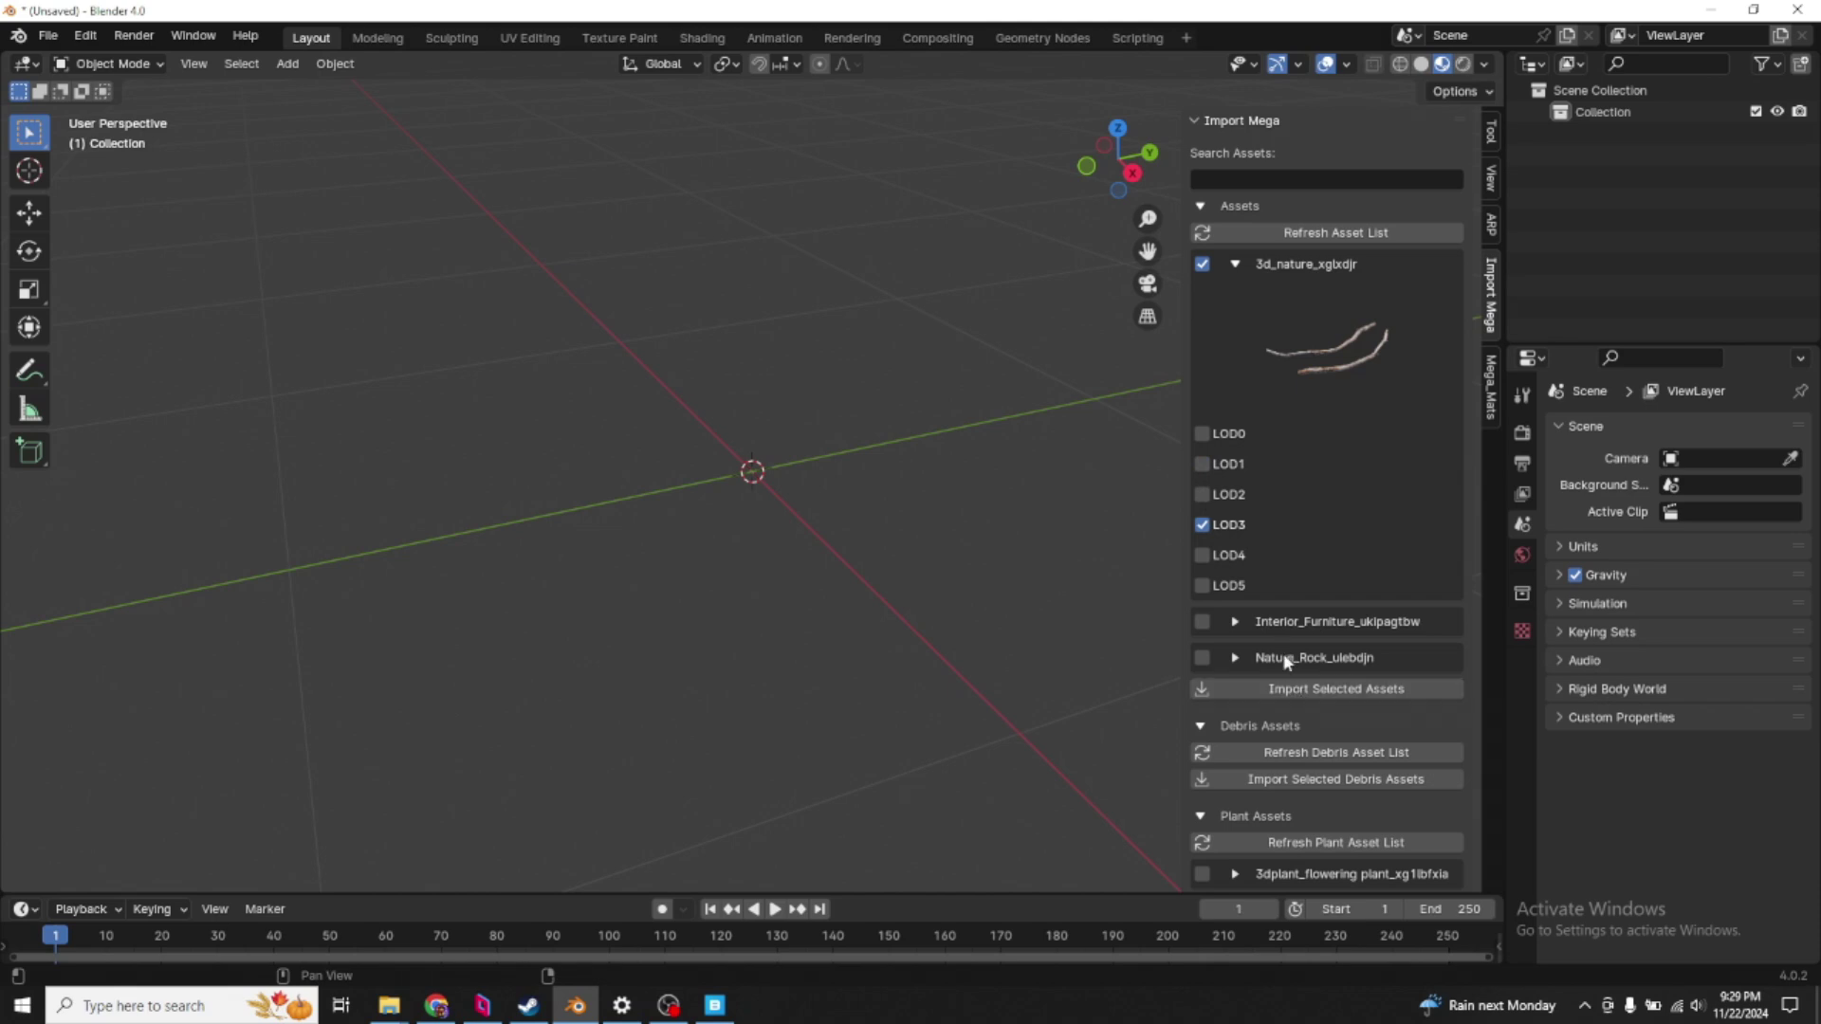
click(1299, 692)
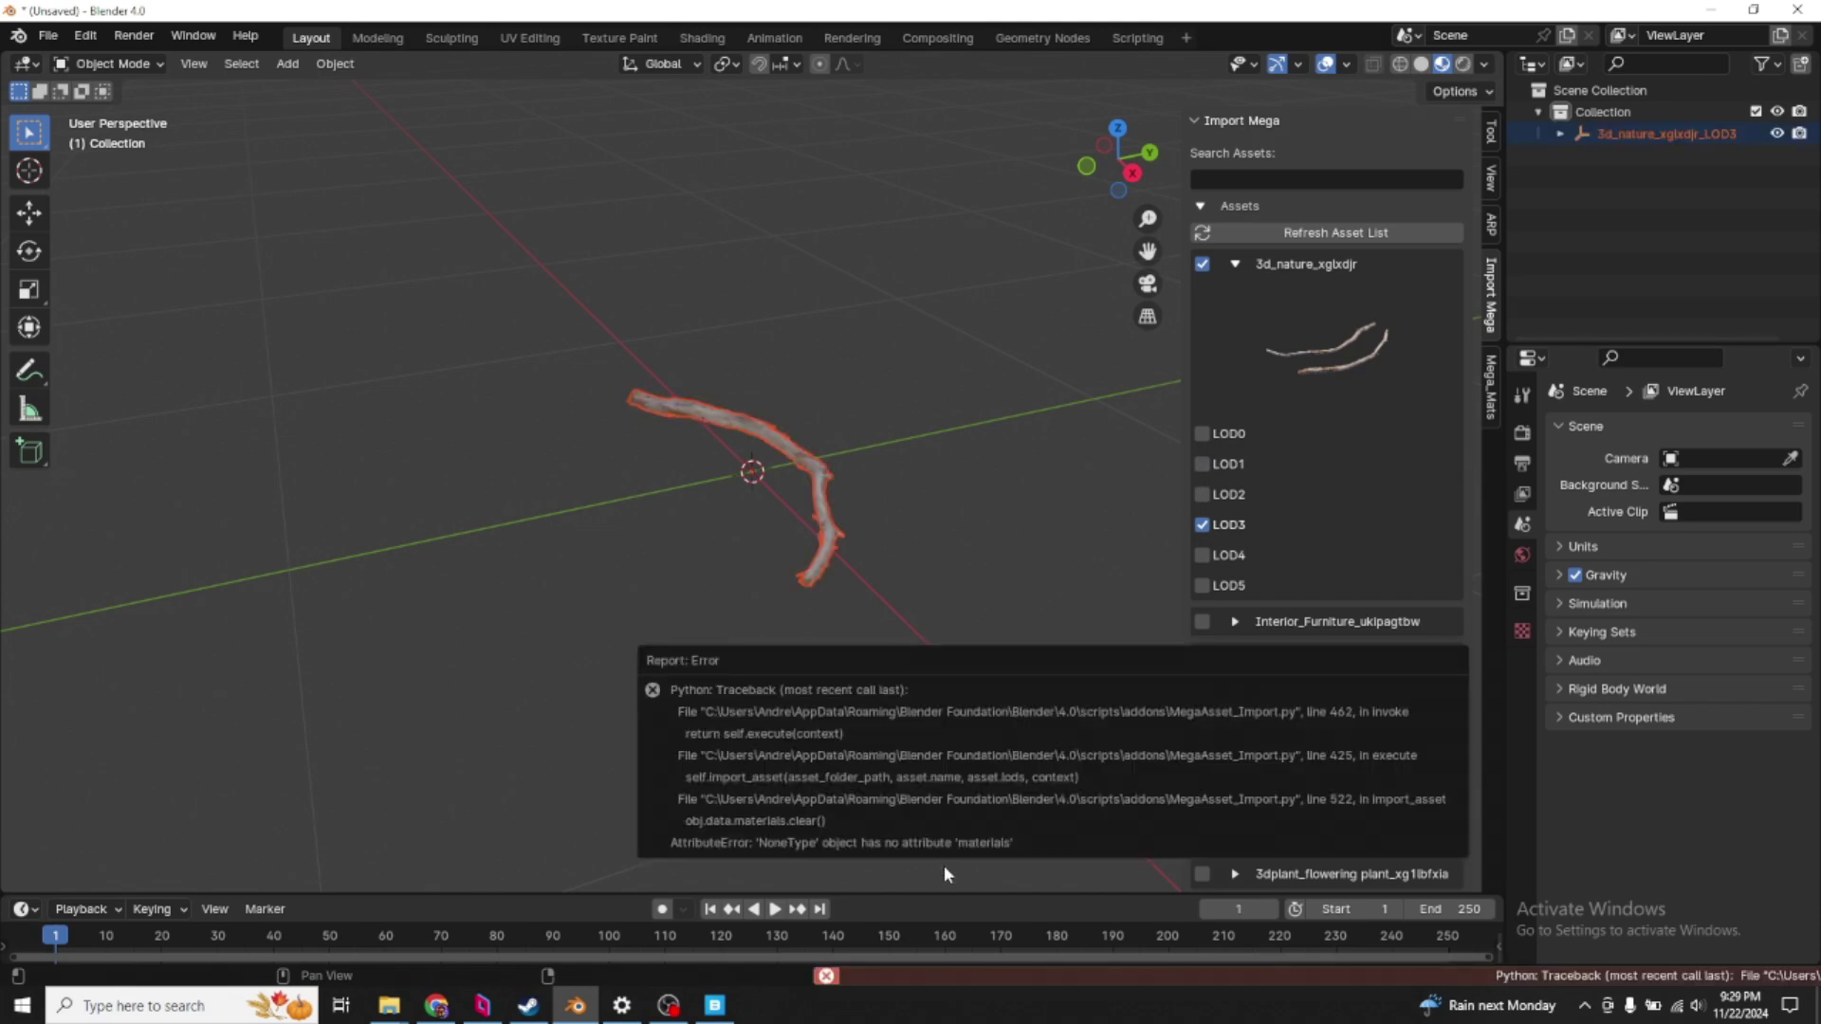
middle_drag(720, 607, 790, 521)
key(Delete)
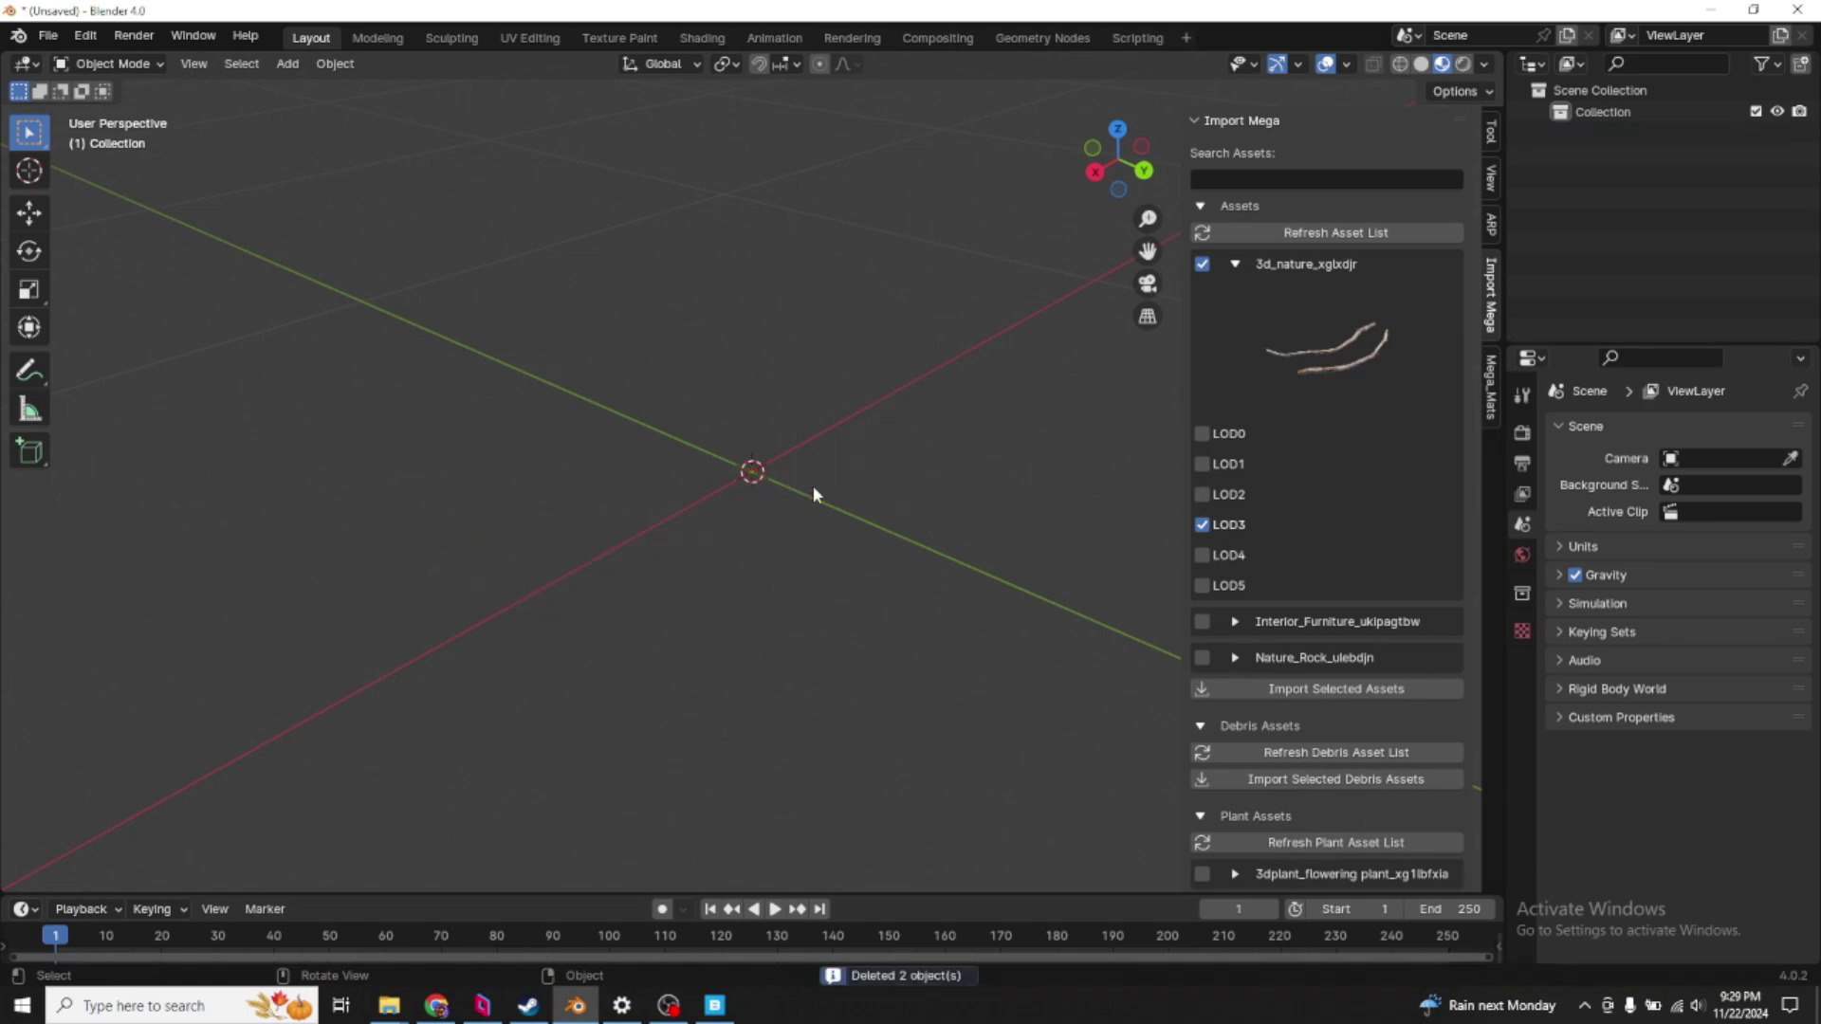
click(1233, 264)
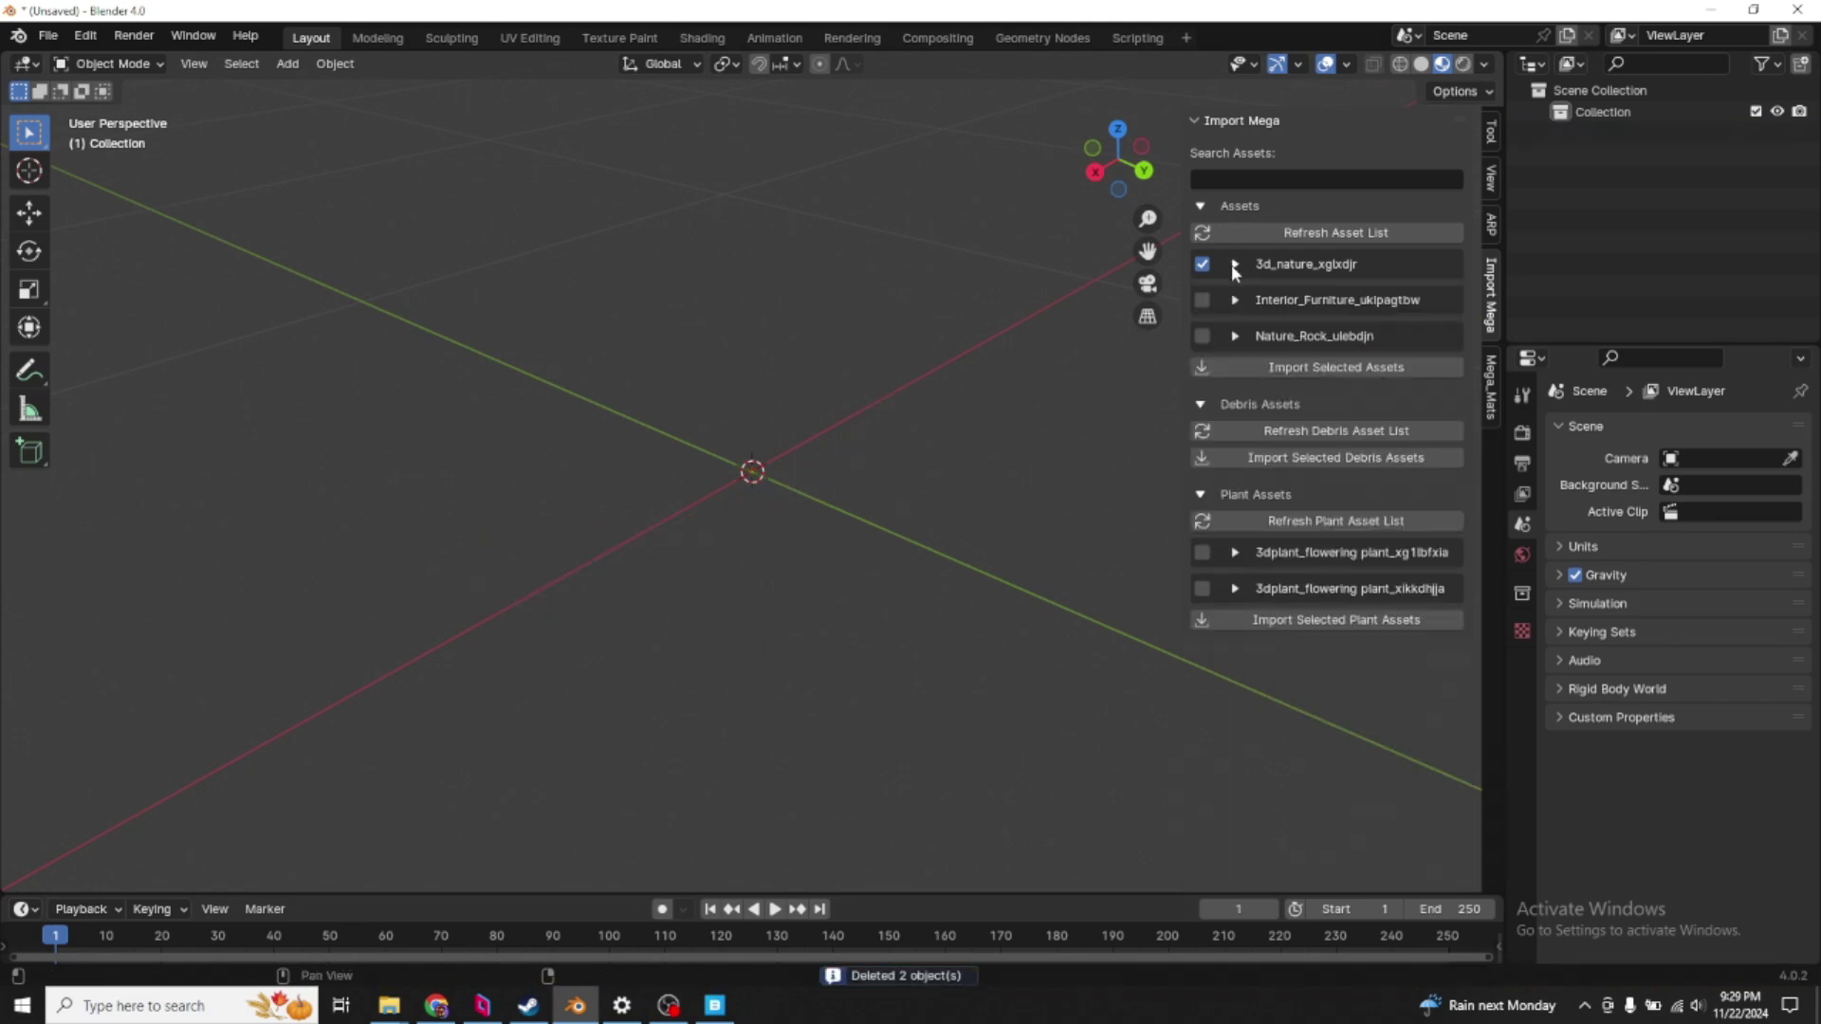
- Import the xikkdhjja flowering plant, then select and delete all eight plant objects
click(1236, 589)
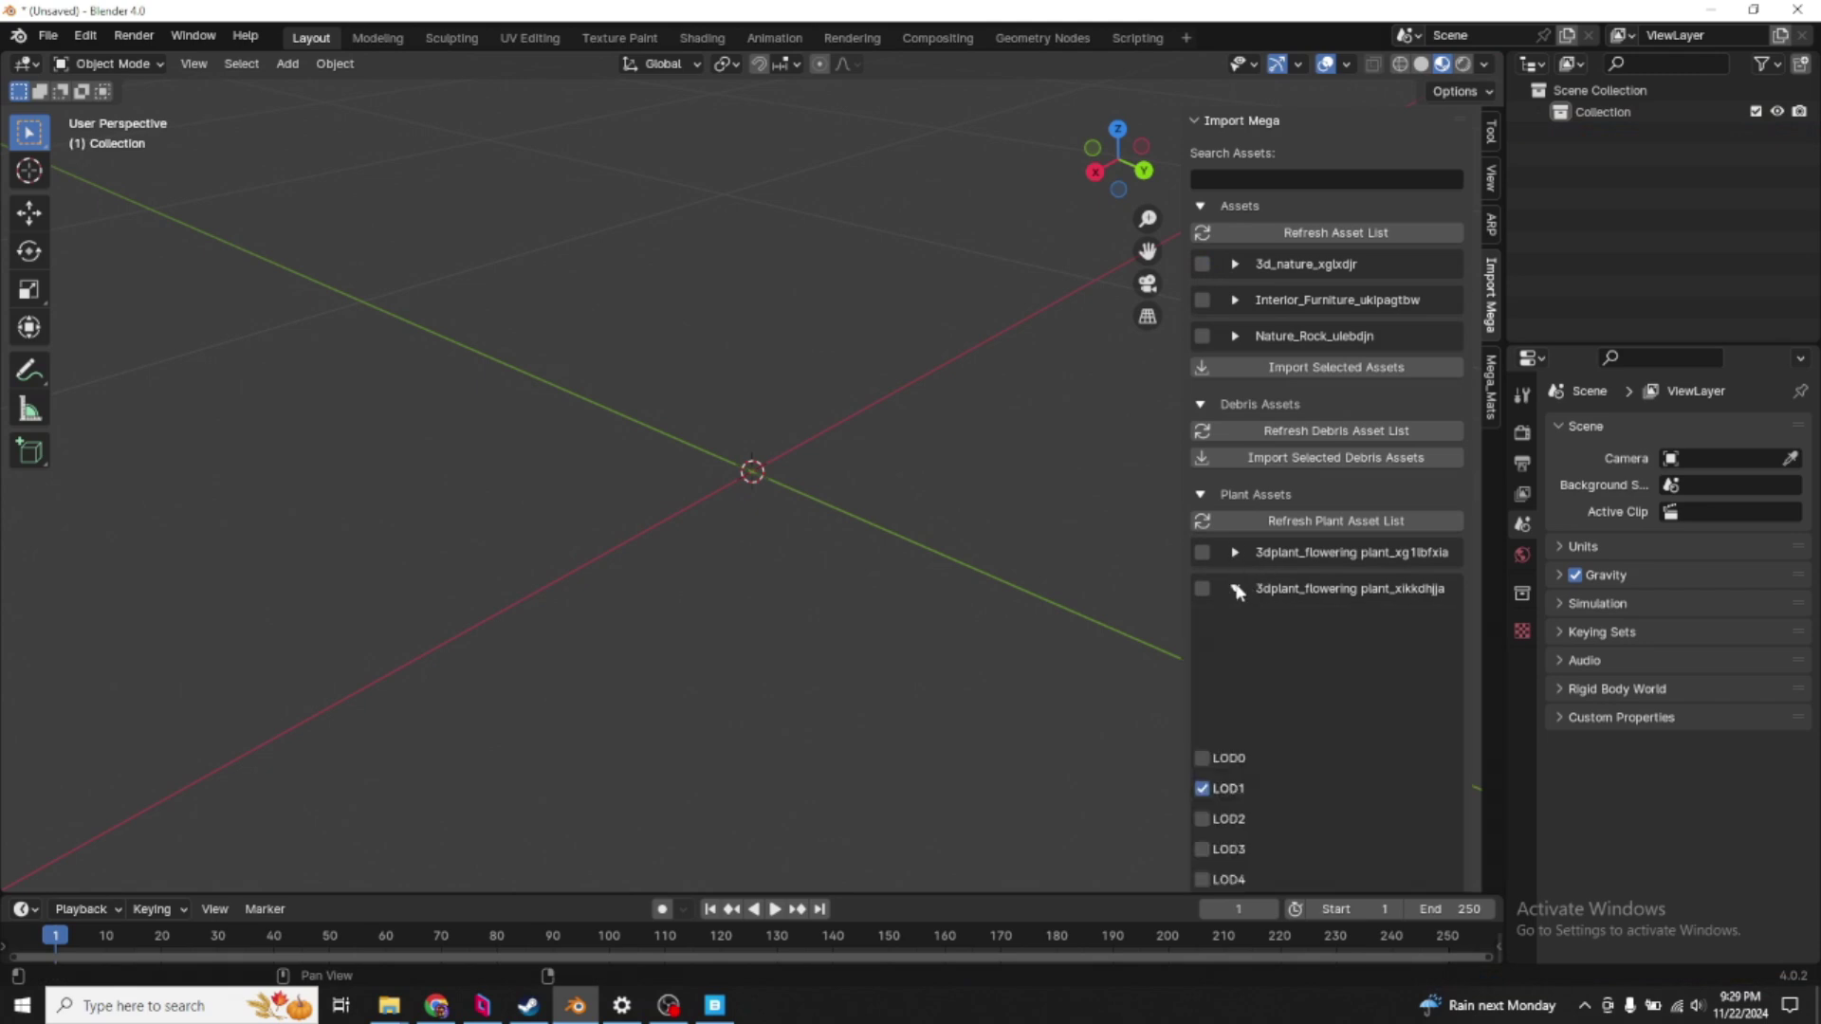
click(1201, 589)
scroll(1312, 612, down, 3)
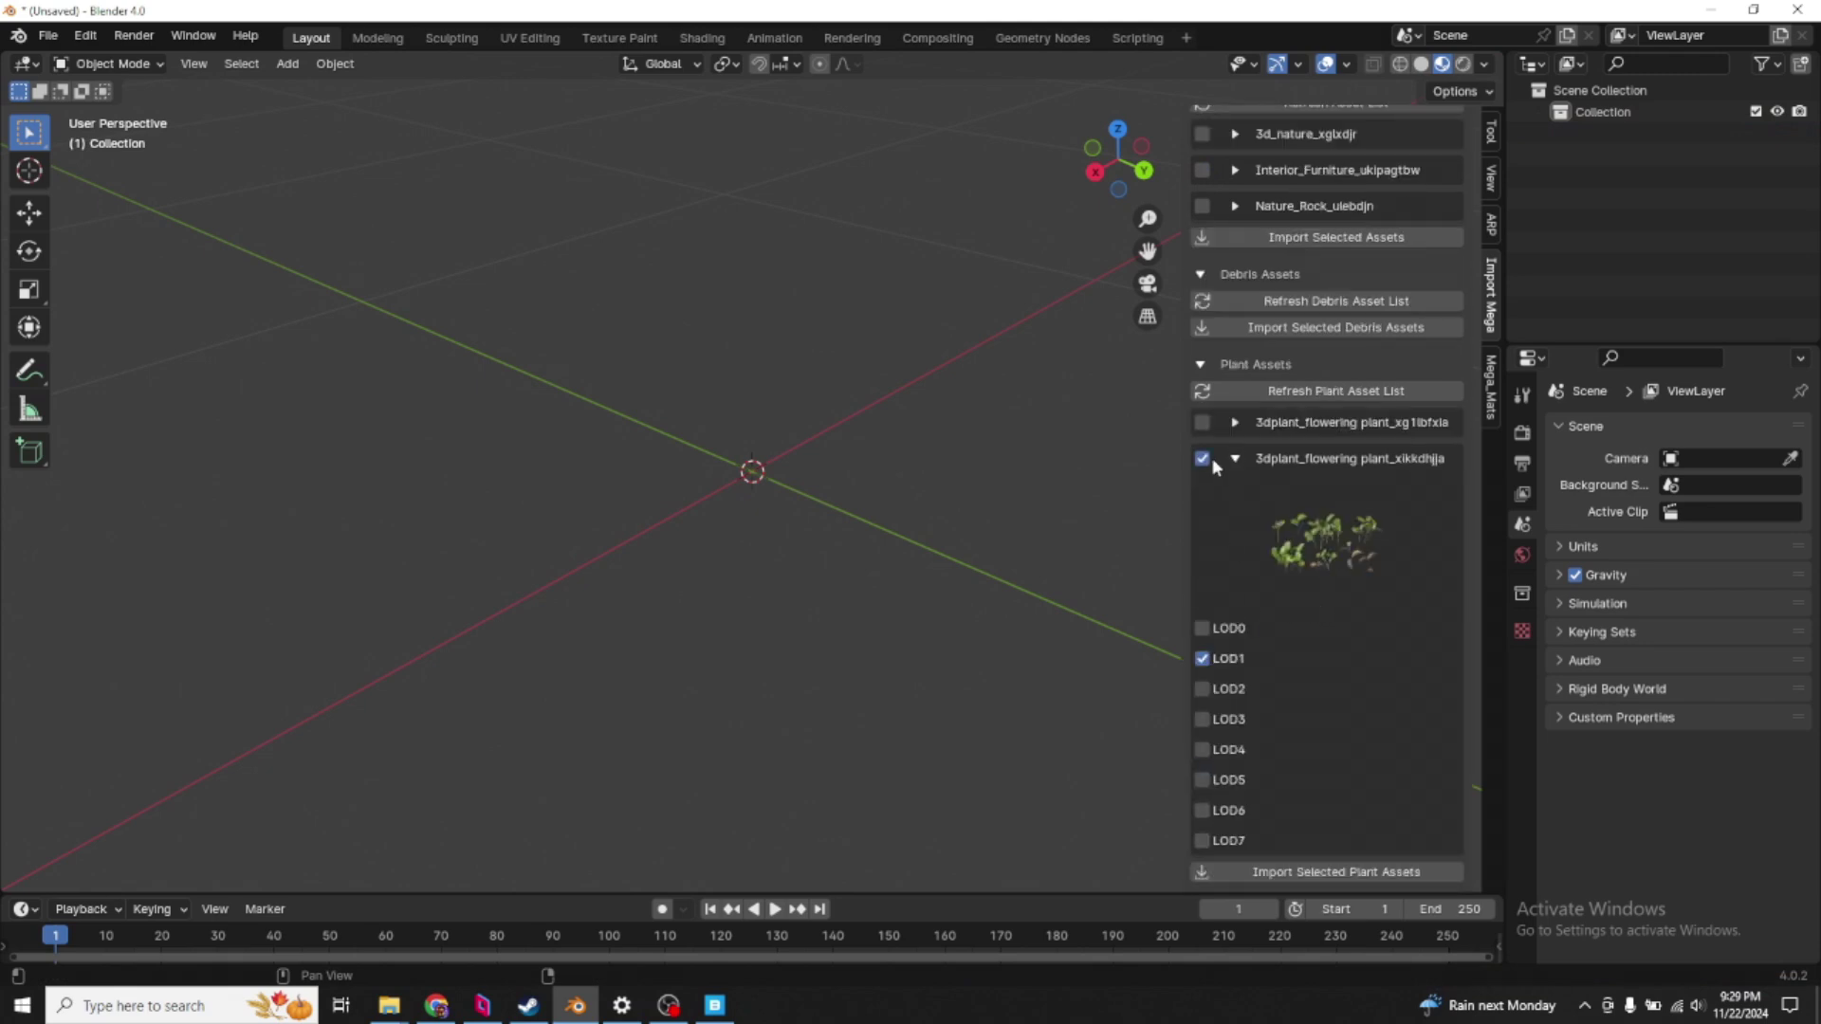
click(1290, 872)
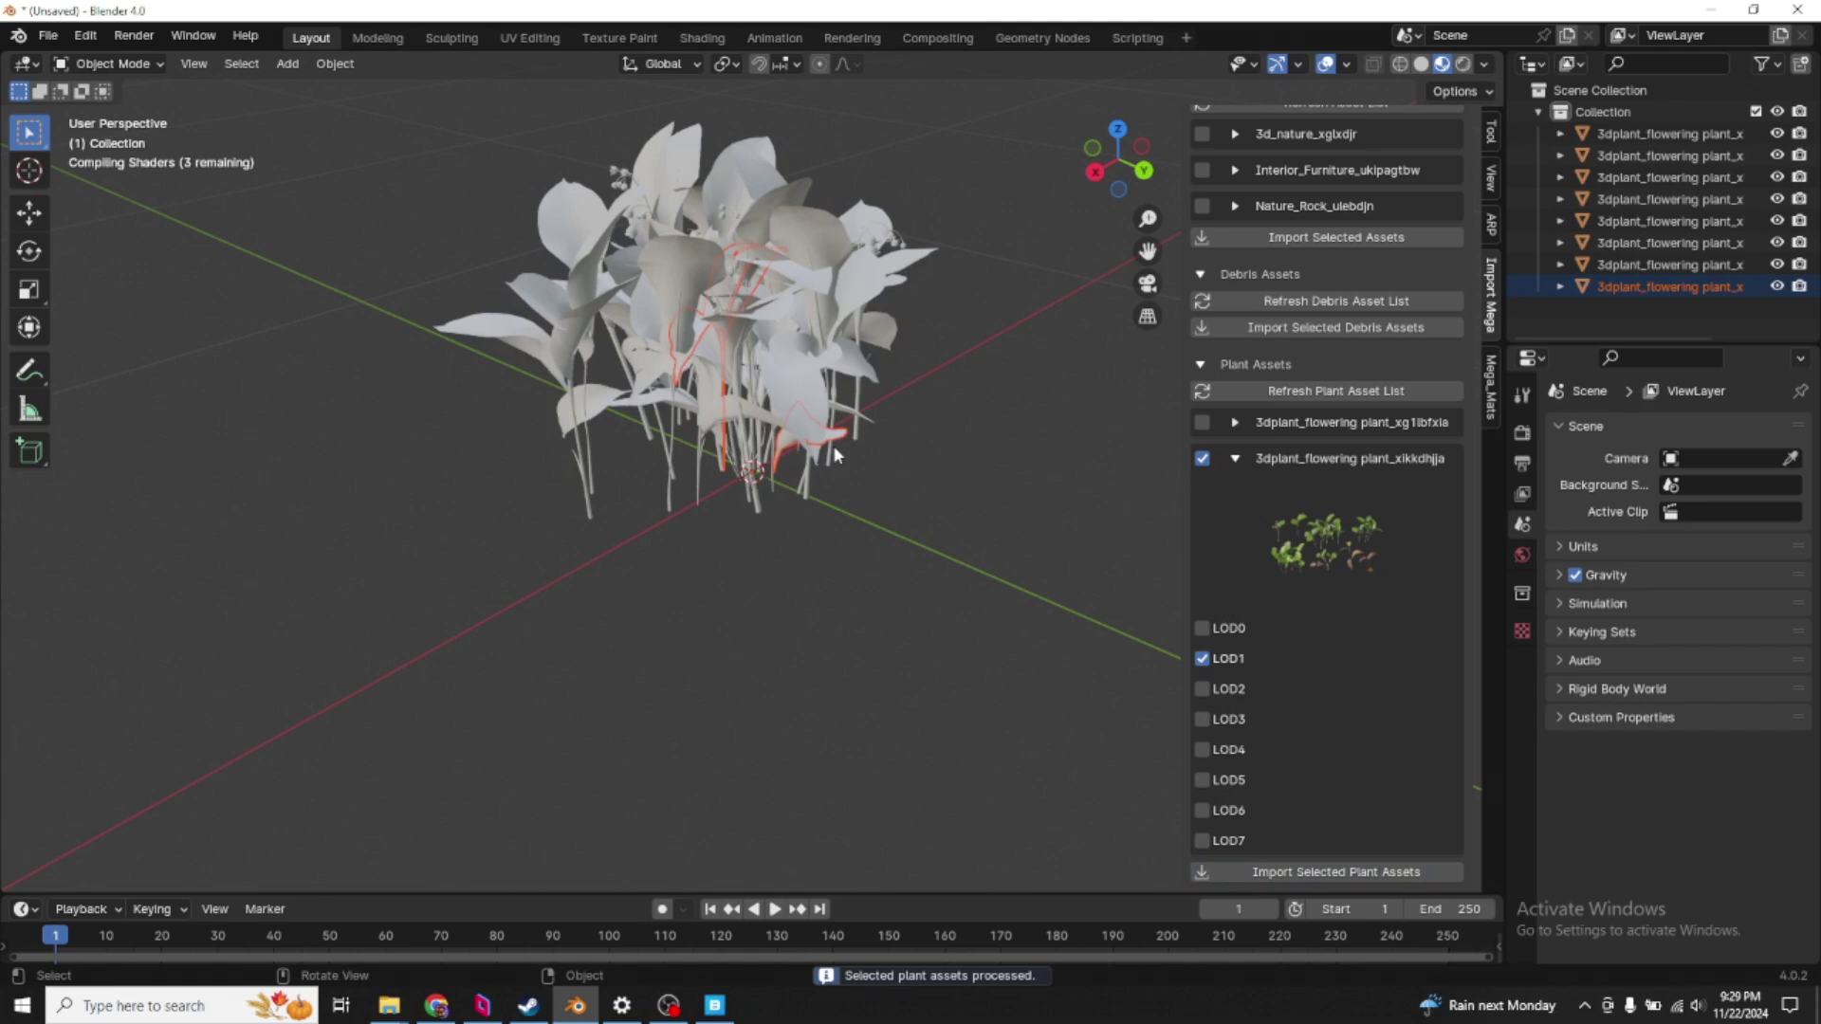
scroll(834, 455, up, 5)
scroll(882, 455, down, 3)
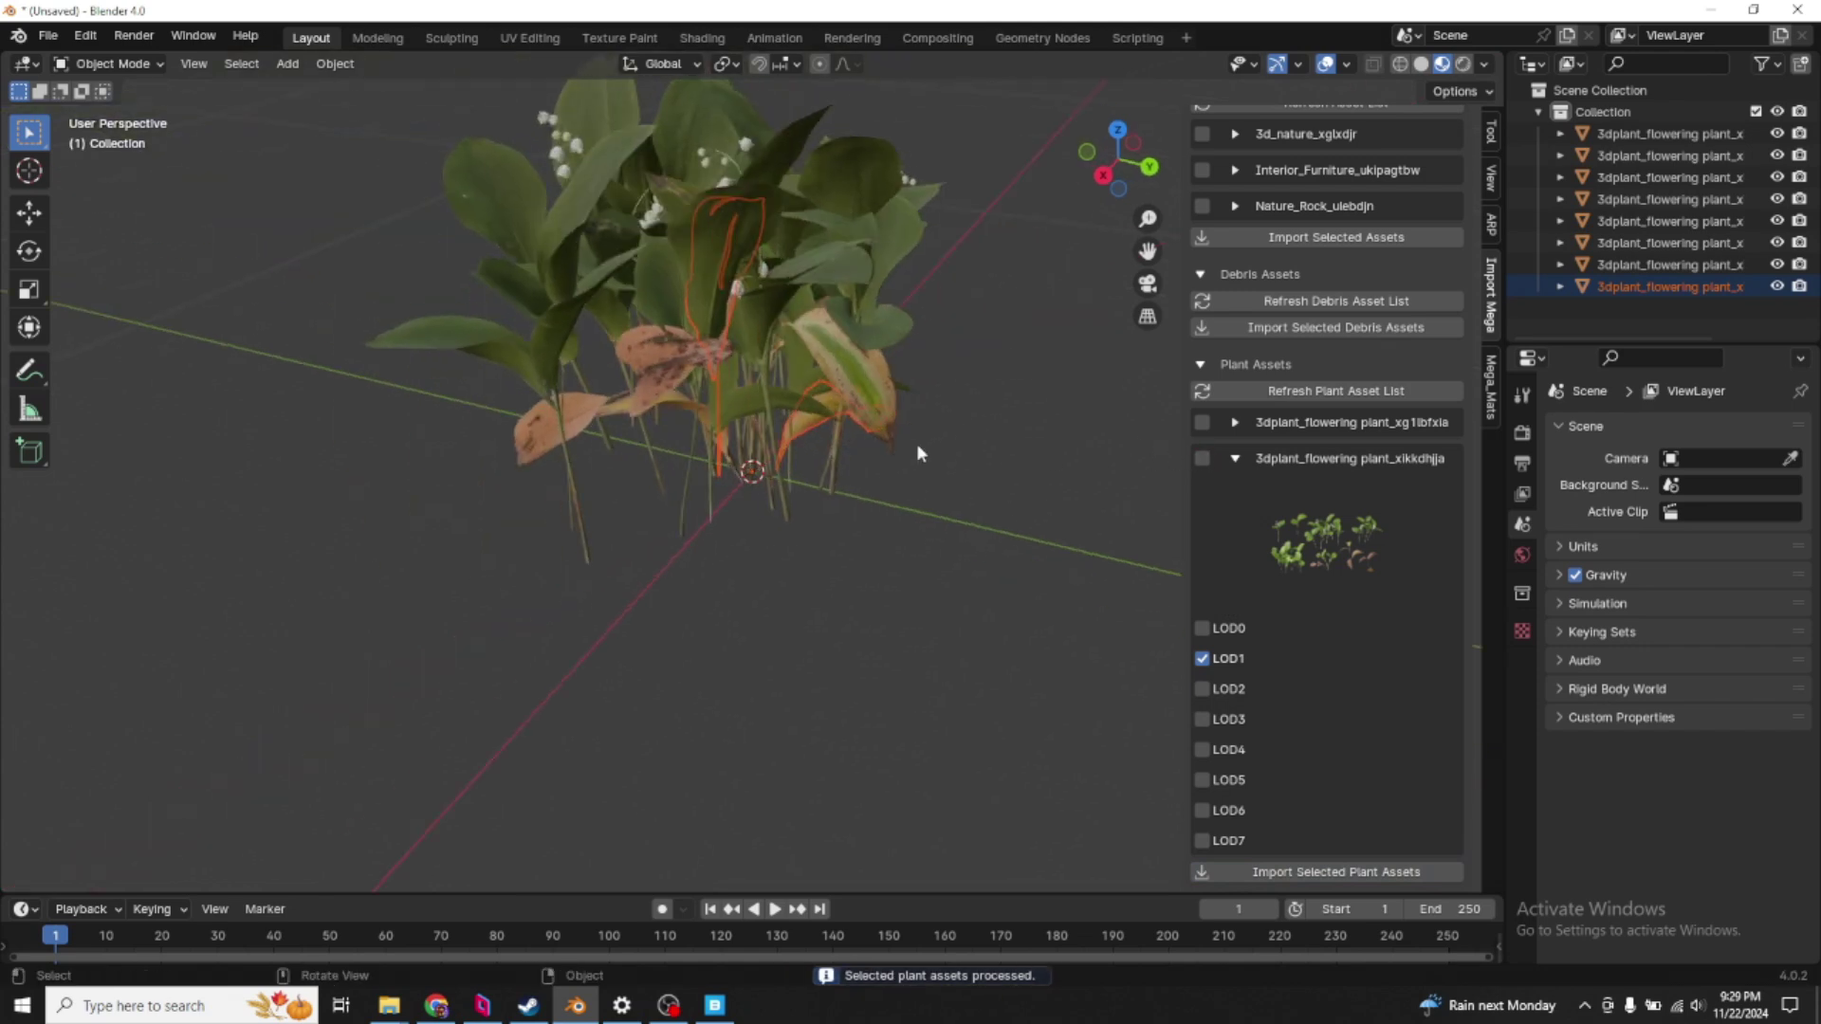
key(a)
key(Delete)
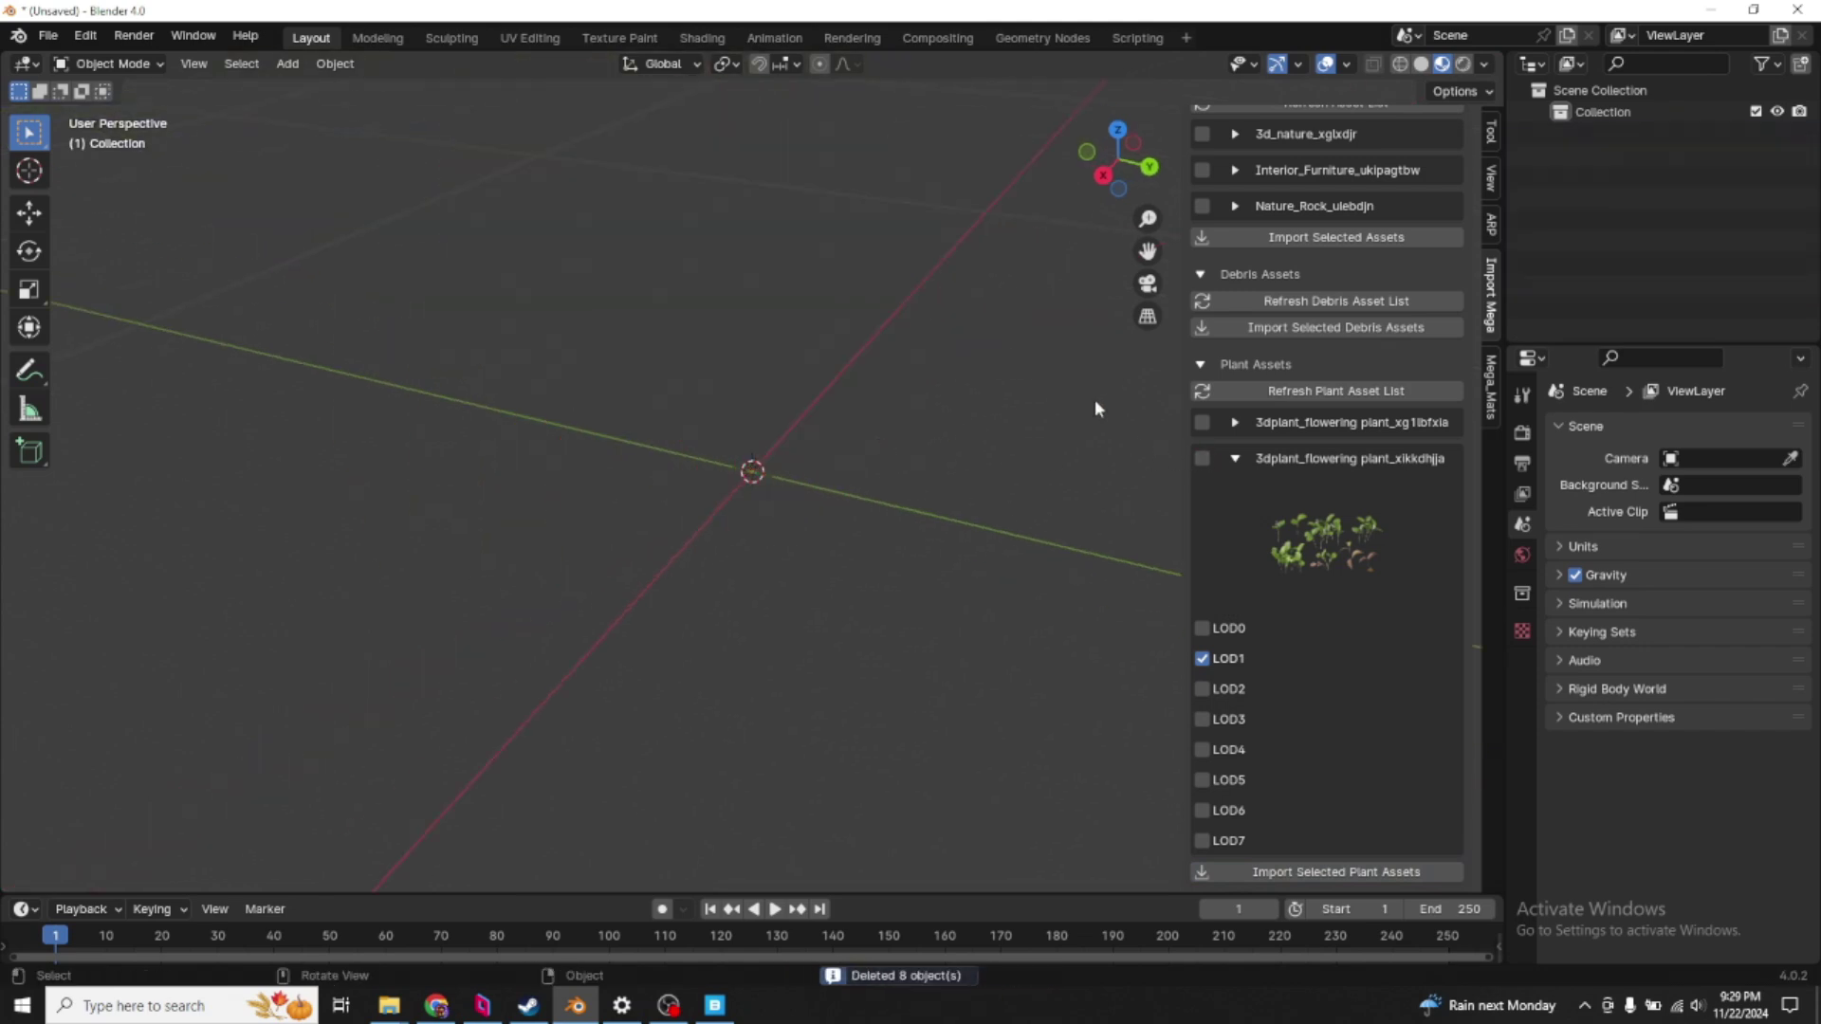
click(1261, 458)
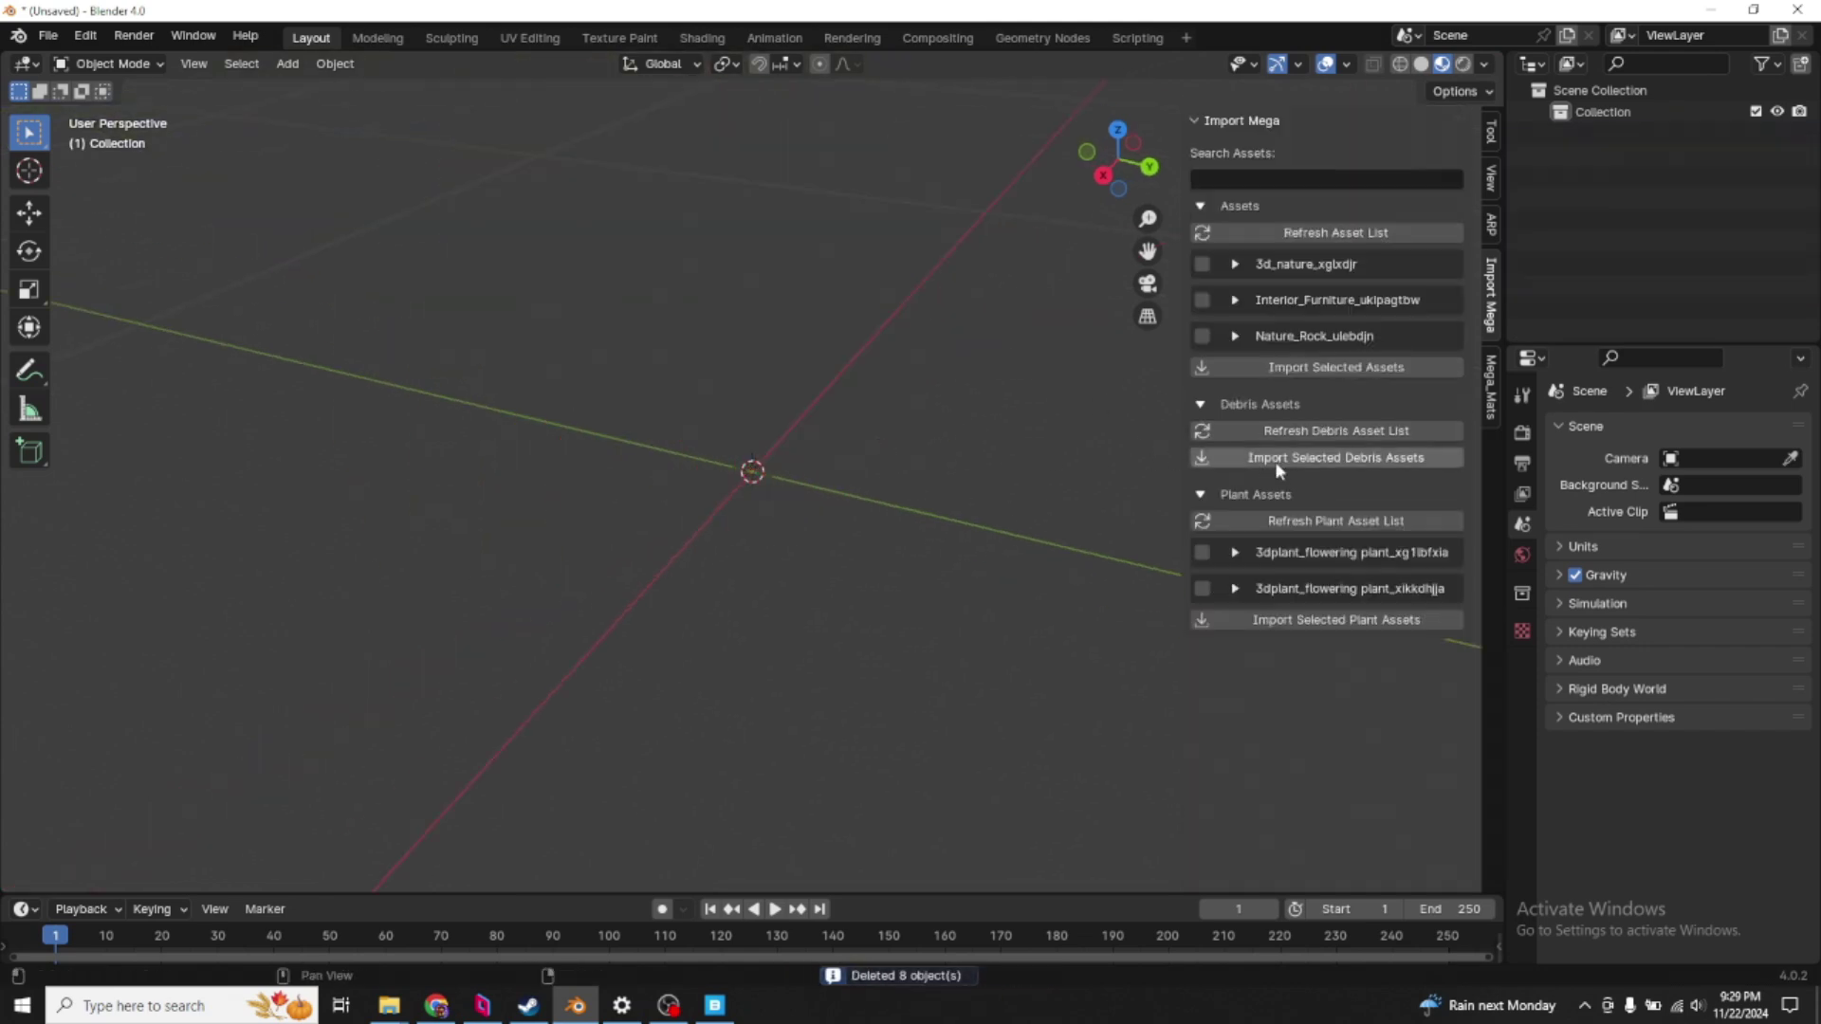
- Search assets for 'rock', import the Nature_Rock_ulebdjn asset, then delete it
click(1280, 176)
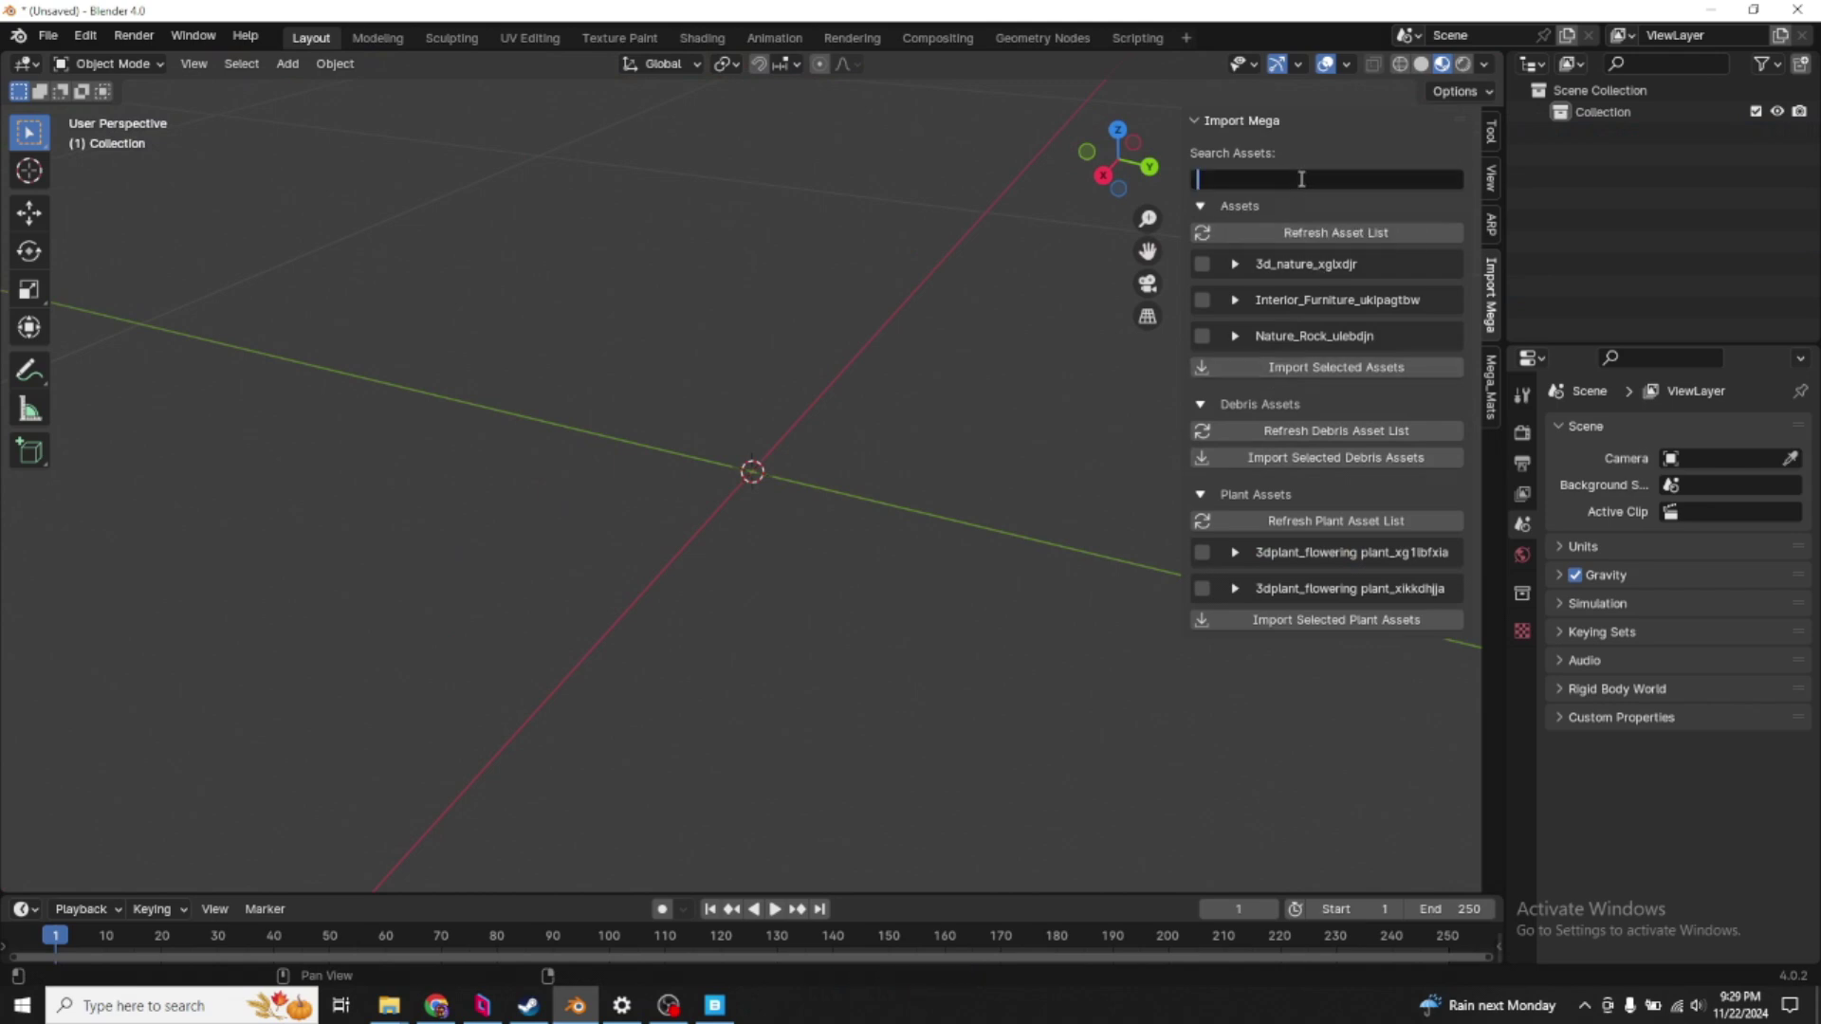
text(rock)
key(Return)
click(1234, 212)
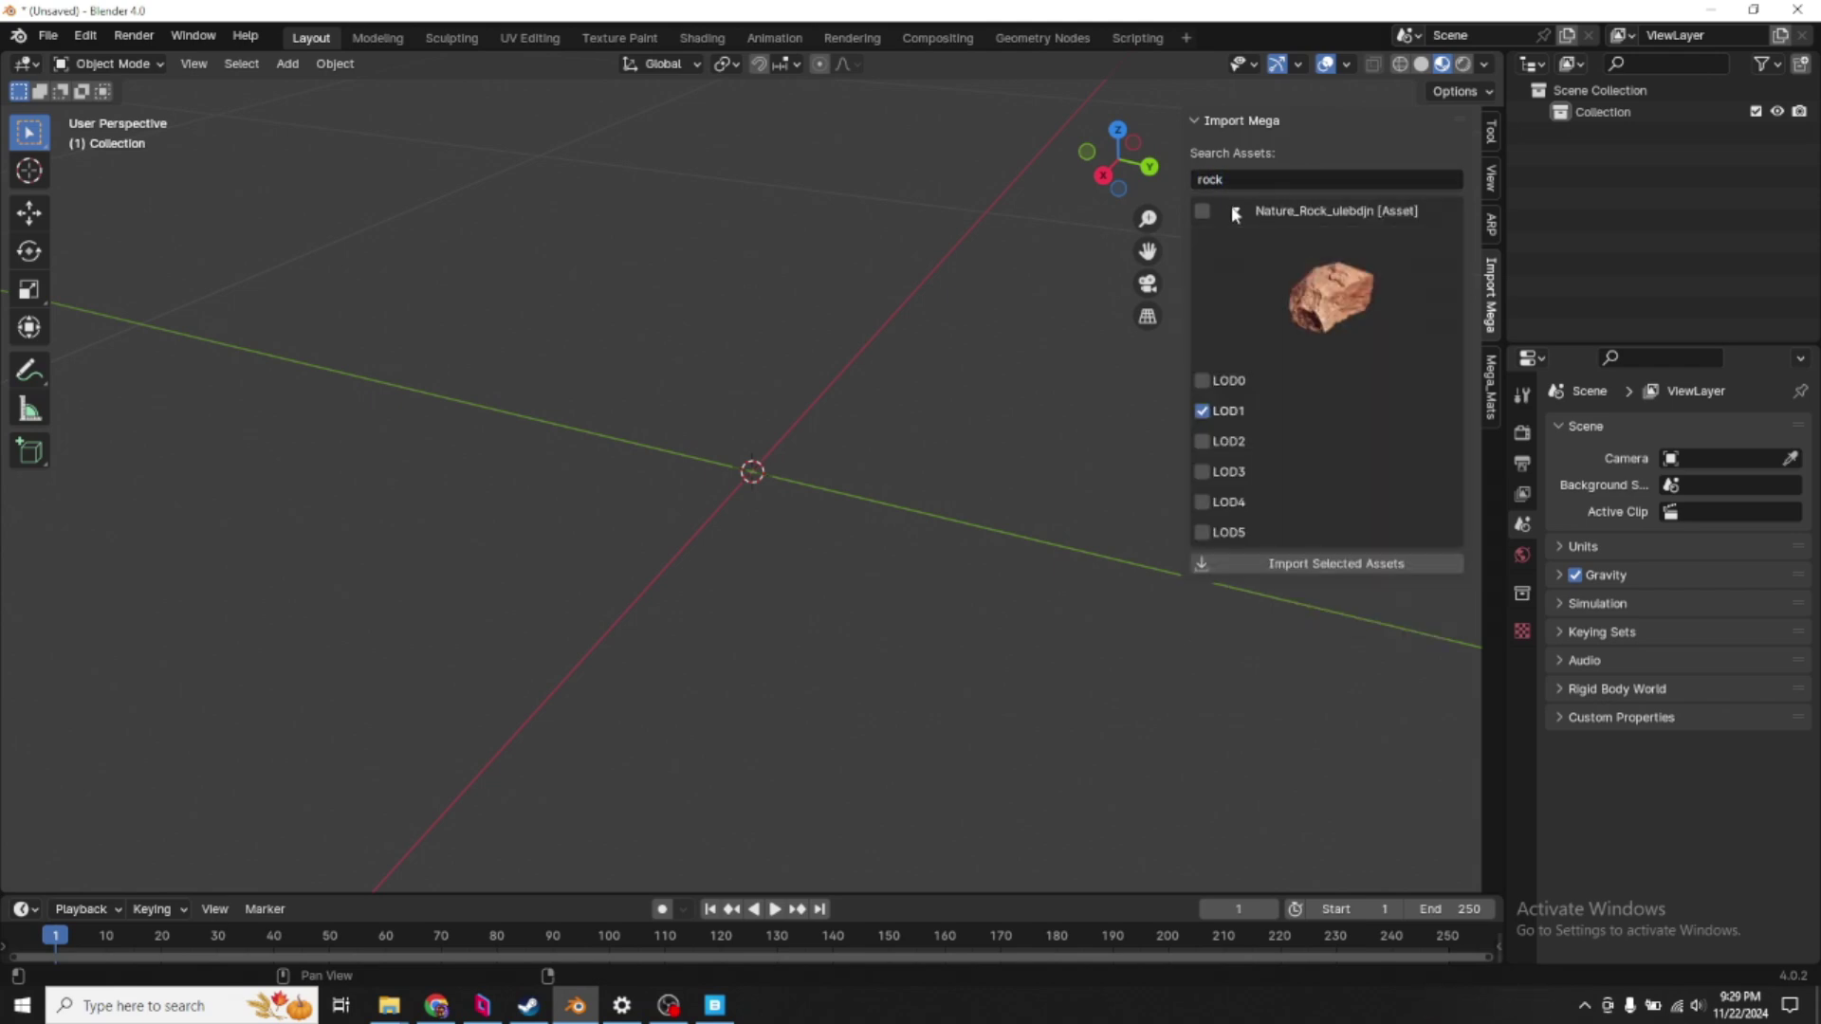
click(1202, 211)
click(1332, 563)
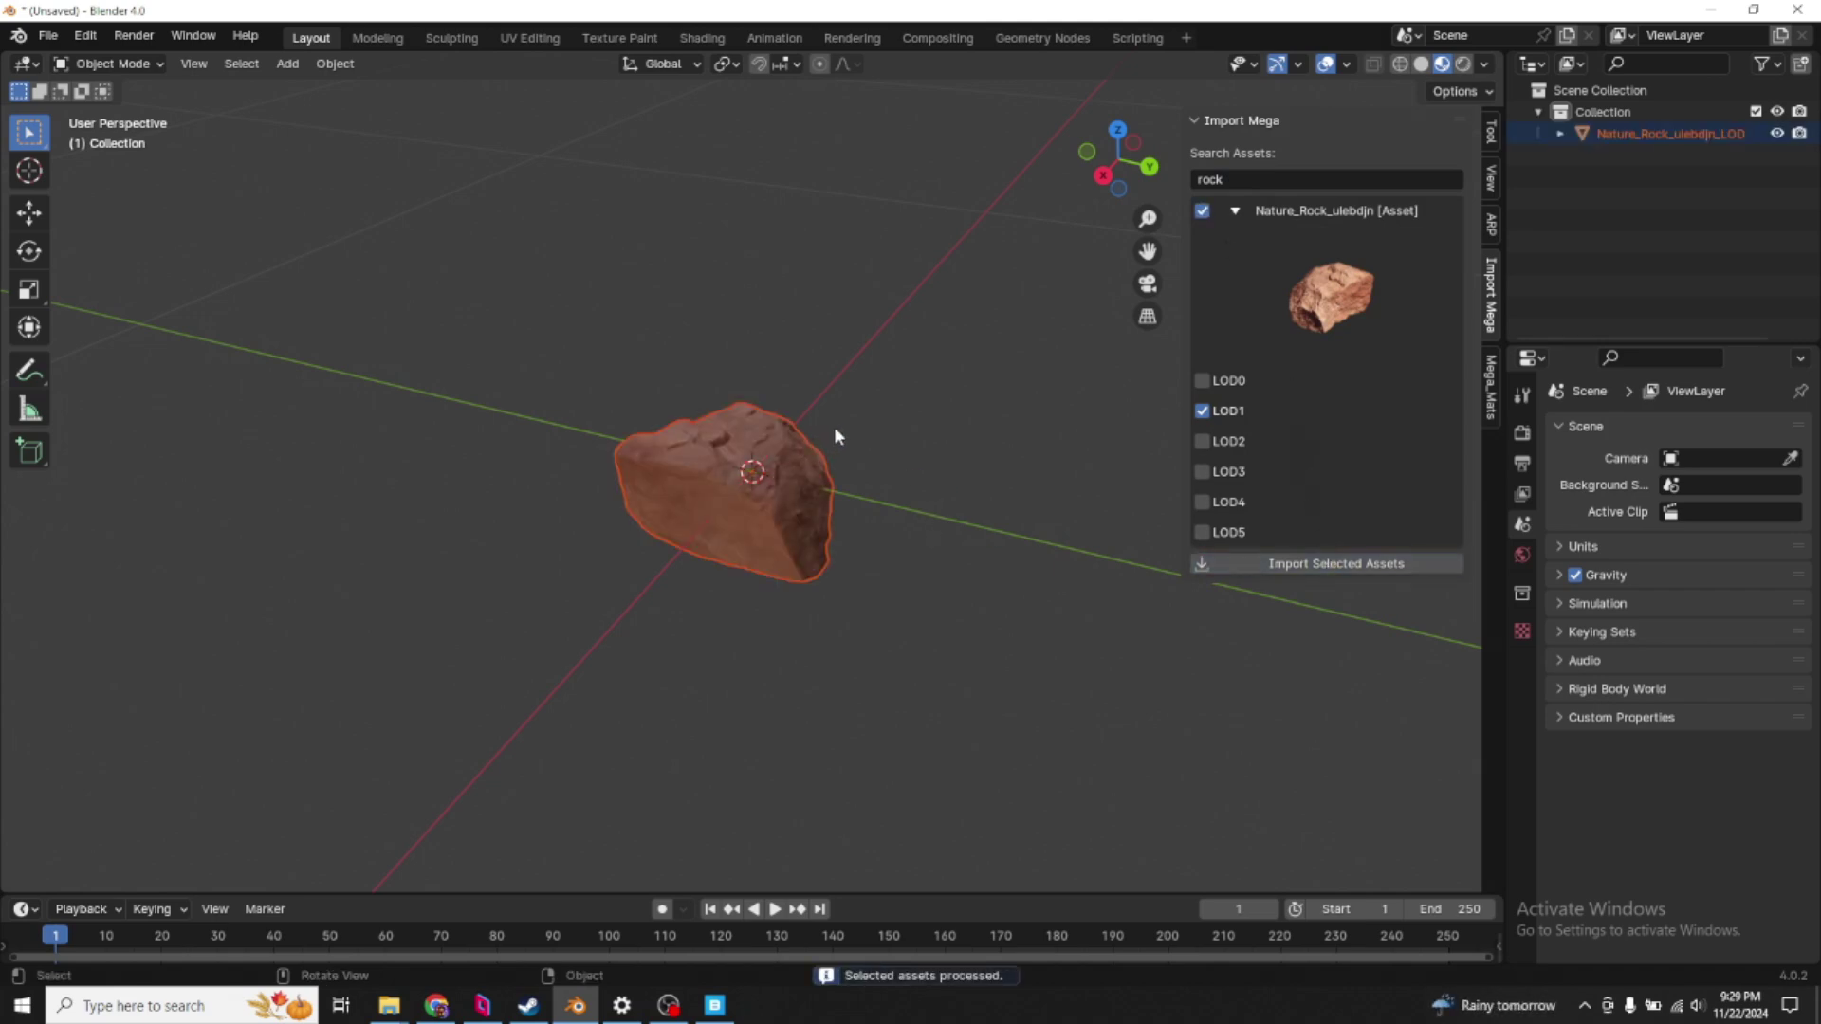
key(Delete)
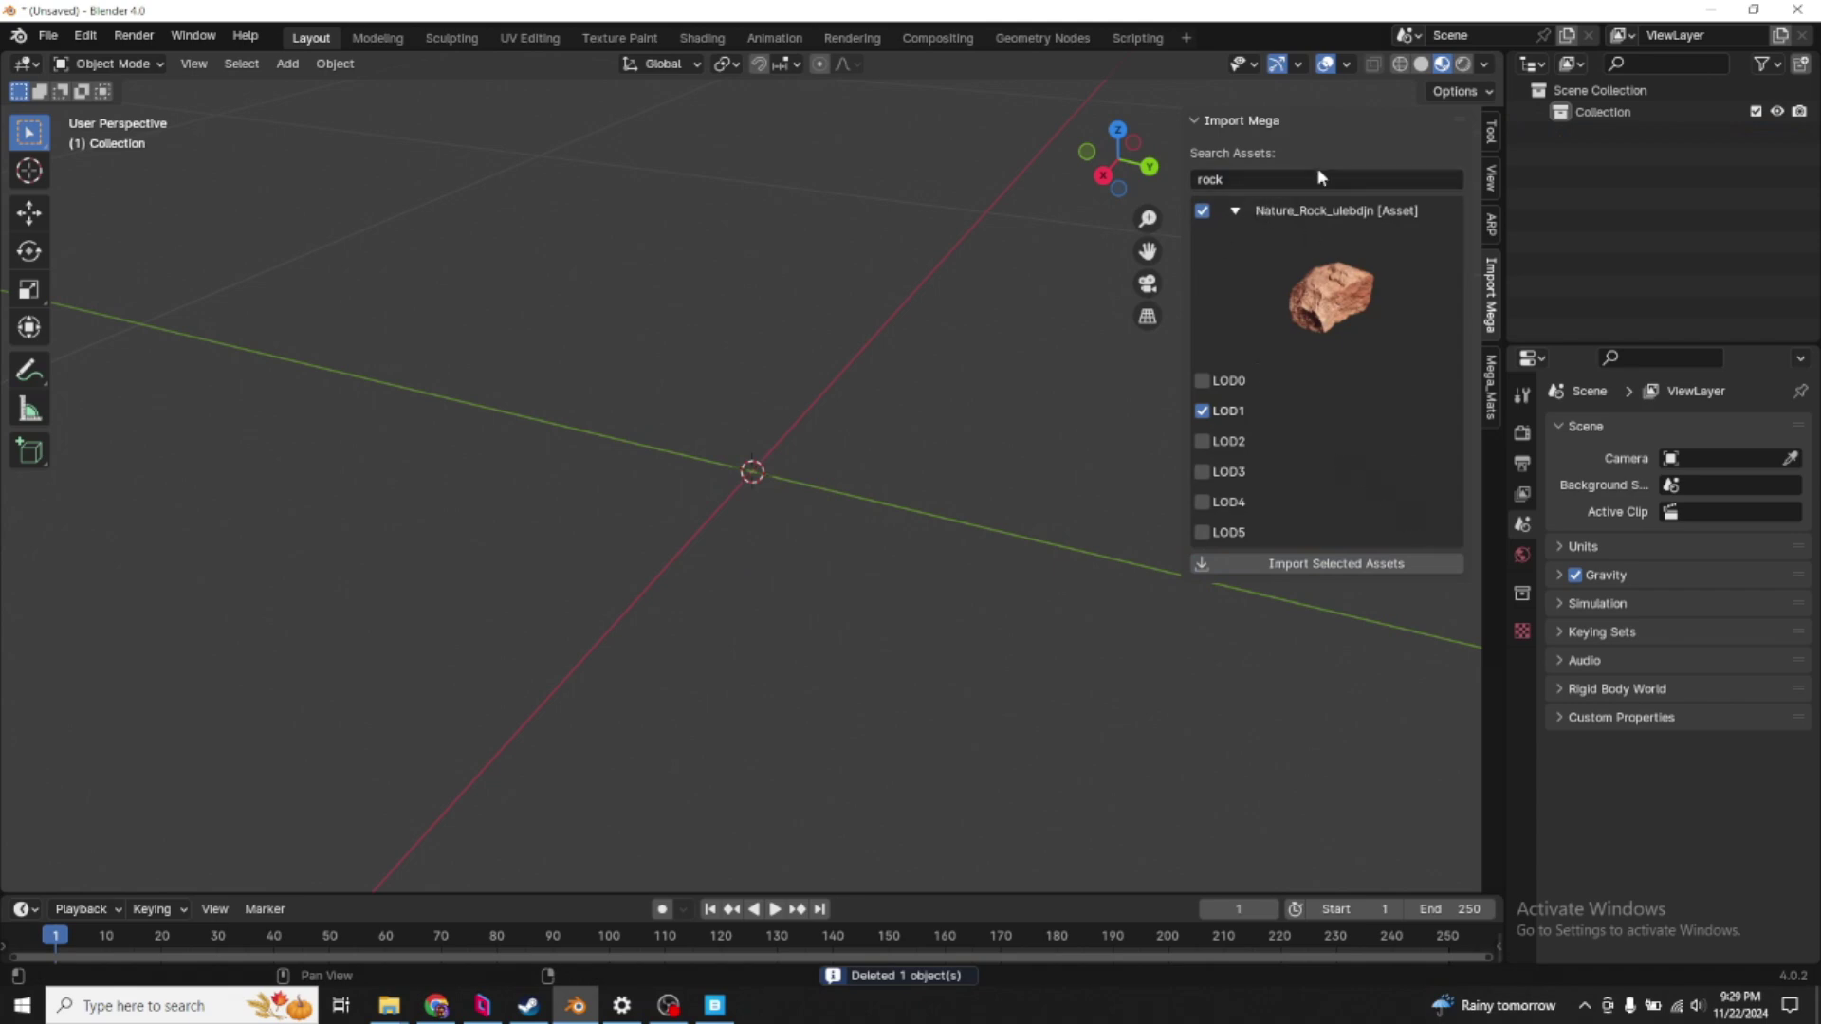
- Clear the 'rock' search so every asset is listed, and collapse the rock's details
click(1285, 178)
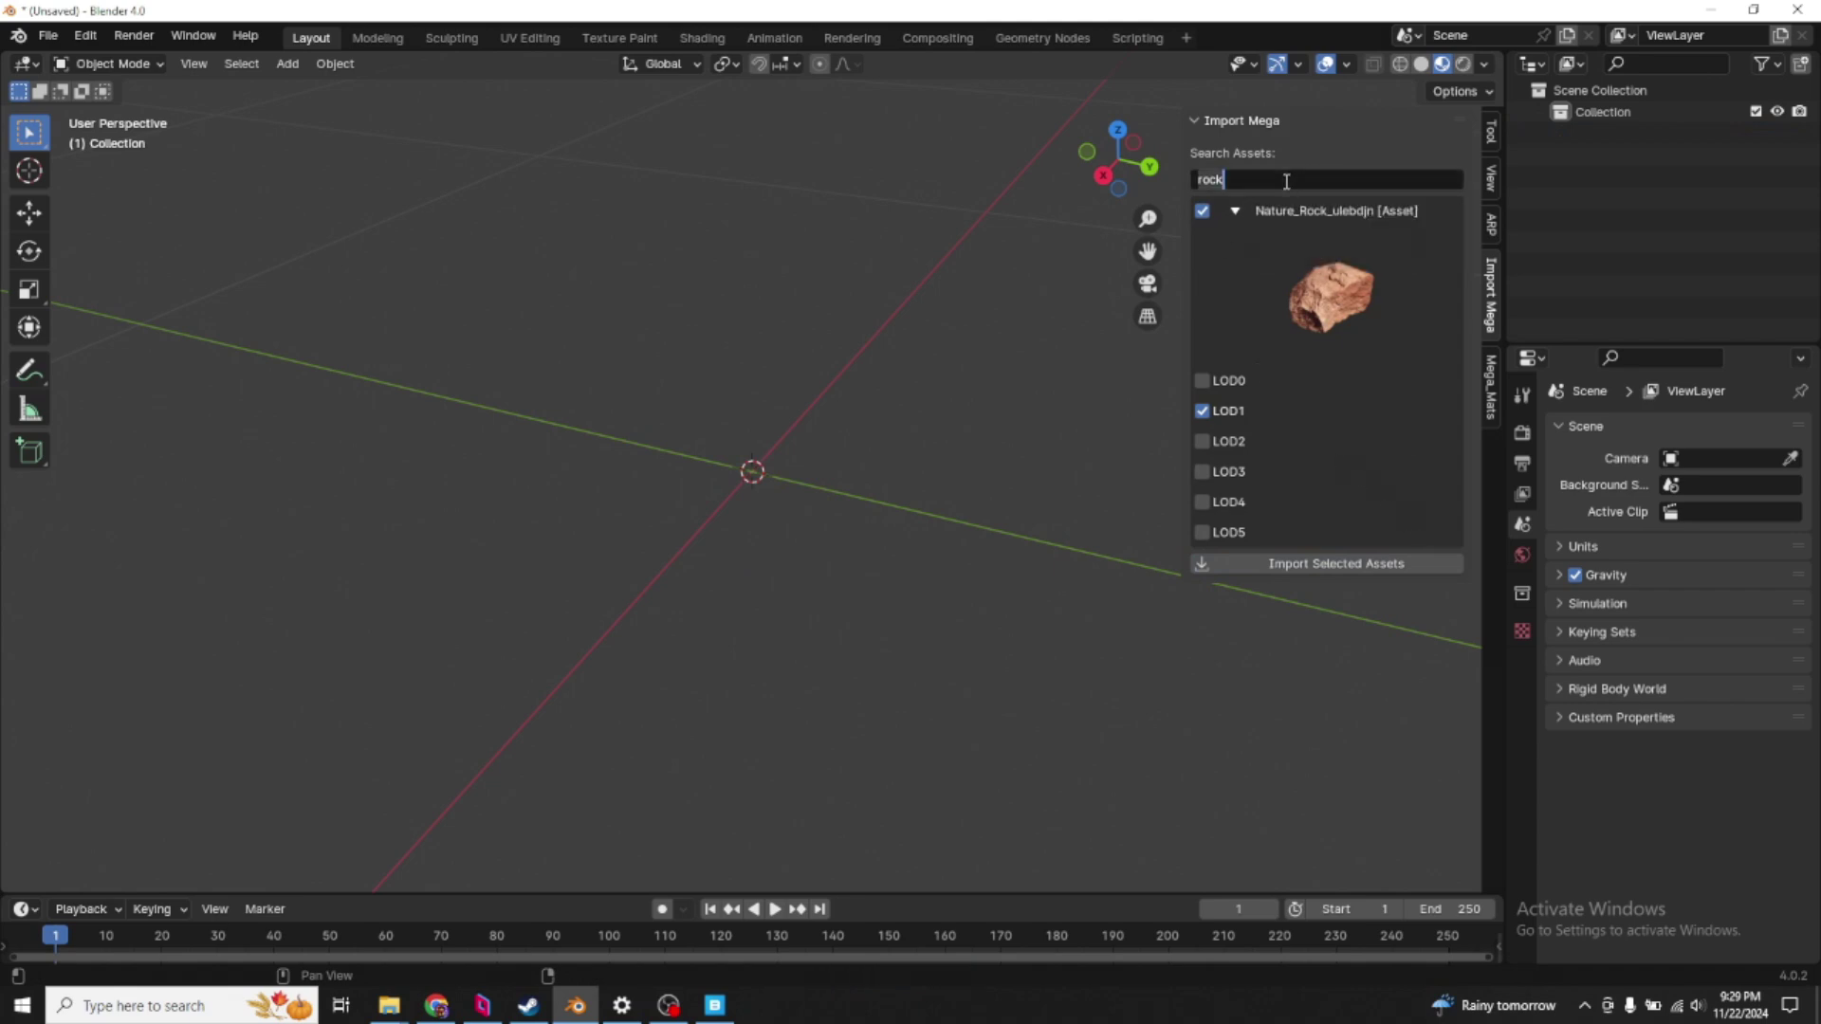
key(BackSpace)
key(BackSpace)
key(BackSpace)
key(BackSpace)
key(Return)
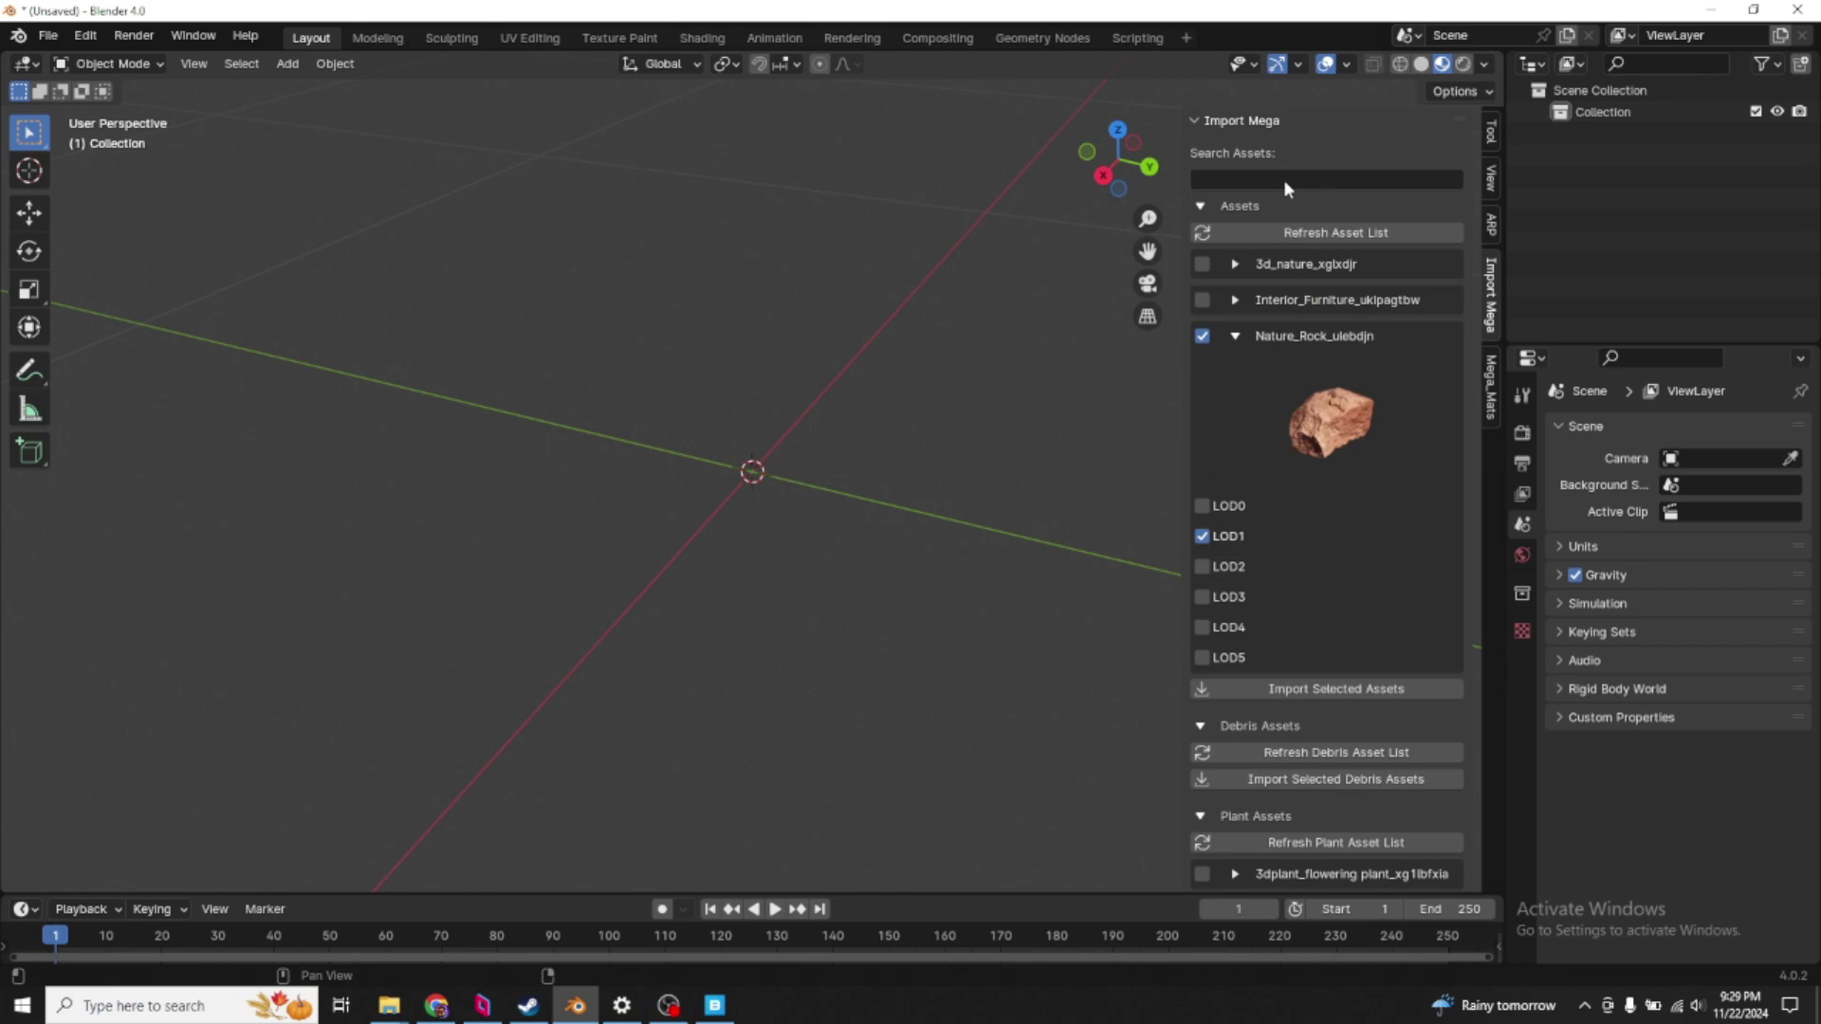
click(1236, 337)
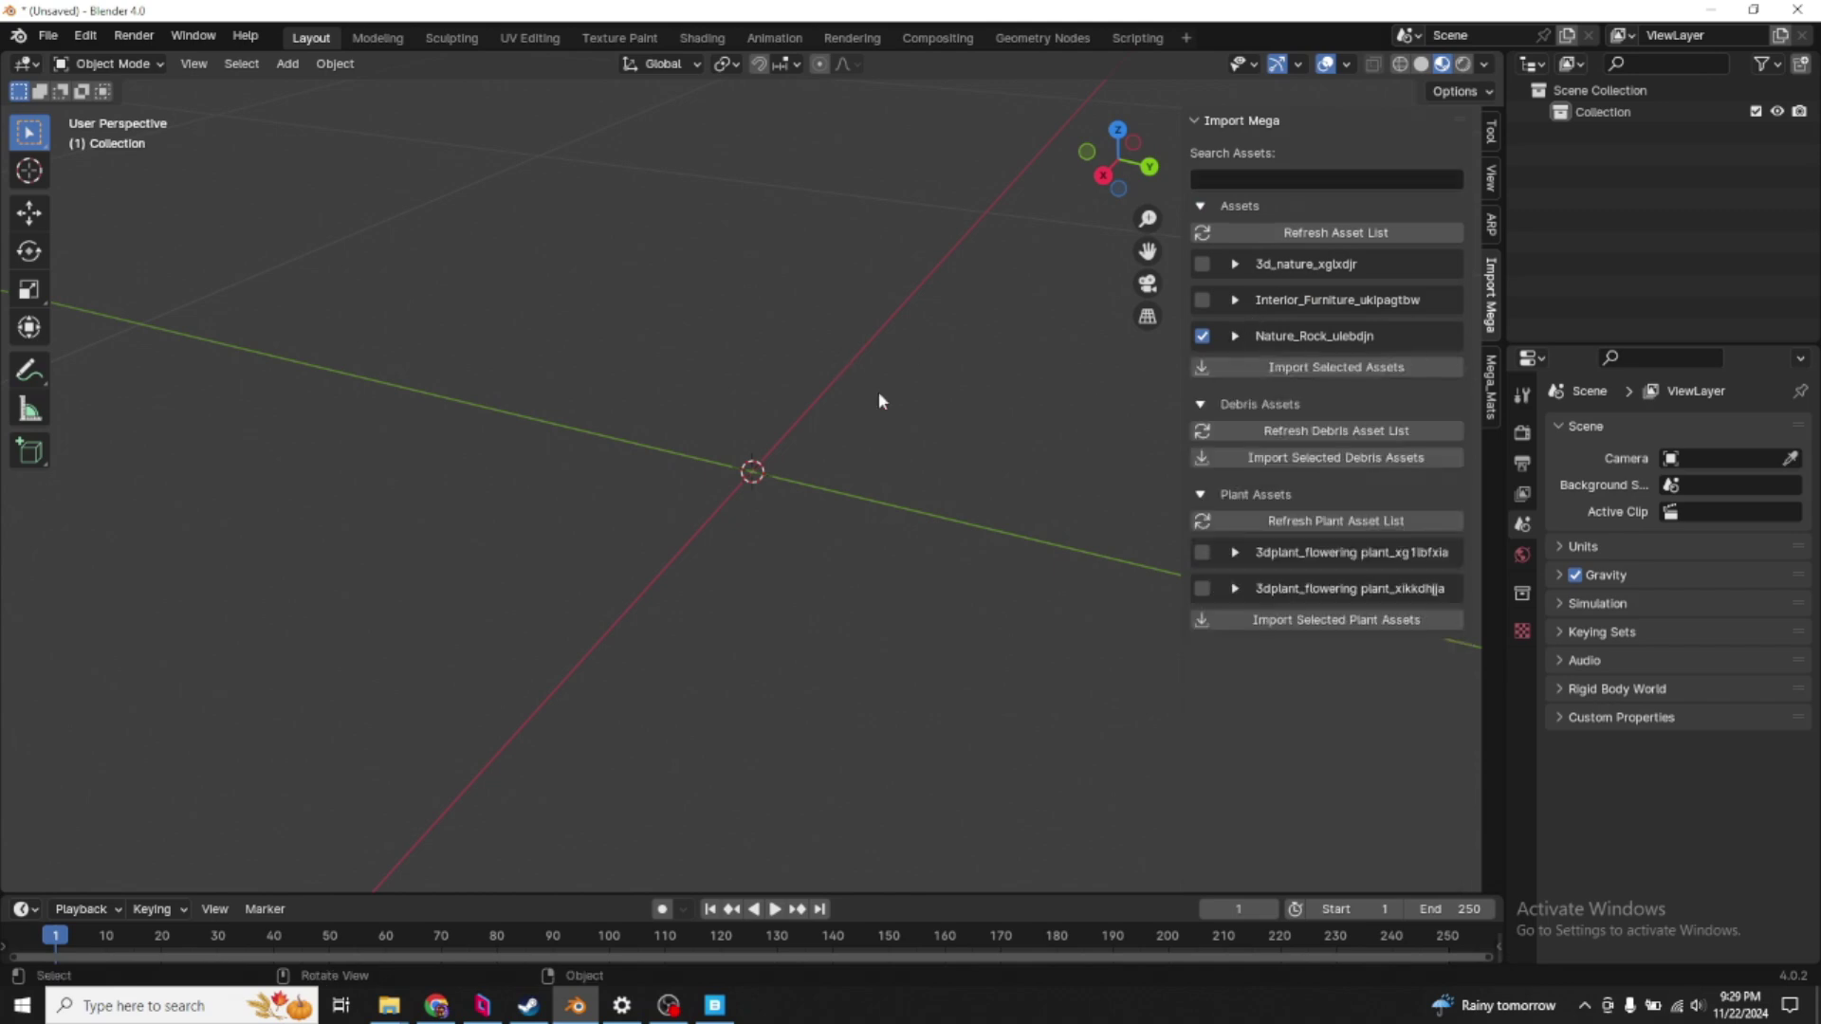
- Add a Monkey mesh and subdivide it smoothly to level 2 with Ctrl+2
key(shift+a)
click(1486, 381)
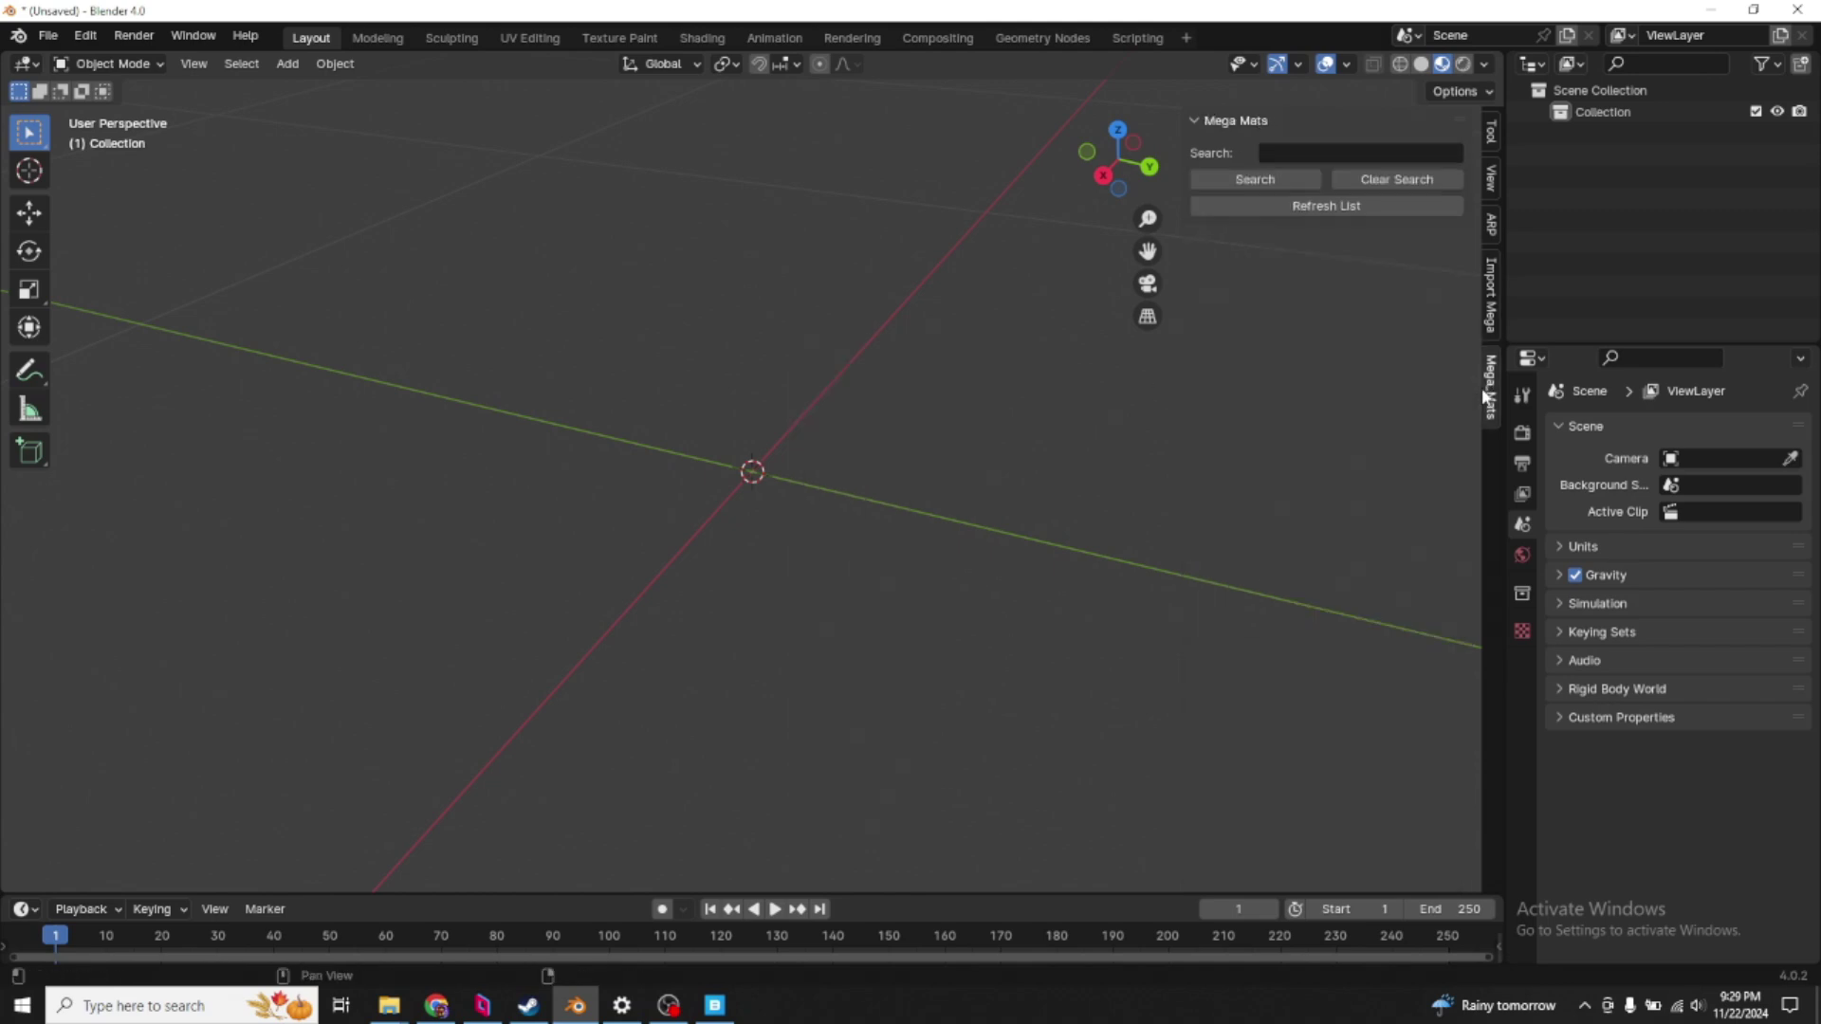
key(shift+a)
mouse_move(744, 372)
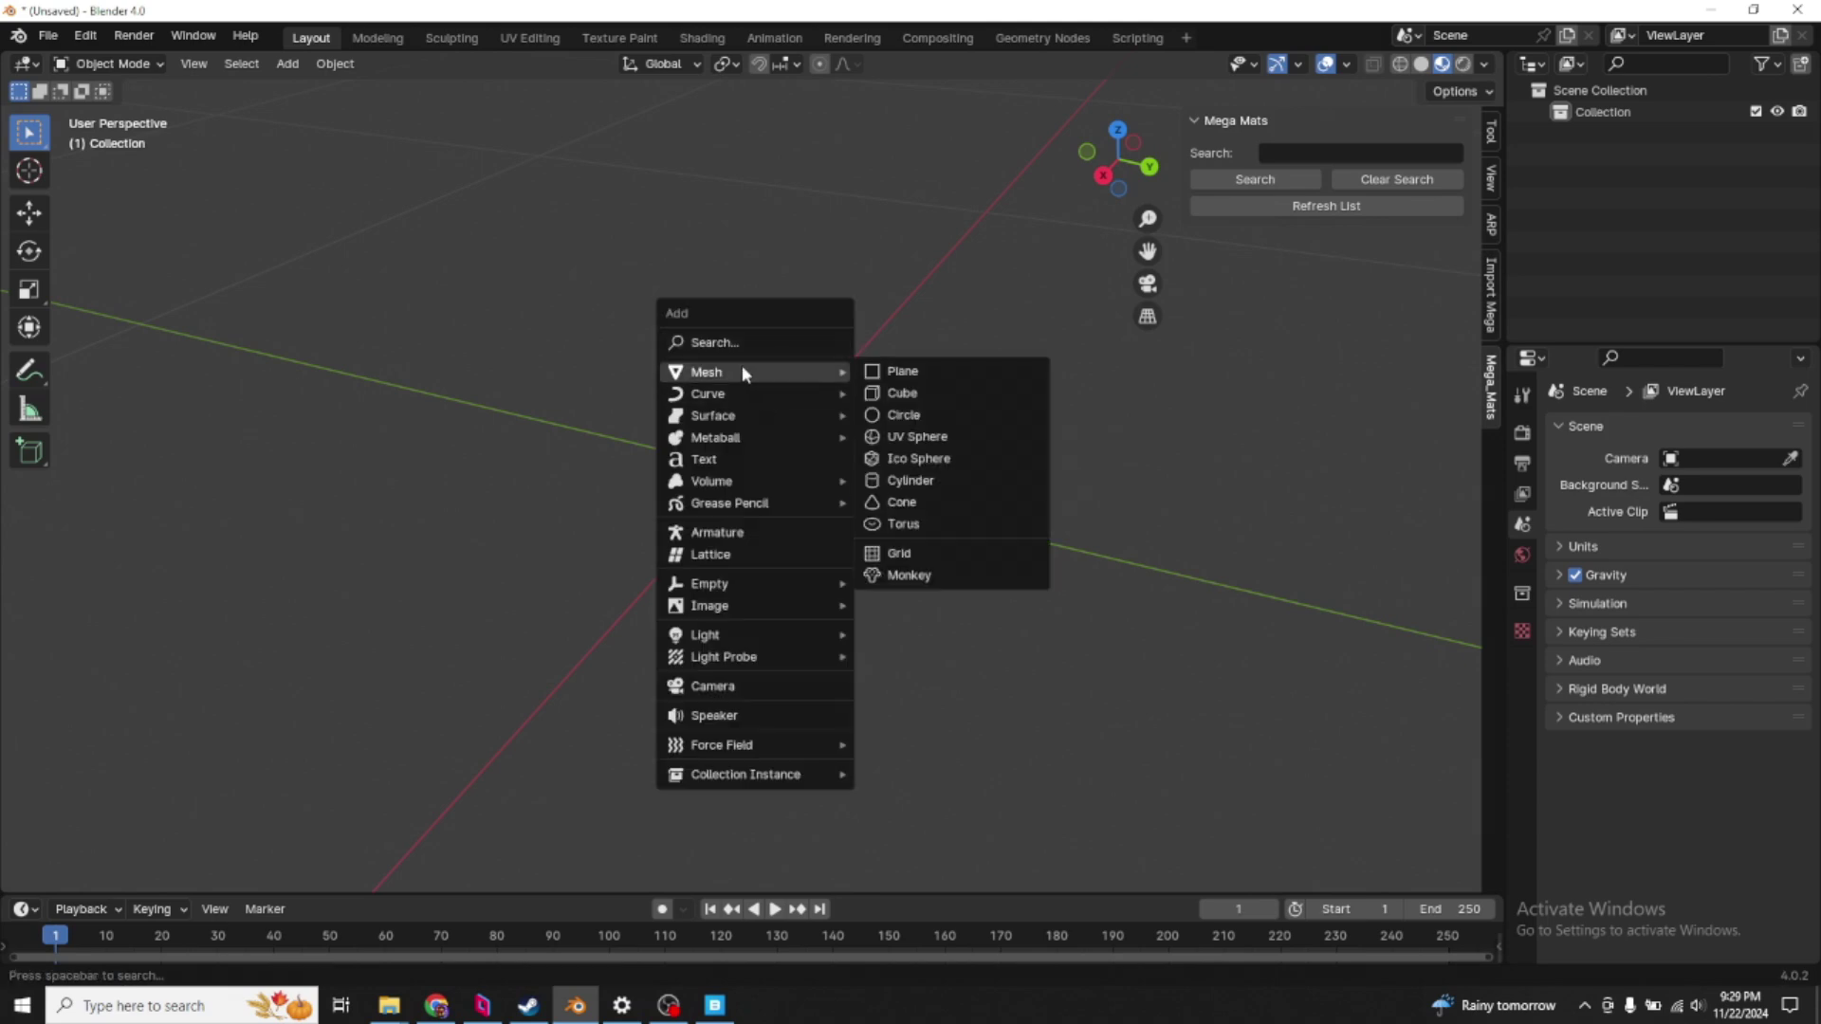
click(919, 576)
scroll(881, 445, up, 8)
scroll(872, 442, down, 3)
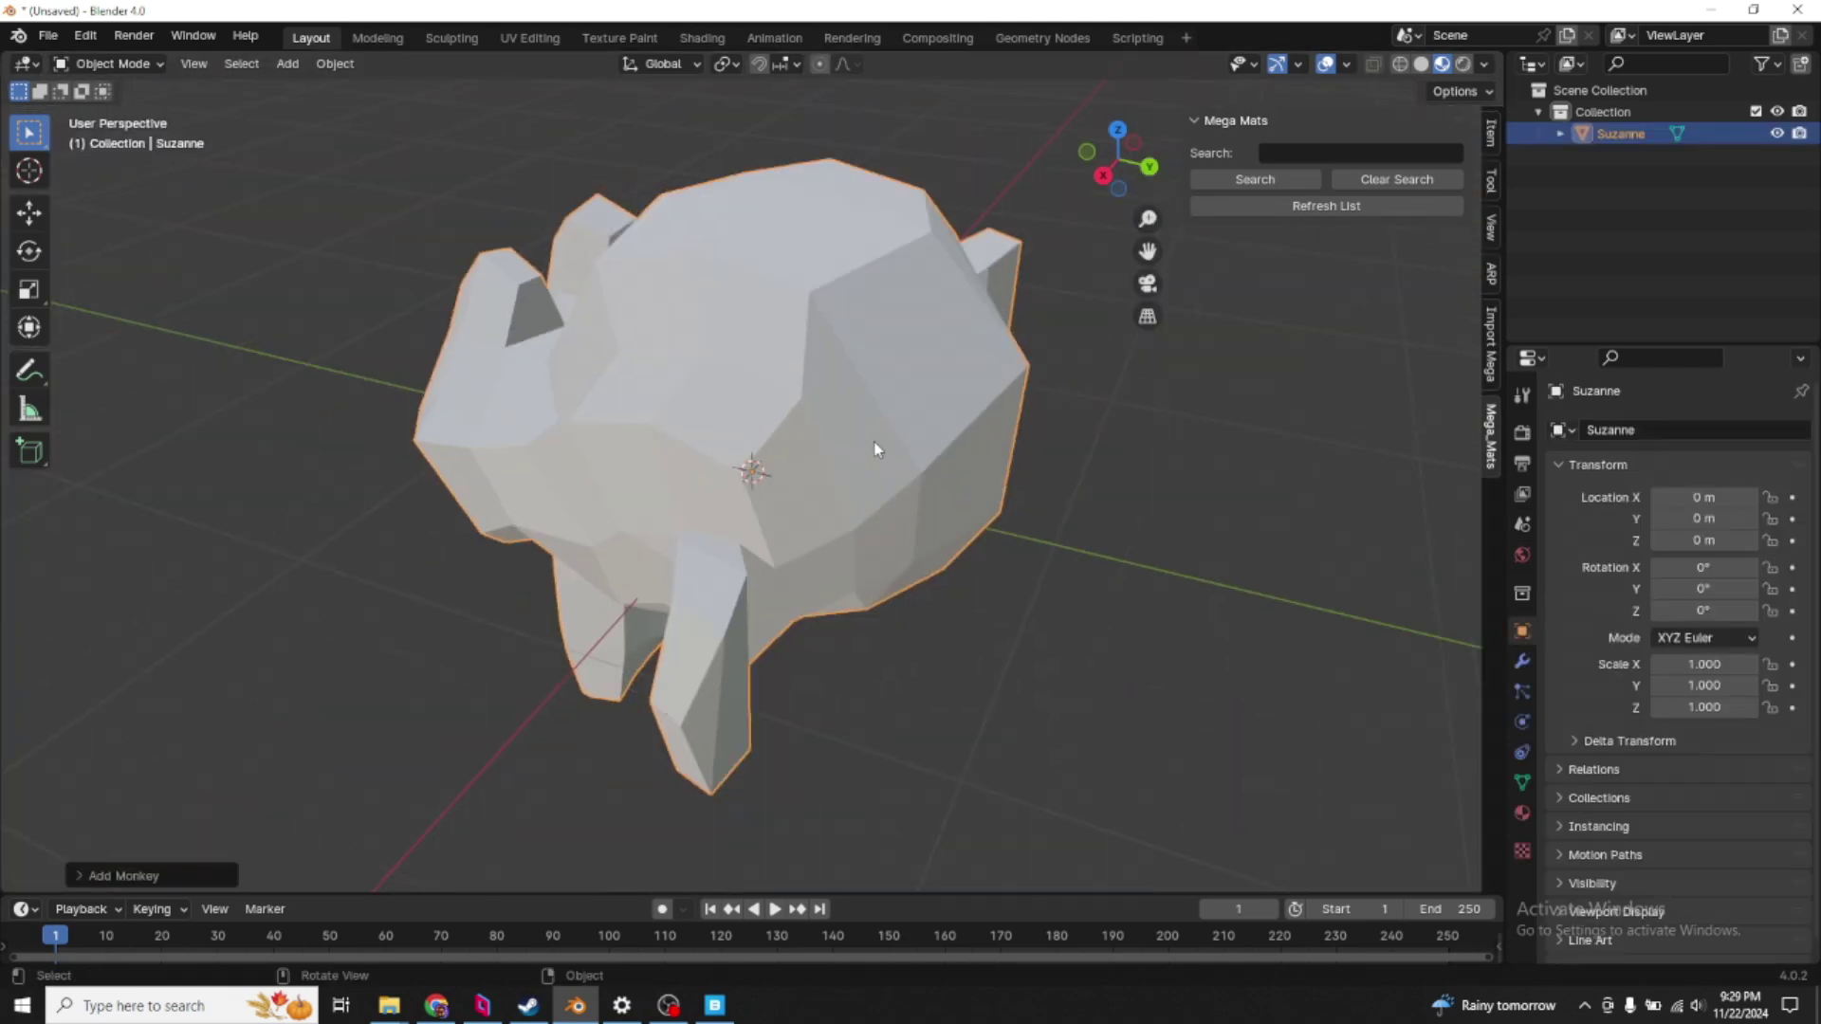
key(ctrl+2)
middle_drag(813, 423, 1057, 398)
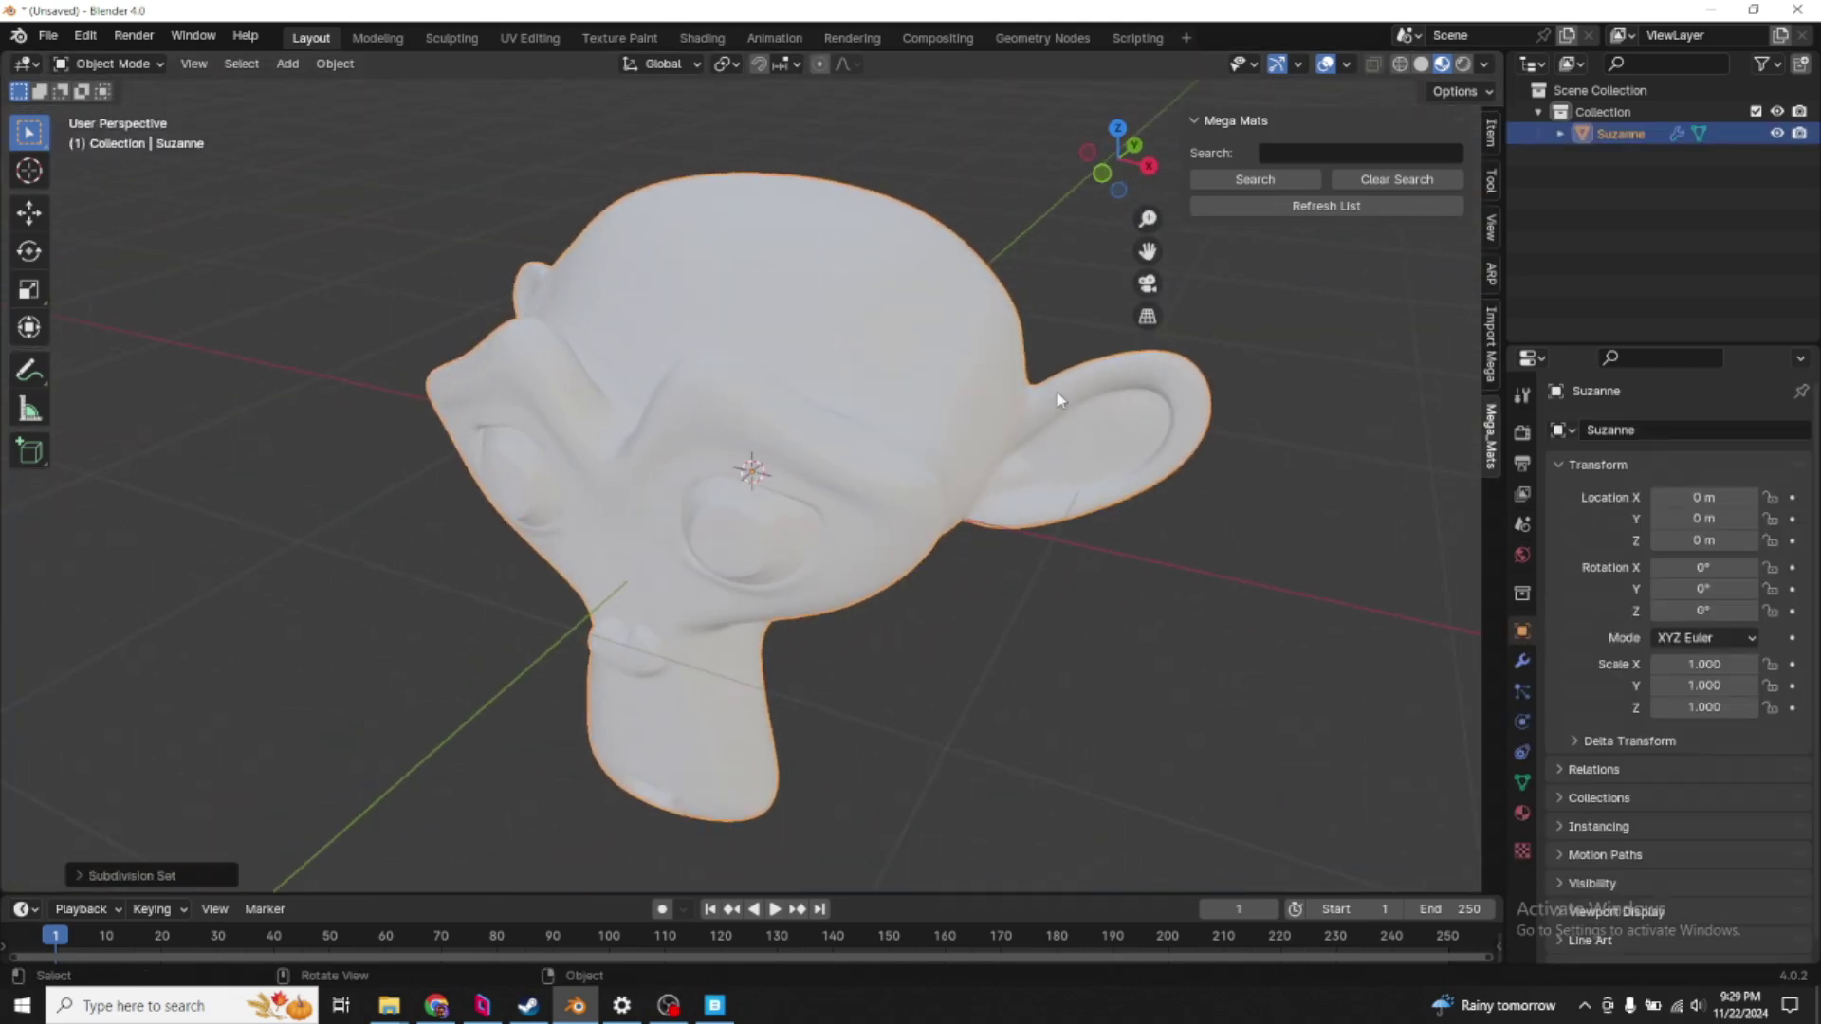
- Import the Nordic Forest Detail Bark Spruce material and apply it to the monkey
click(1330, 207)
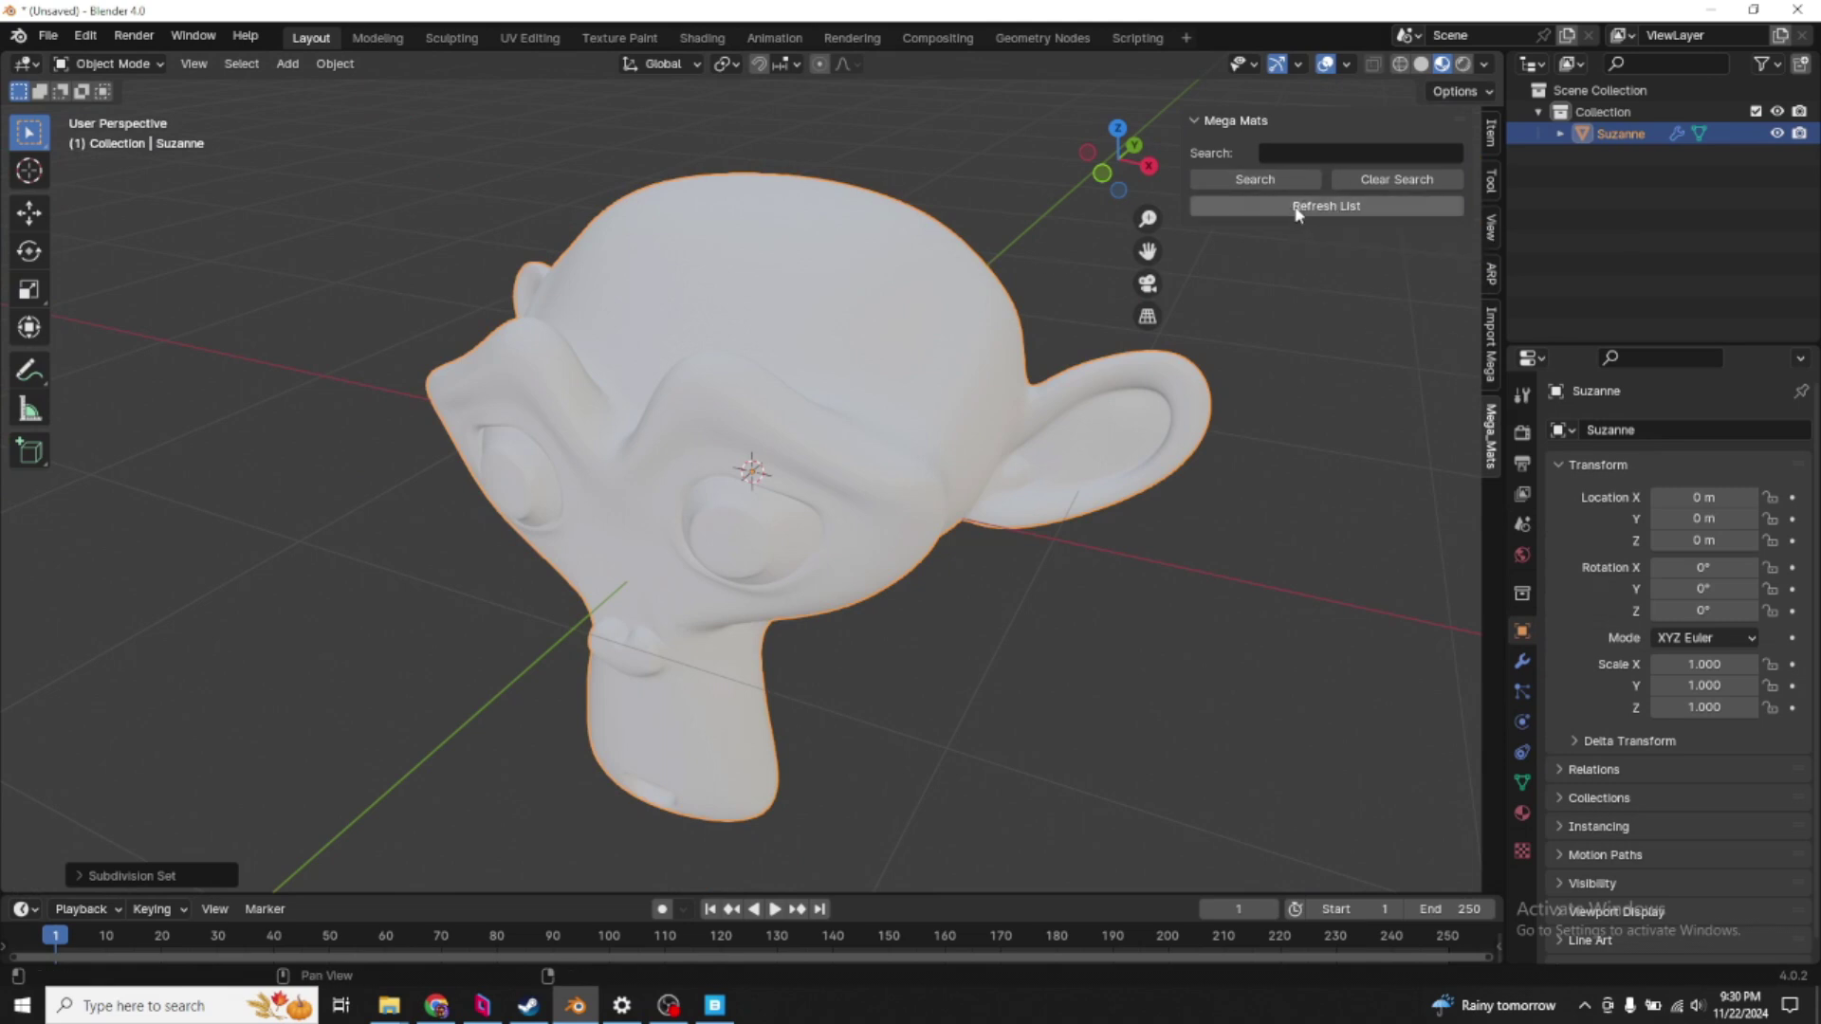
click(1295, 207)
click(1205, 239)
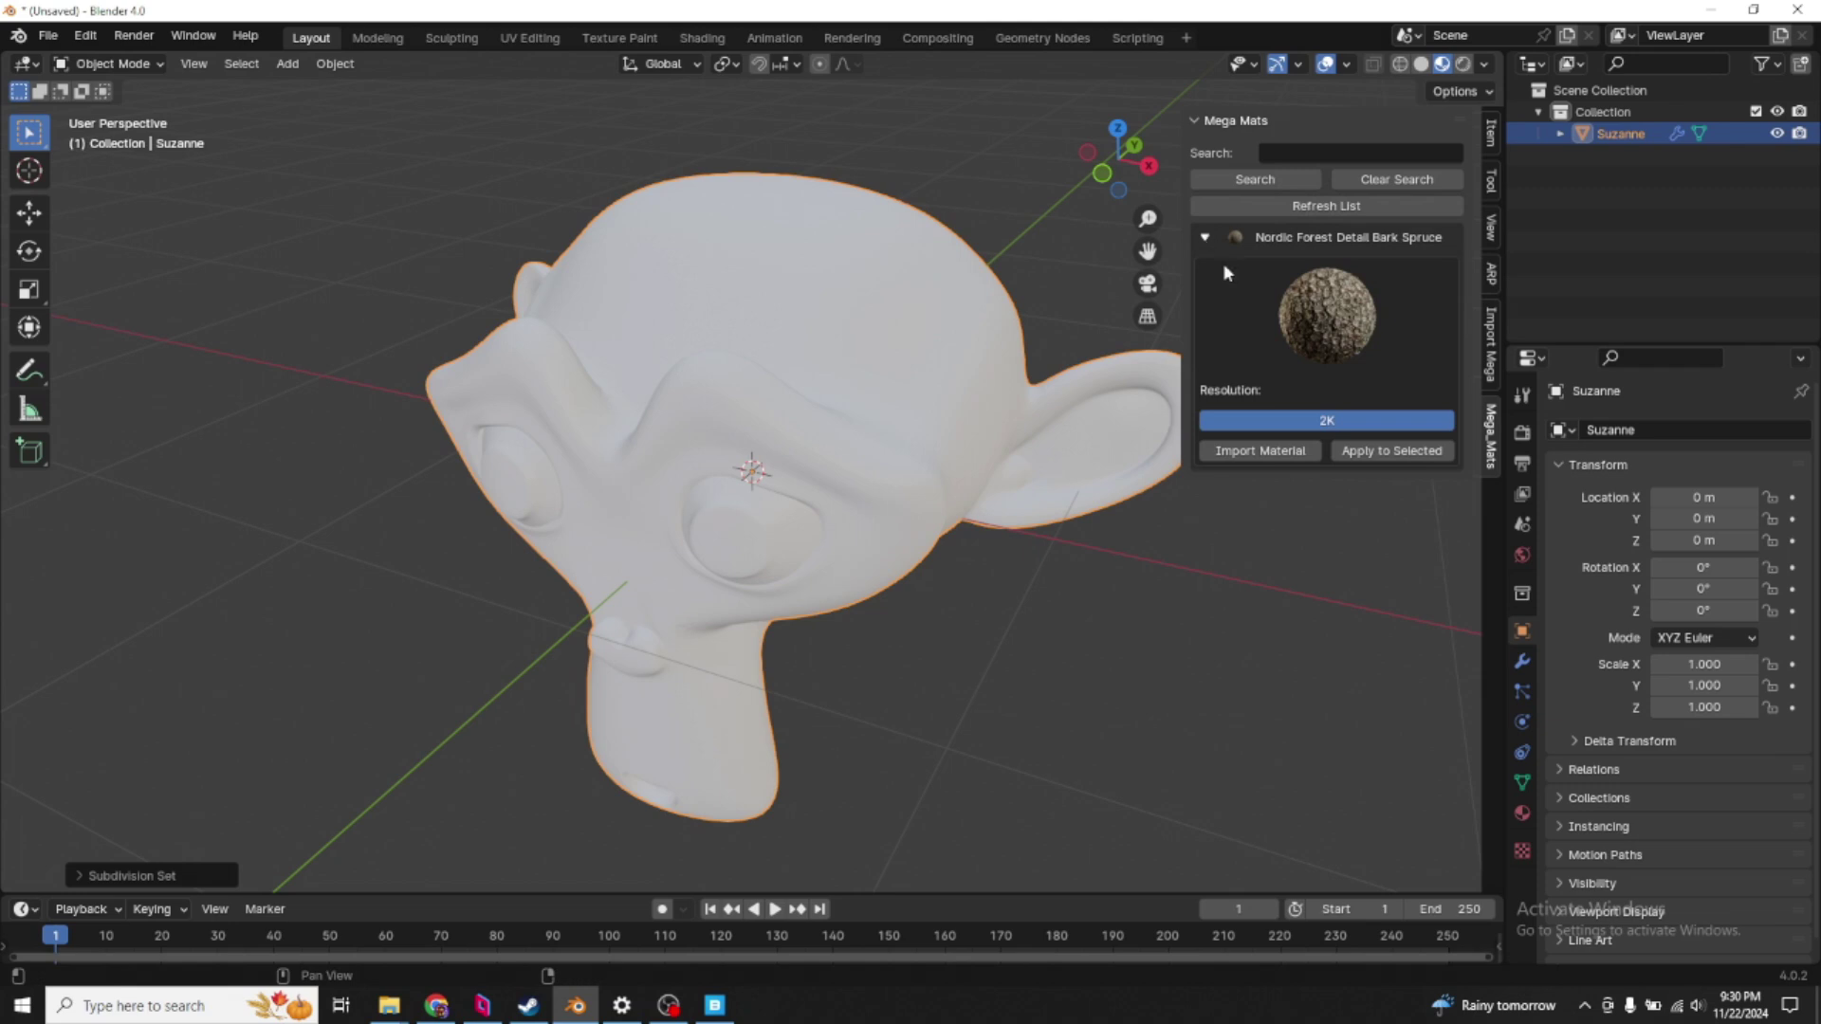
click(1264, 453)
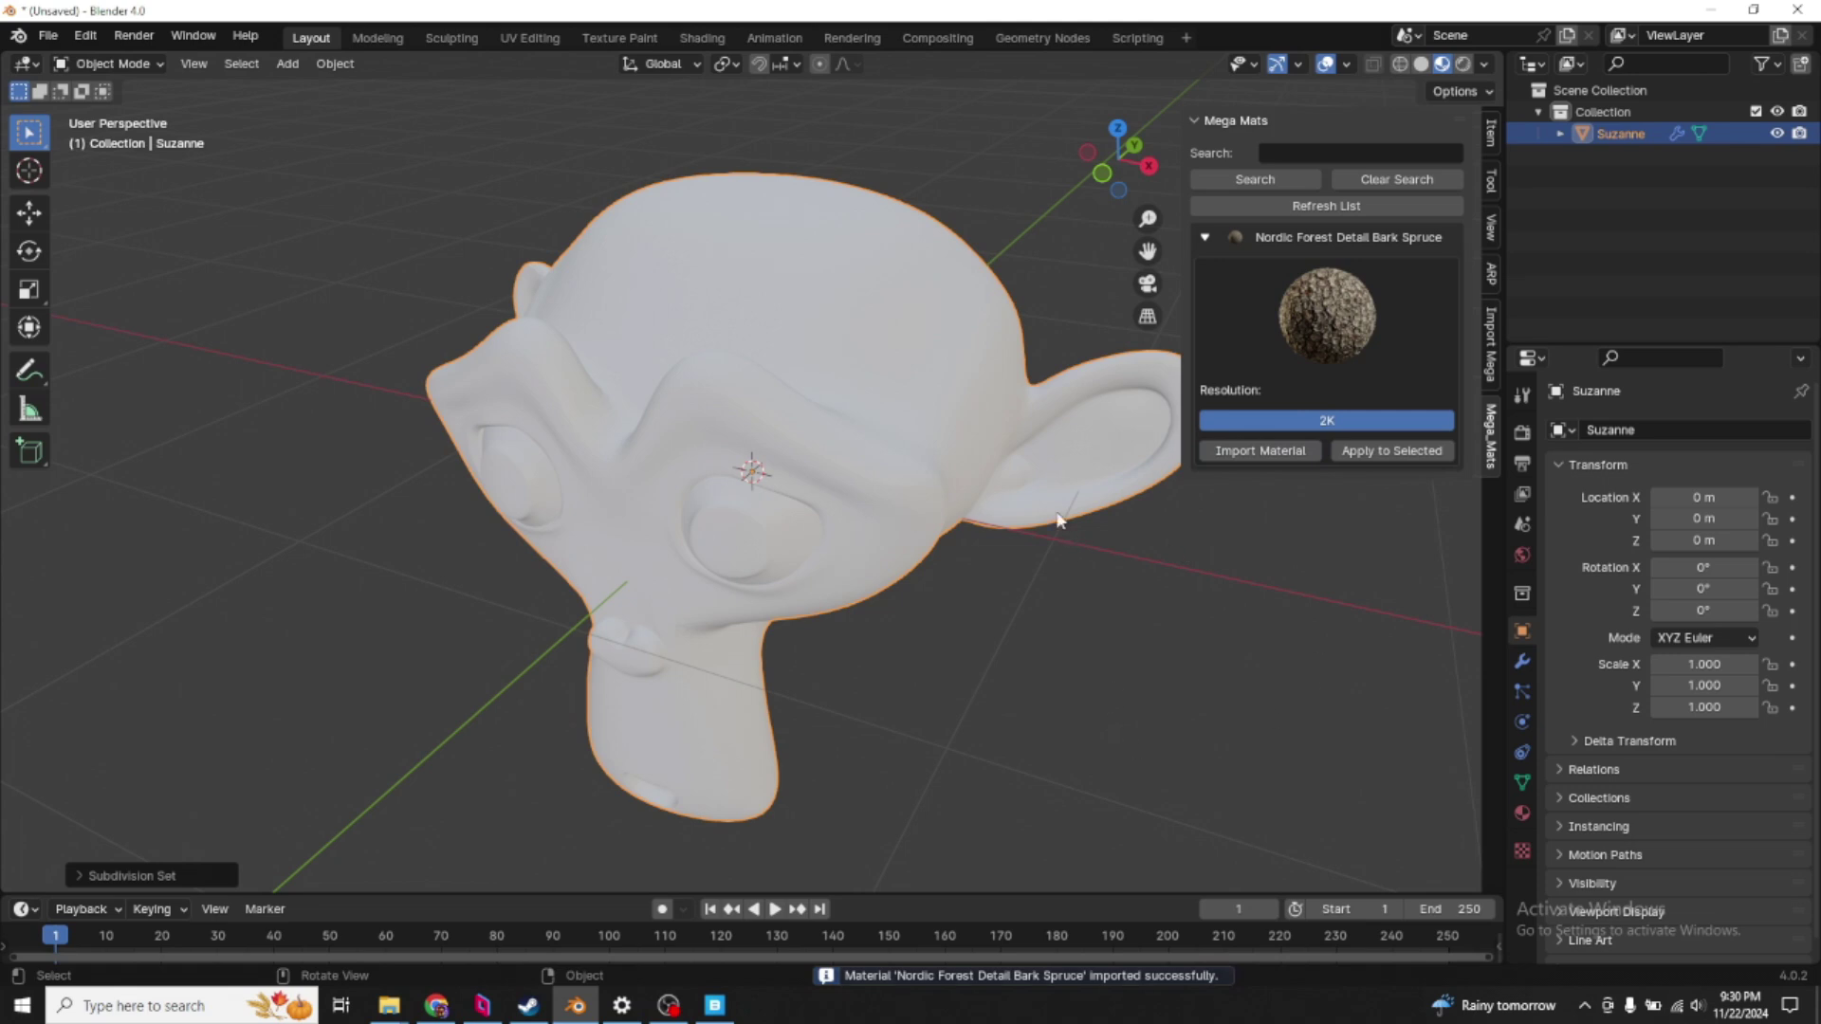
click(1376, 457)
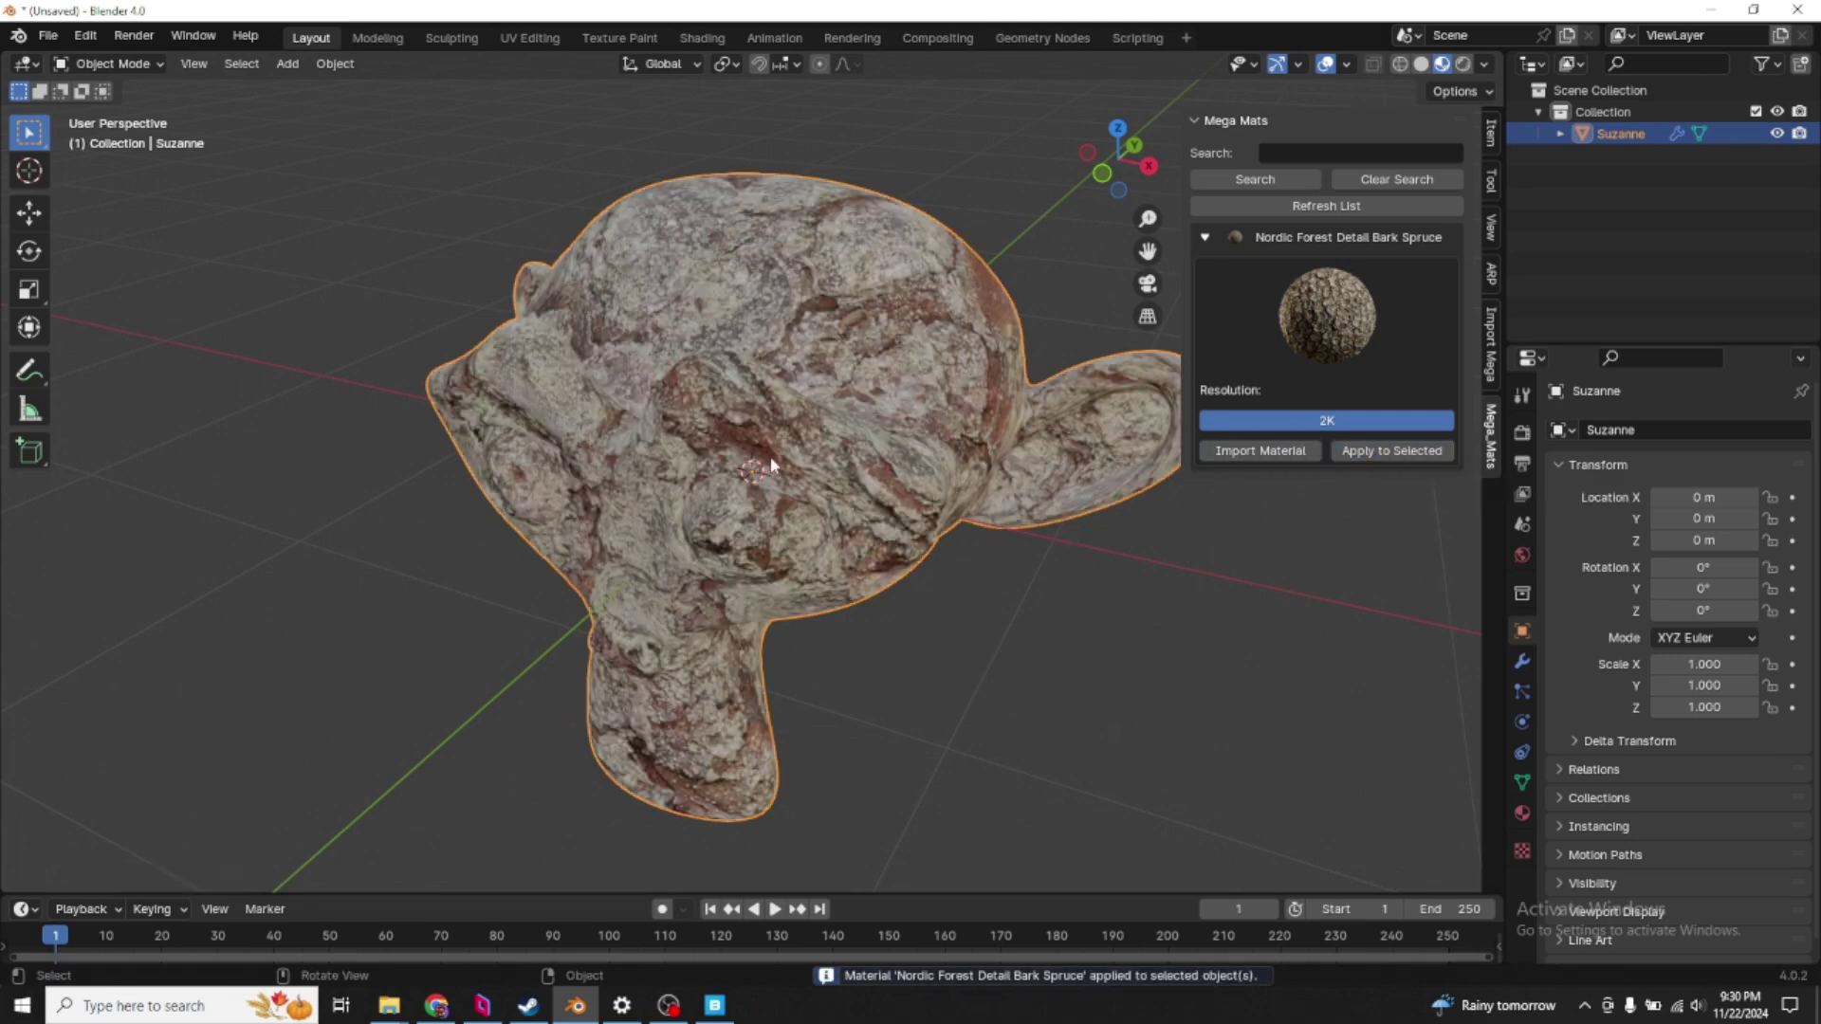
middle_drag(770, 464, 721, 445)
- Enter 'bark' in the Mega Mats material search and leave it there
click(1335, 151)
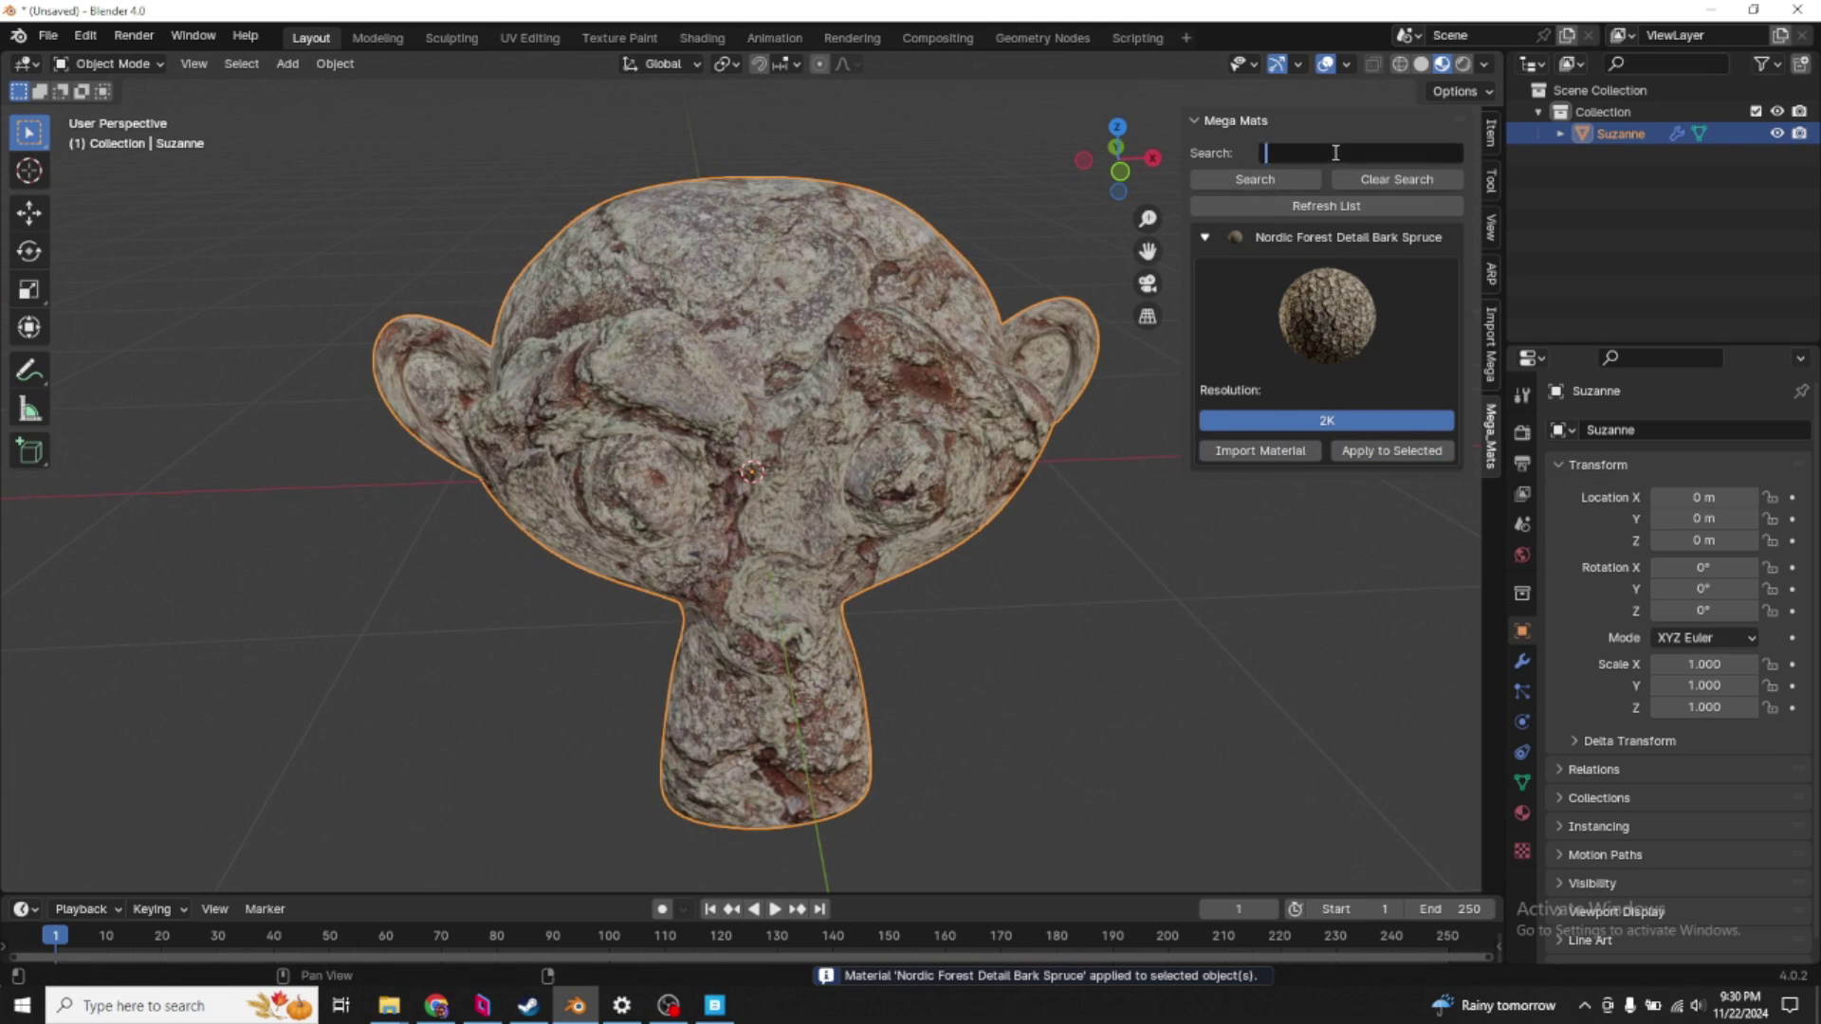
text(bark)
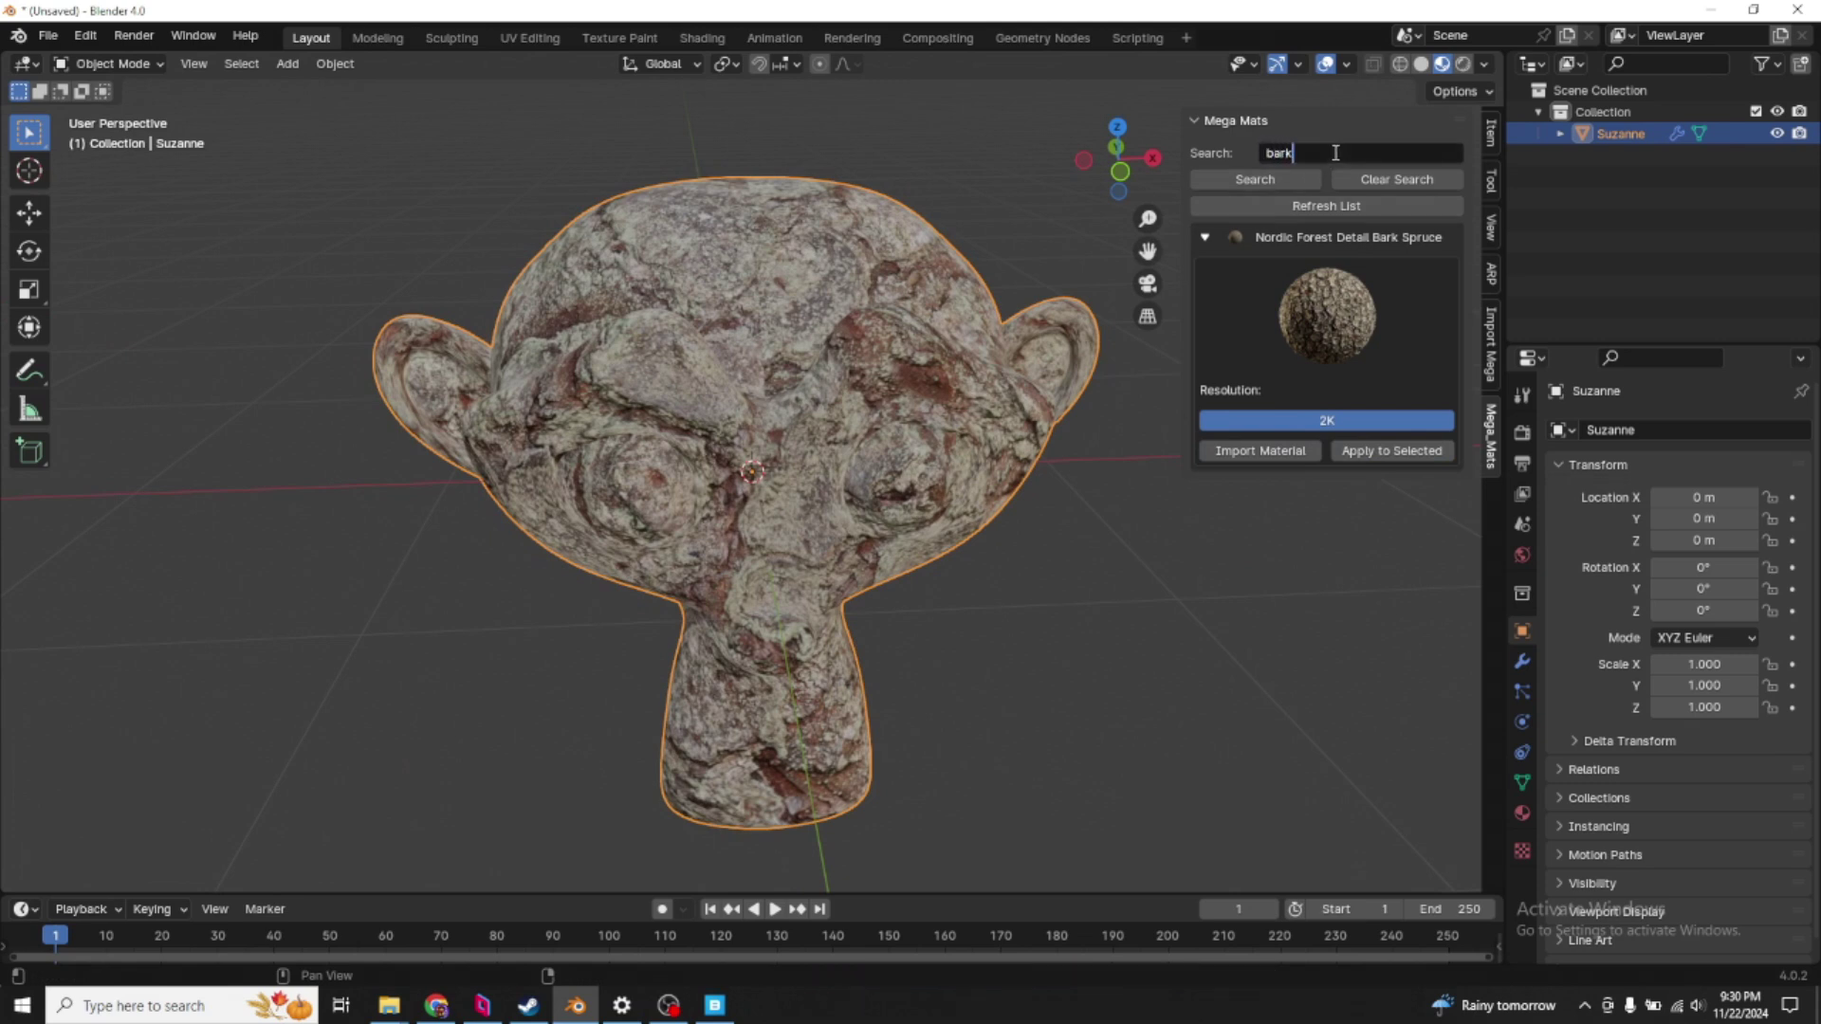
key(Return)
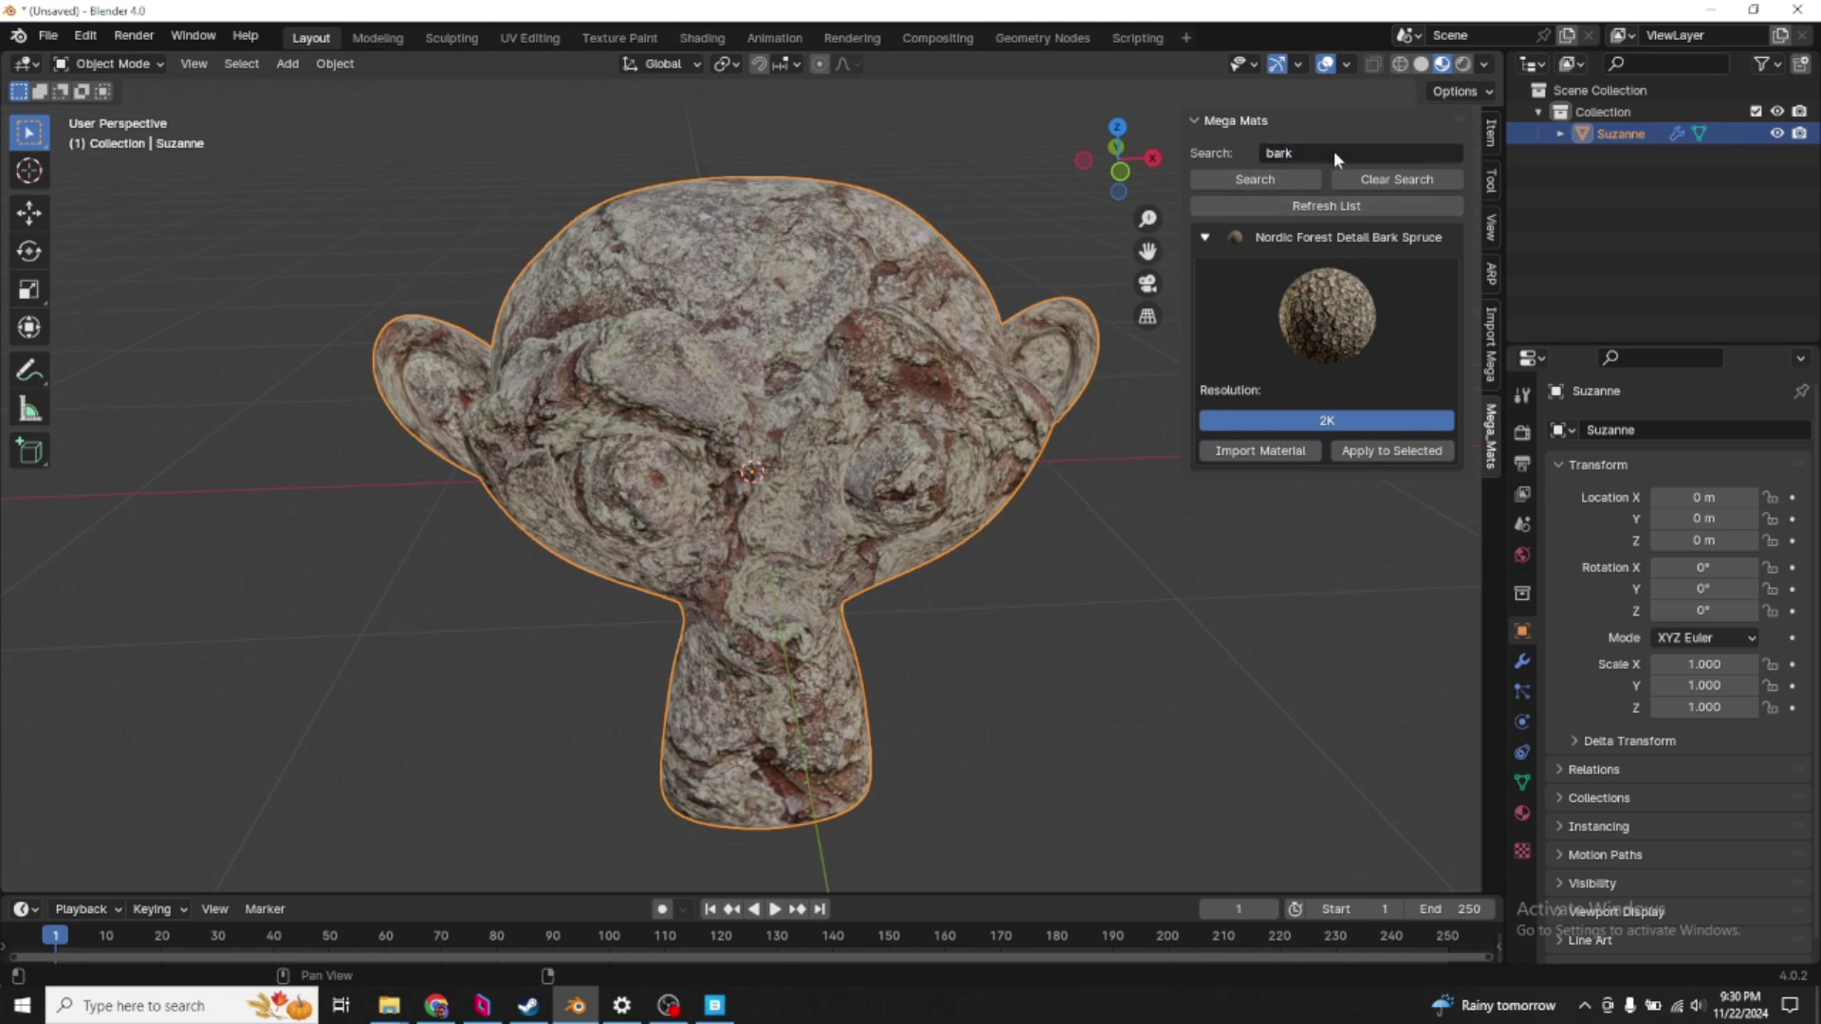
click(1395, 176)
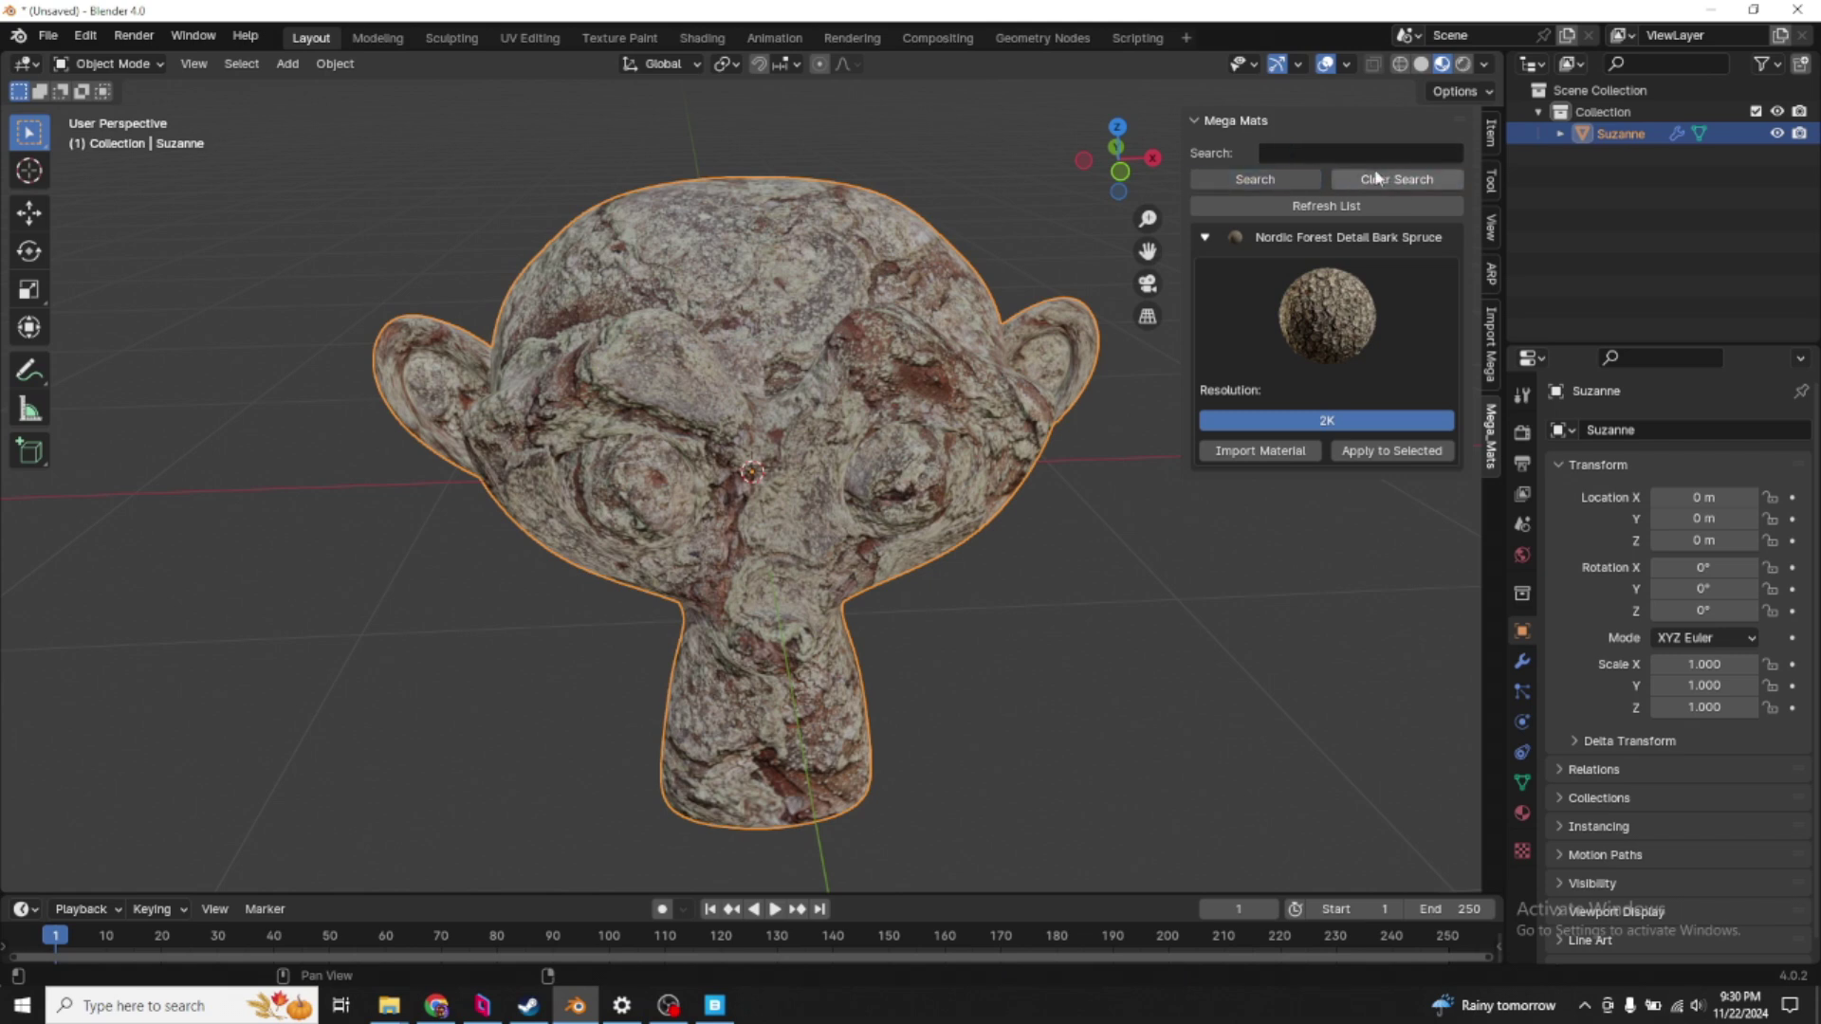
click(1338, 154)
text(bark)
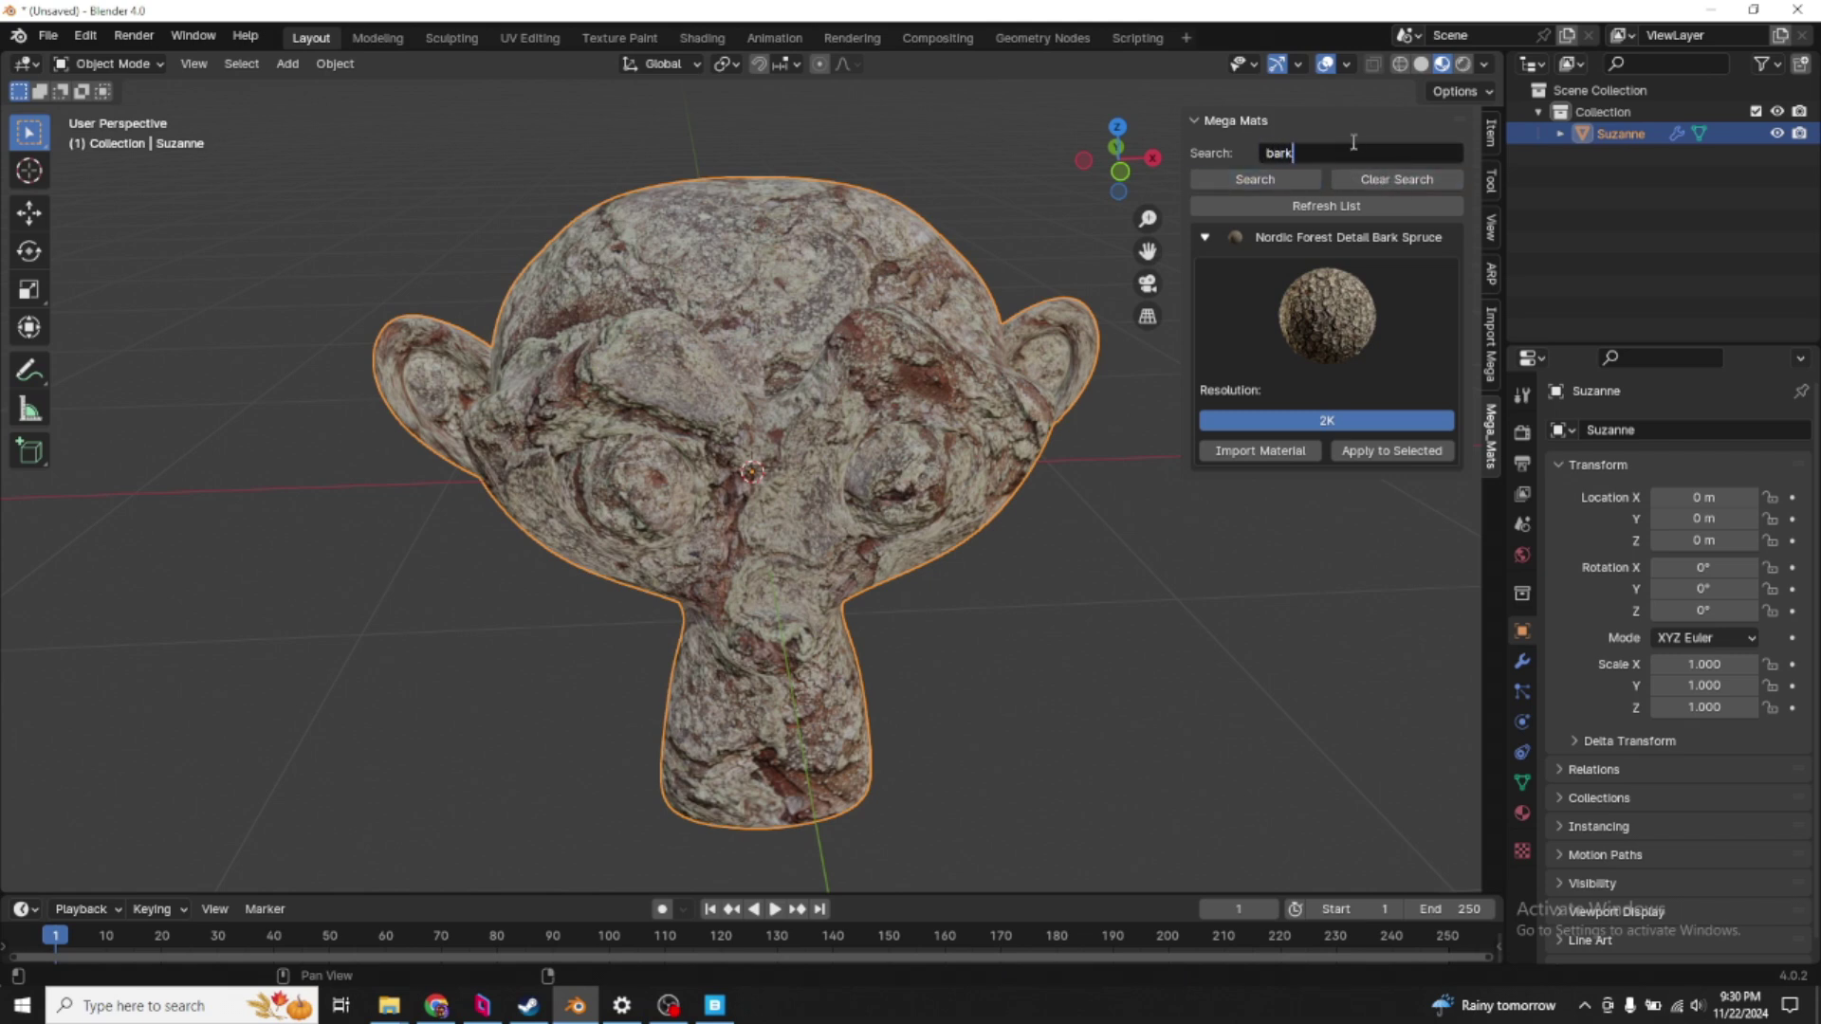
key(Return)
click(1340, 153)
key(BackSpace)
key(BackSpace)
key(BackSpace)
key(BackSpace)
key(Escape)
- Orbit around the bark-textured monkey to inspect it from several sides
middle_drag(935, 239, 884, 465)
scroll(884, 465, down, 2)
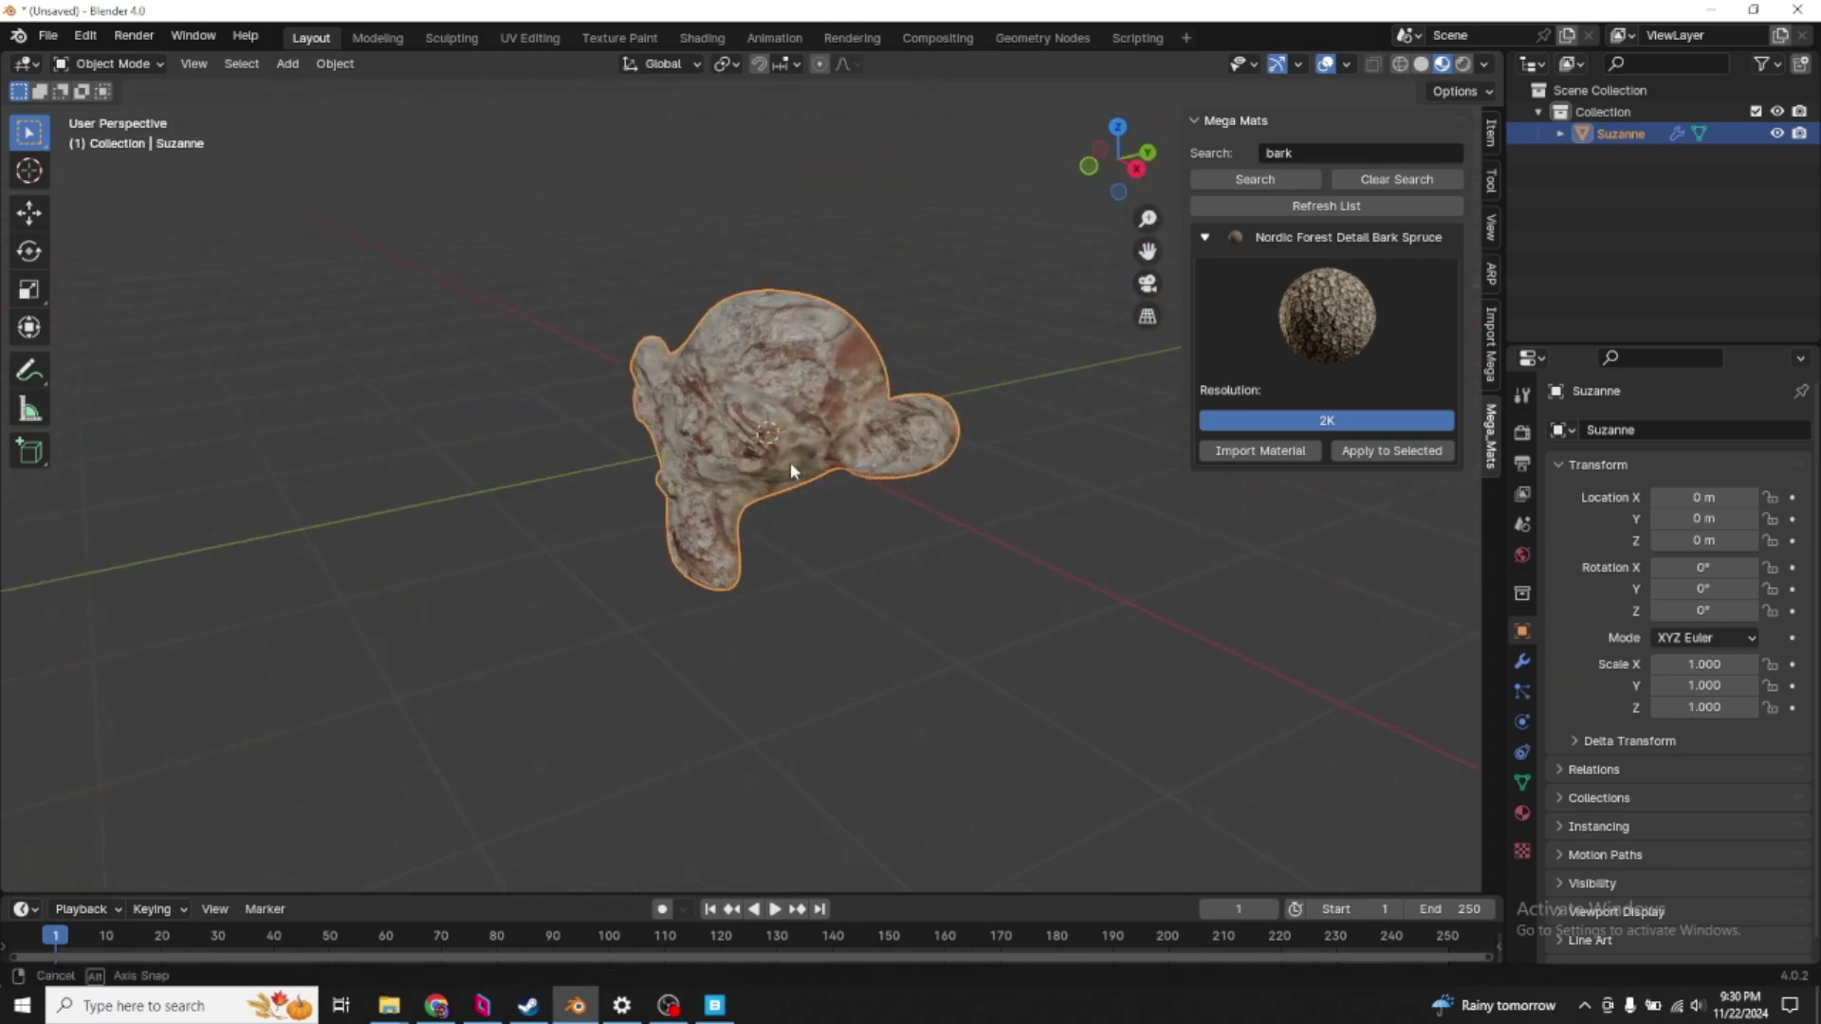
middle_drag(791, 471, 887, 437)
scroll(848, 458, up, 5)
scroll(812, 402, down, 5)
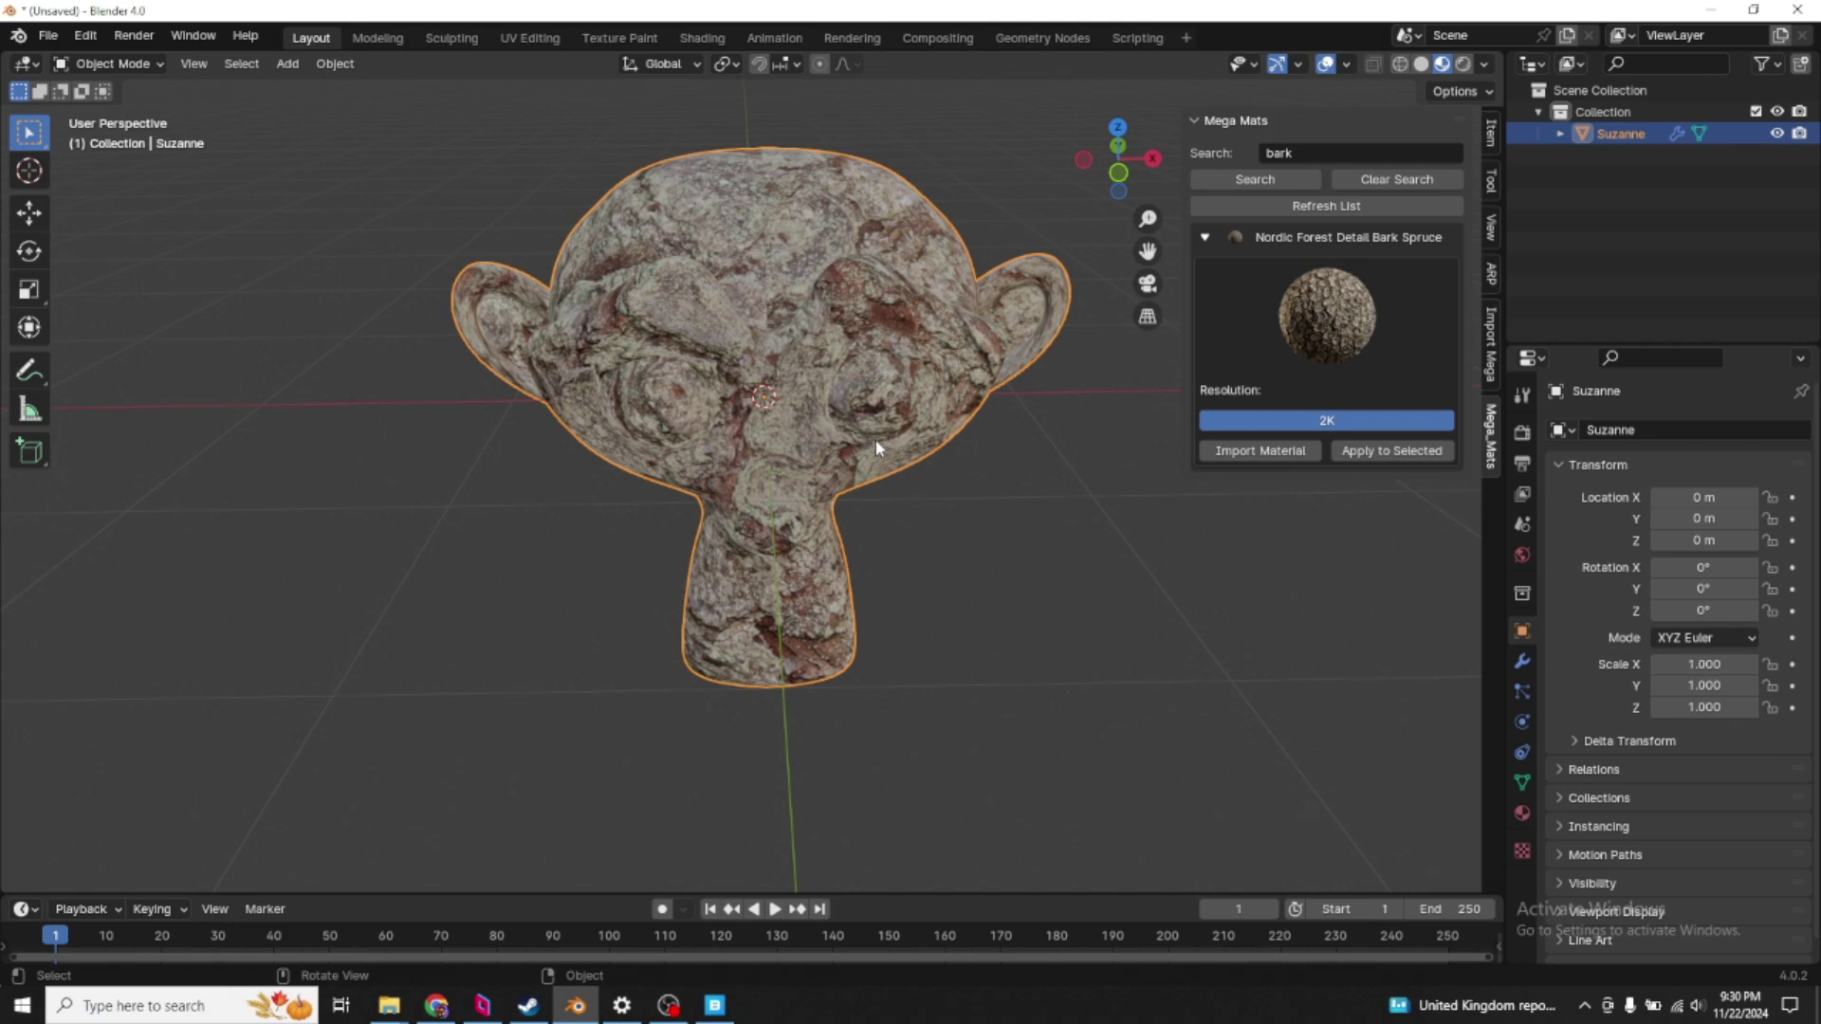
middle_drag(865, 410, 878, 459)
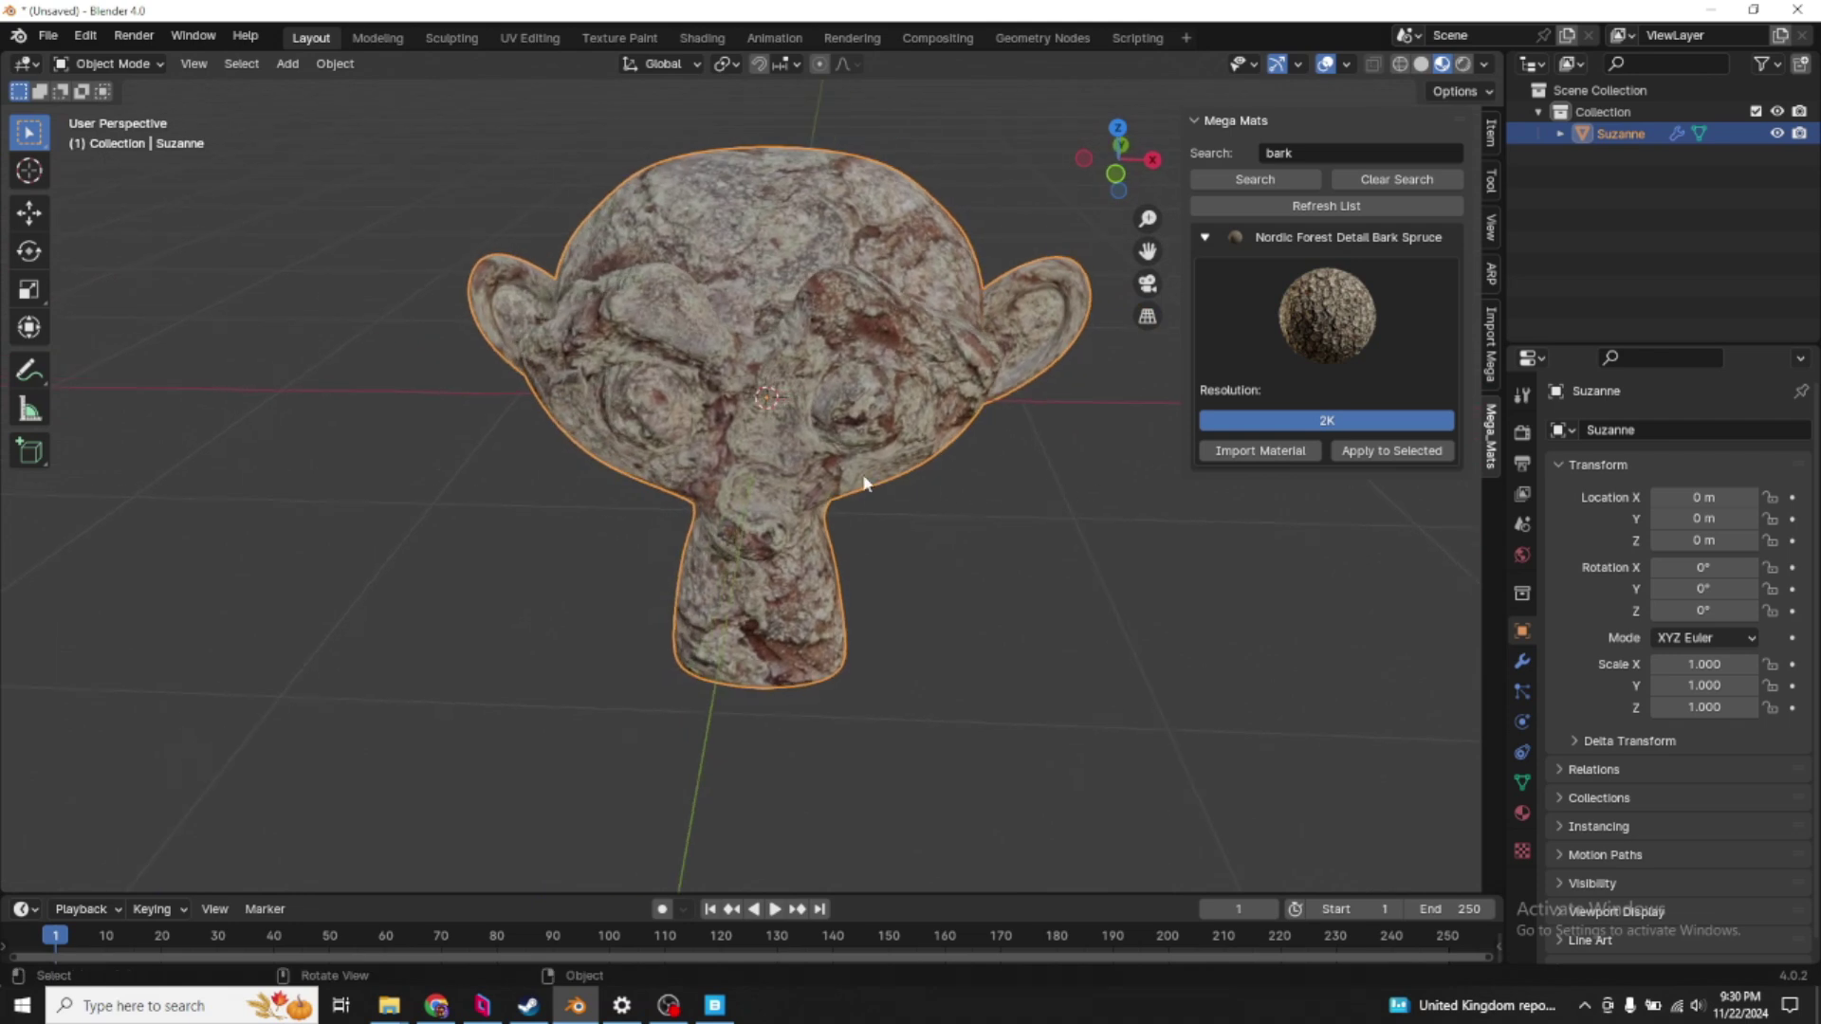